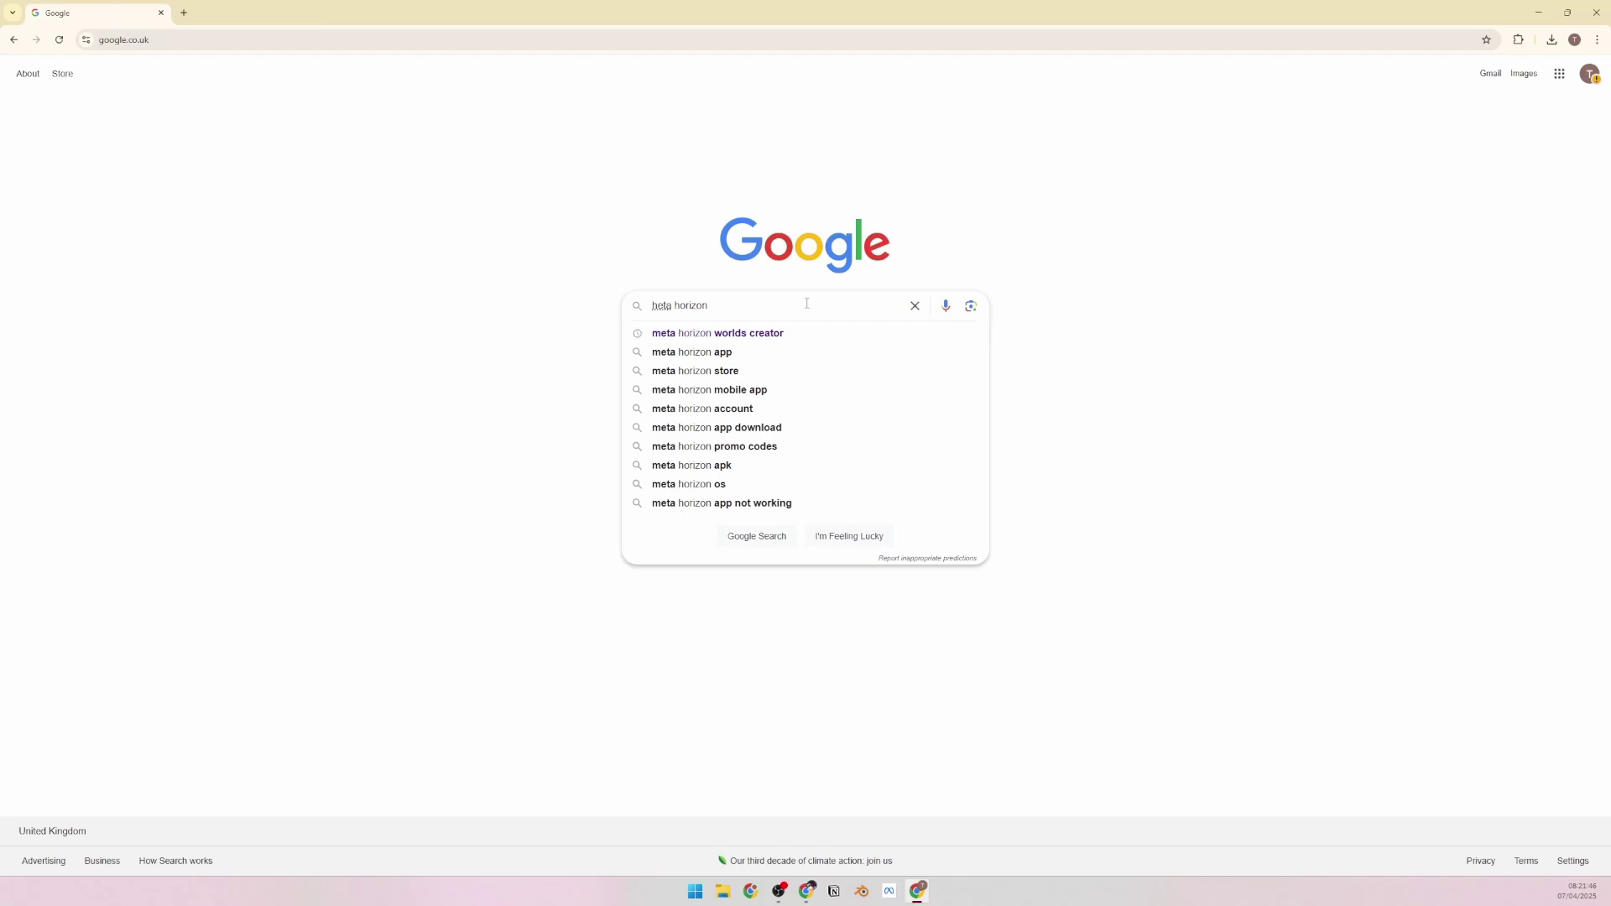
Search Google for "meta horizon worlds creator" and open the Start creating guide on Meta's Horizon Worlds developer site
text(worlds)
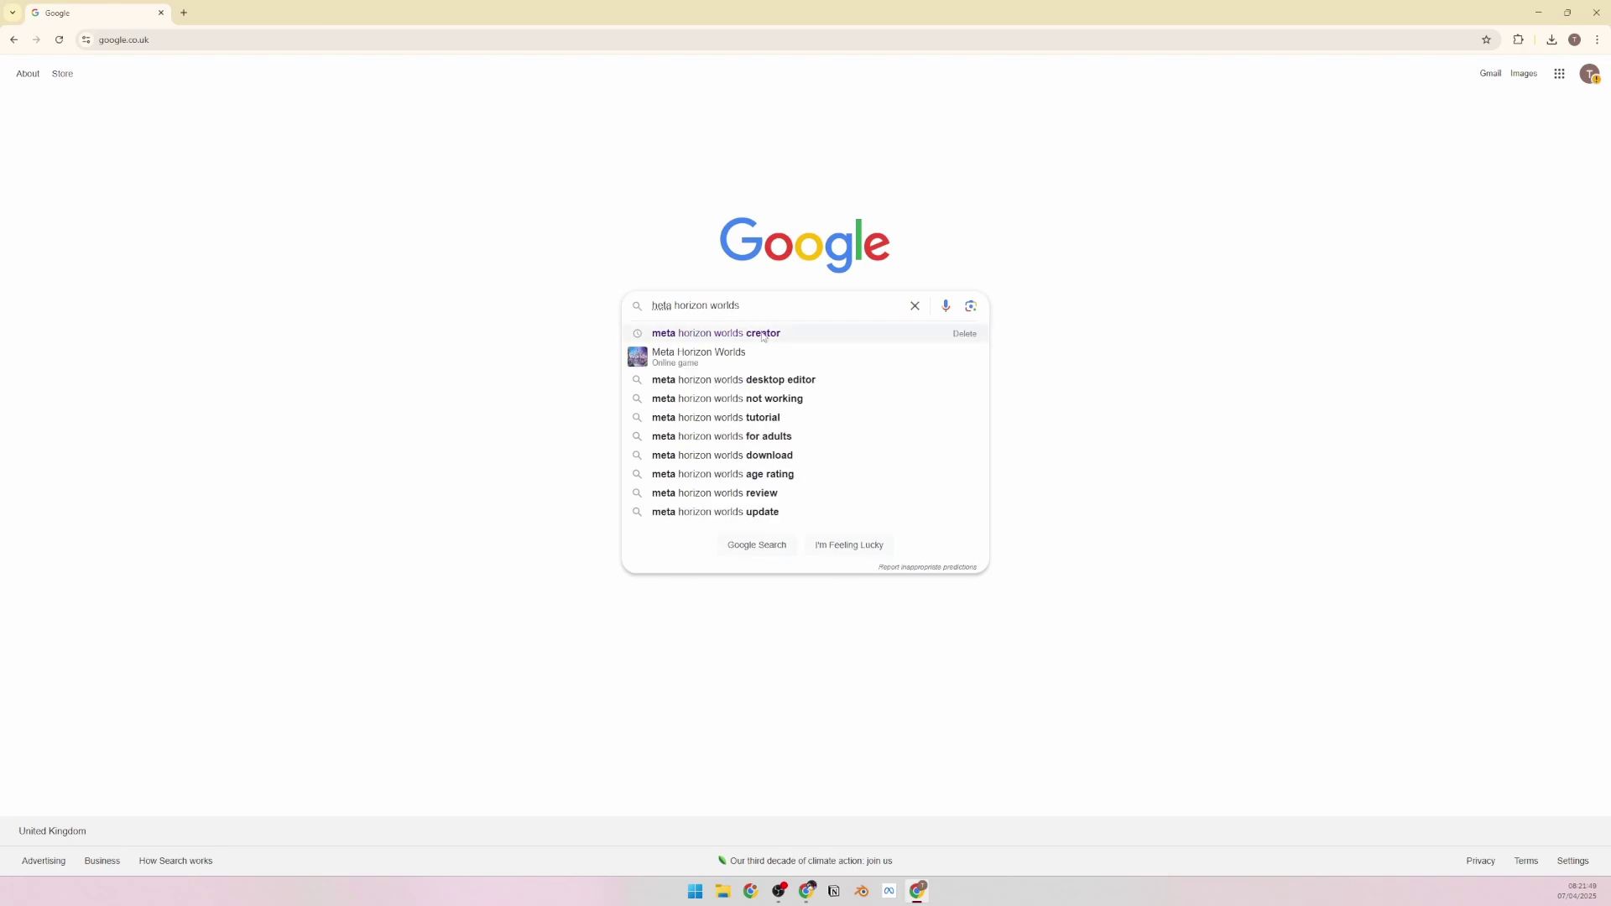
click(761, 335)
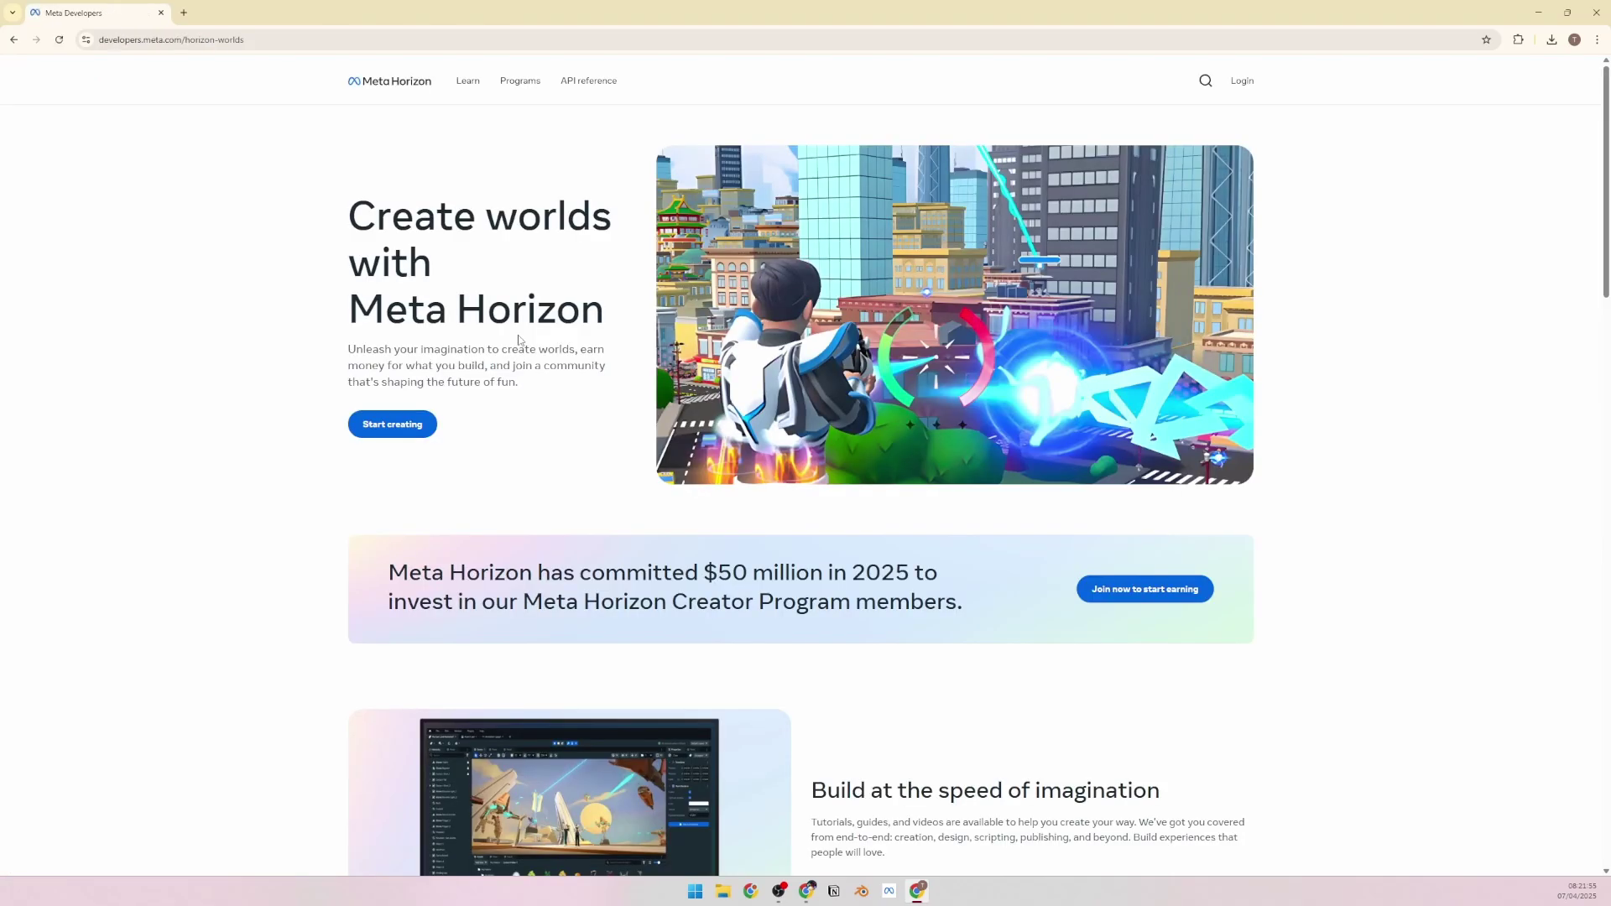
click(400, 427)
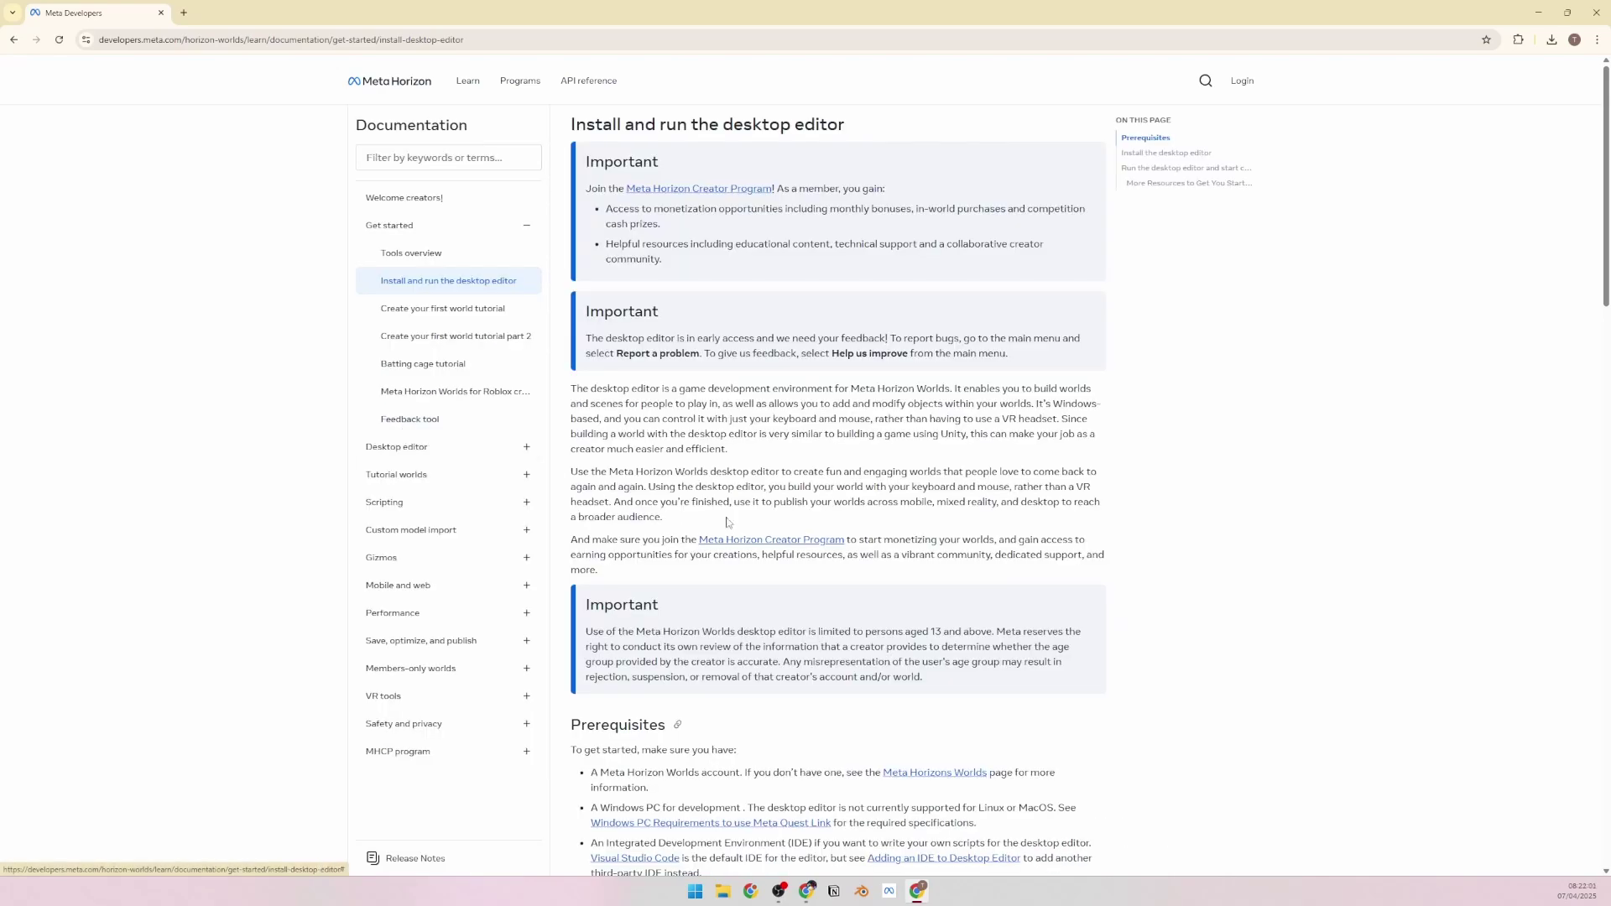
Review the desktop editor's installation prerequisites, covering the Meta Horizon Worlds account, Windows PC and IDE requirements
scroll(724, 521, down, 3)
scroll(724, 520, up, 3)
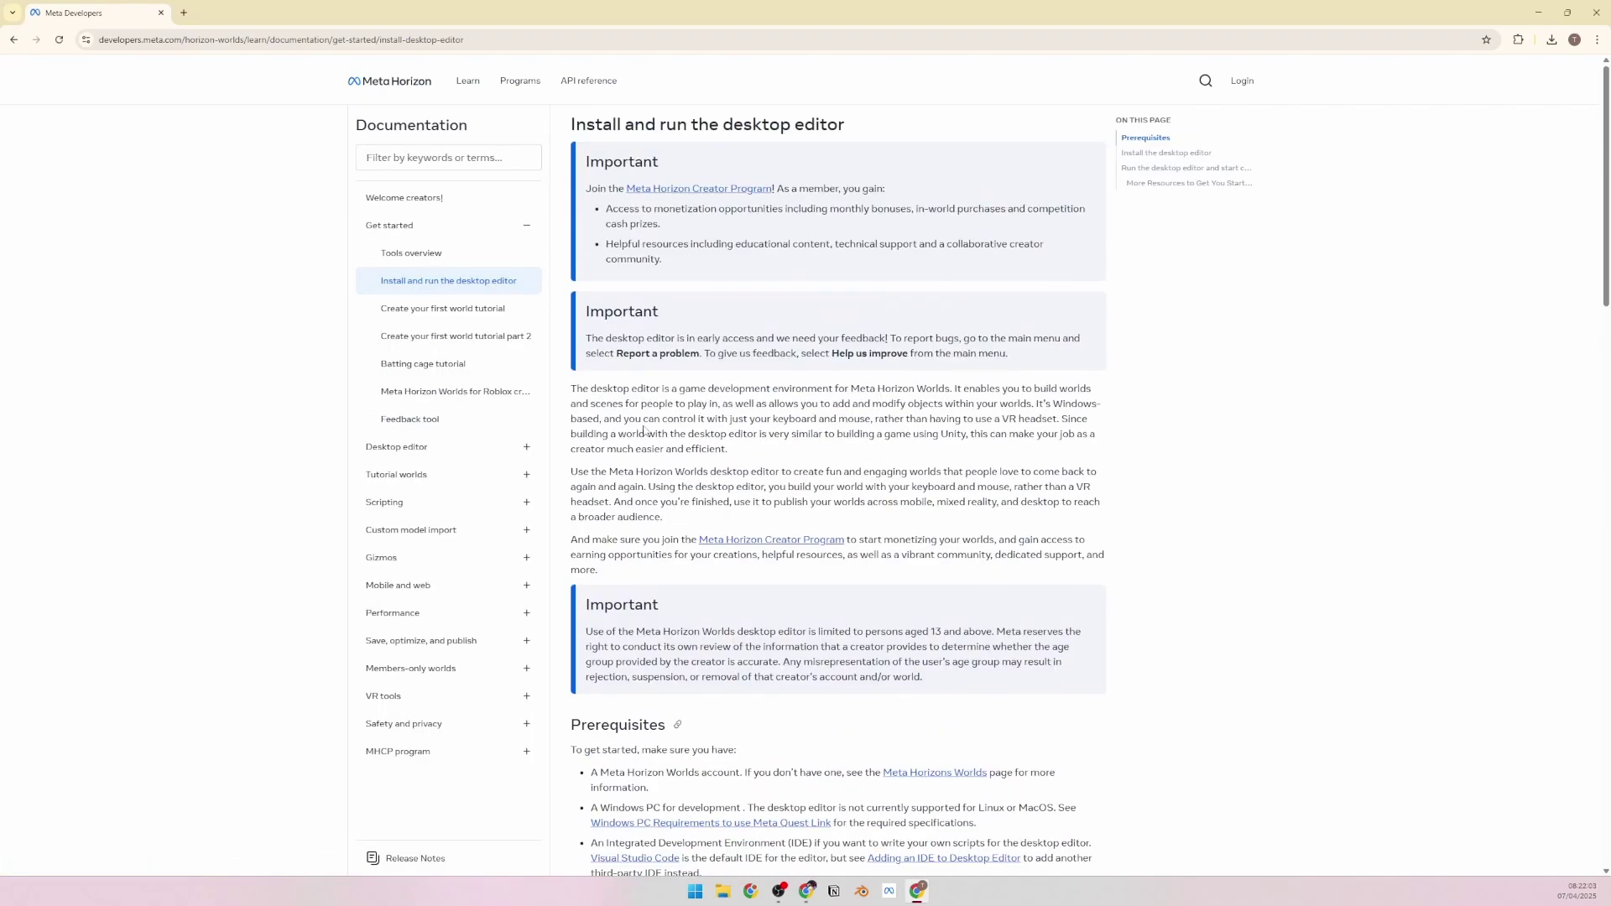
scroll(644, 430, down, 5)
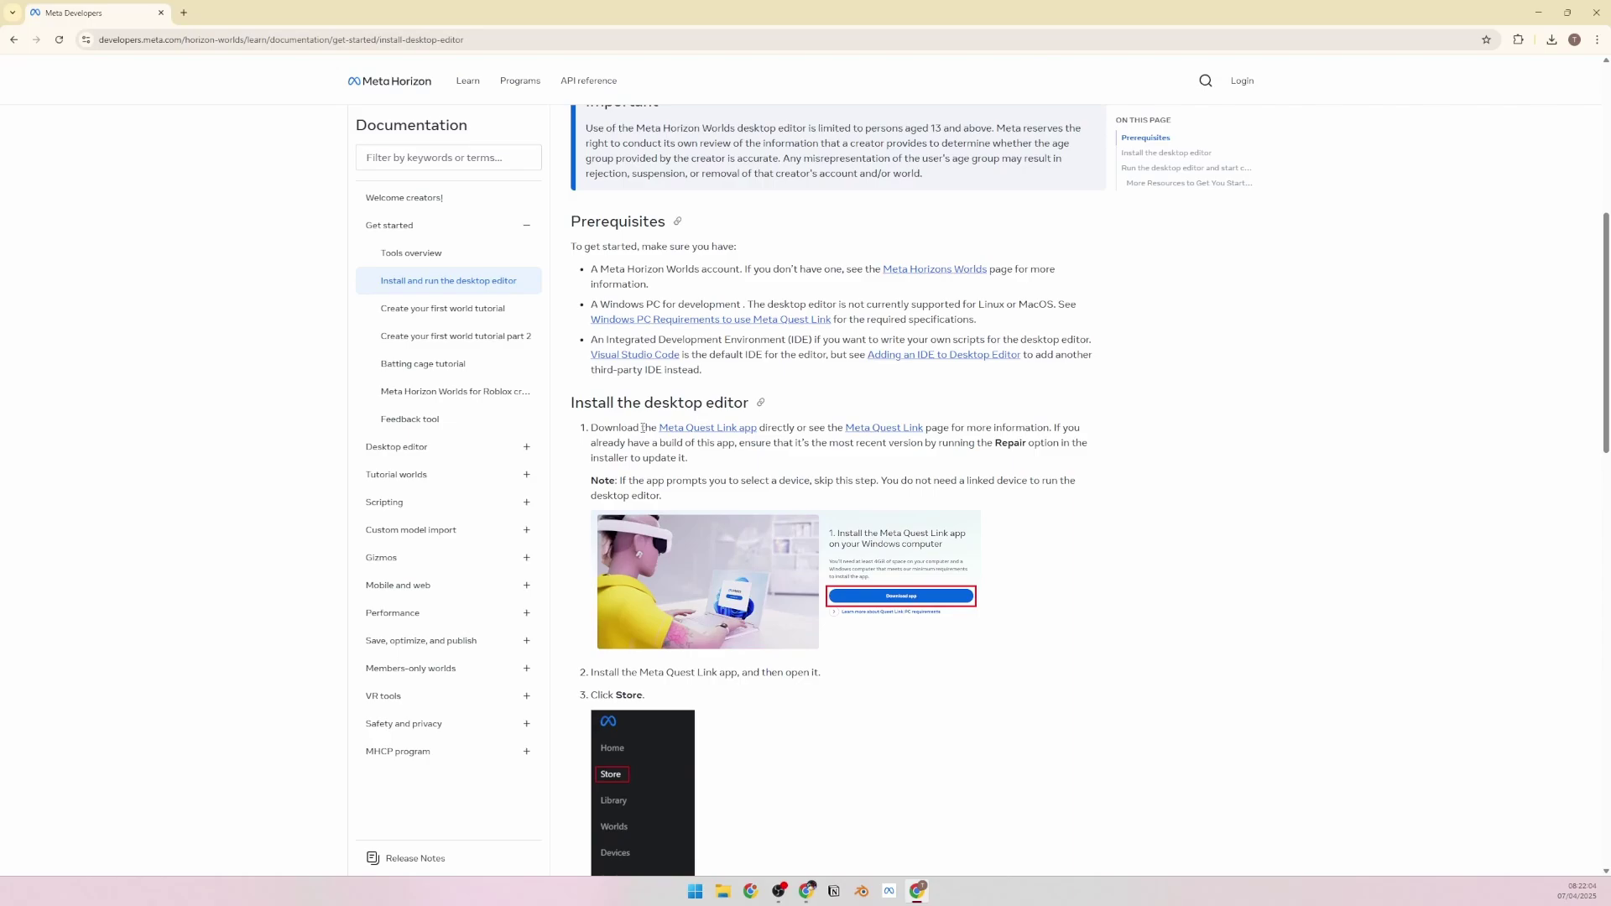
scroll(643, 430, up, 1)
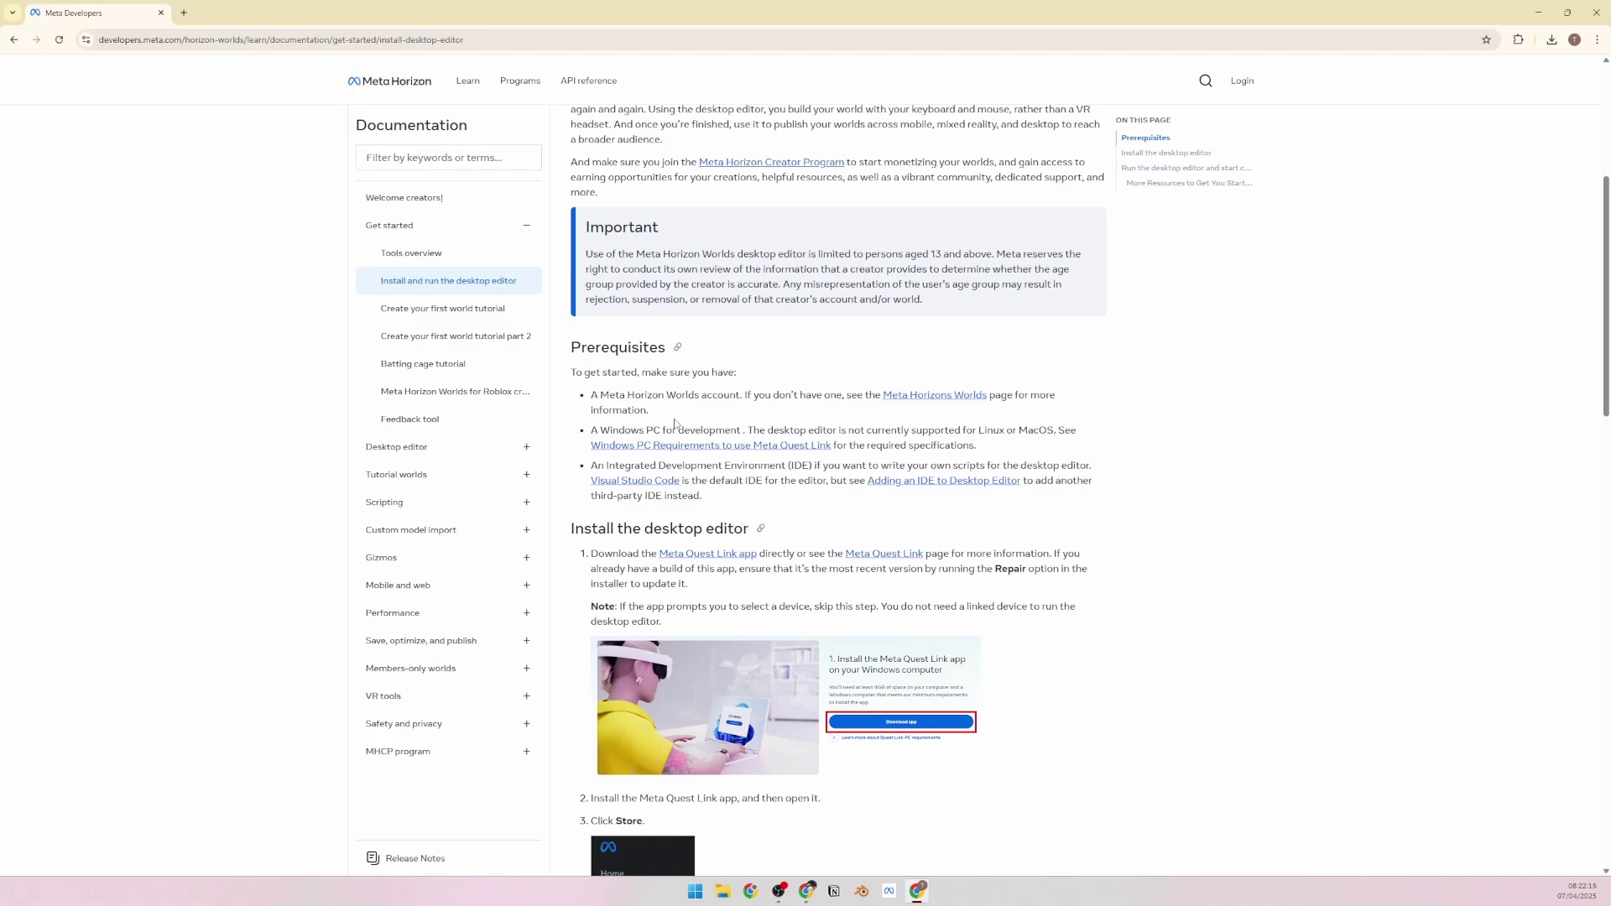
scroll(674, 423, up, 2)
scroll(674, 419, down, 1)
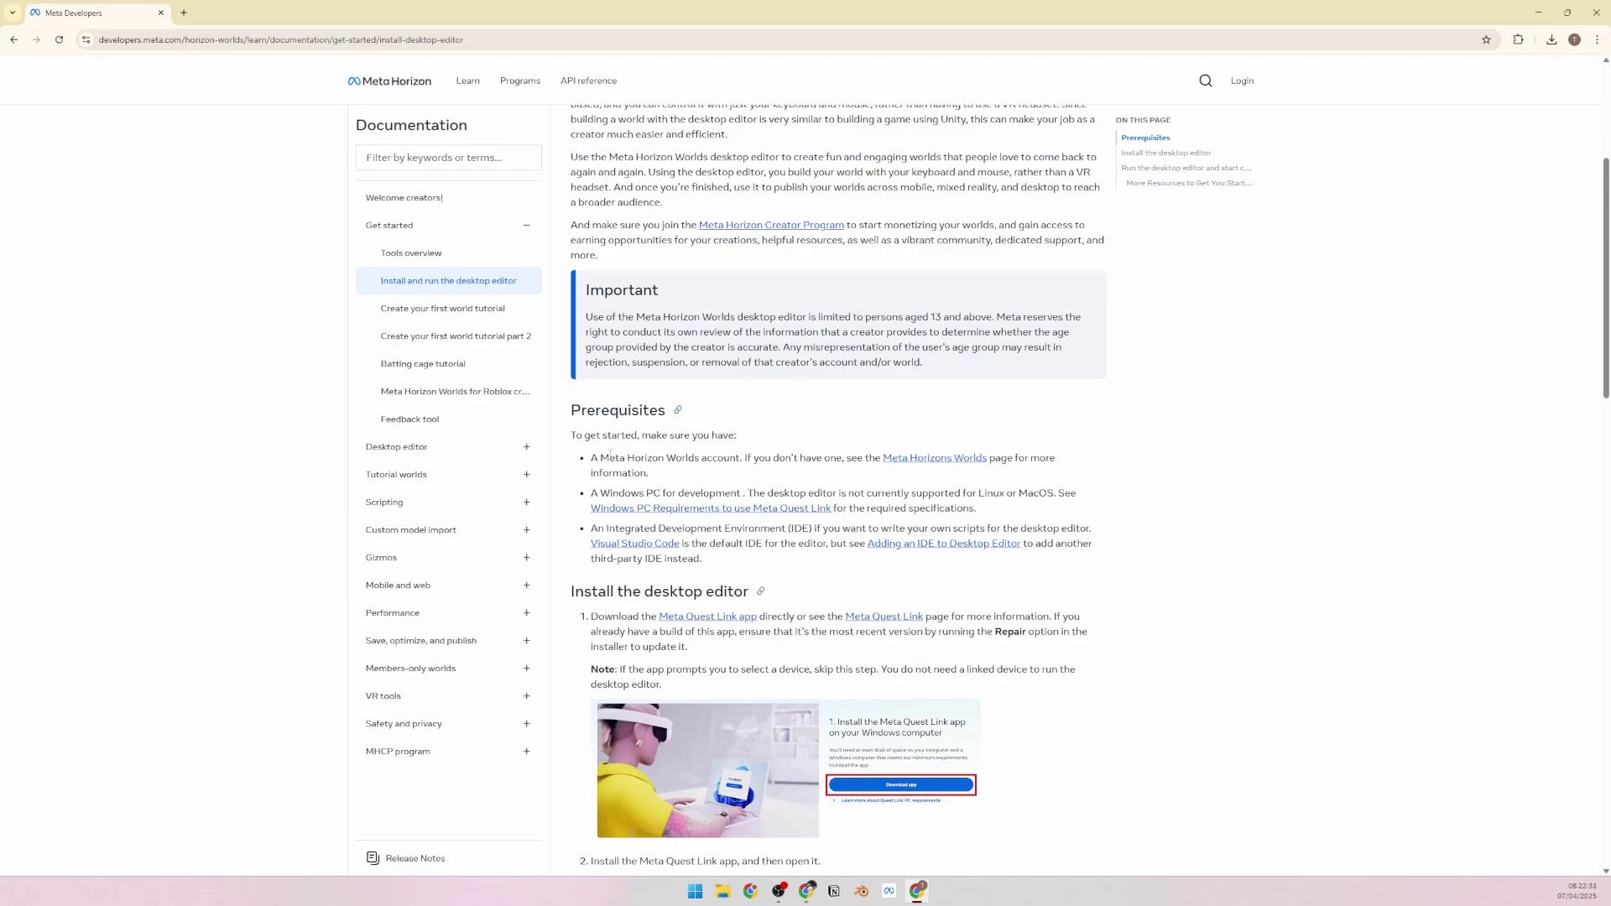
drag(615, 458, 736, 459)
click(736, 458)
drag(640, 495, 831, 509)
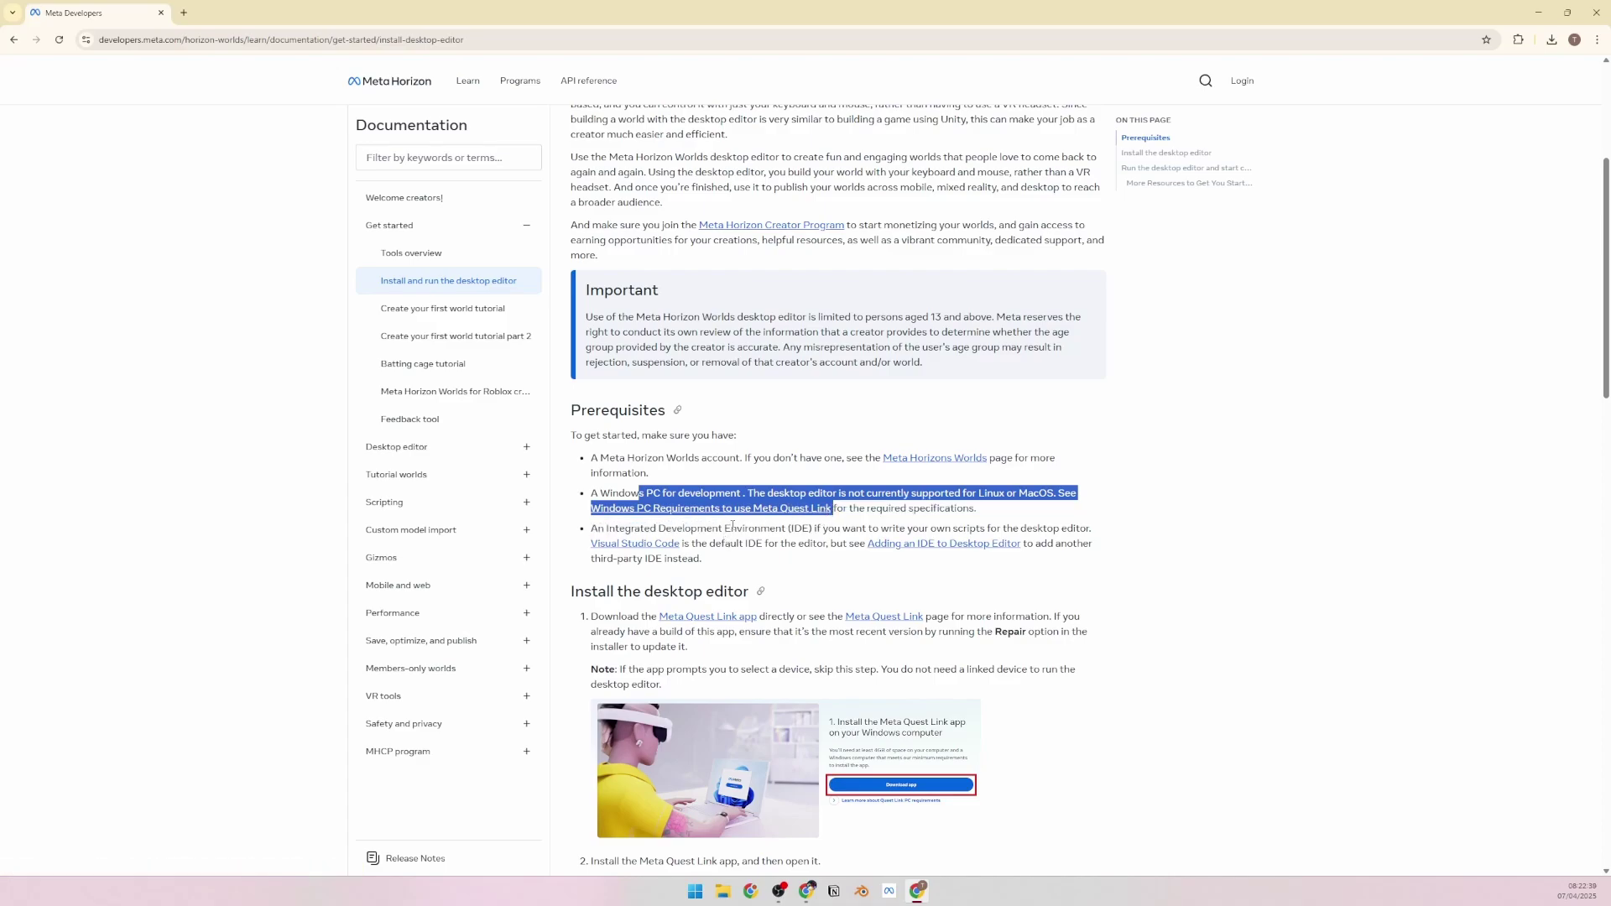
drag(605, 531, 701, 541)
click(701, 541)
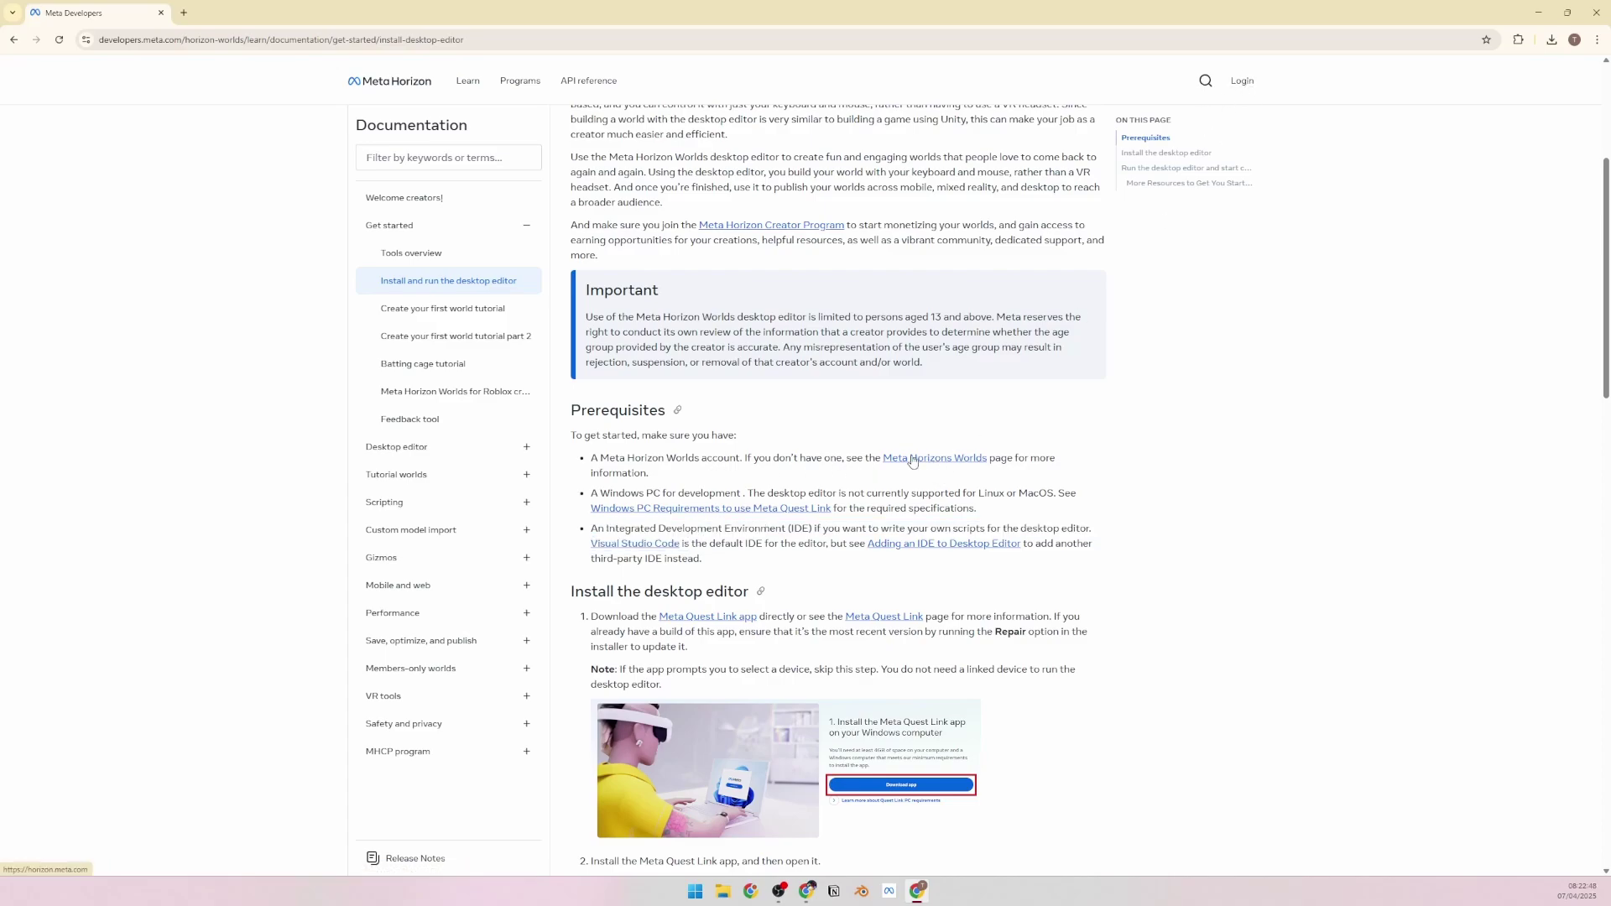
Log in to Meta Horizon Worlds with the saved account and return to the desktop editor installation guide
click(913, 460)
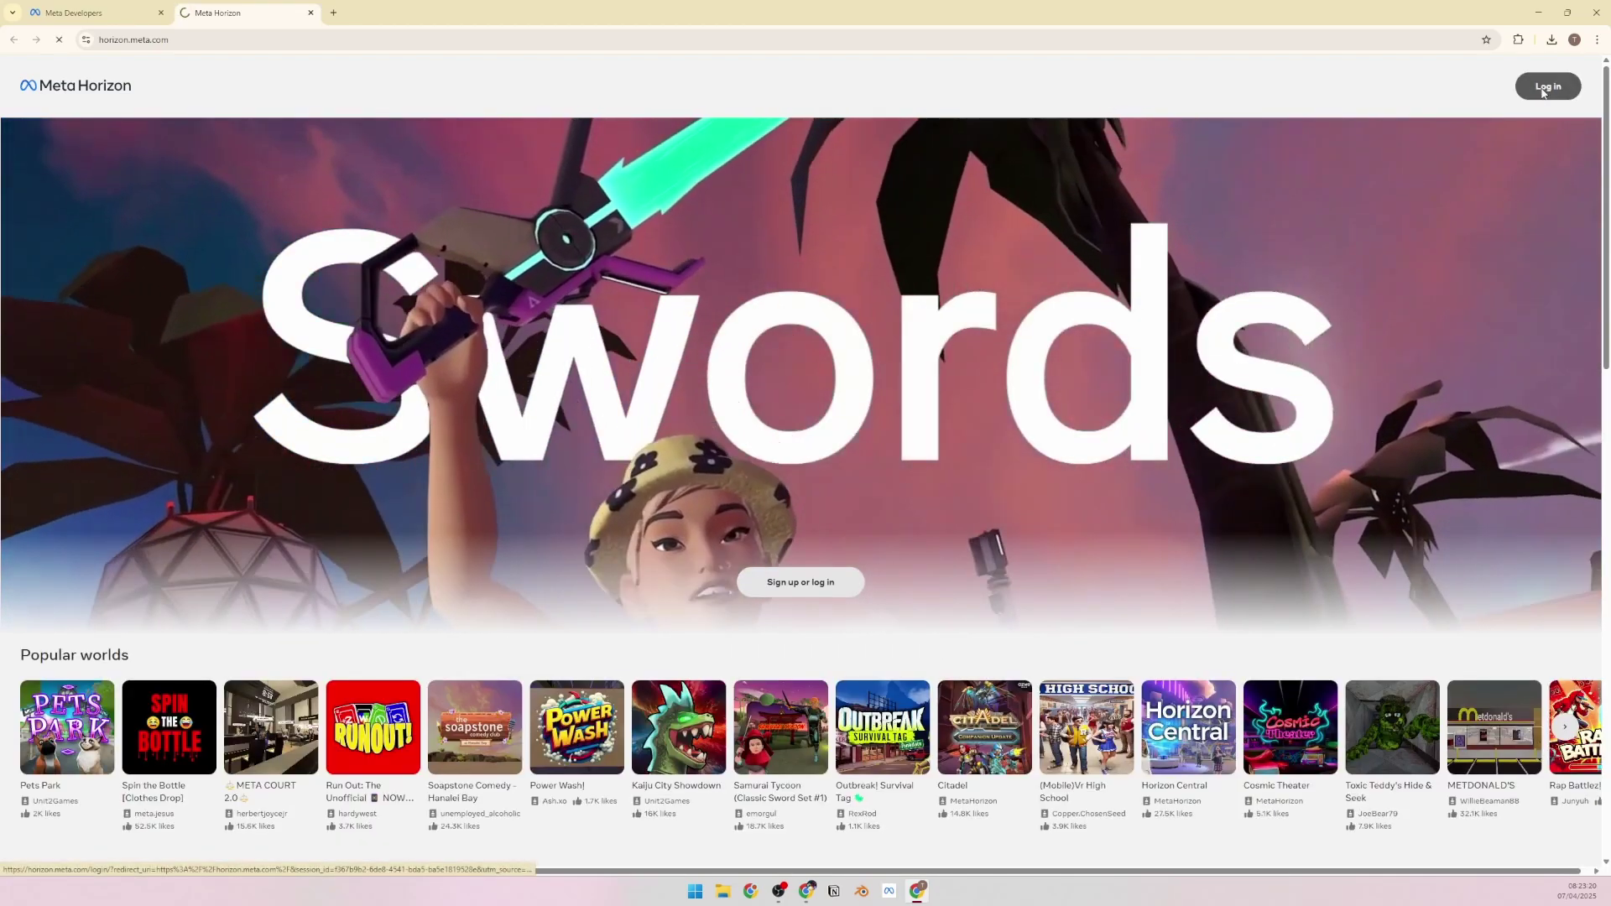
click(1542, 88)
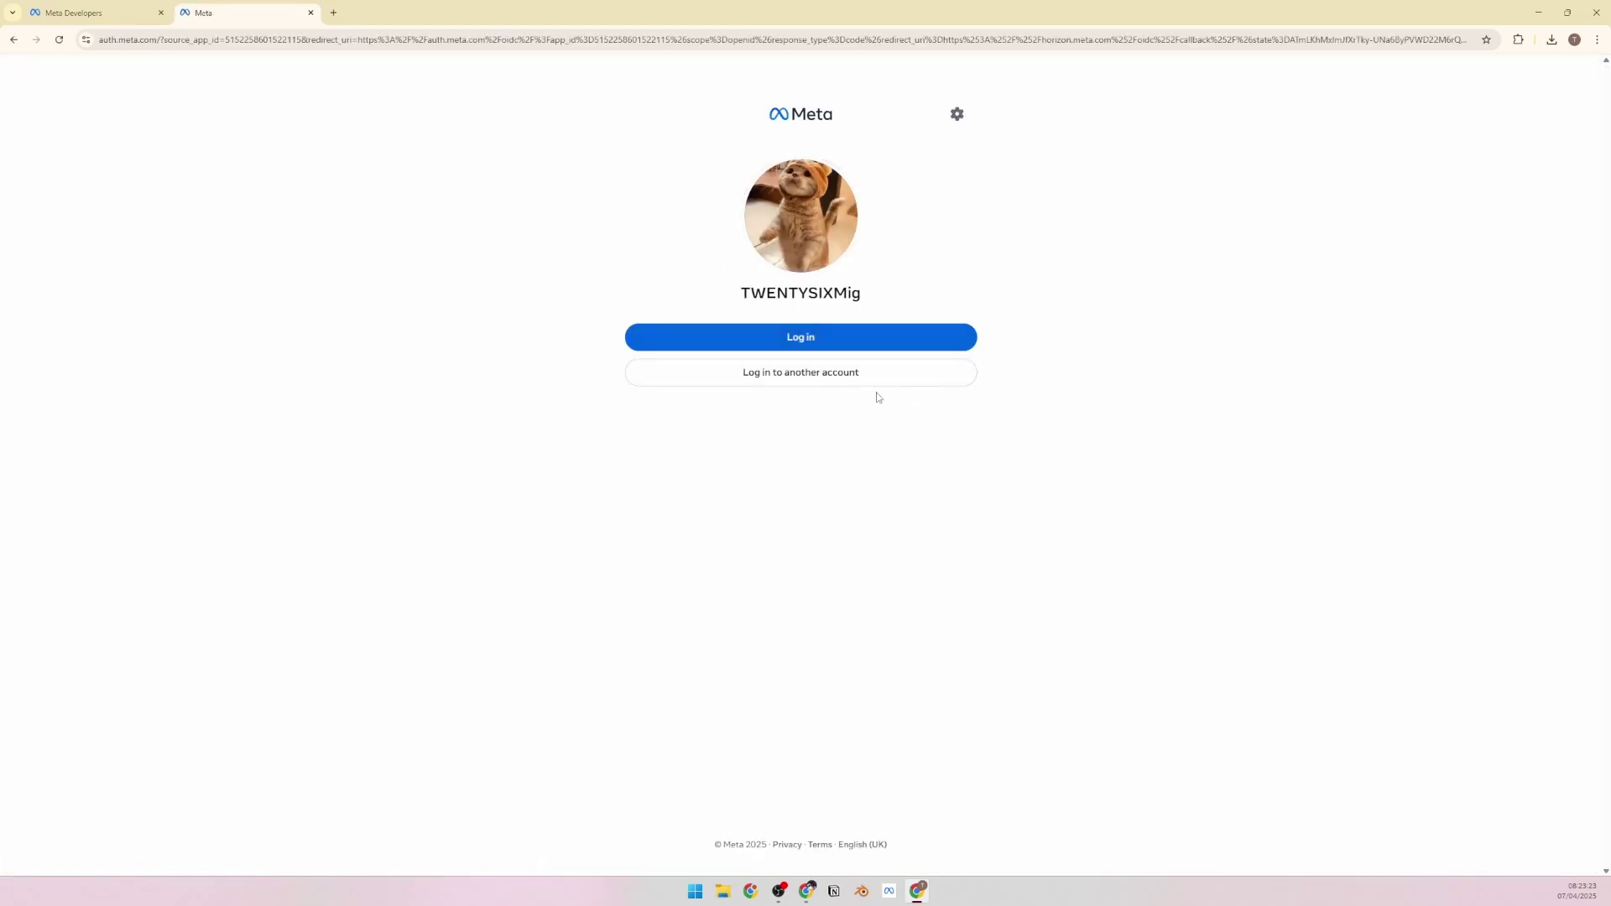
click(787, 337)
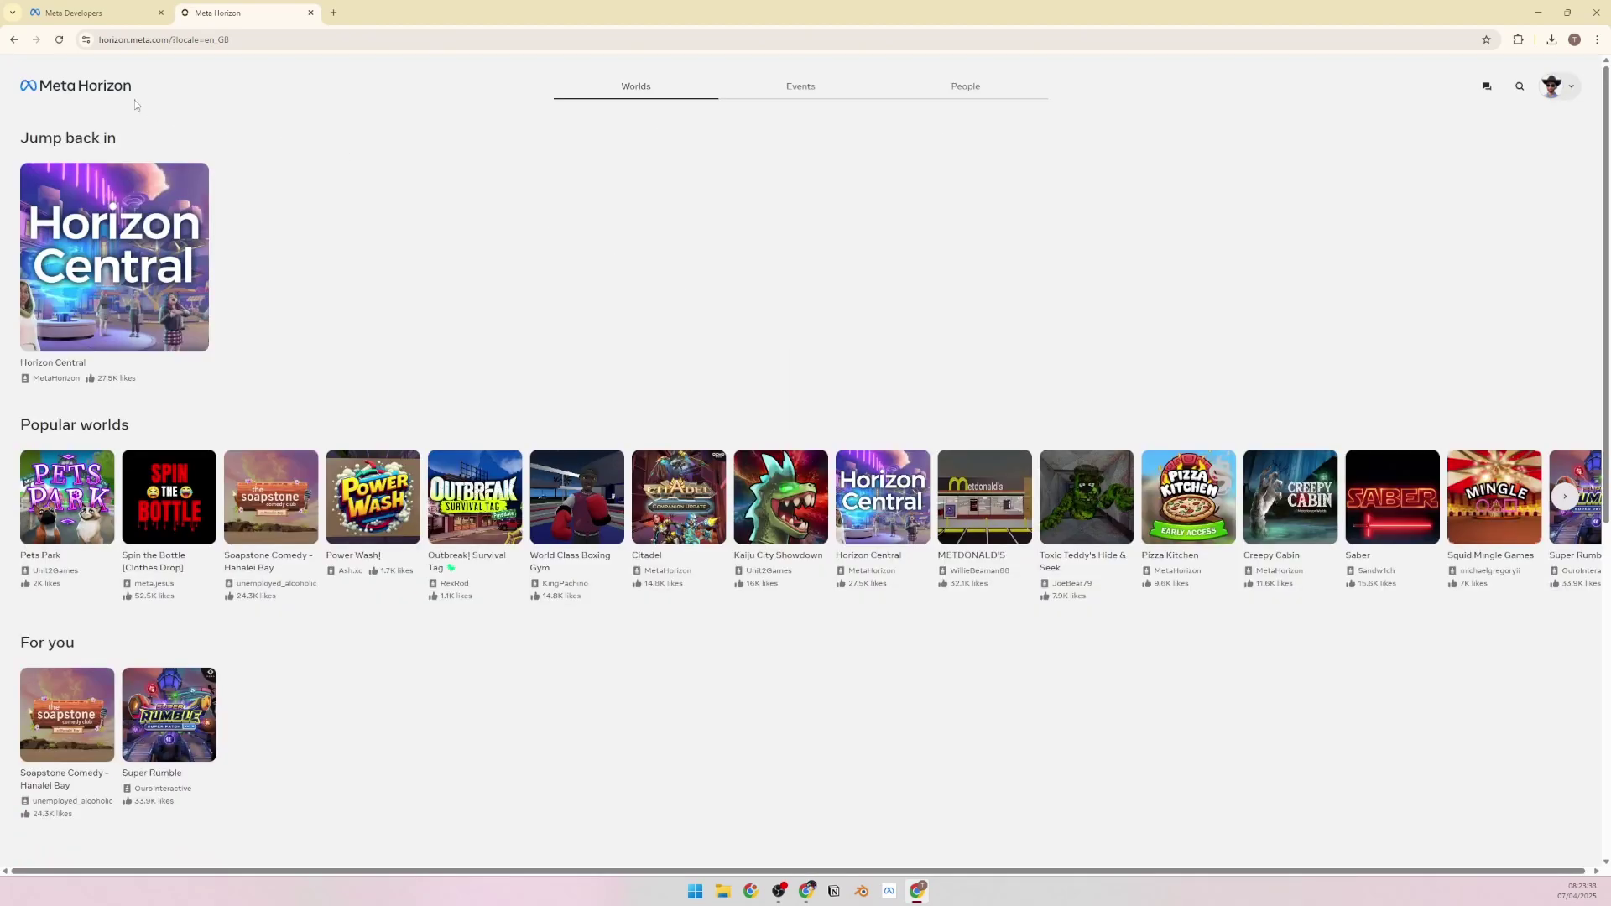
click(97, 13)
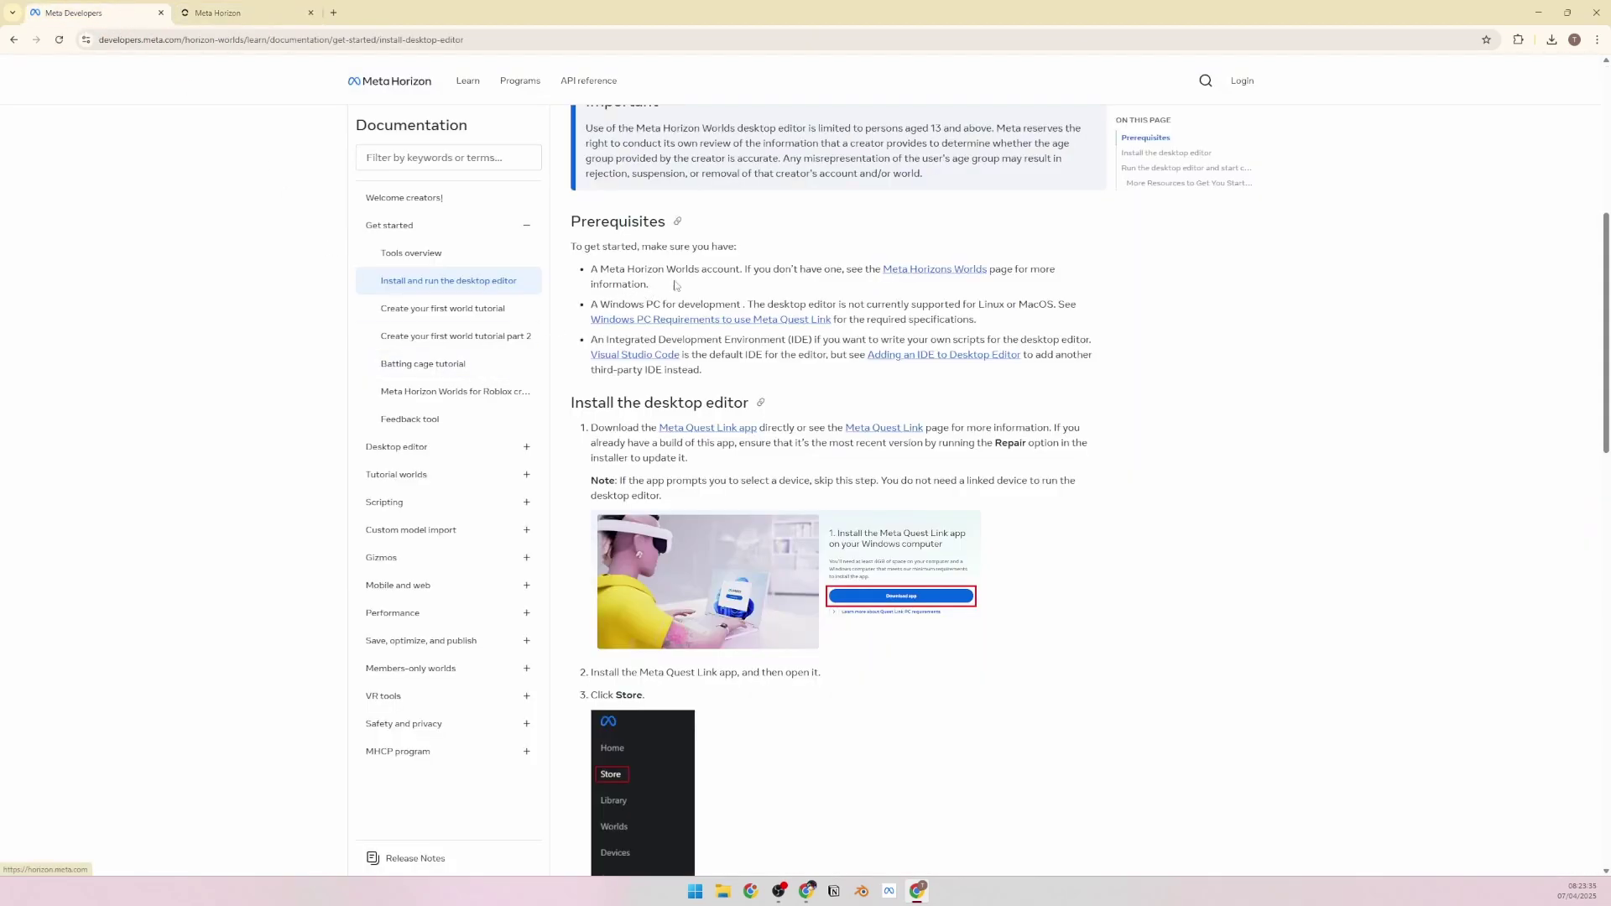
click(239, 13)
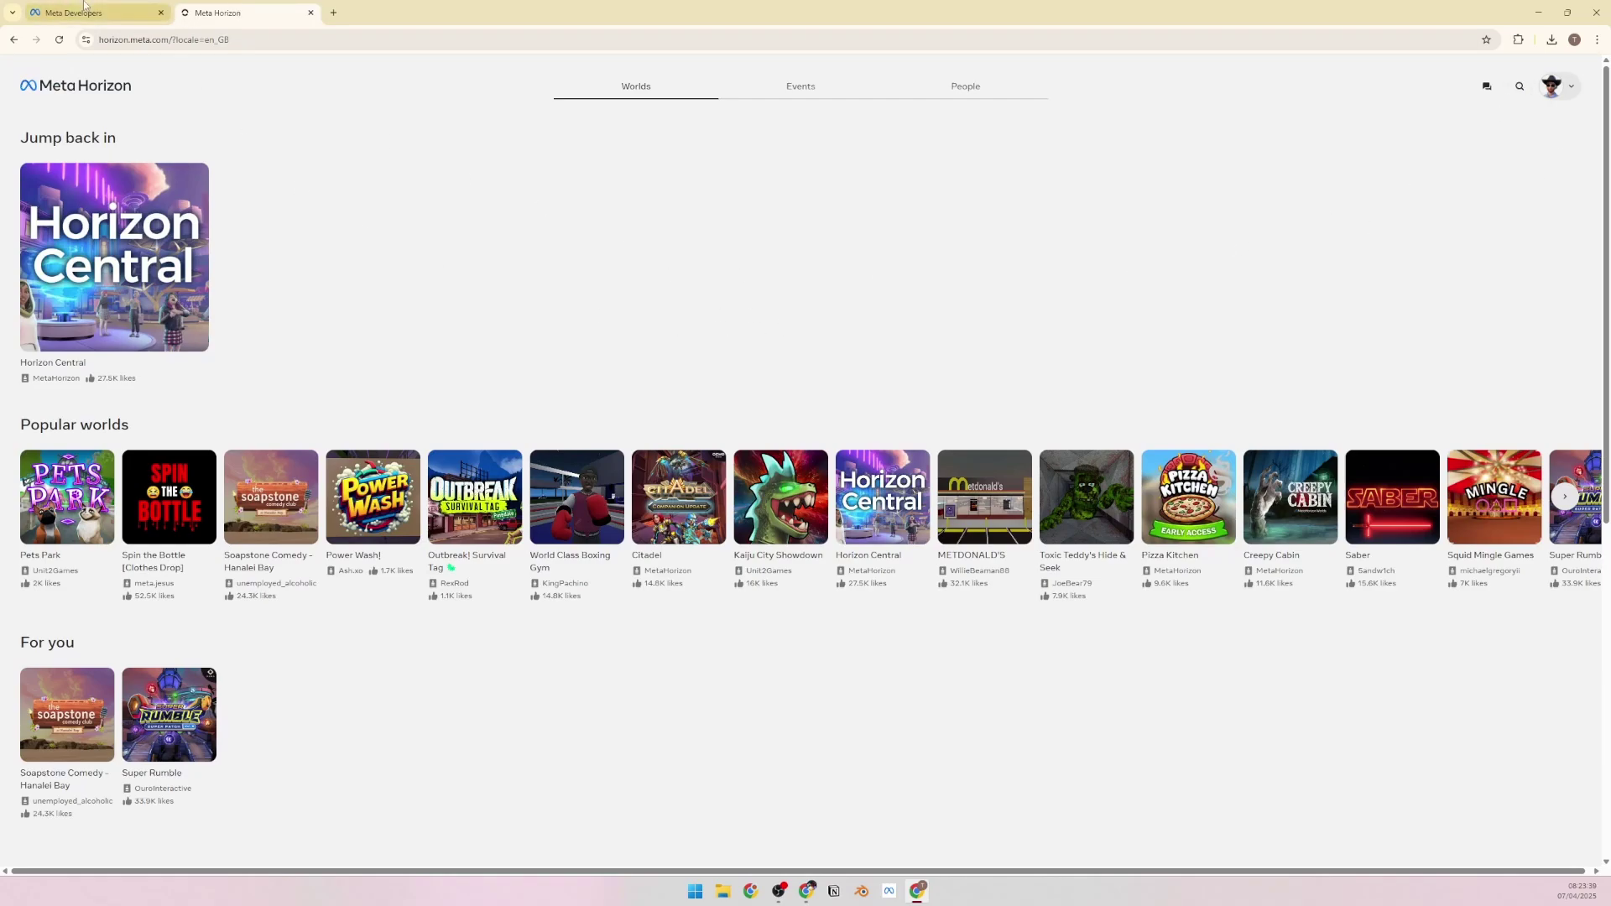
click(134, 12)
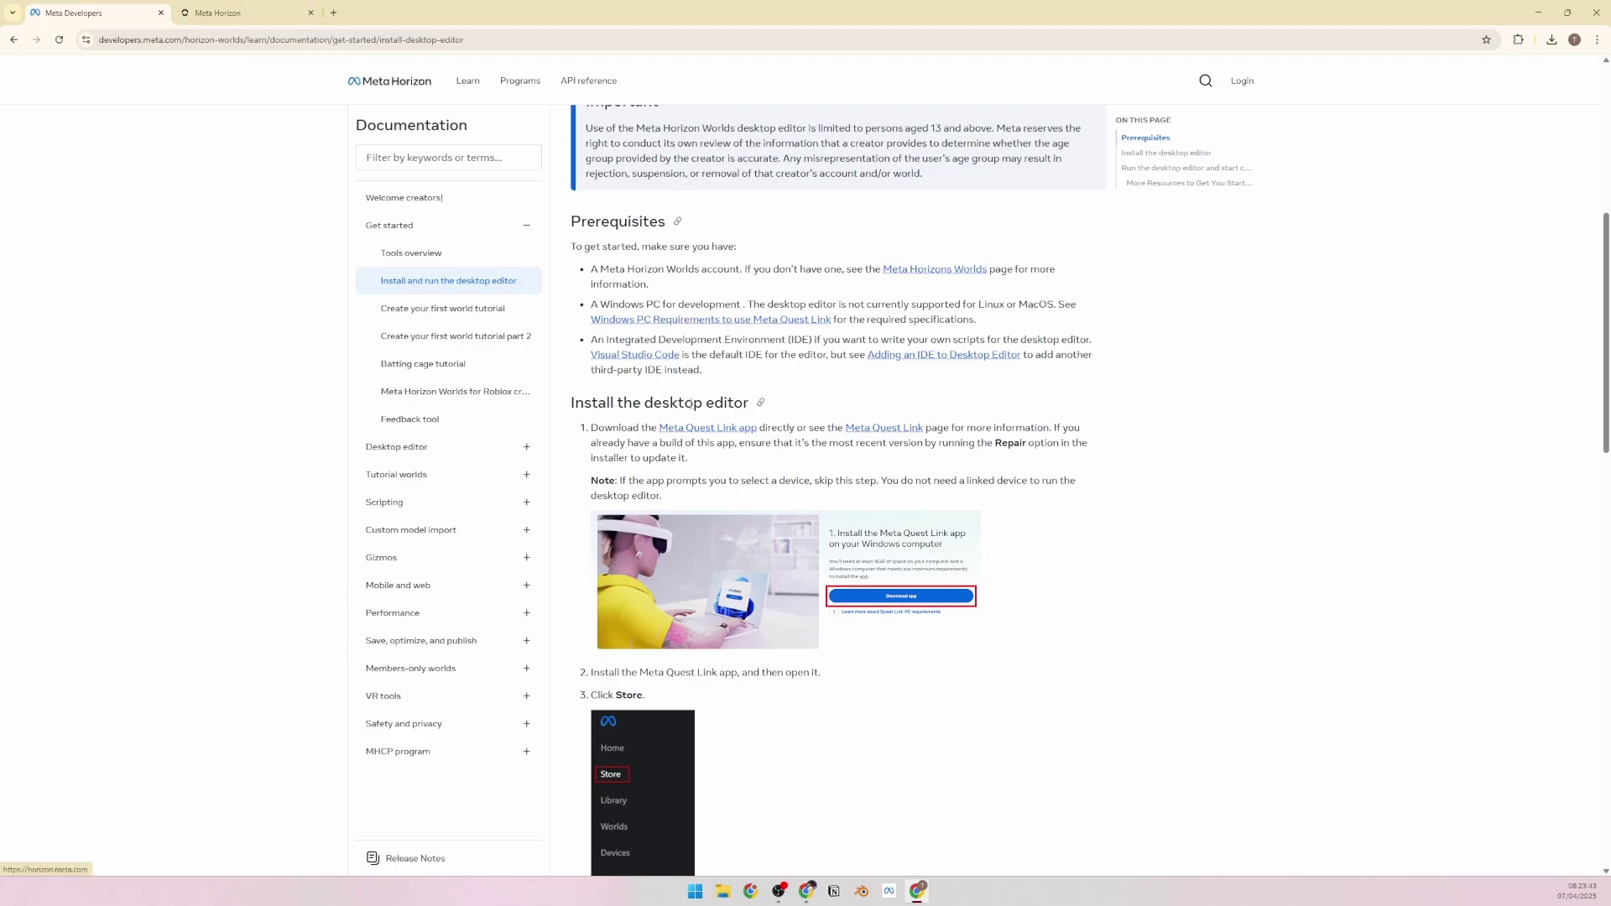
Download the Meta Quest Link app and the Windows version of Visual Studio Code from the installation guide's links
click(712, 429)
click(642, 357)
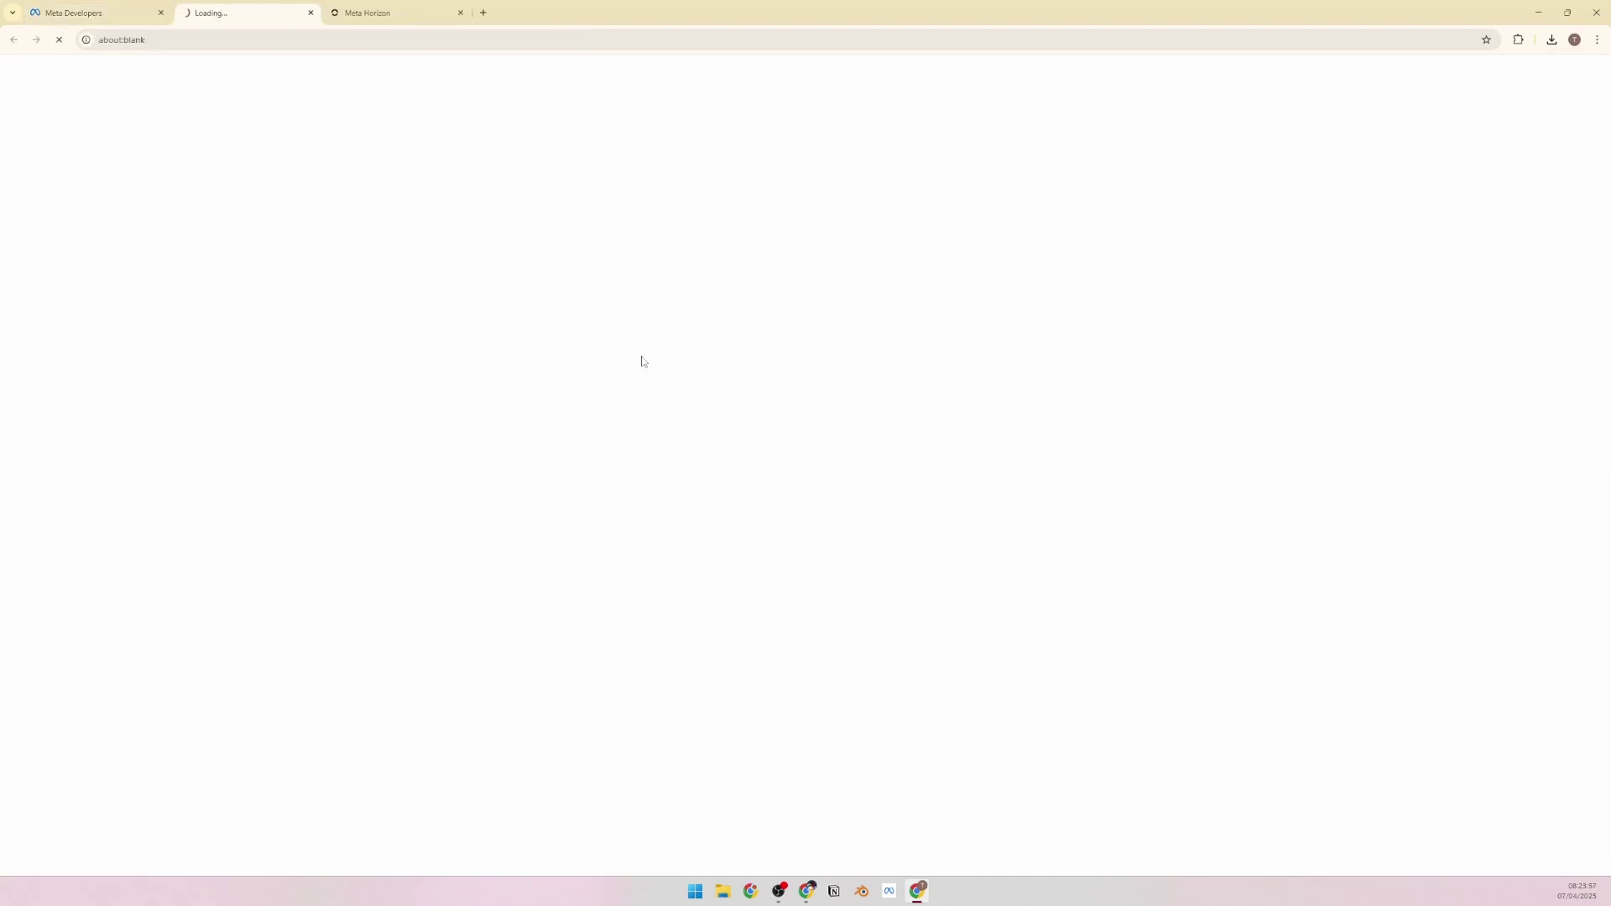
click(620, 350)
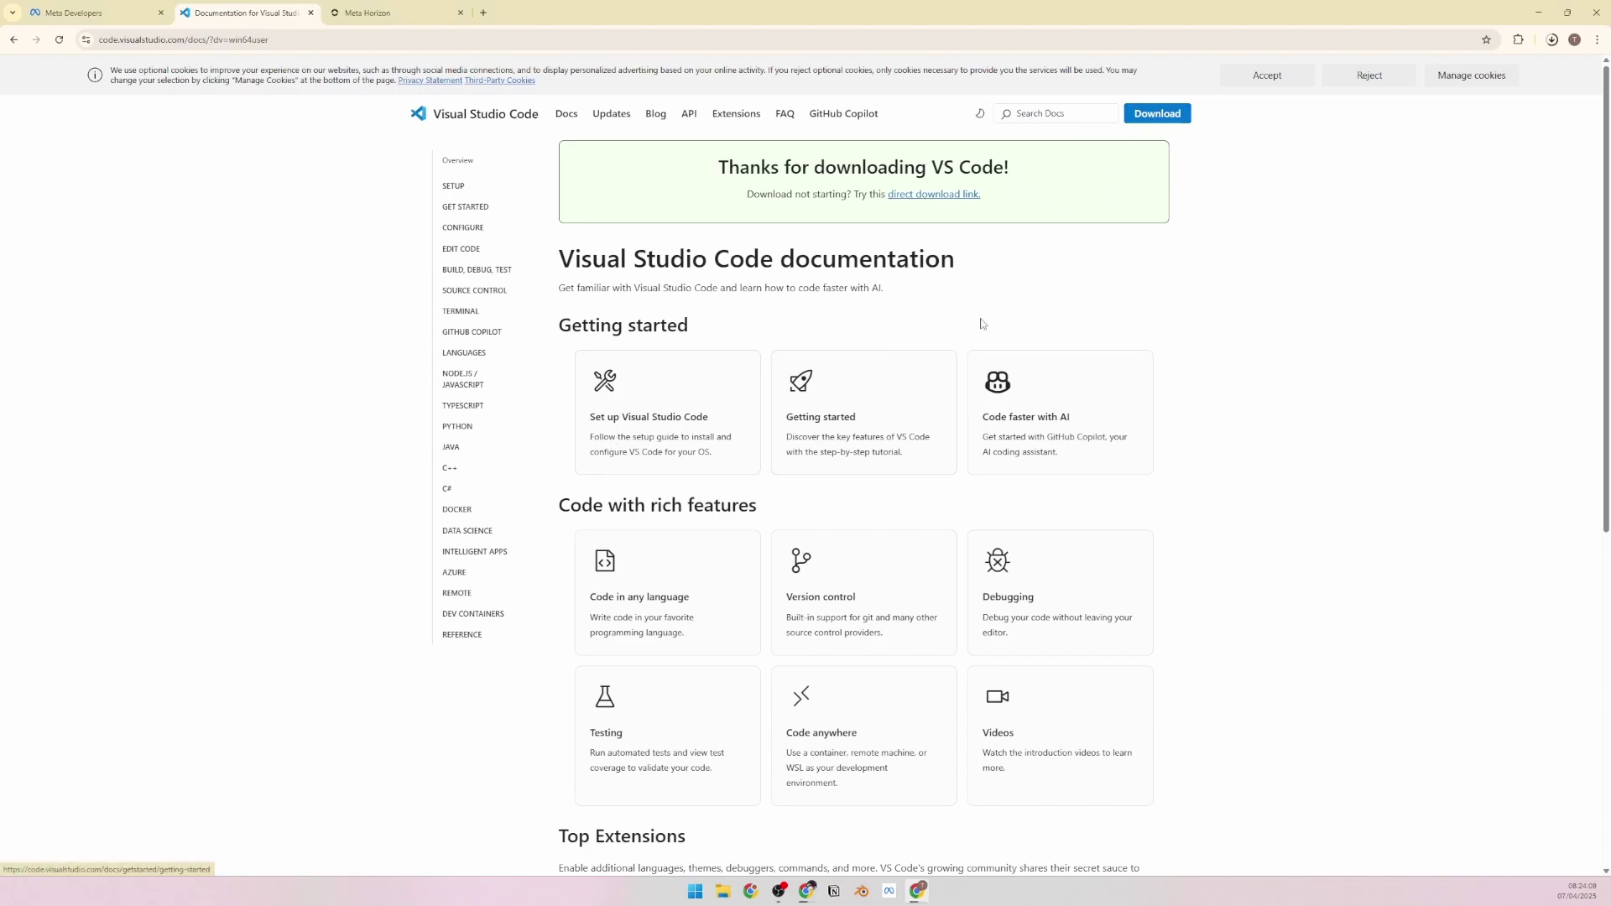
click(1552, 42)
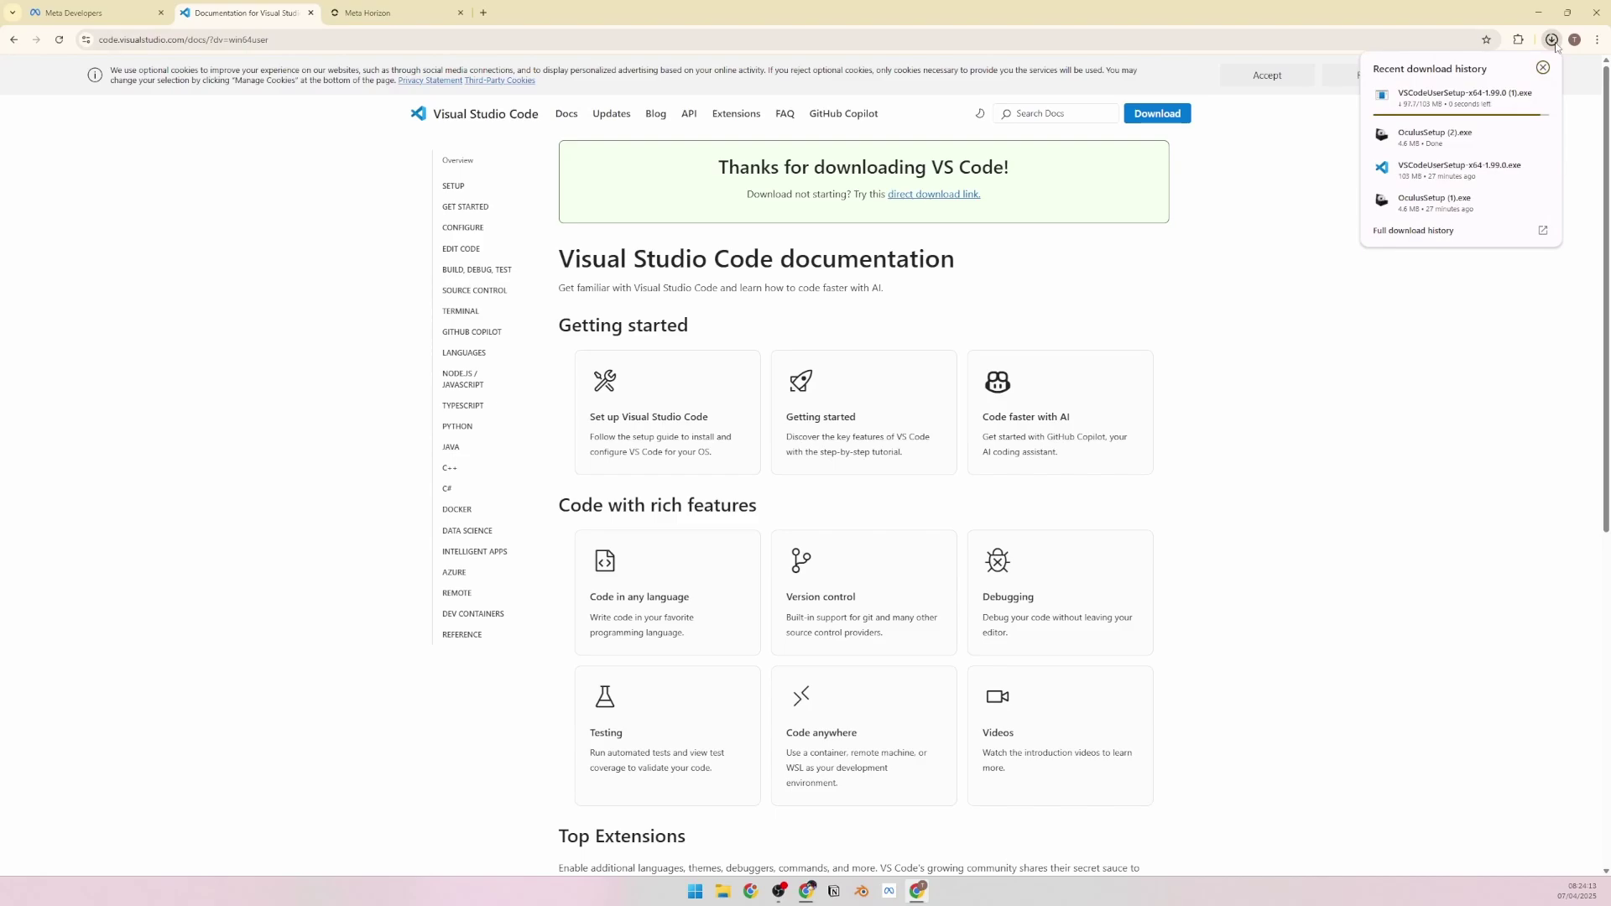
click(1266, 463)
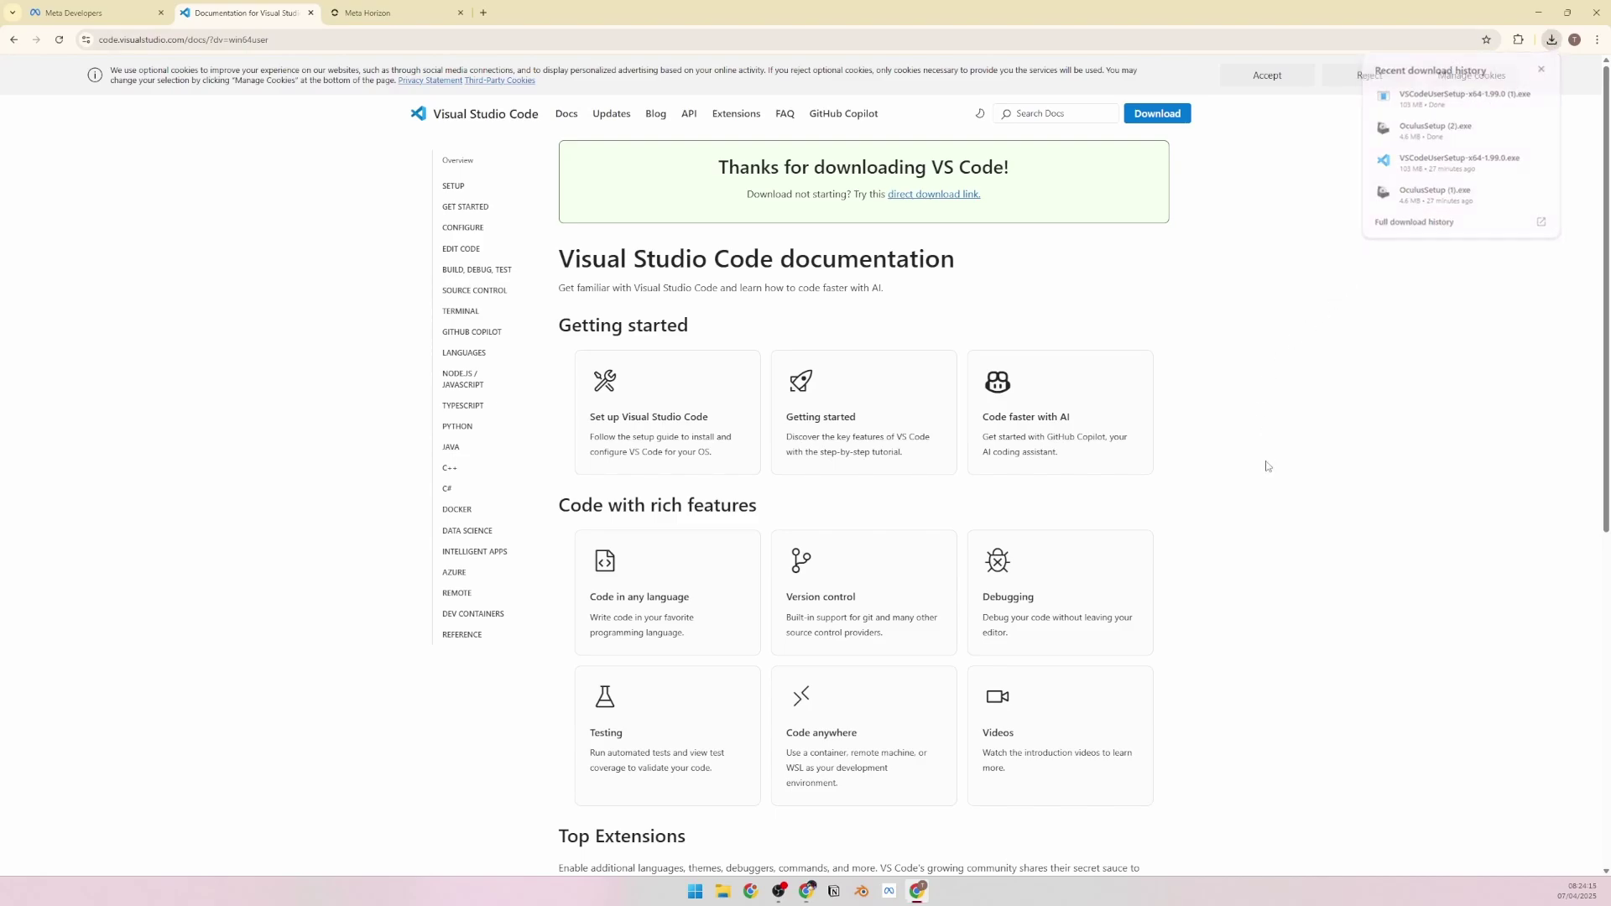
click(88, 14)
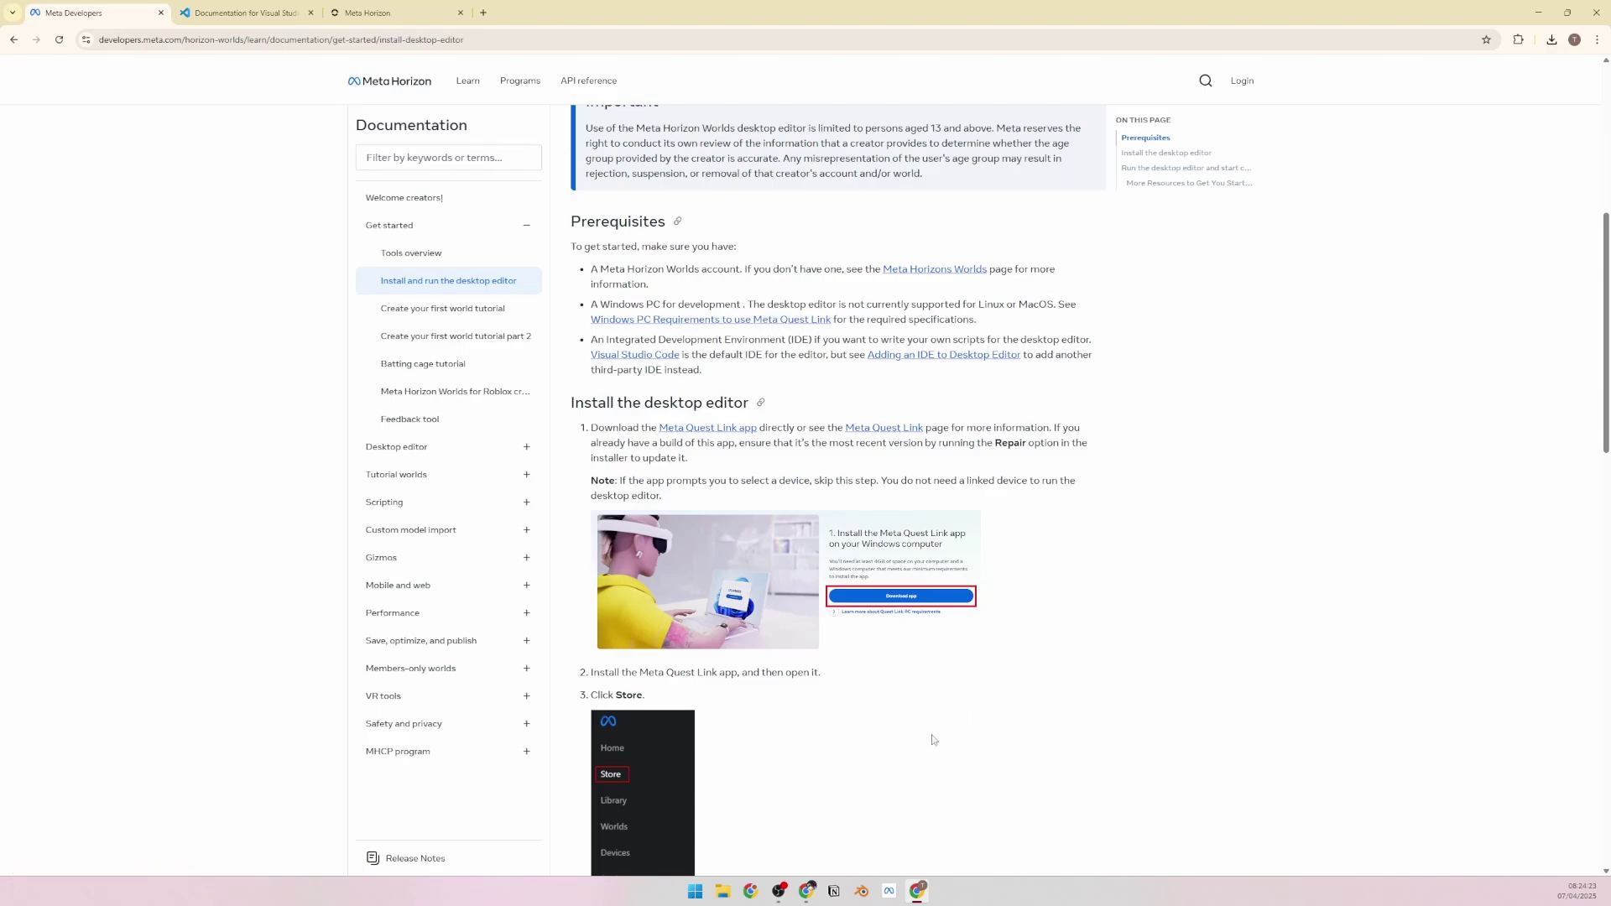
Run the downloaded Visual Studio Code installer, accepting the license agreement and adding a desktop icon, and start the installation
click(1552, 39)
click(1439, 97)
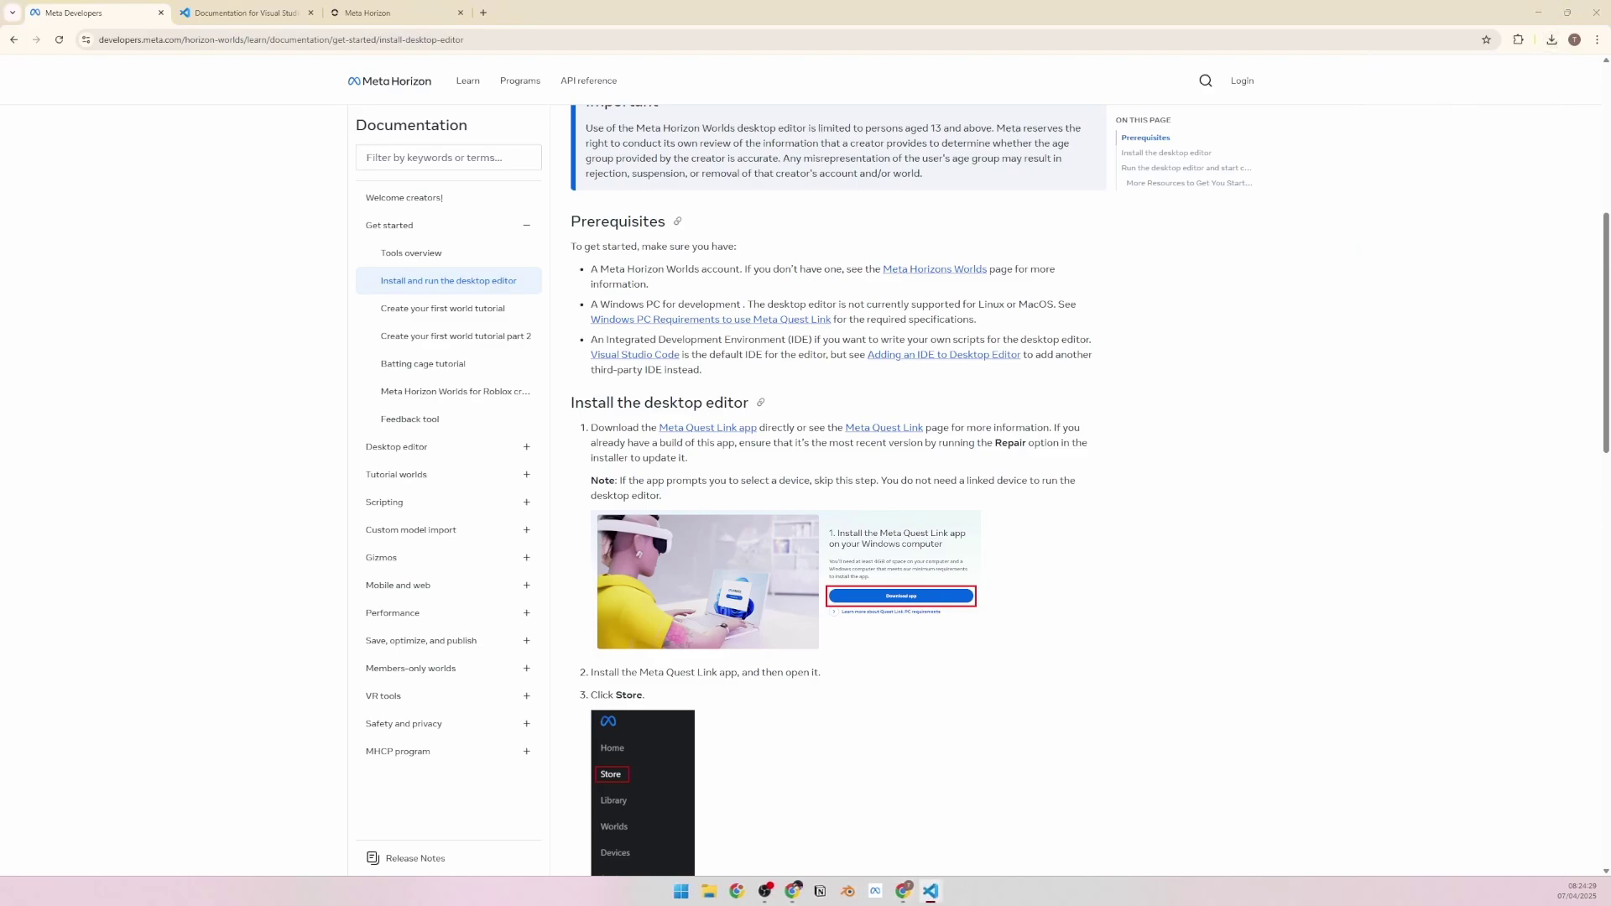
click(797, 404)
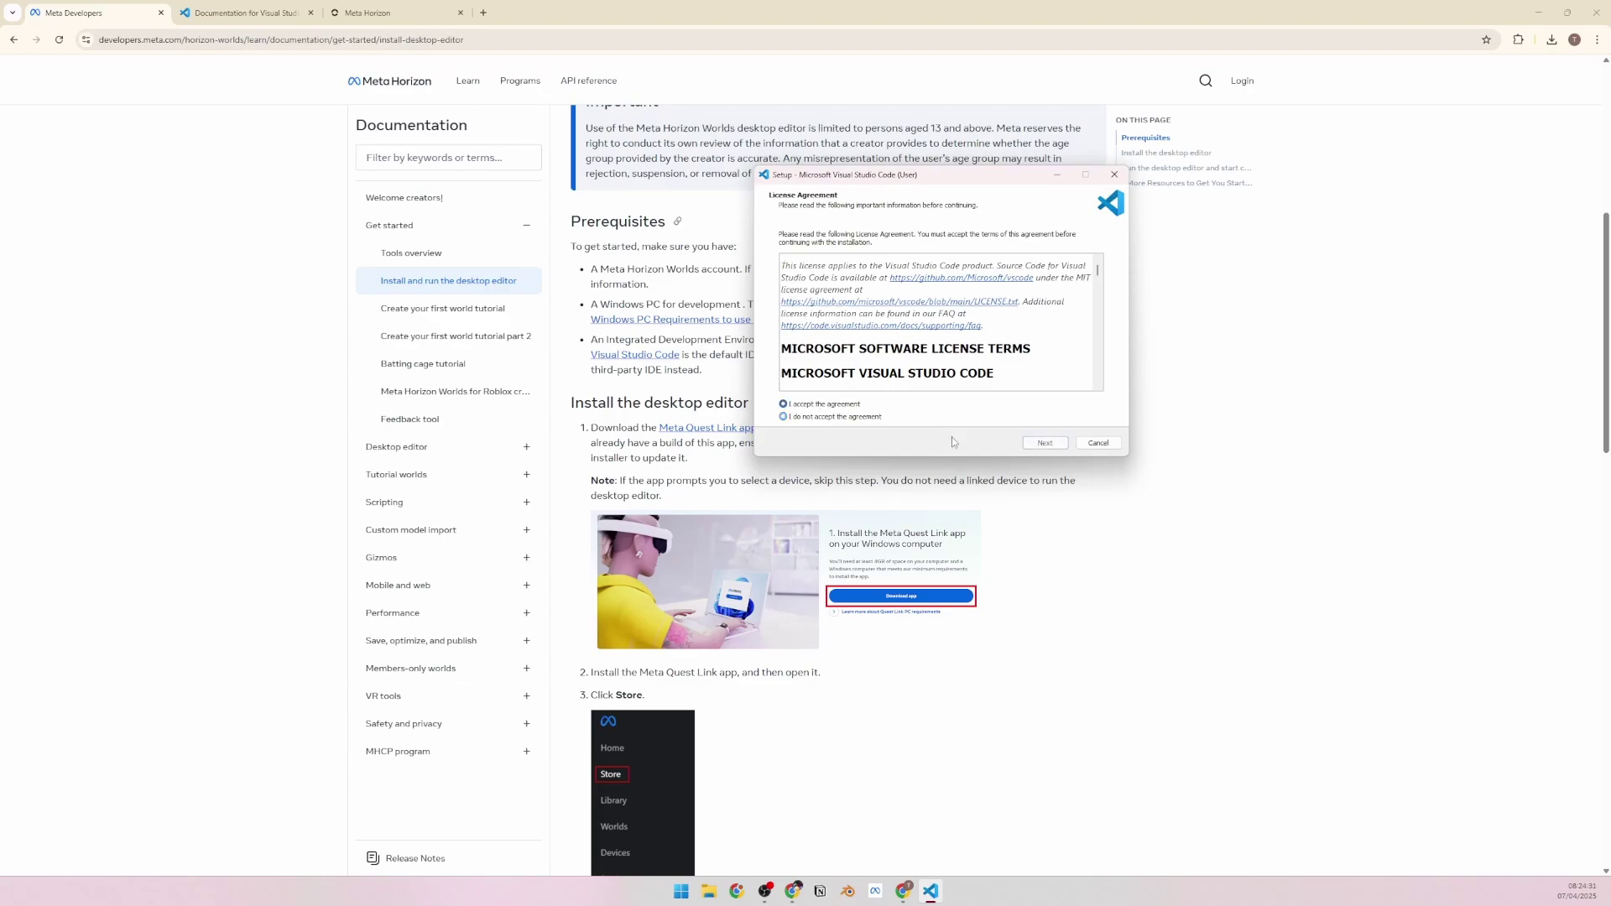
click(1049, 445)
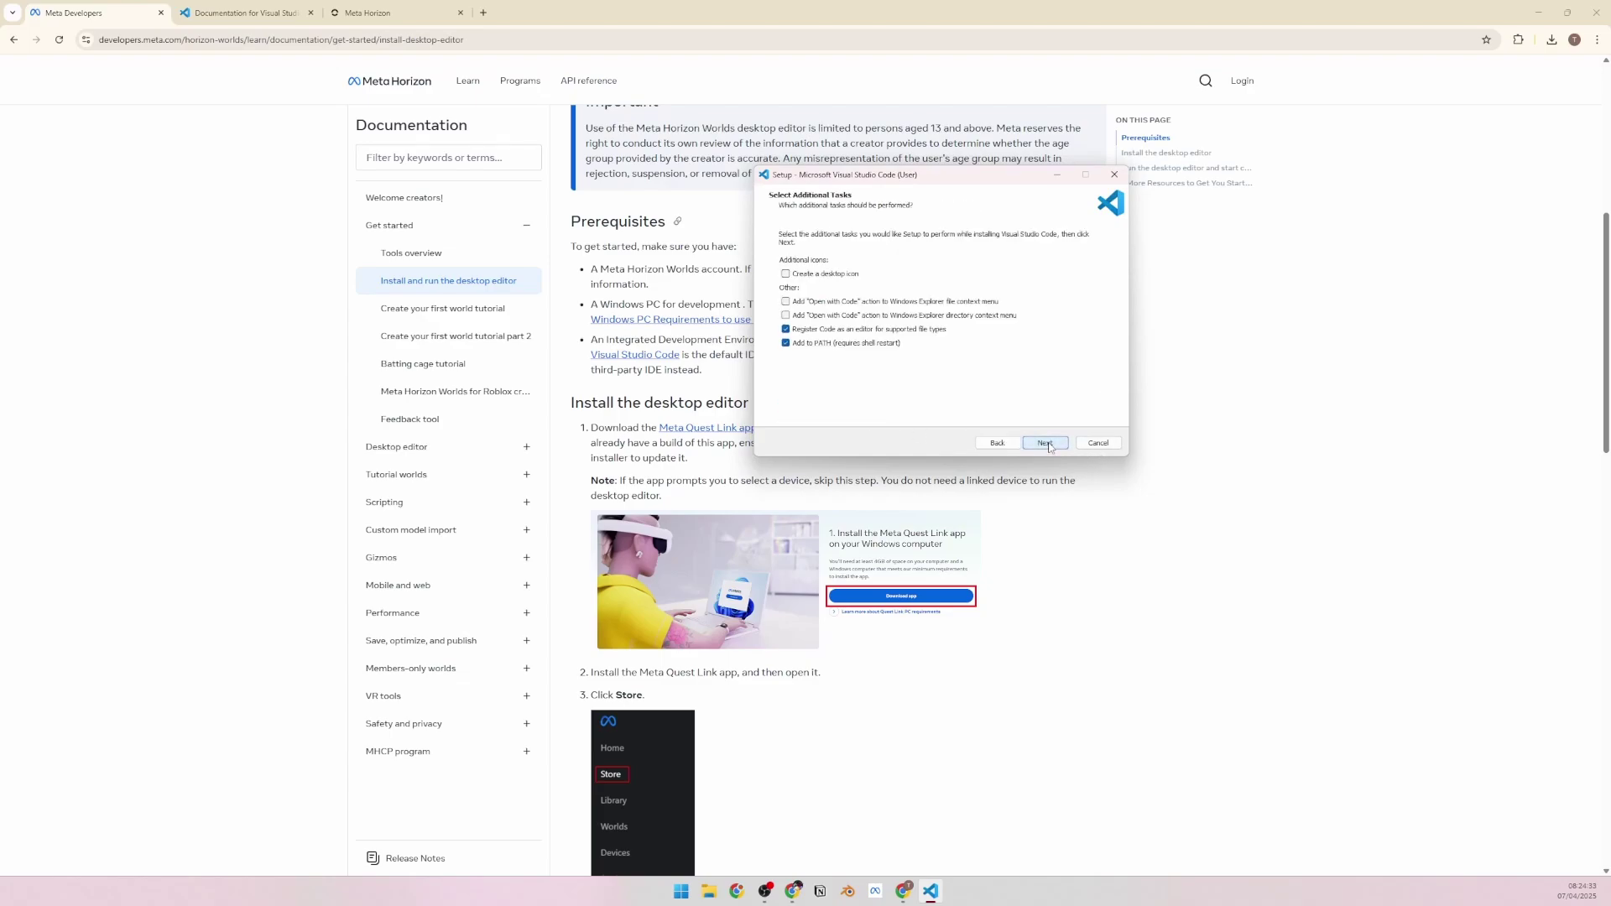
click(795, 274)
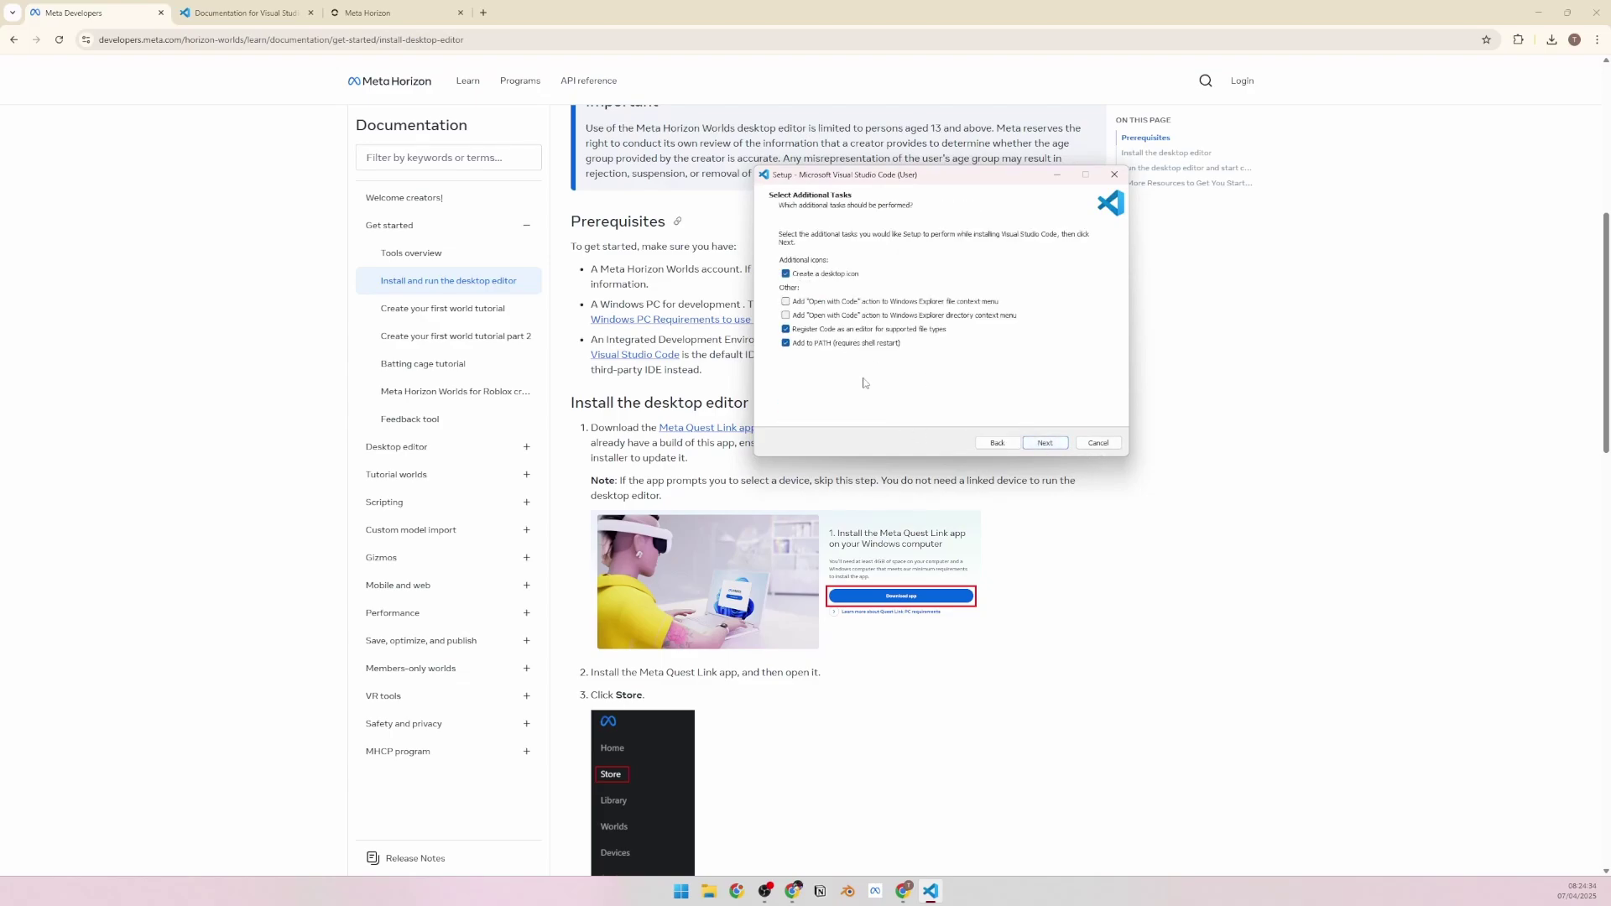
click(1032, 445)
click(1032, 445)
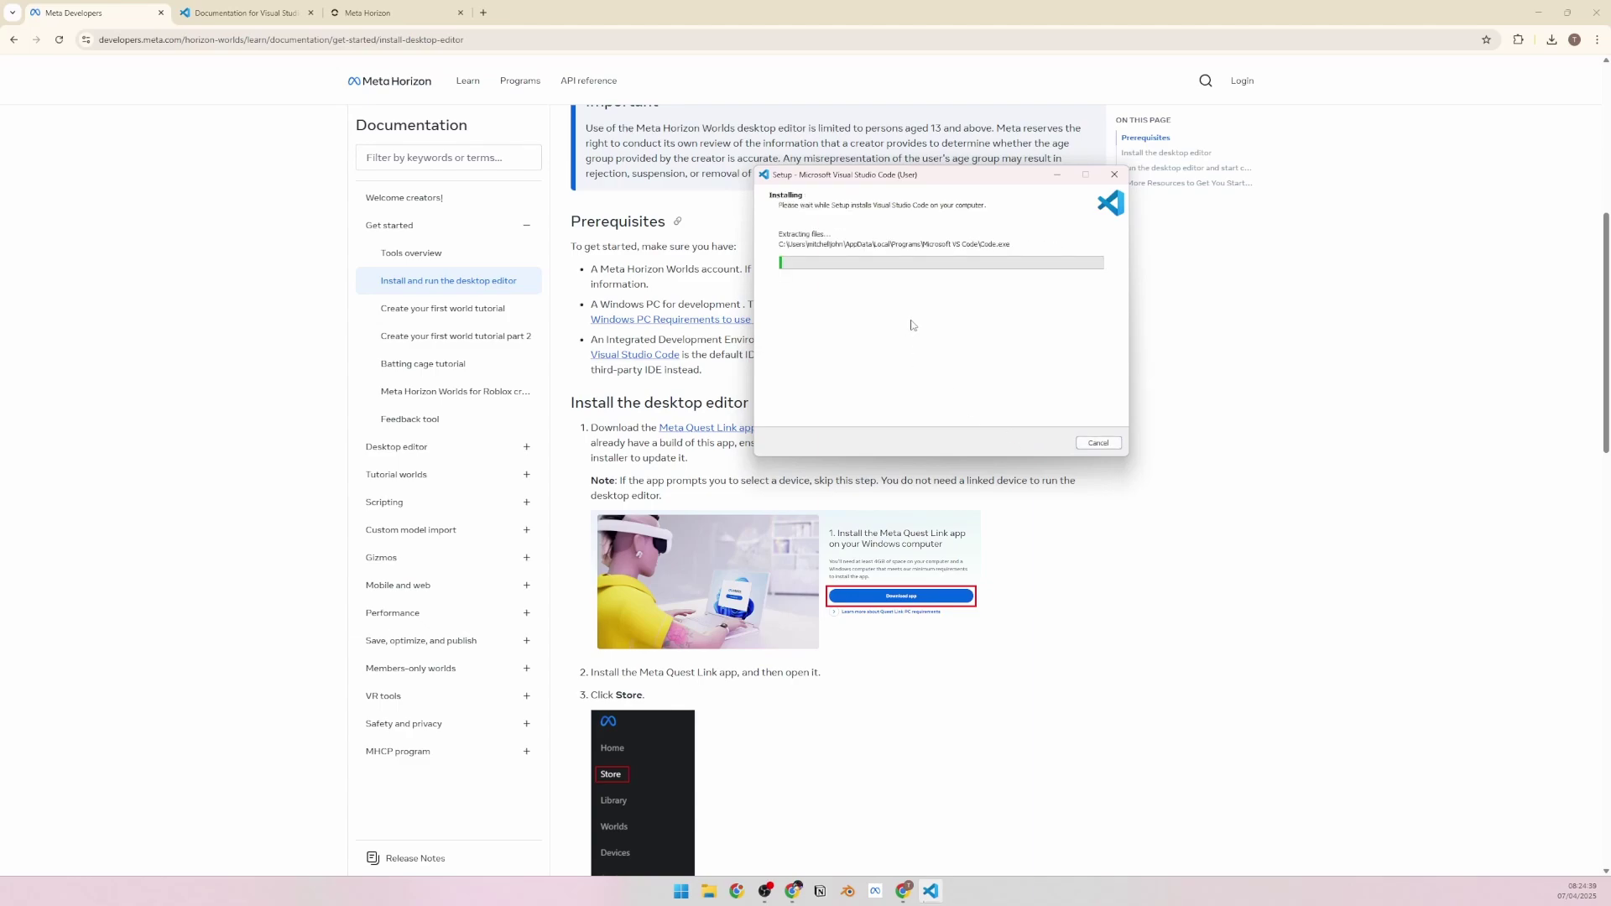
Finish the Visual Studio Code setup with the launch option enabled, and close the editor once it opens
drag(1031, 177, 1176, 308)
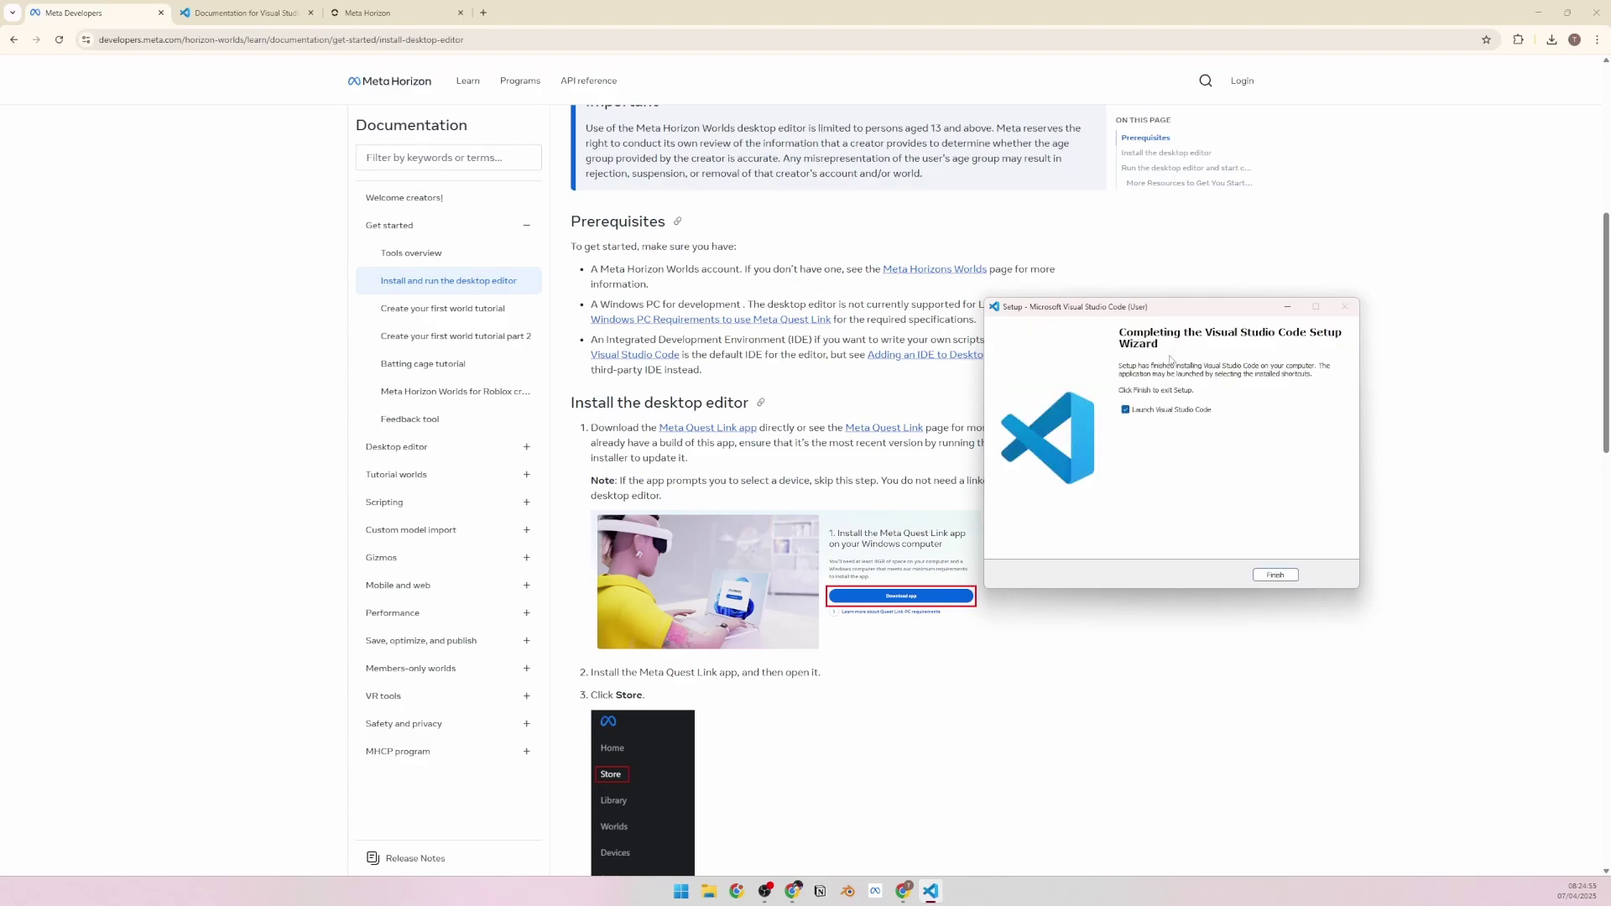
click(1275, 575)
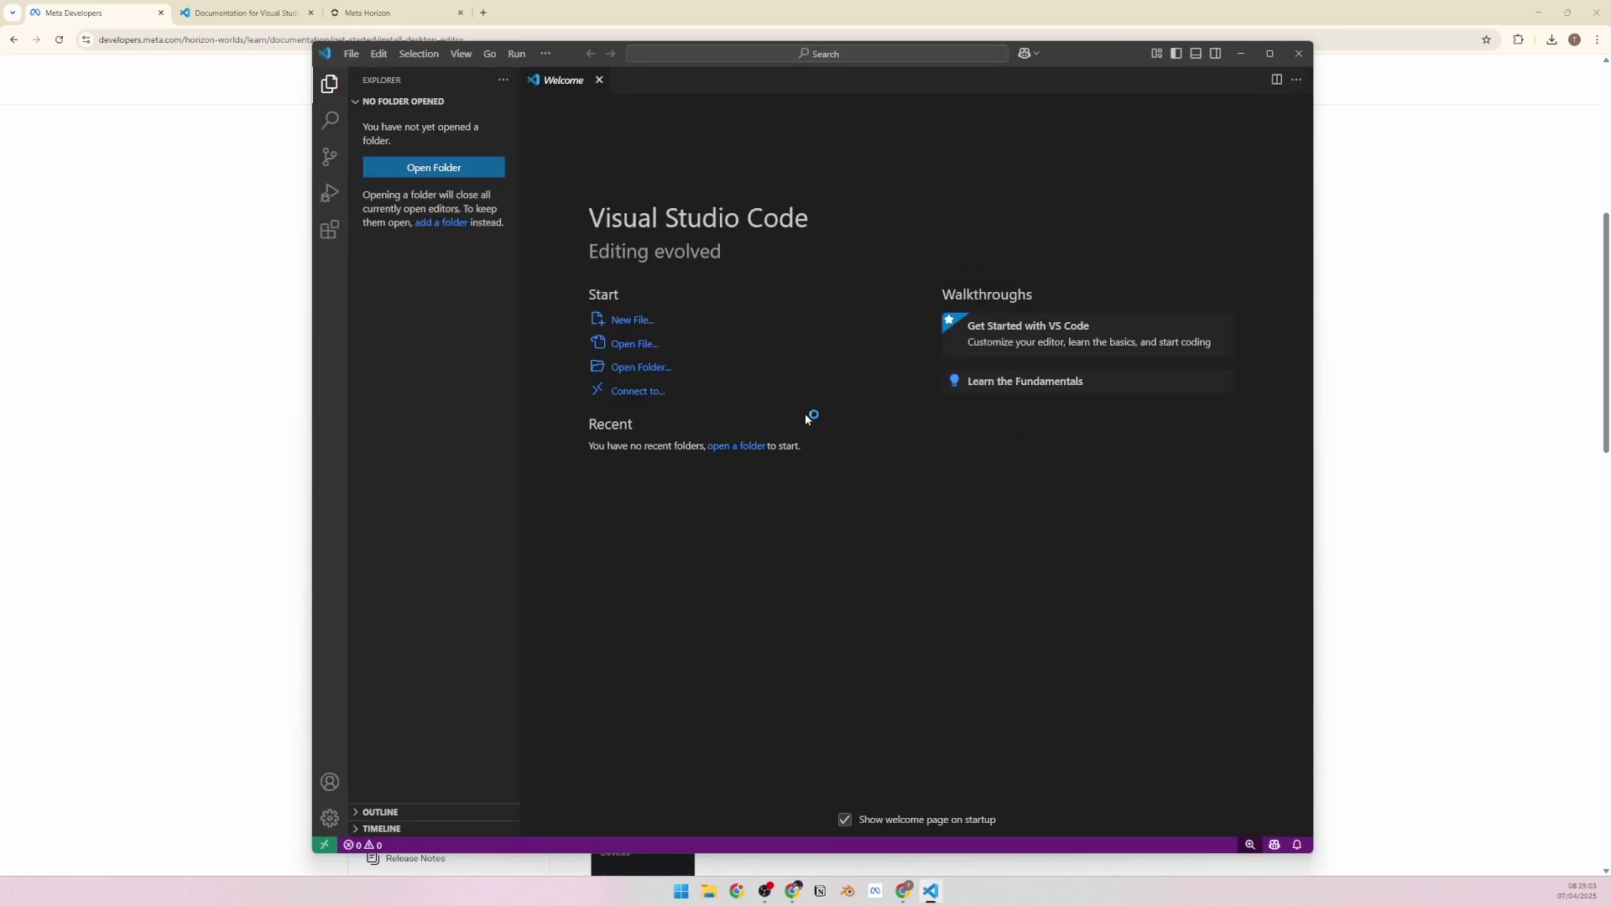
click(1304, 55)
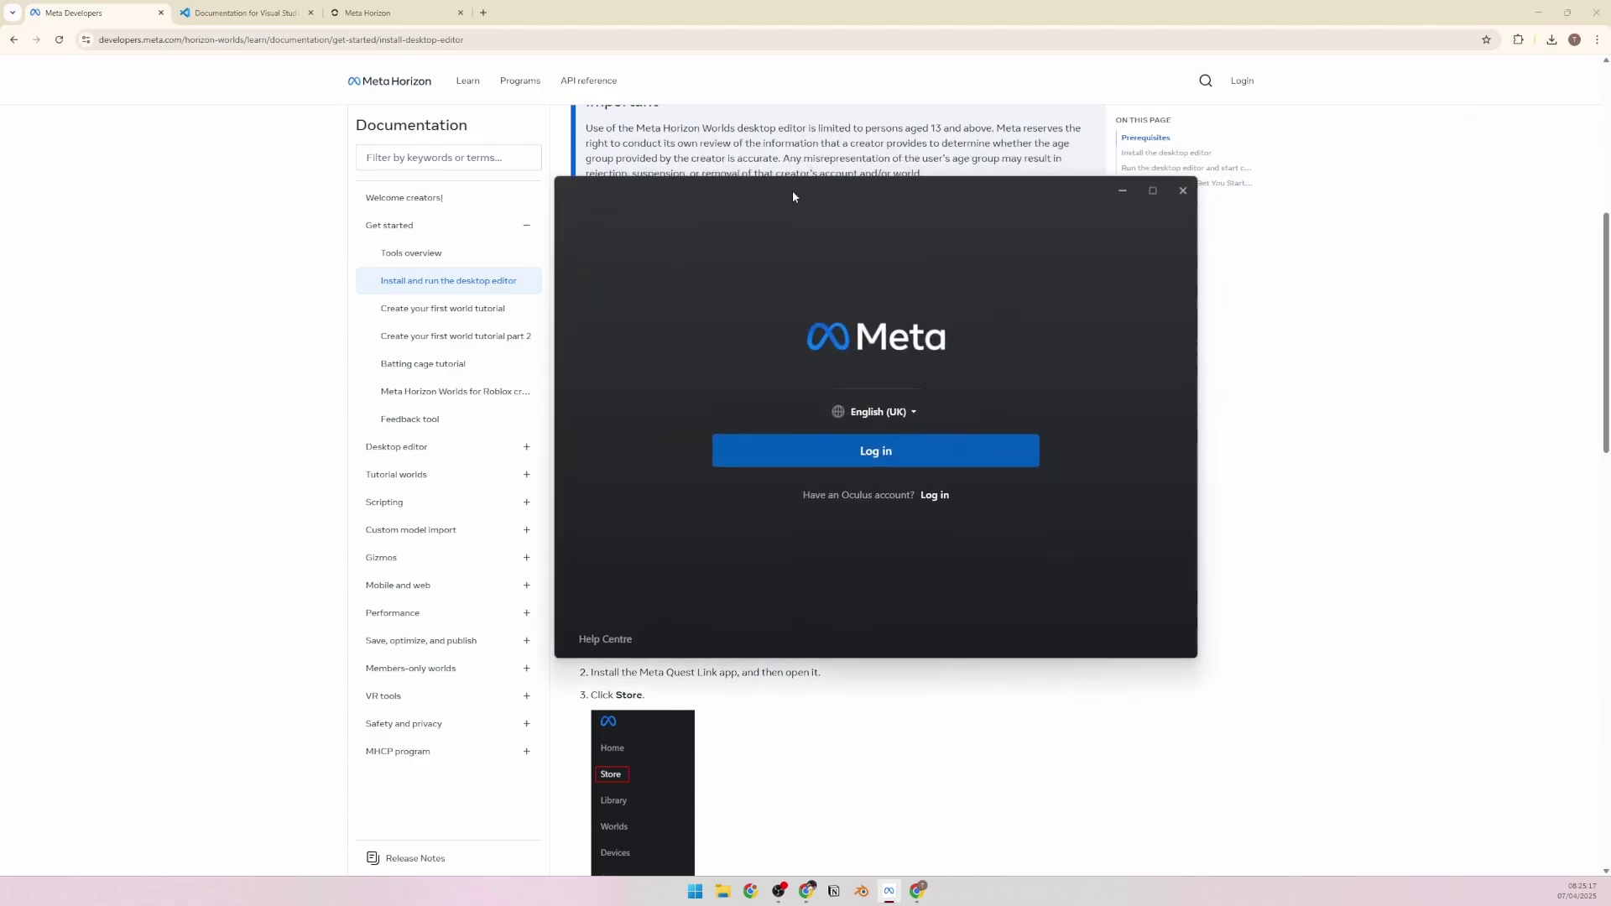
Log in to the Meta Quest Link app by continuing with the existing Meta account in the browser and allowing OculusClient.exe to open
drag(792, 190, 692, 164)
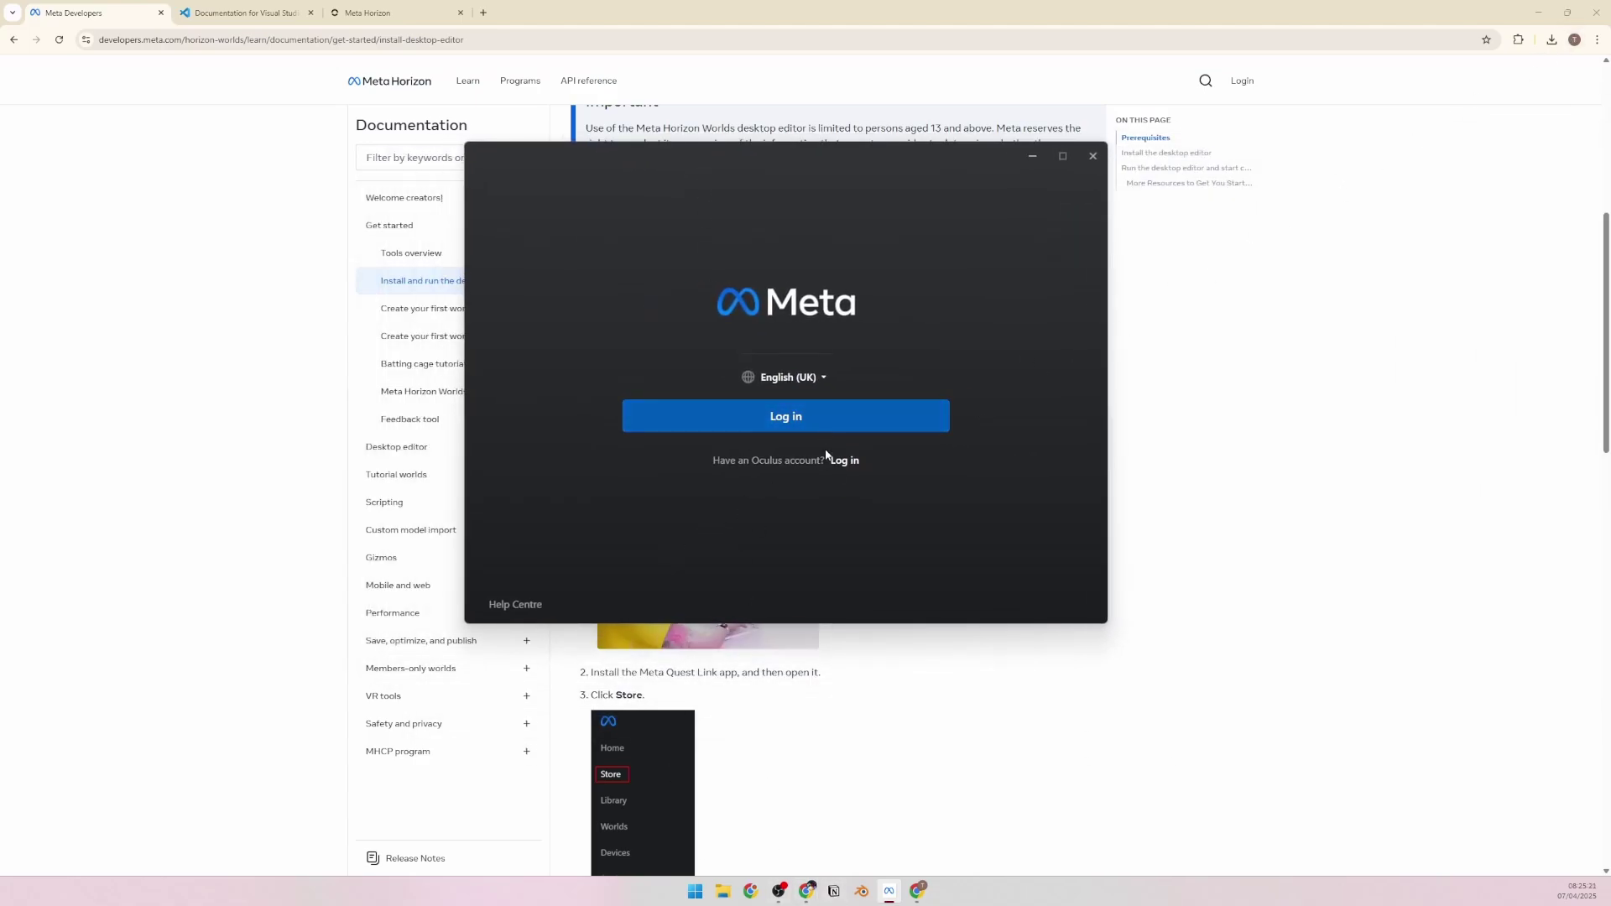
click(768, 418)
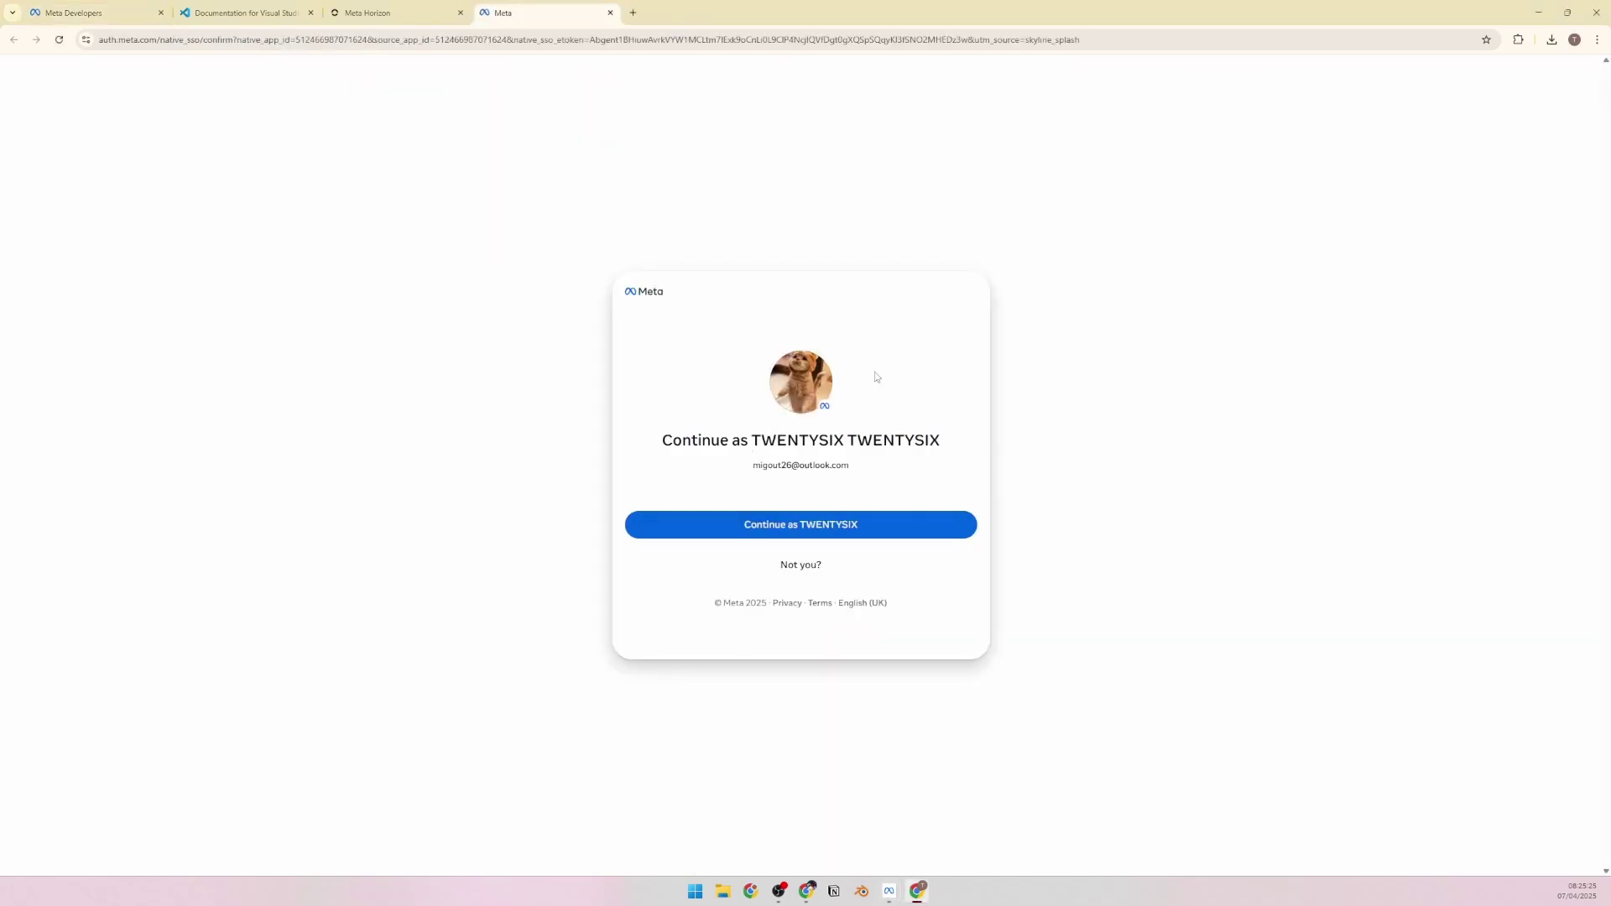
click(778, 525)
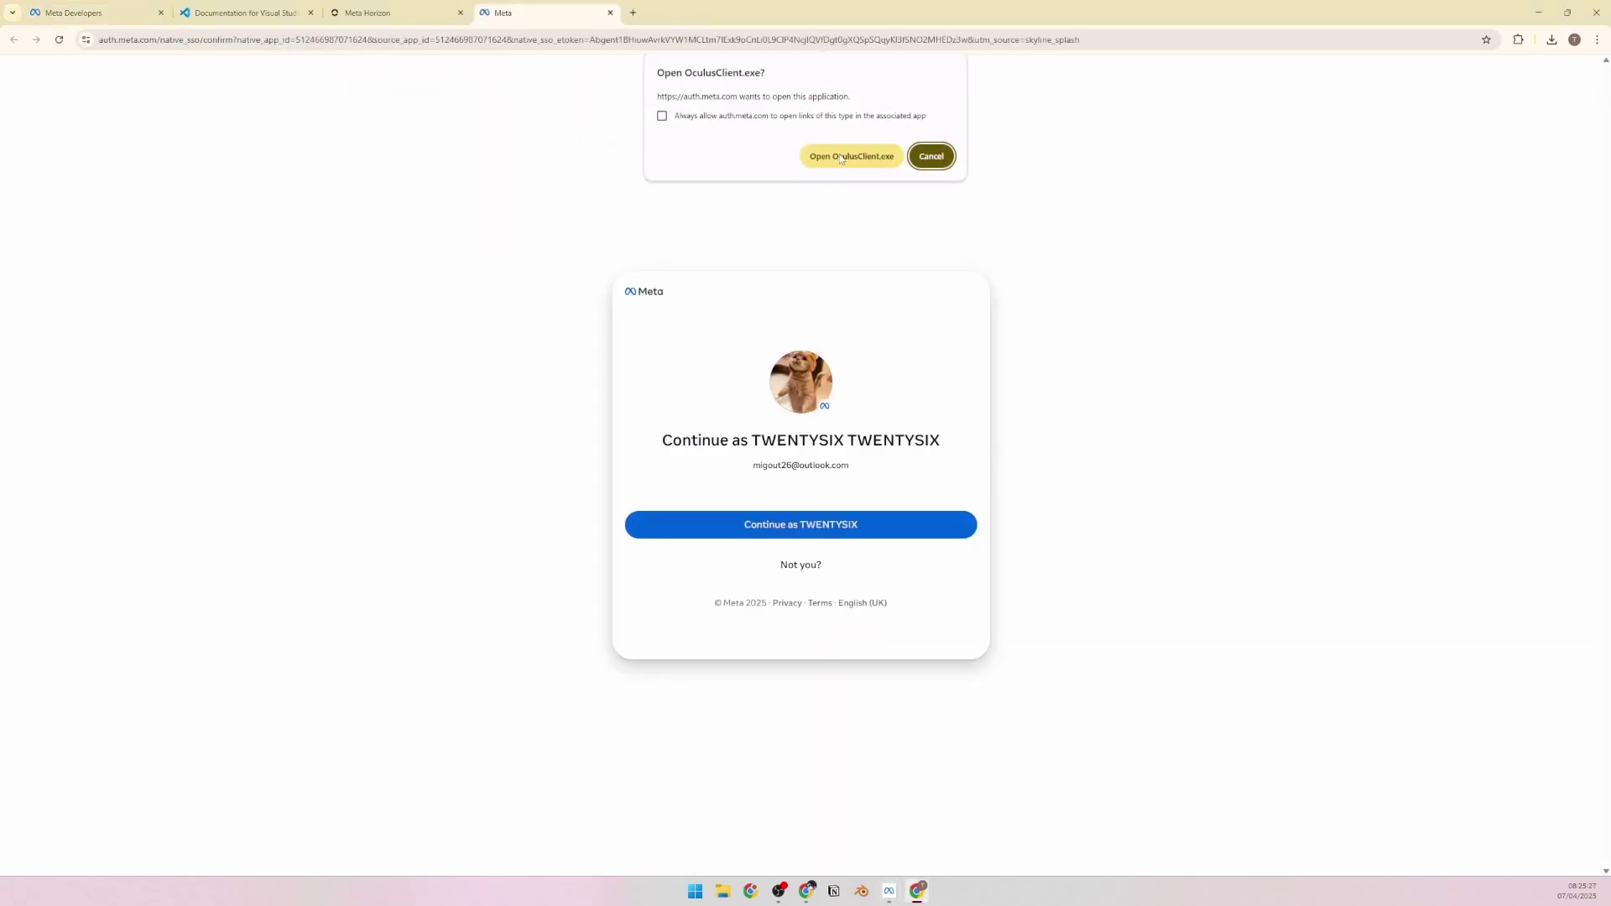
click(840, 156)
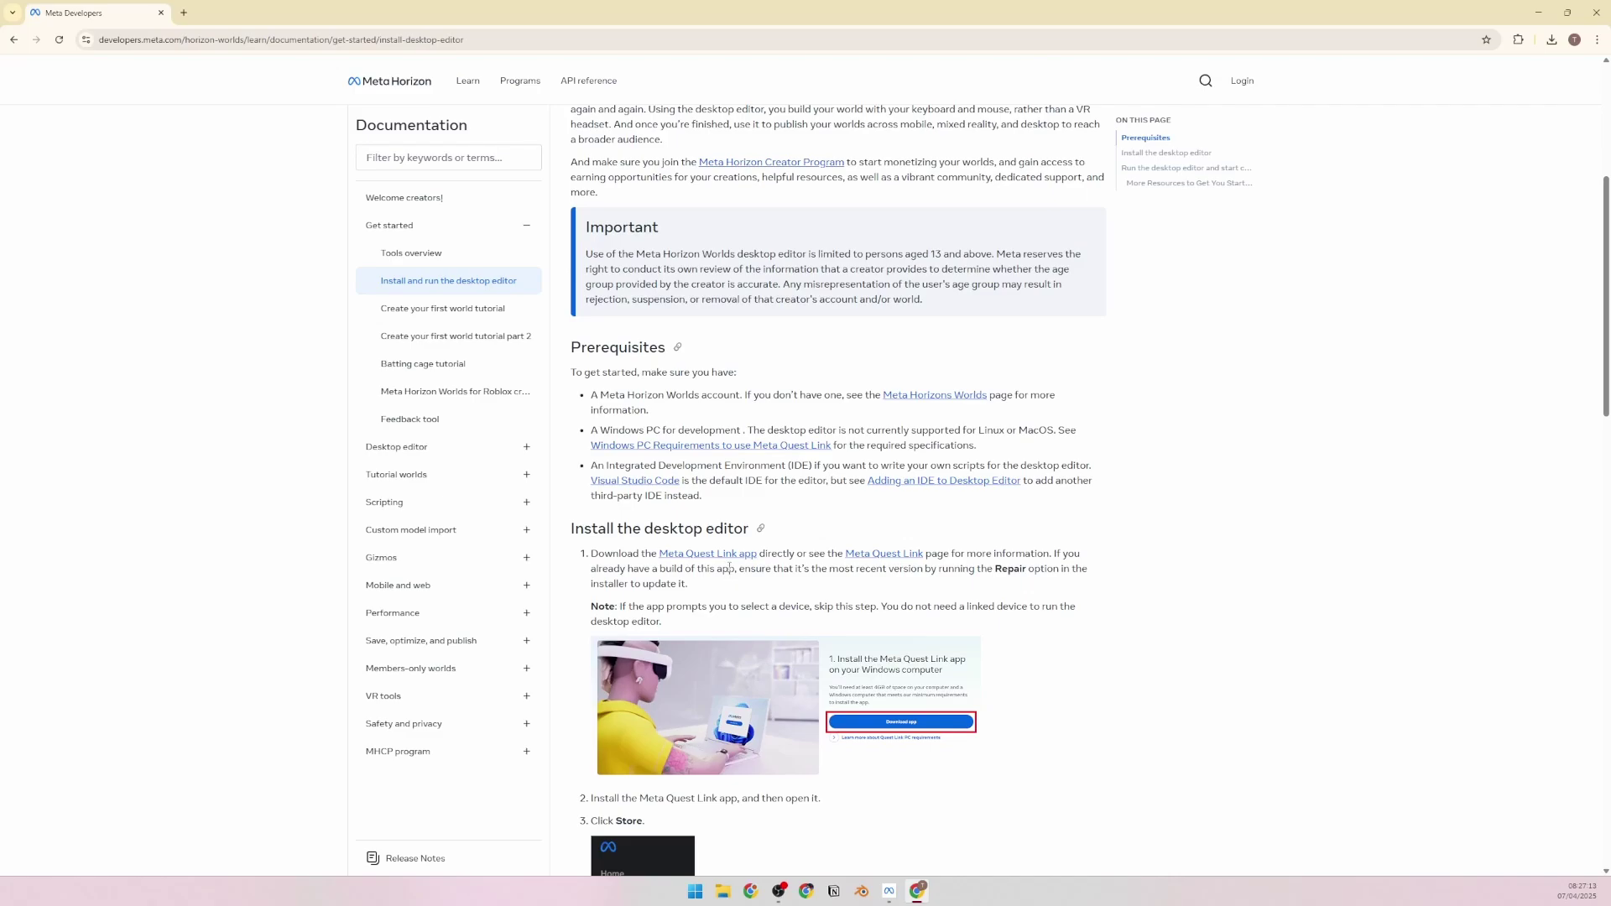
scroll(729, 568, up, 2)
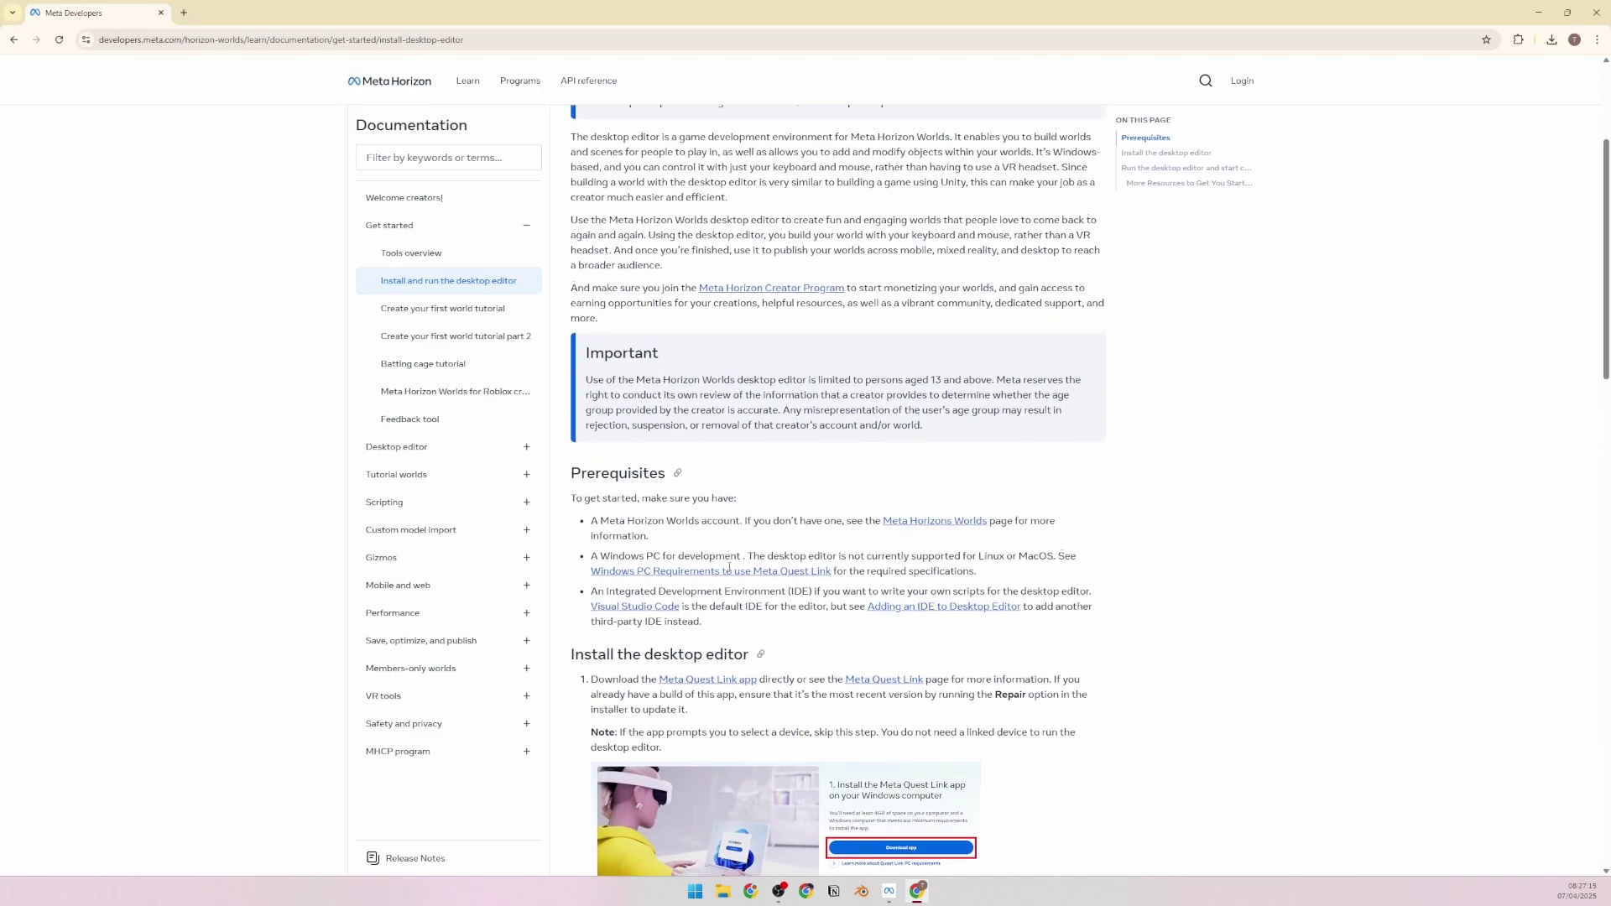
scroll(729, 568, up, 1)
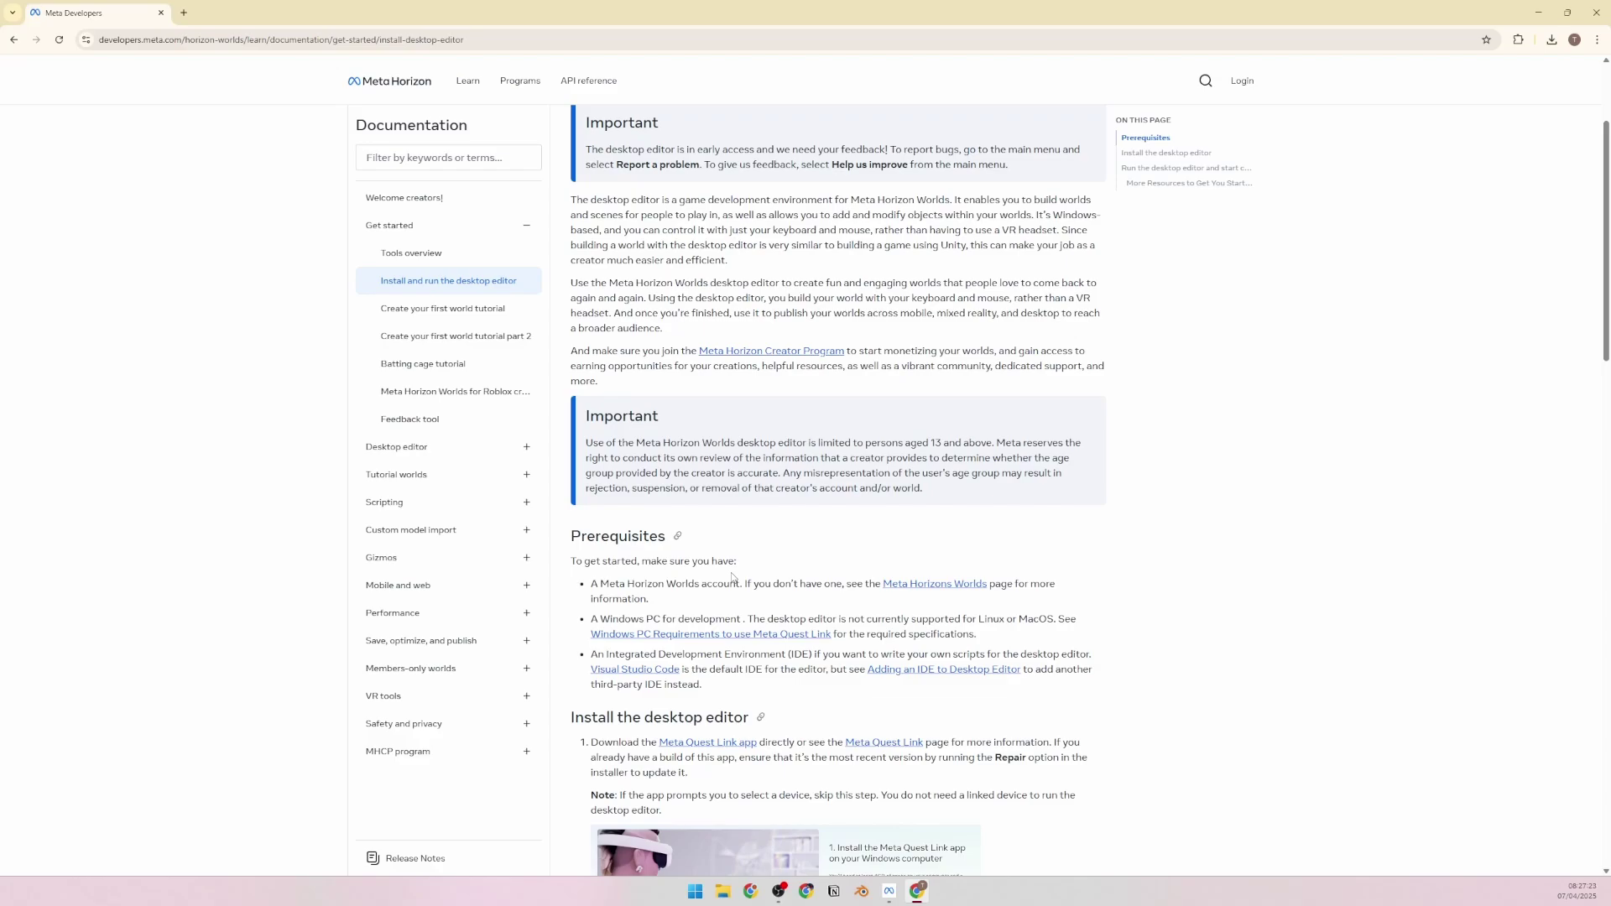
scroll(731, 578, up, 1)
scroll(733, 578, down, 3)
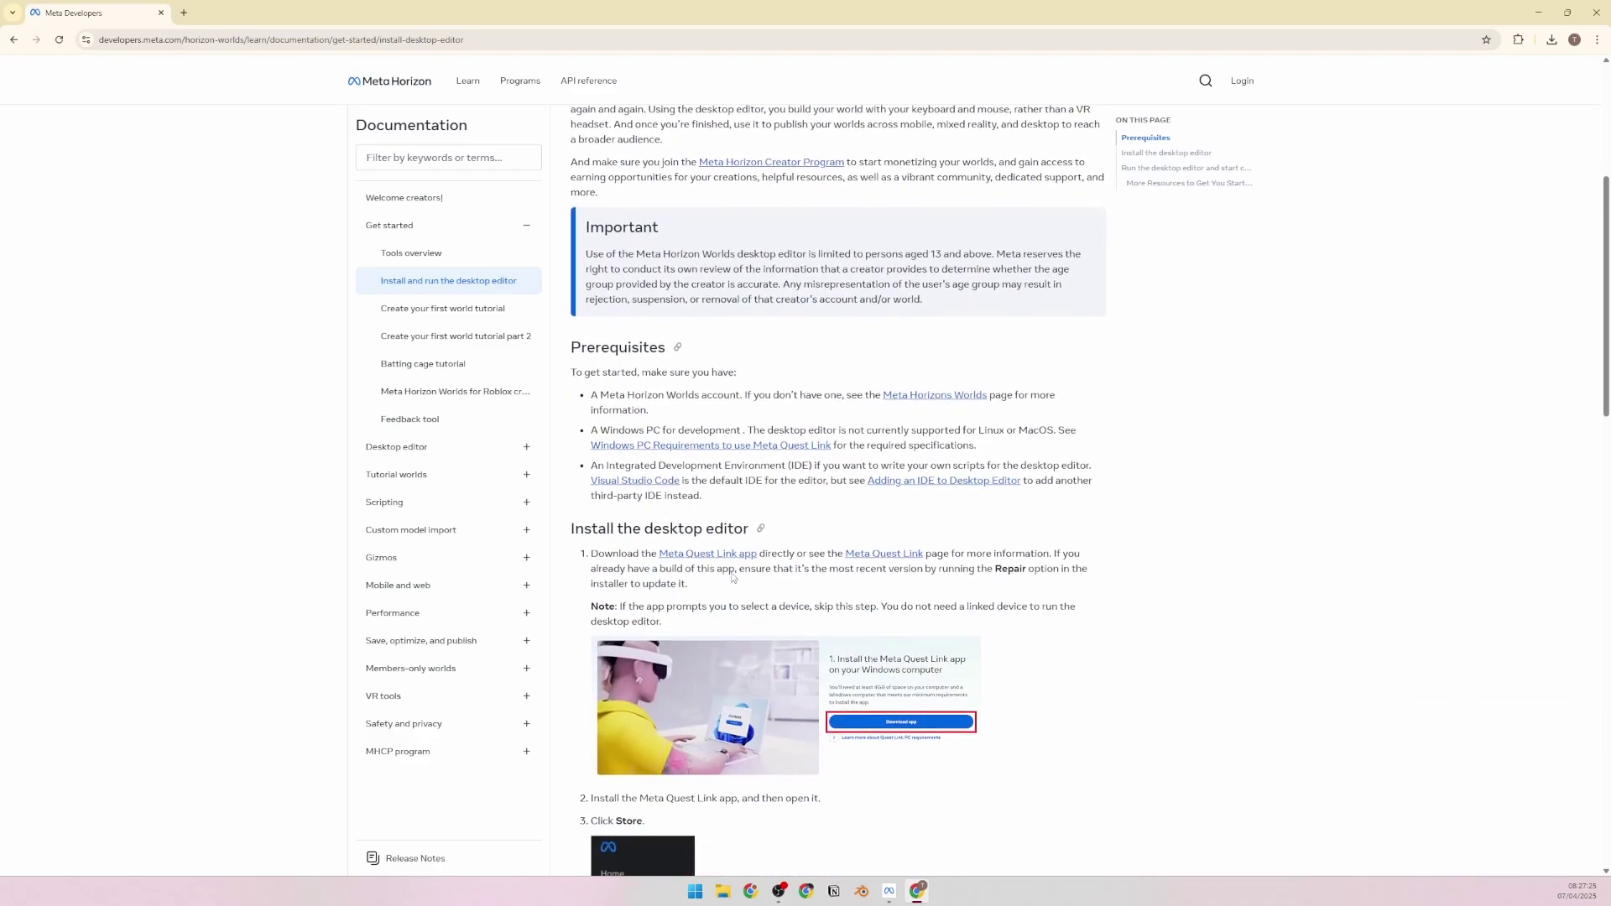
Open Module 1 of the Intro to Desktop Editor and TypeScript tutorial in the documentation's Tutorial worlds section
scroll(732, 572, down, 12)
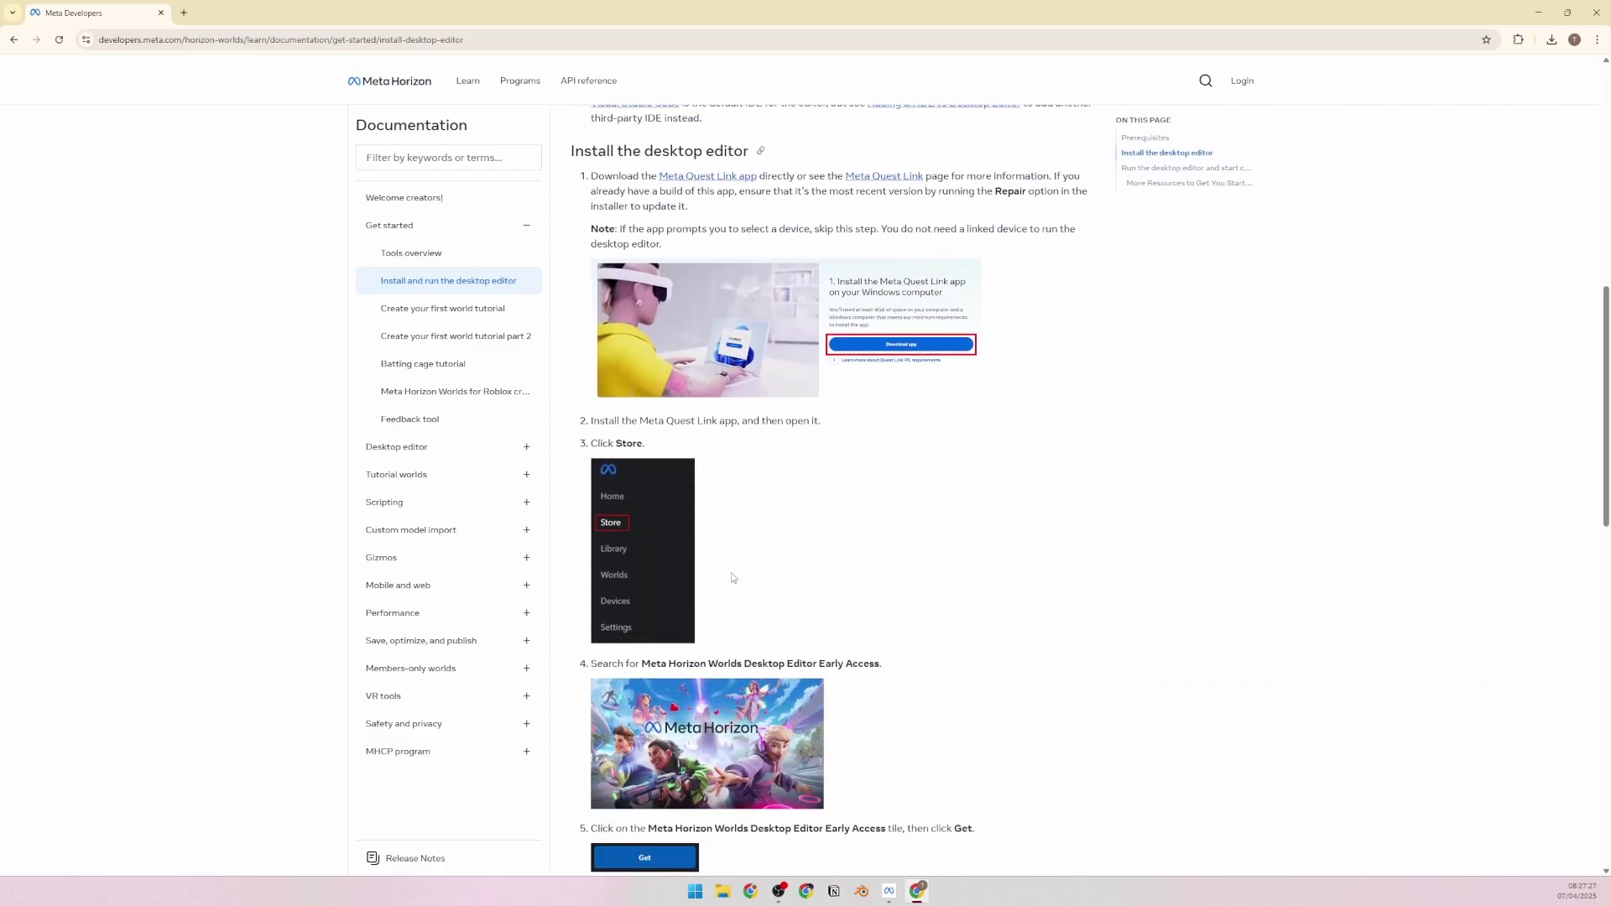
scroll(732, 577, down, 4)
scroll(732, 578, up, 16)
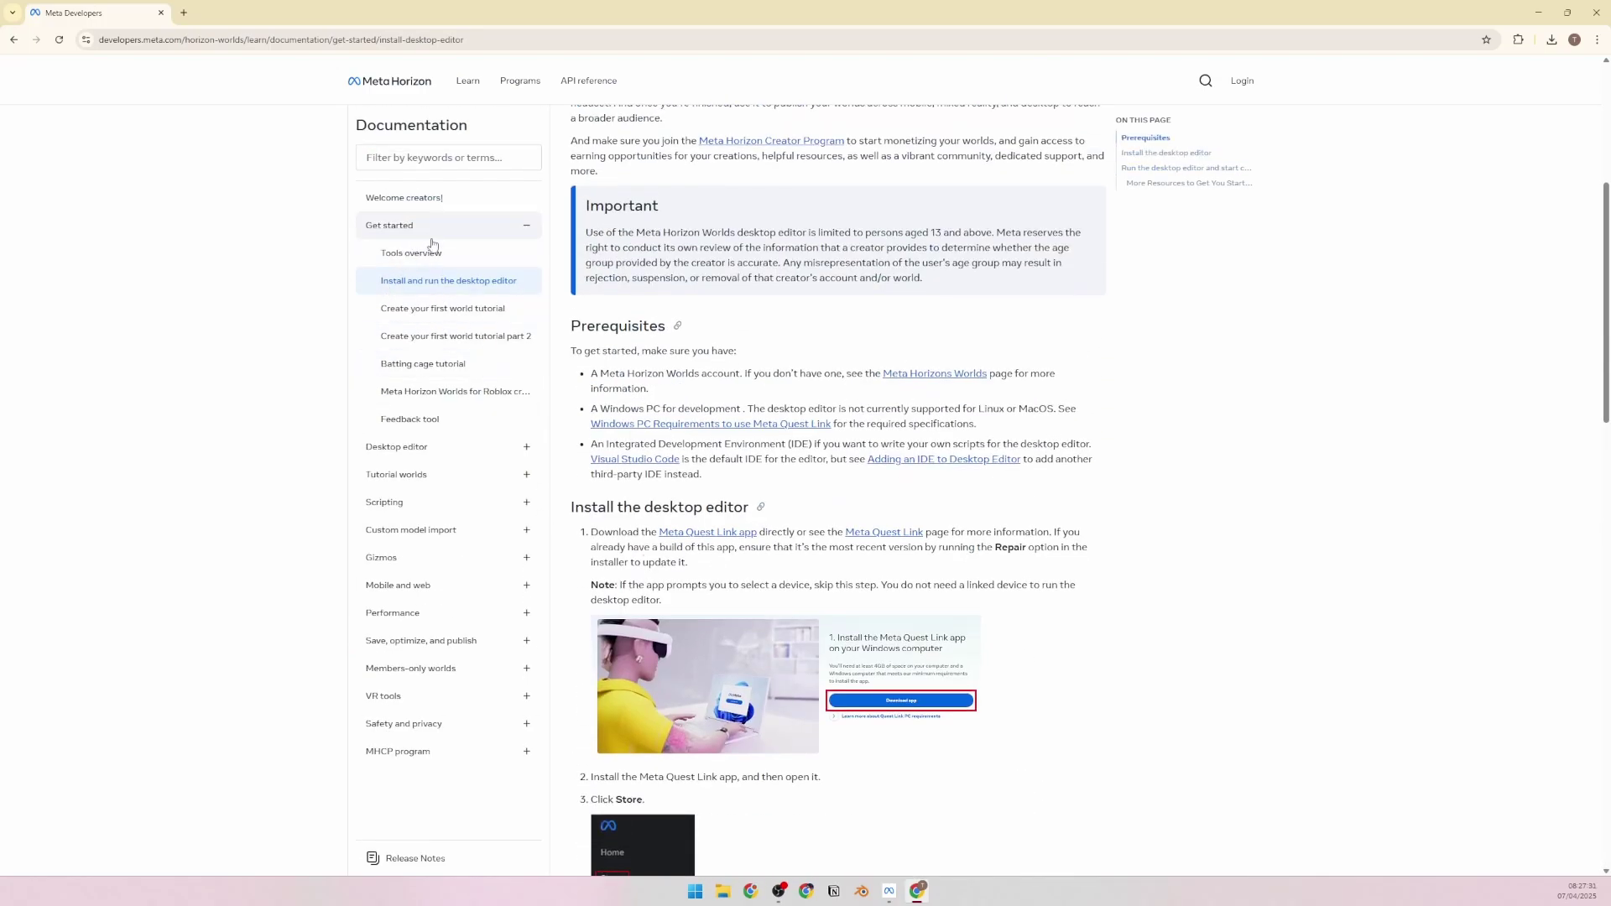
click(435, 476)
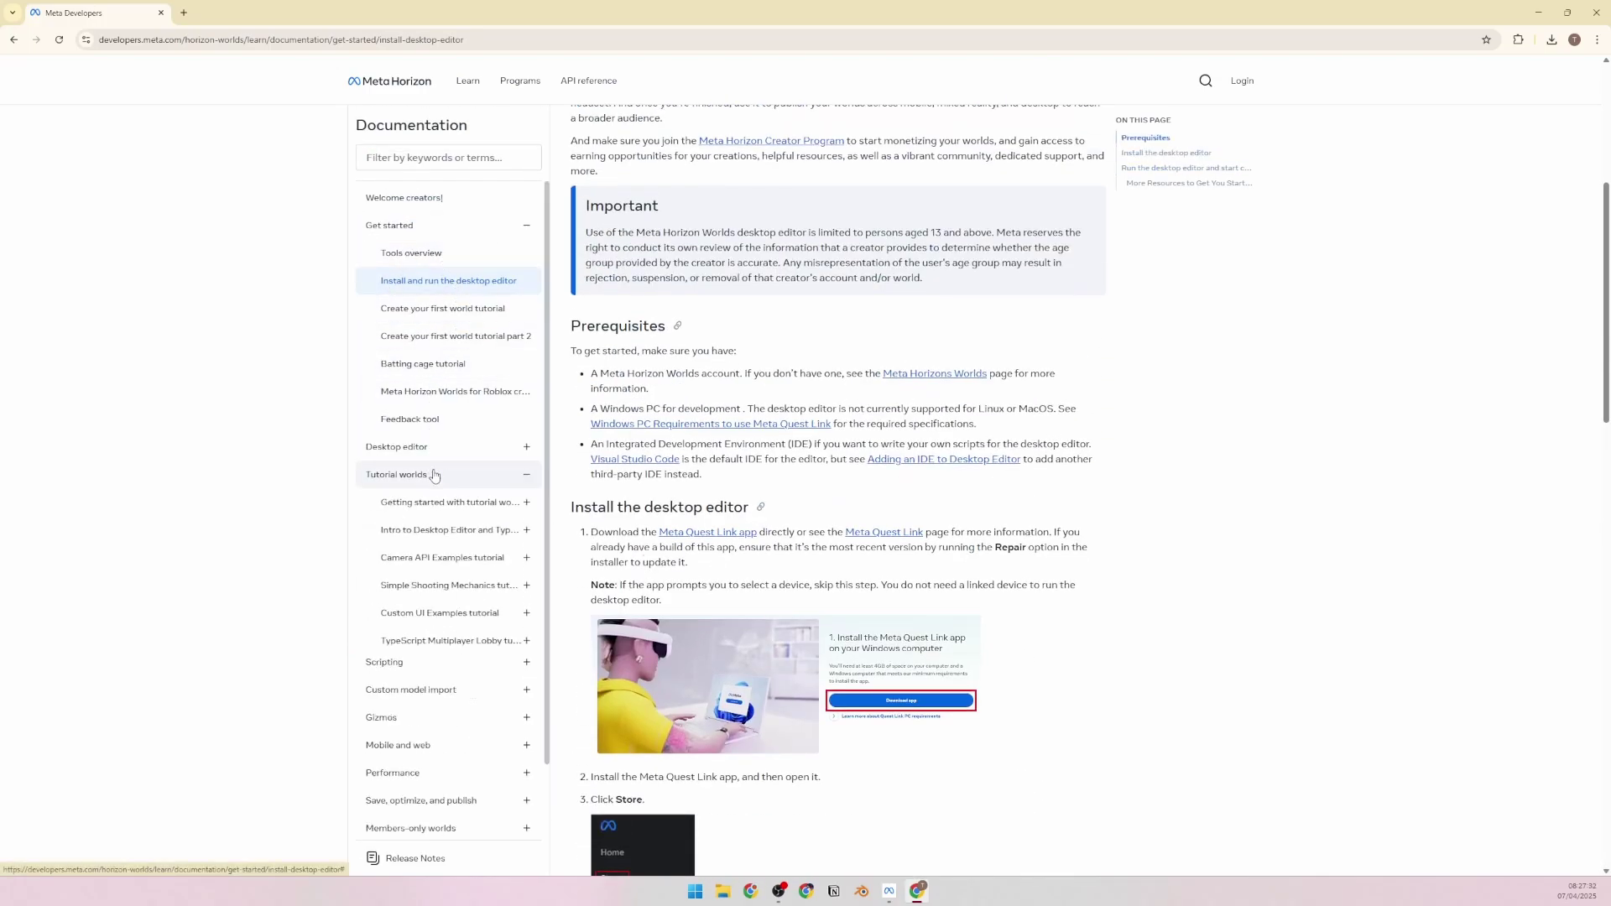
click(424, 531)
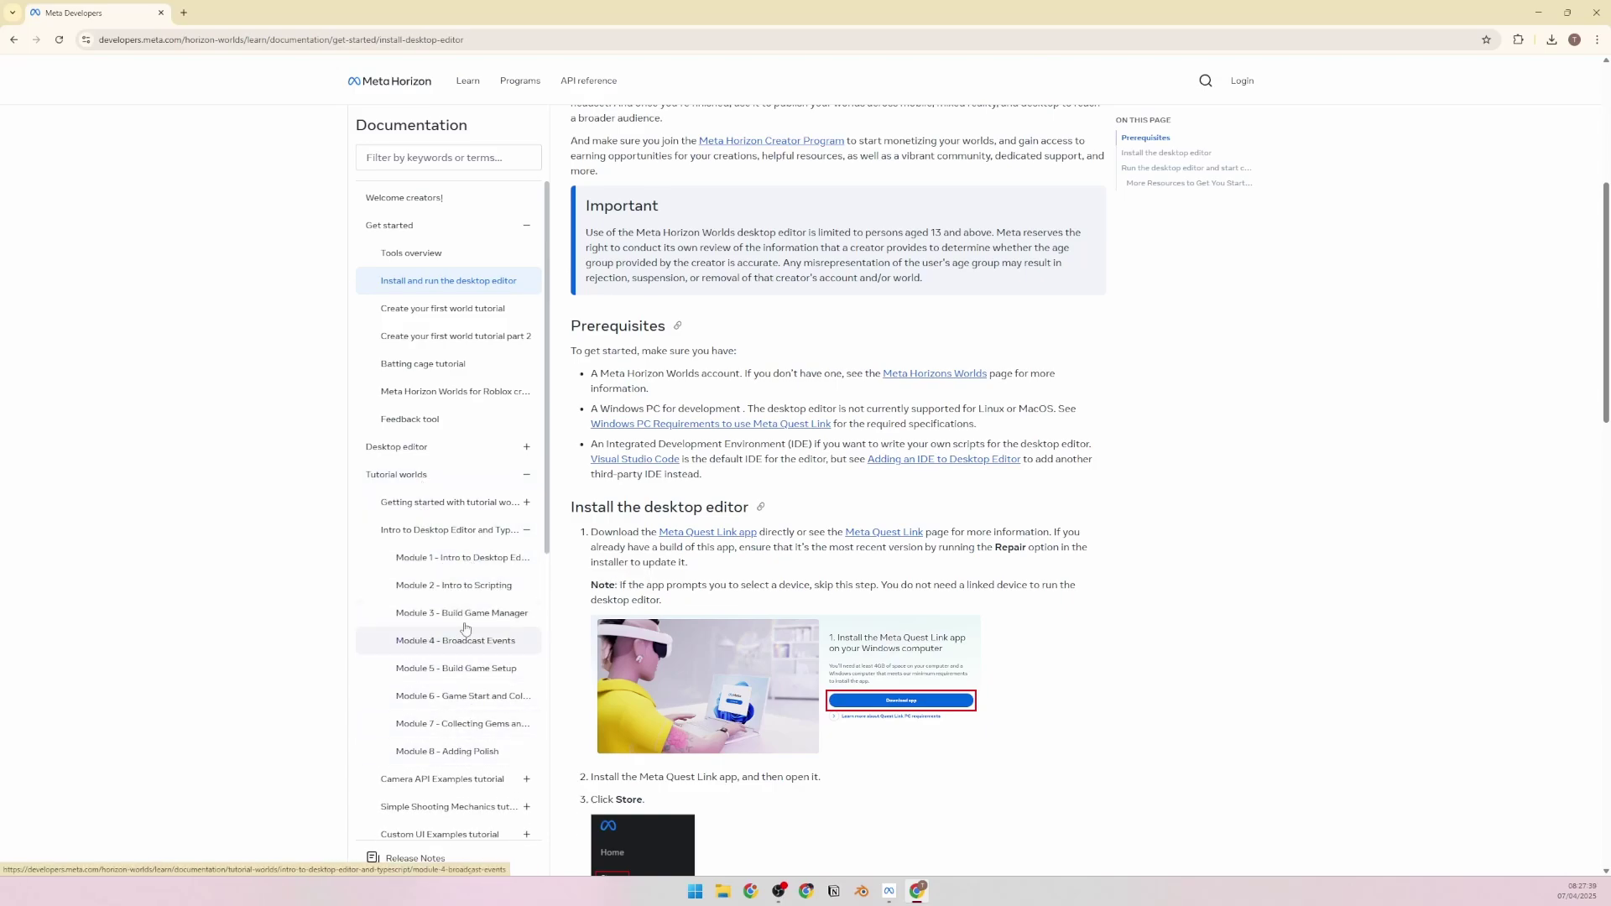
click(462, 561)
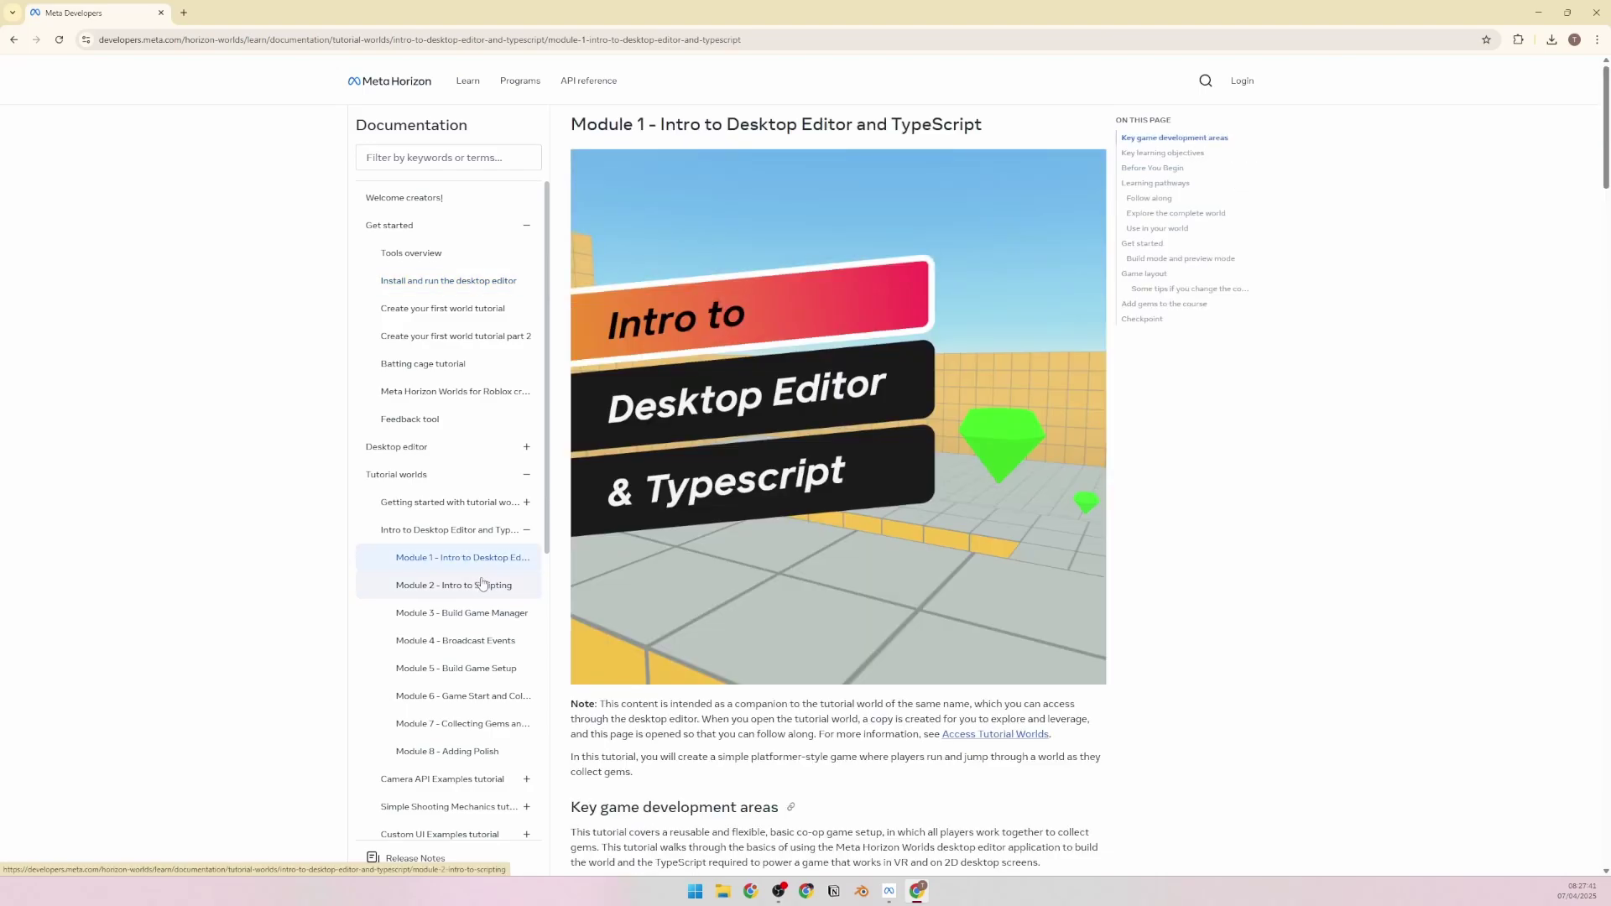
Look through tutorial modules 2 to 5, examining the whole Module 5 - Build Game Setup page down to its checkpoint
scroll(470, 579, down, 2)
click(460, 460)
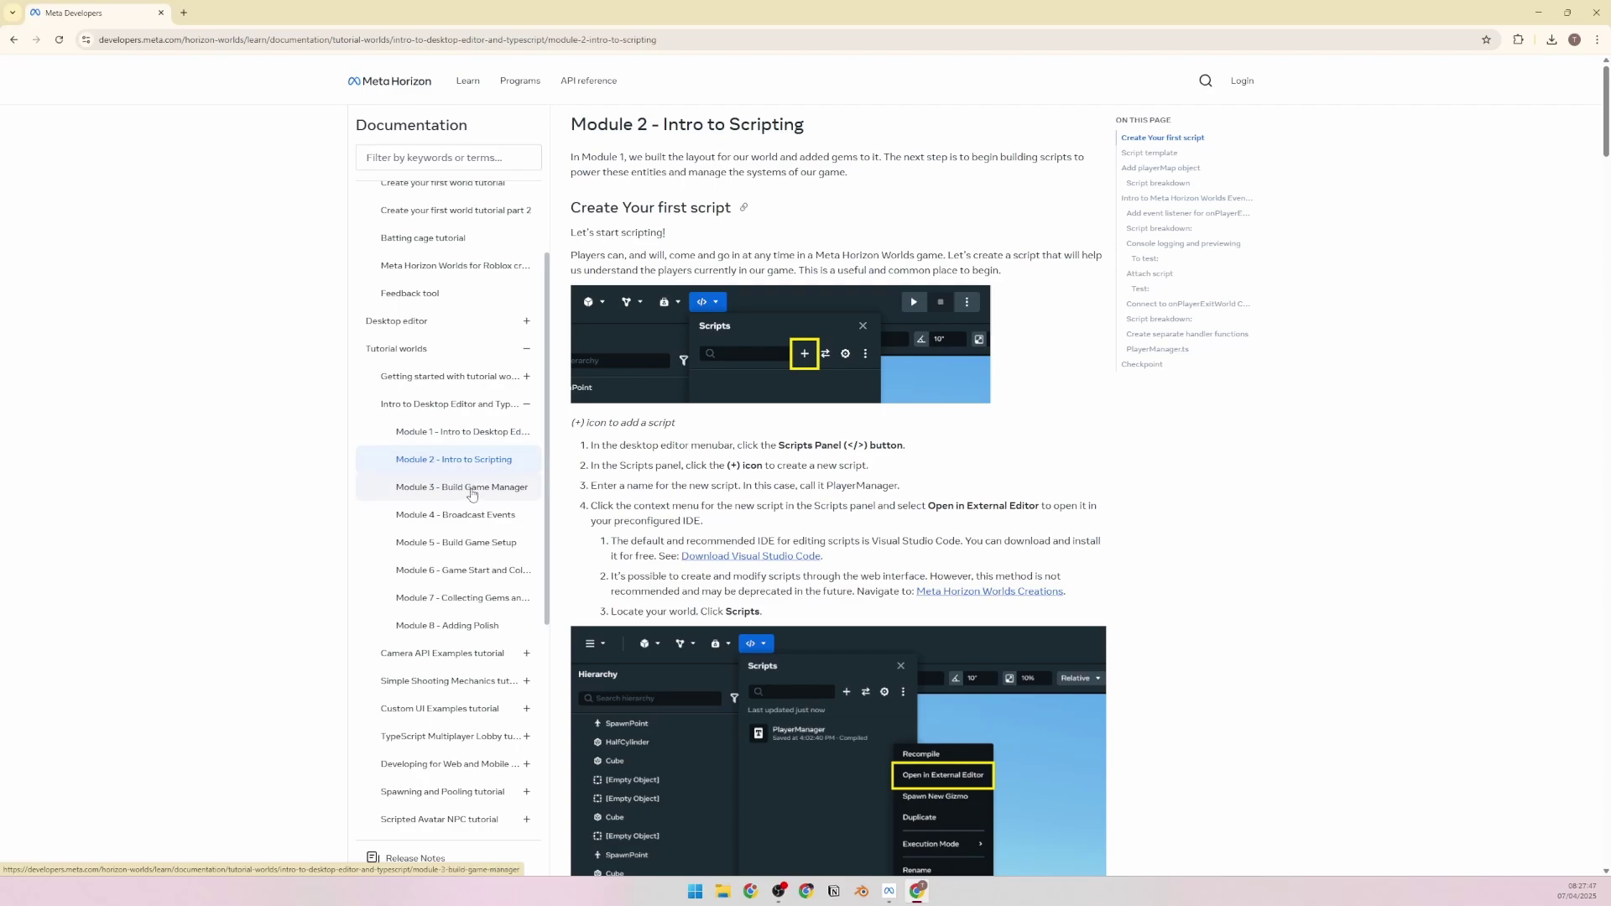
click(472, 494)
click(474, 521)
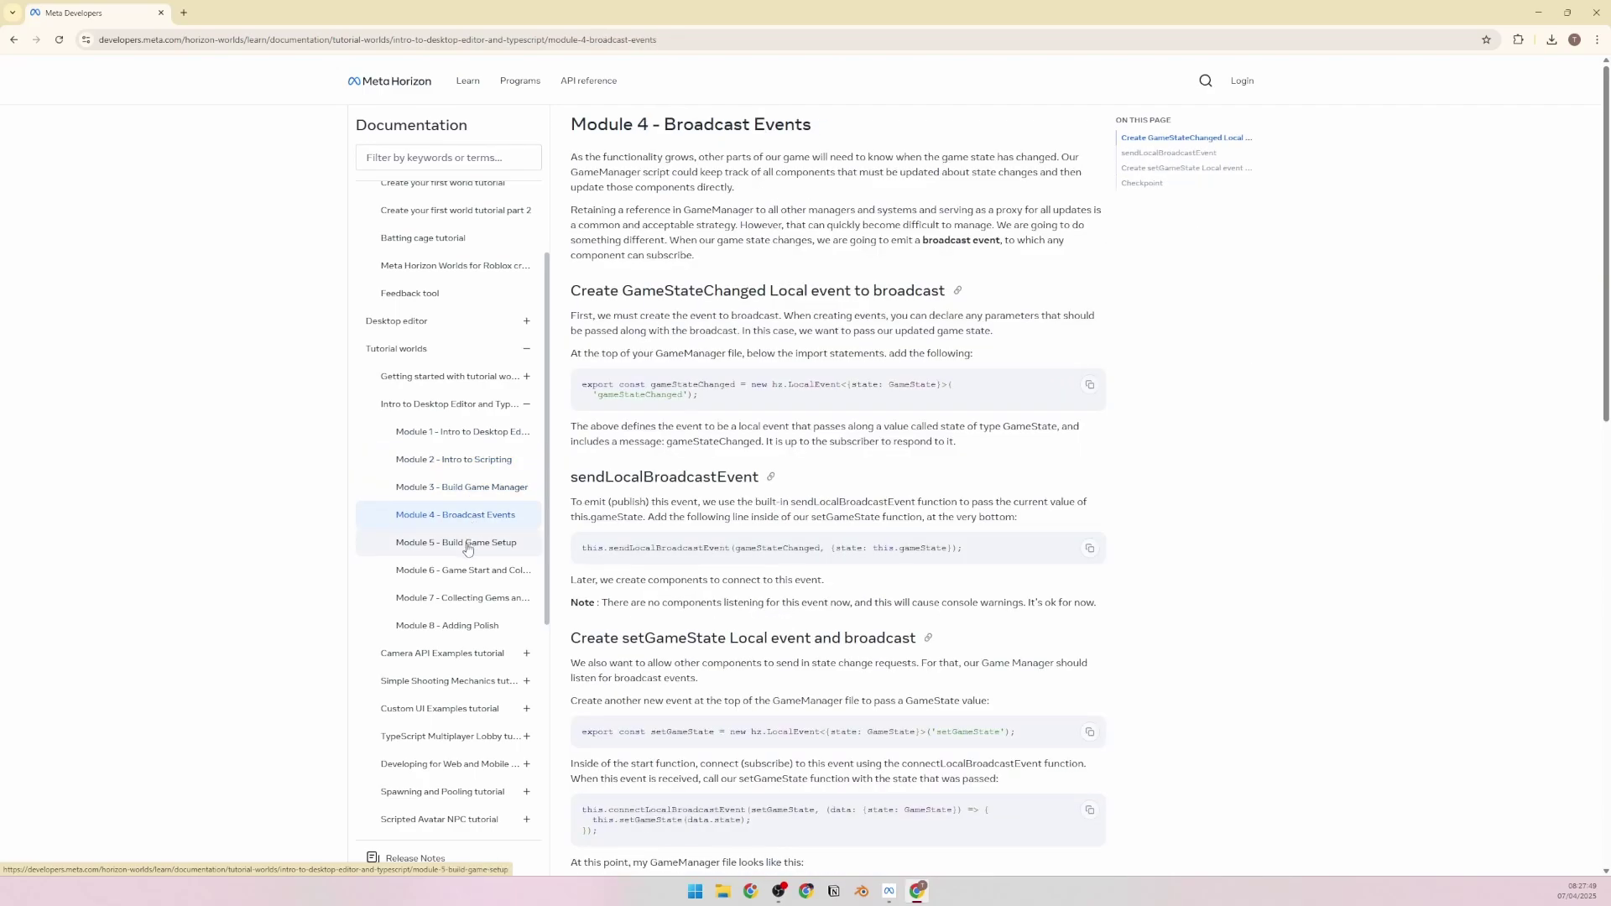
click(468, 546)
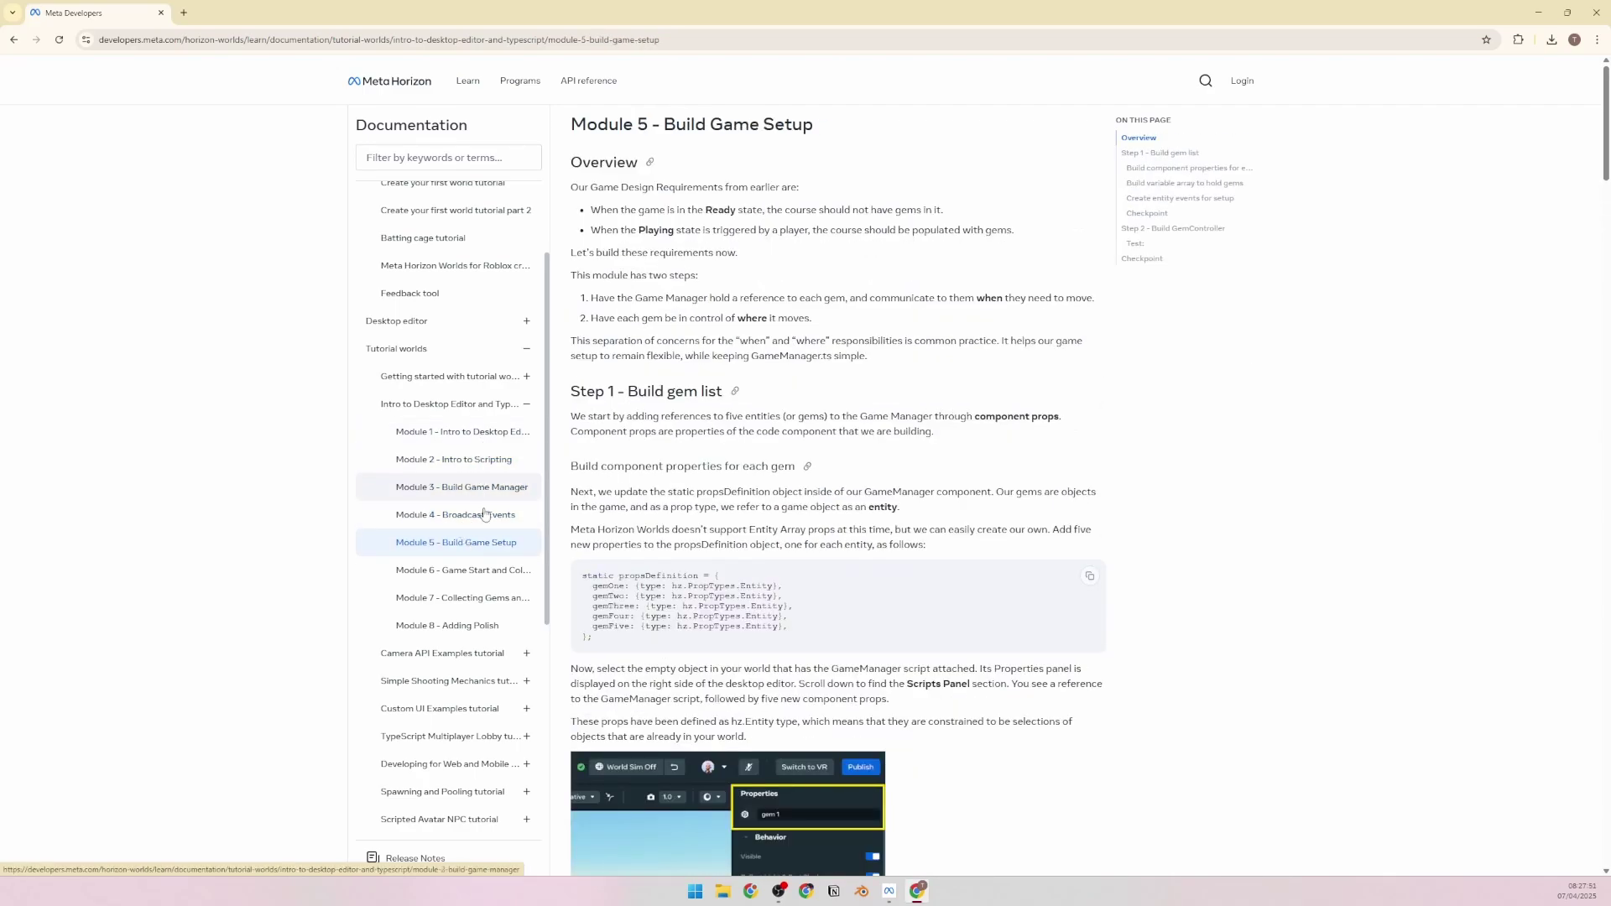
scroll(664, 564, down, 3)
scroll(664, 565, down, 20)
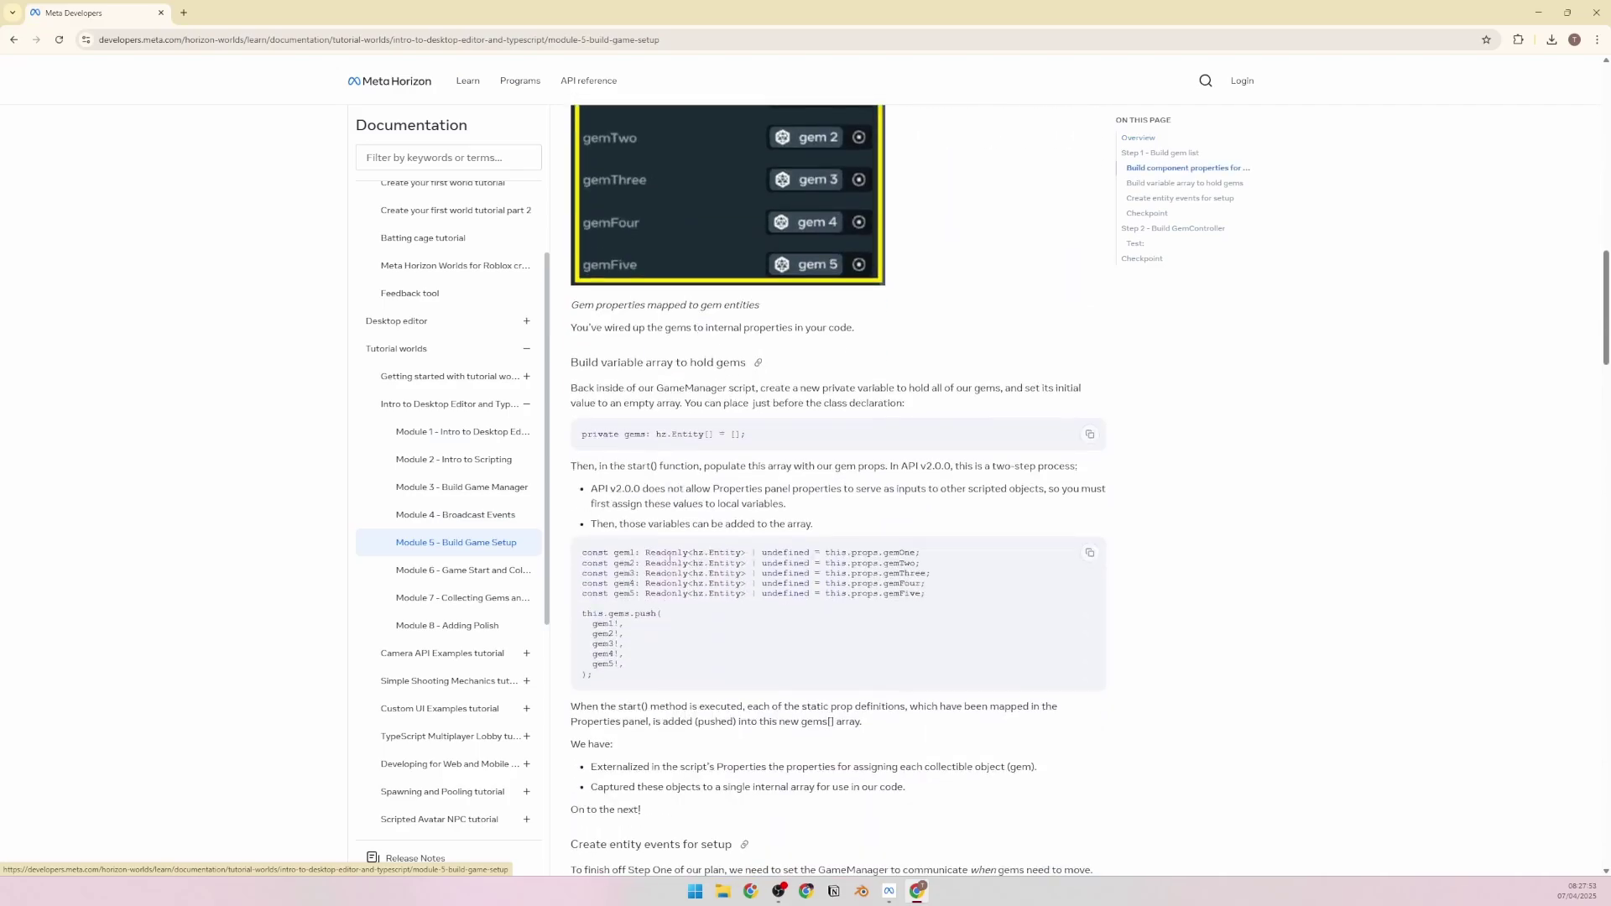
scroll(669, 562, down, 18)
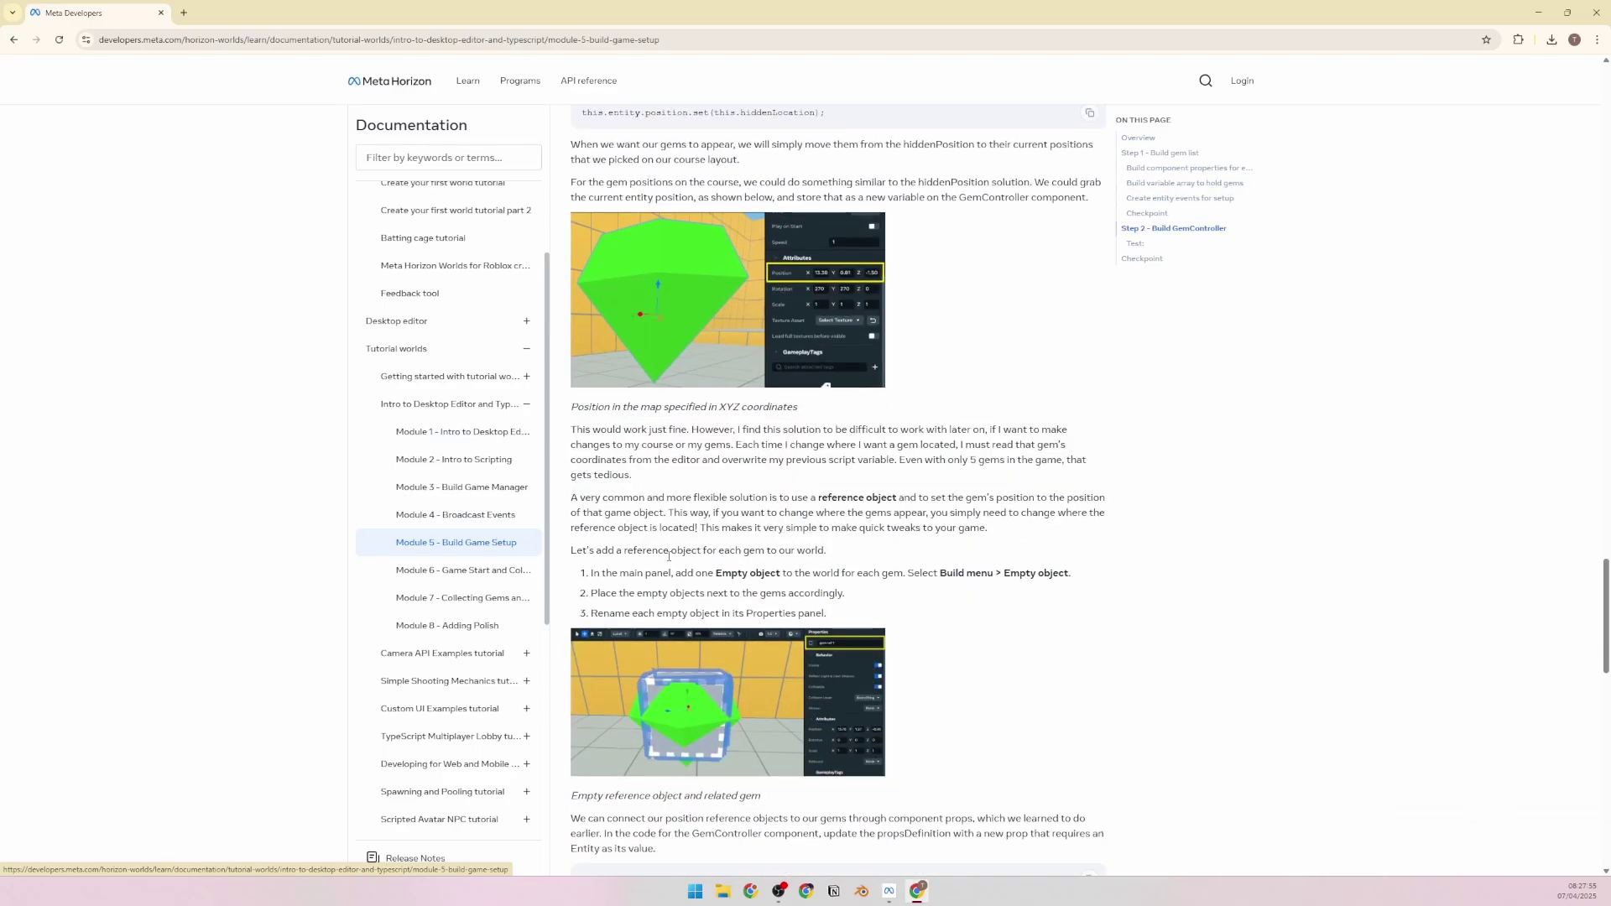
scroll(669, 557, down, 5)
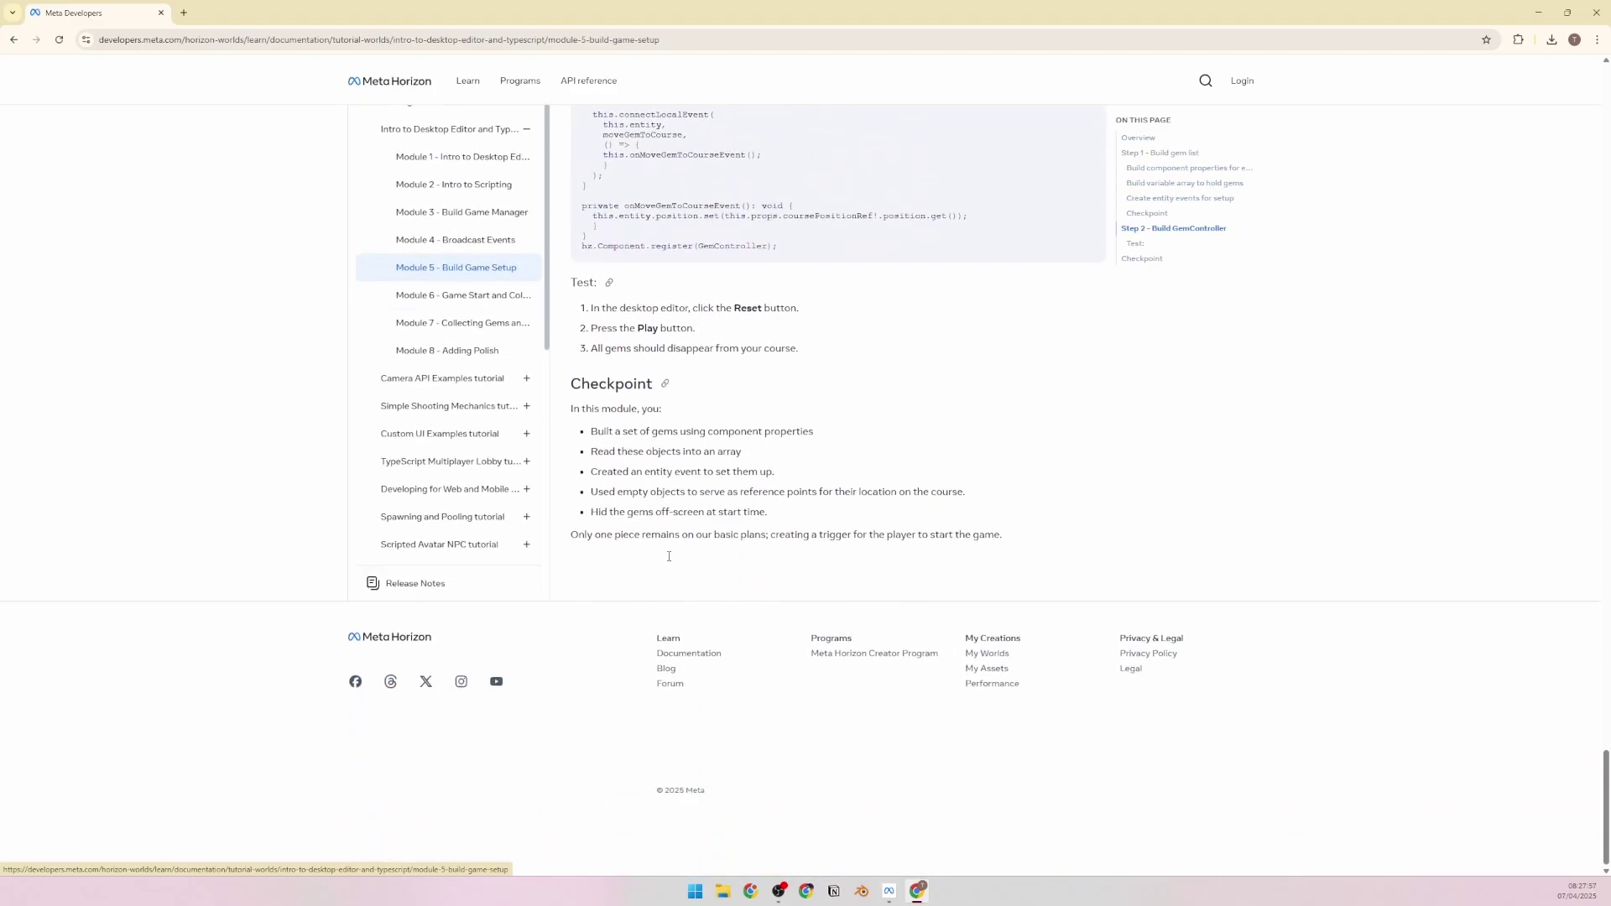
scroll(669, 554, up, 15)
scroll(669, 555, up, 20)
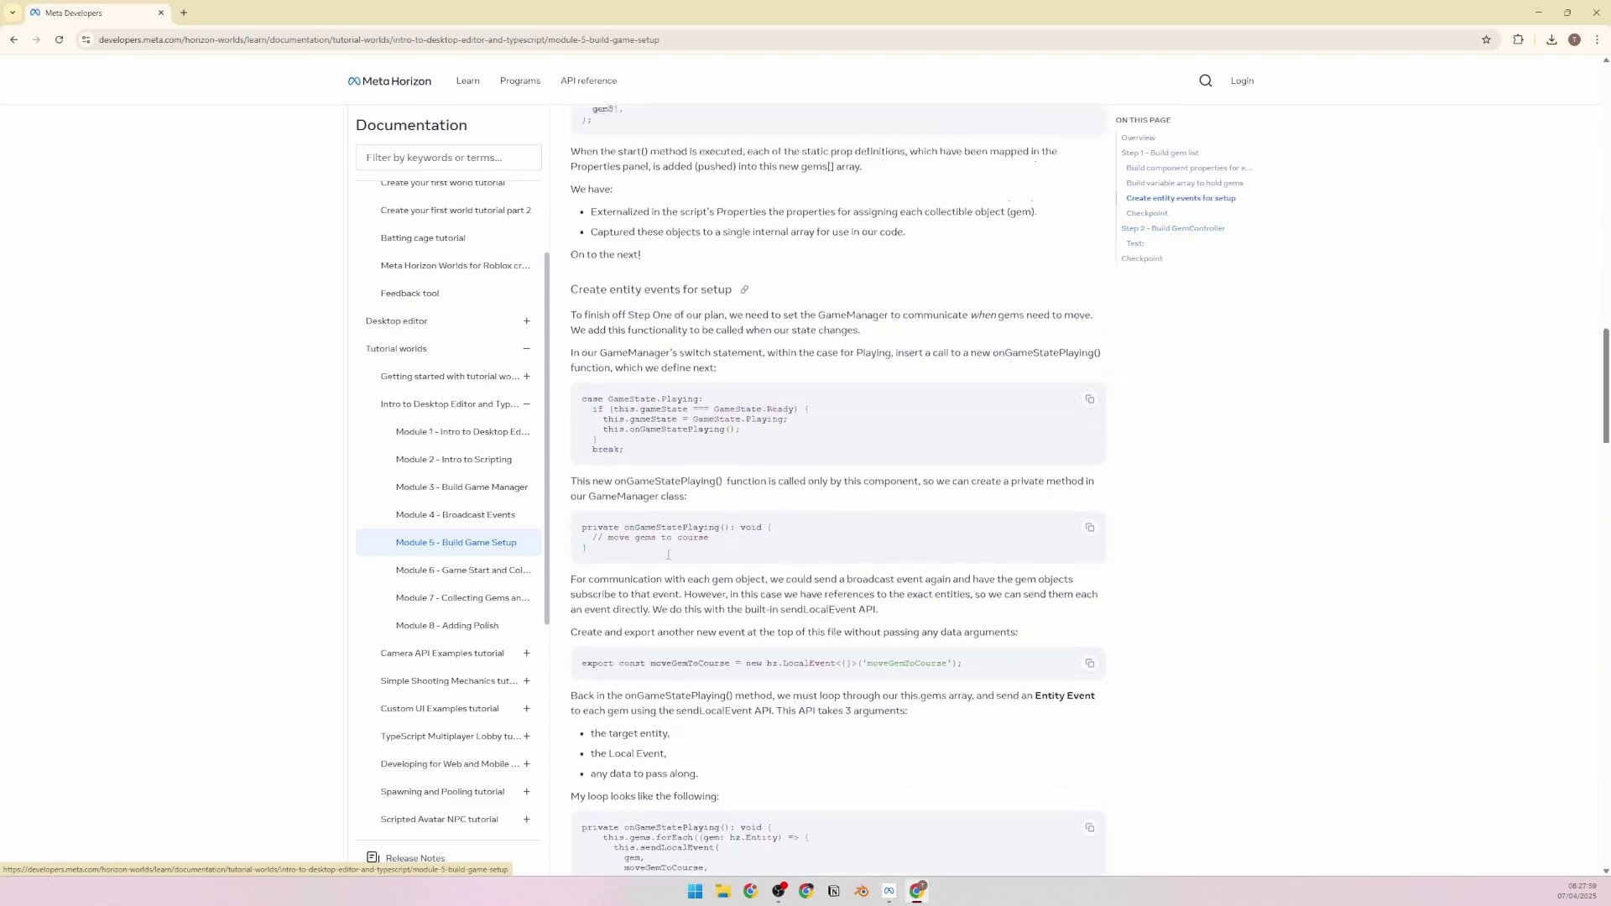
scroll(669, 560, up, 1)
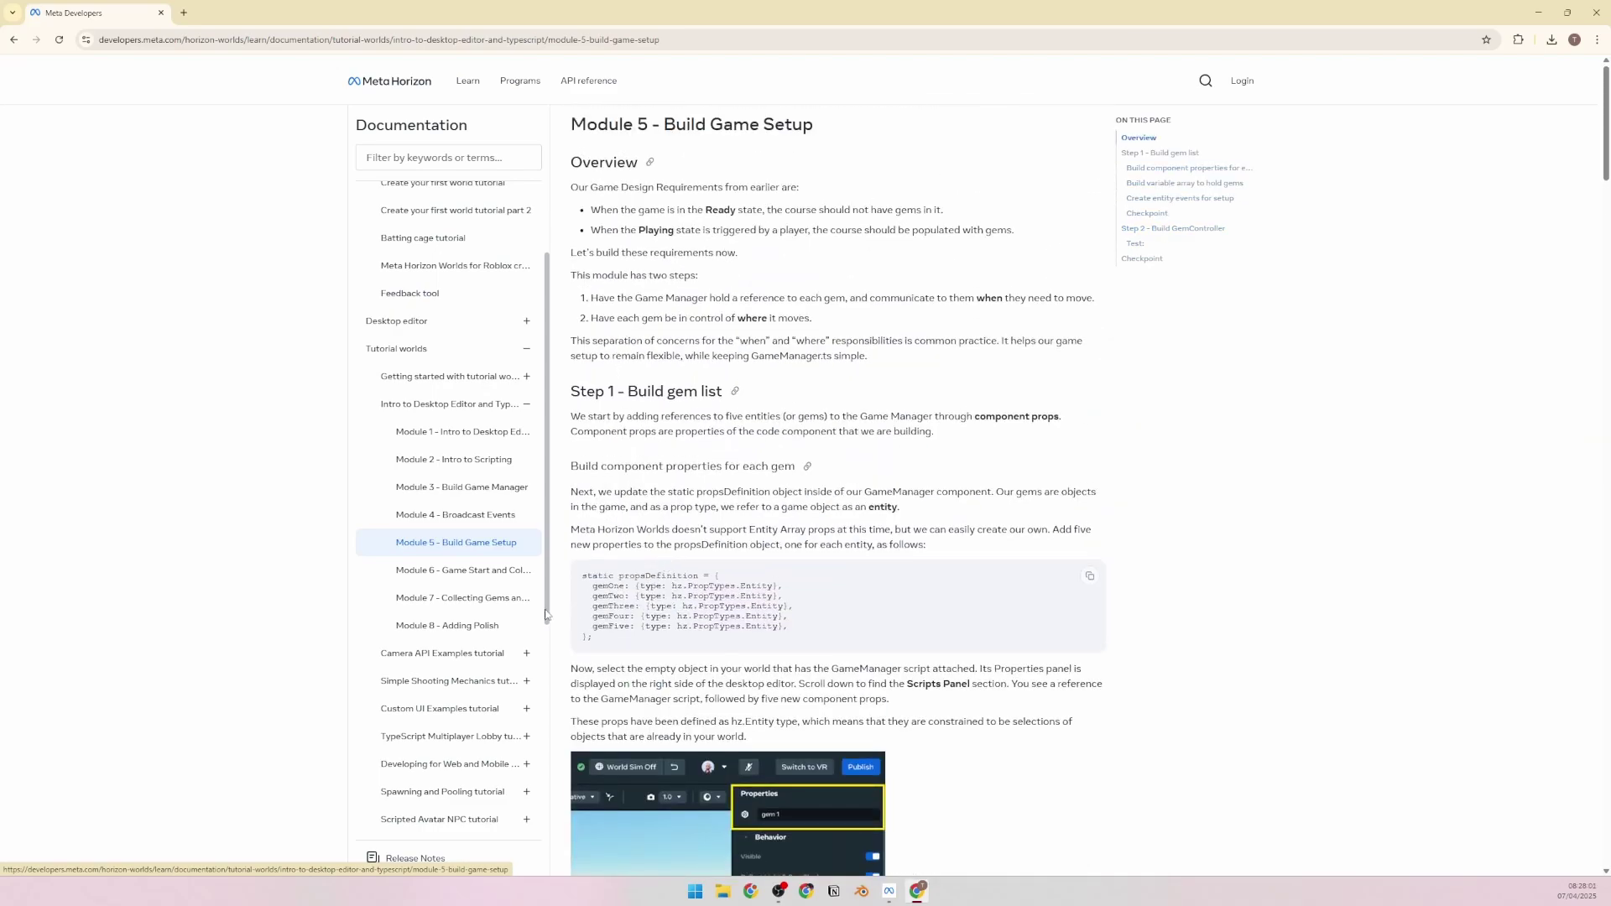
View the Module 6 and Module 7 pages of the tutorial and return to the Module 1 page
click(458, 574)
click(471, 600)
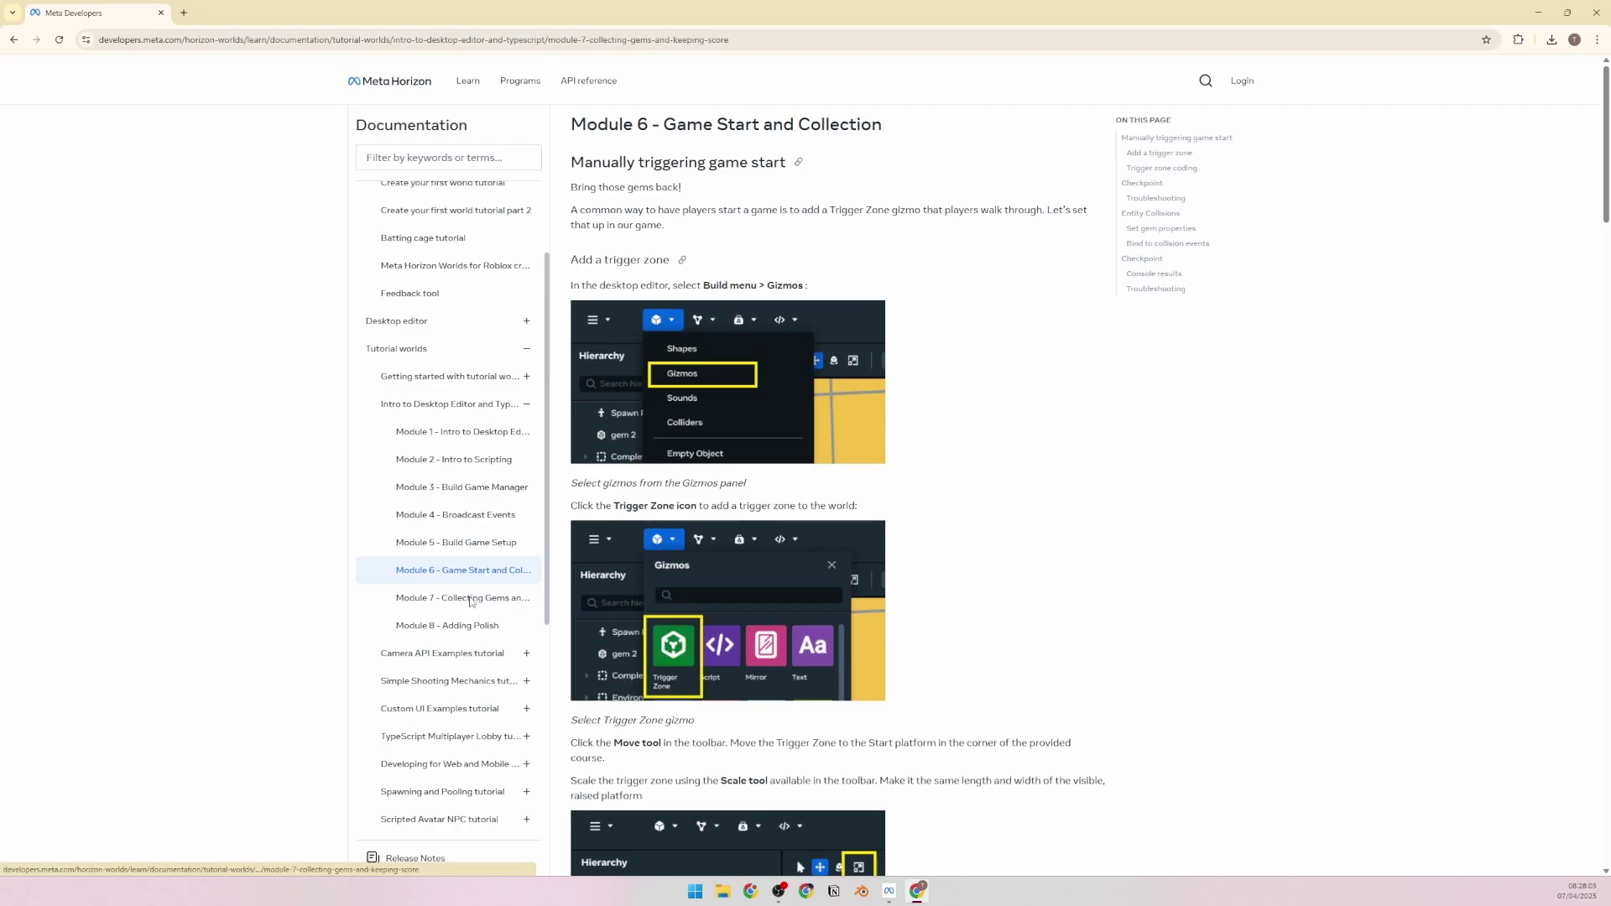
click(457, 433)
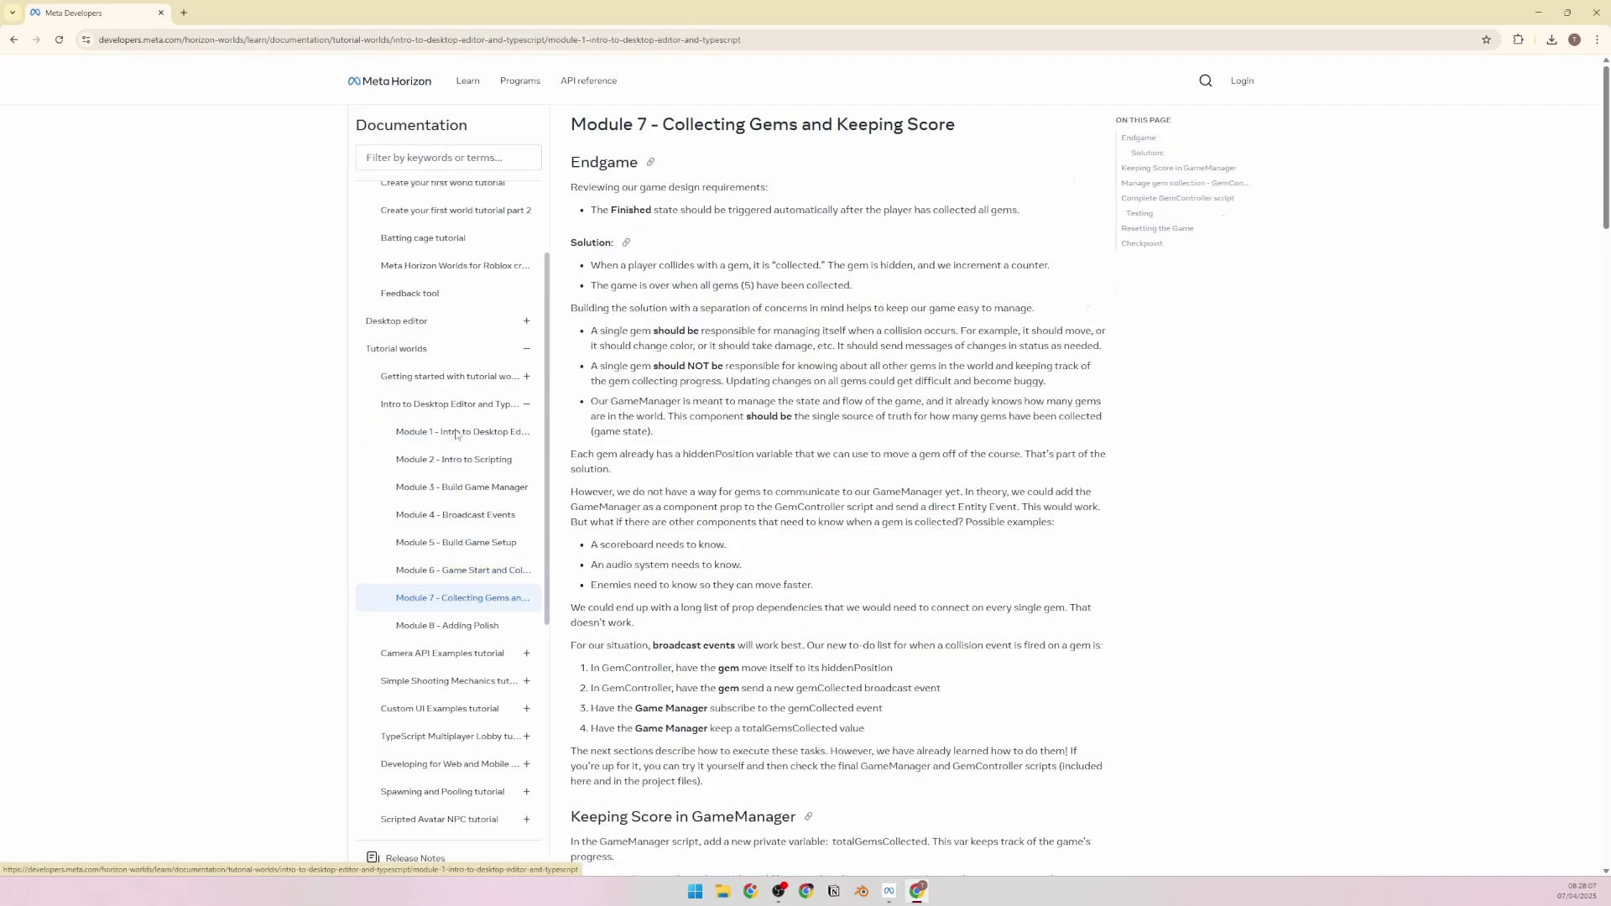
Start Meta Horizon Desktop Editor Early Access from the Meta Quest Link library and open the Intro to Desktop Editor & Typescript tutorial world
click(886, 895)
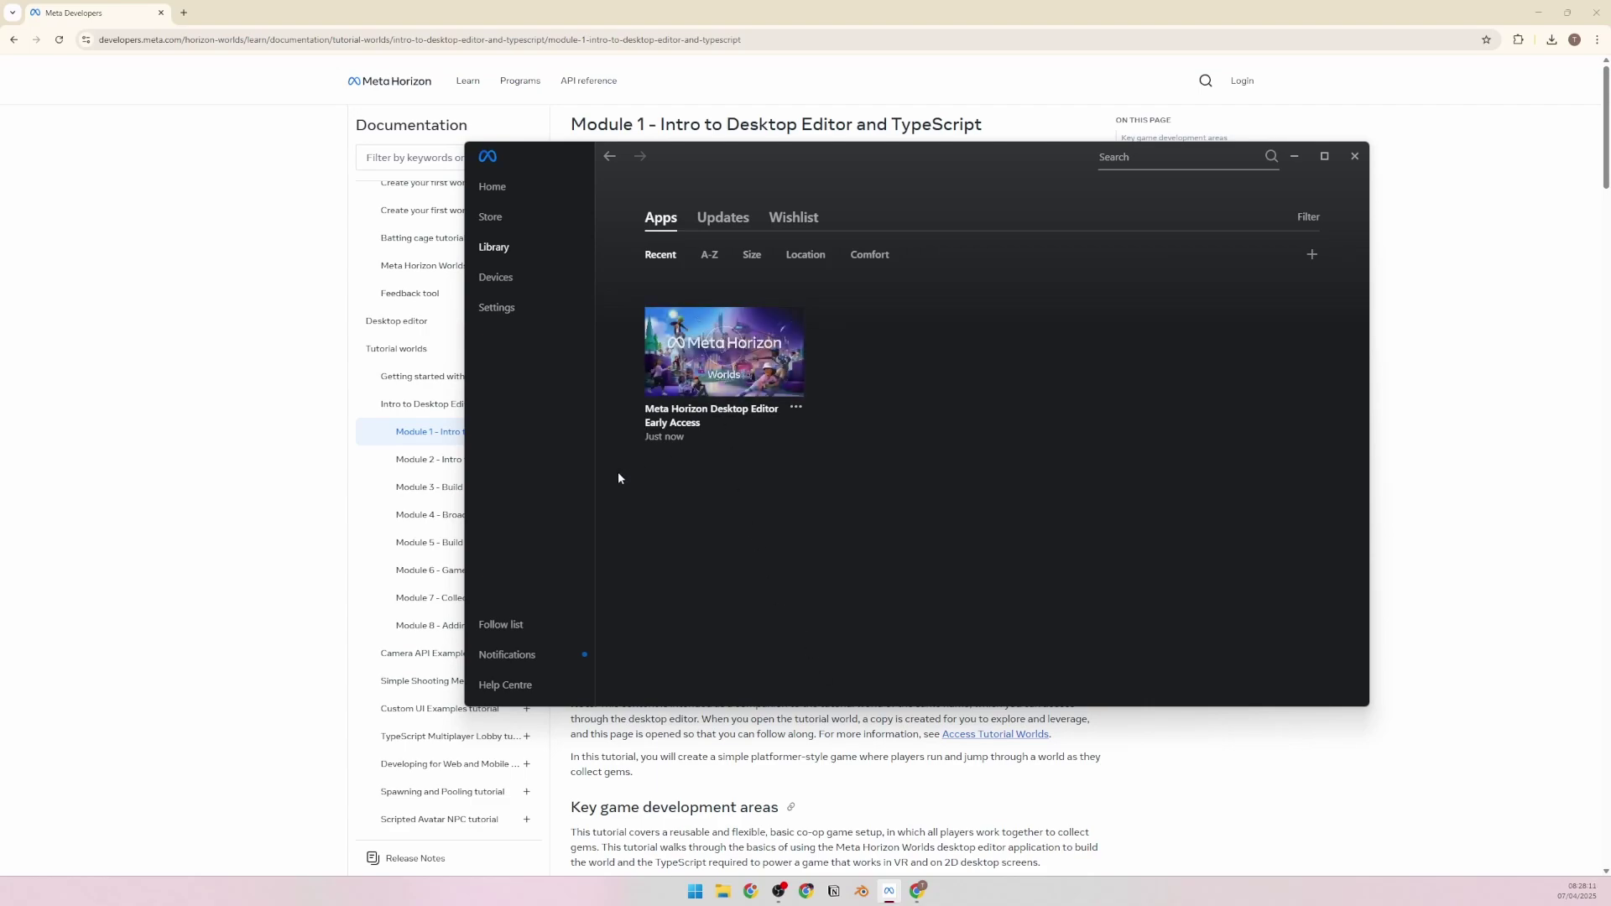
mouse_move(730, 403)
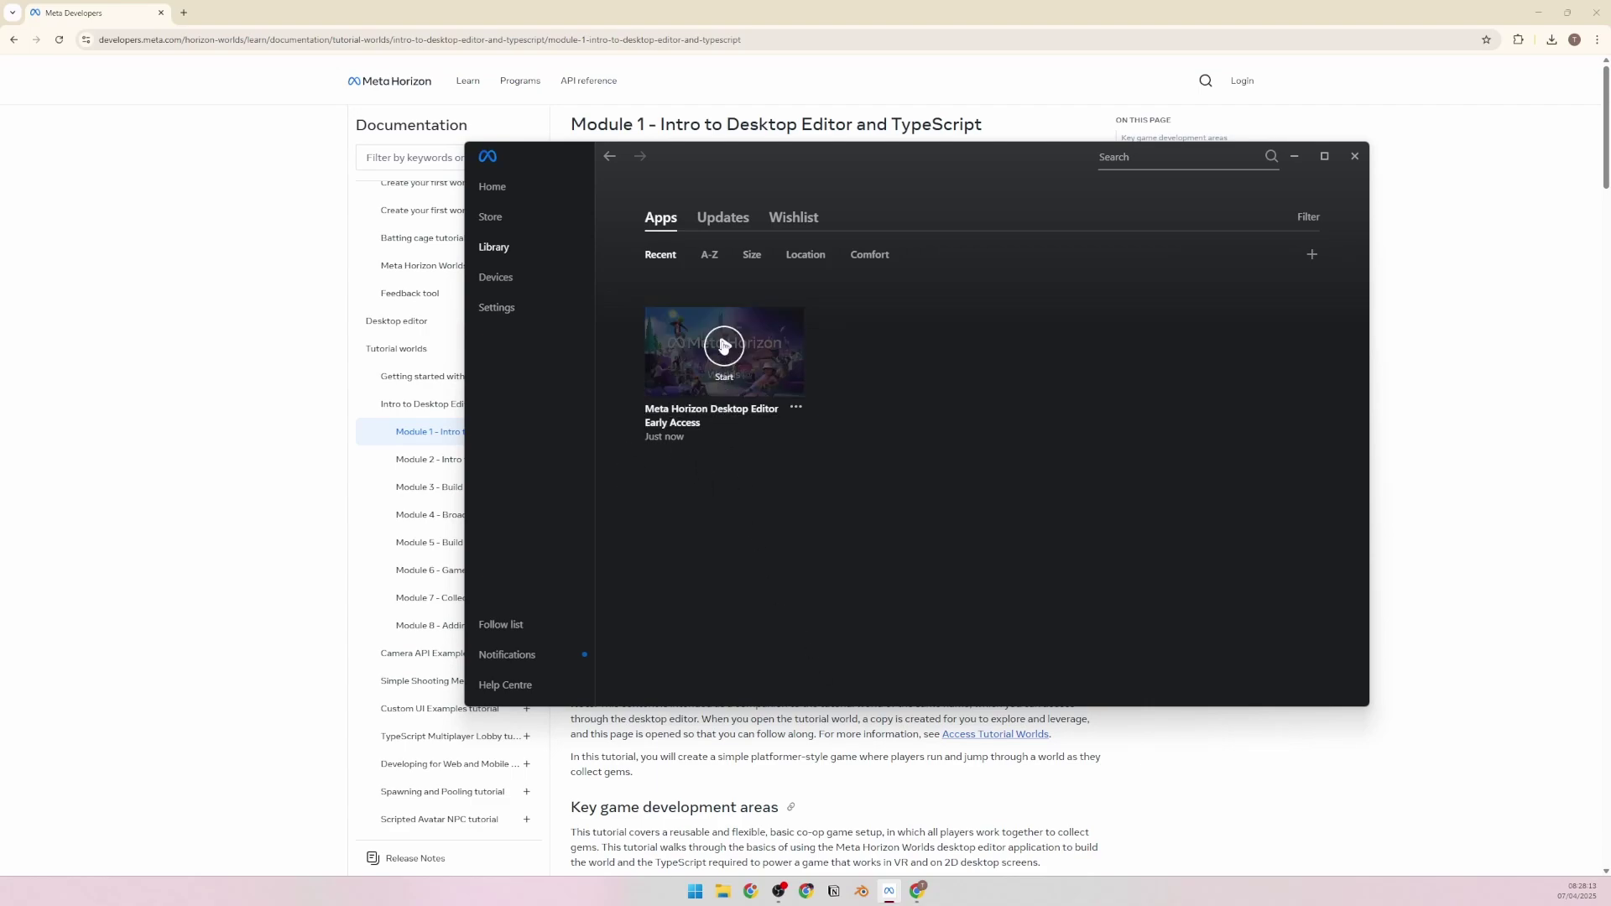
click(788, 451)
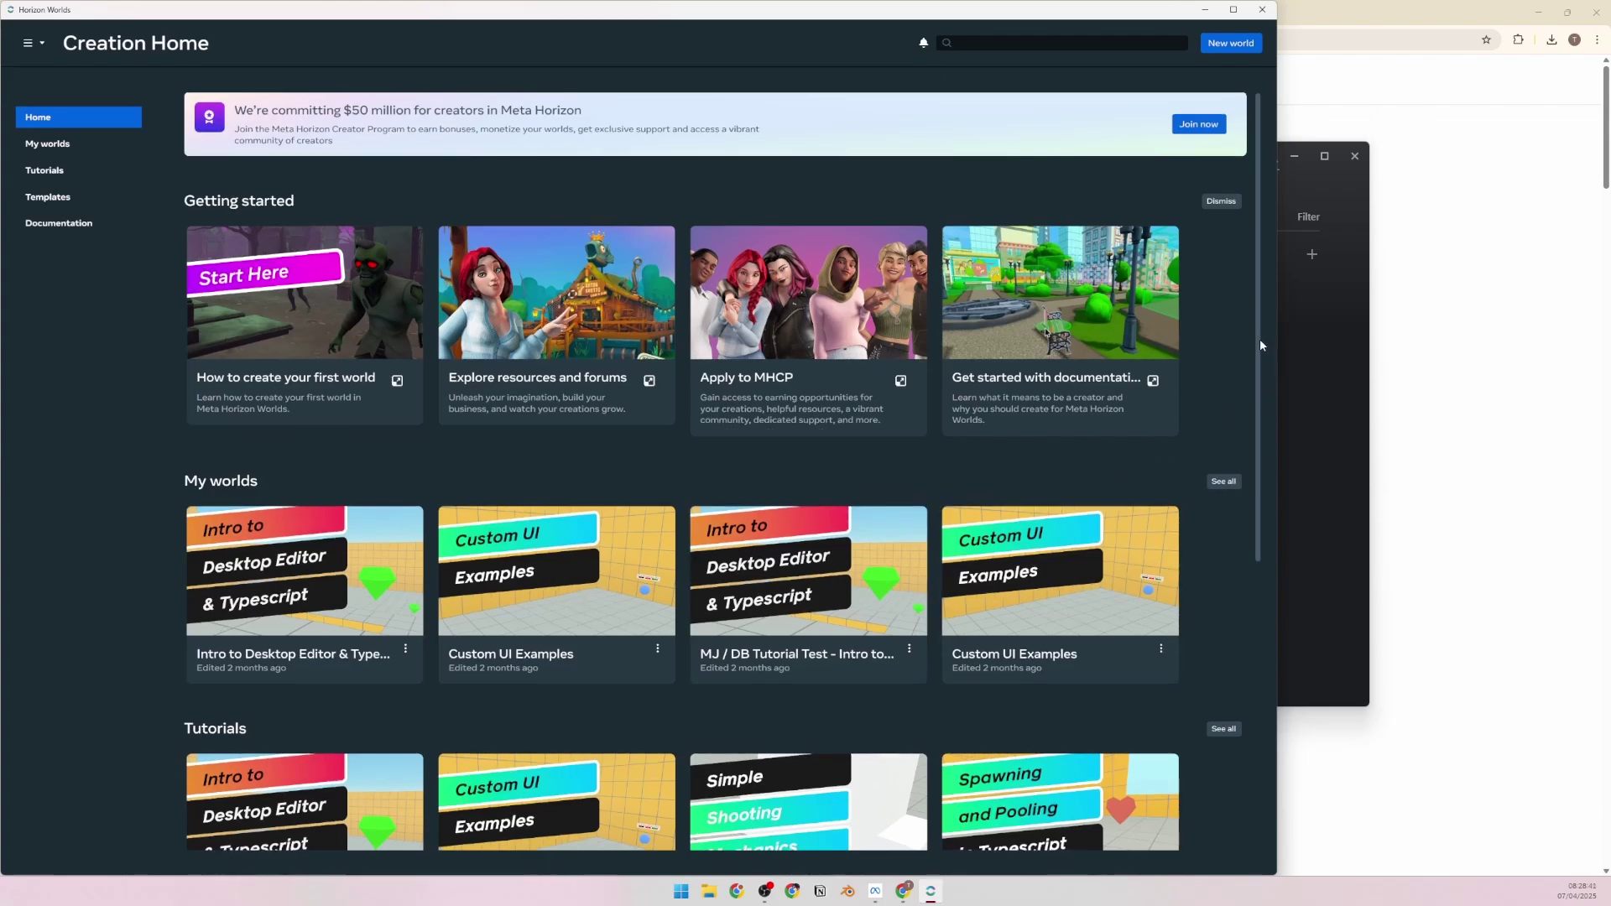
drag(1259, 342, 1260, 631)
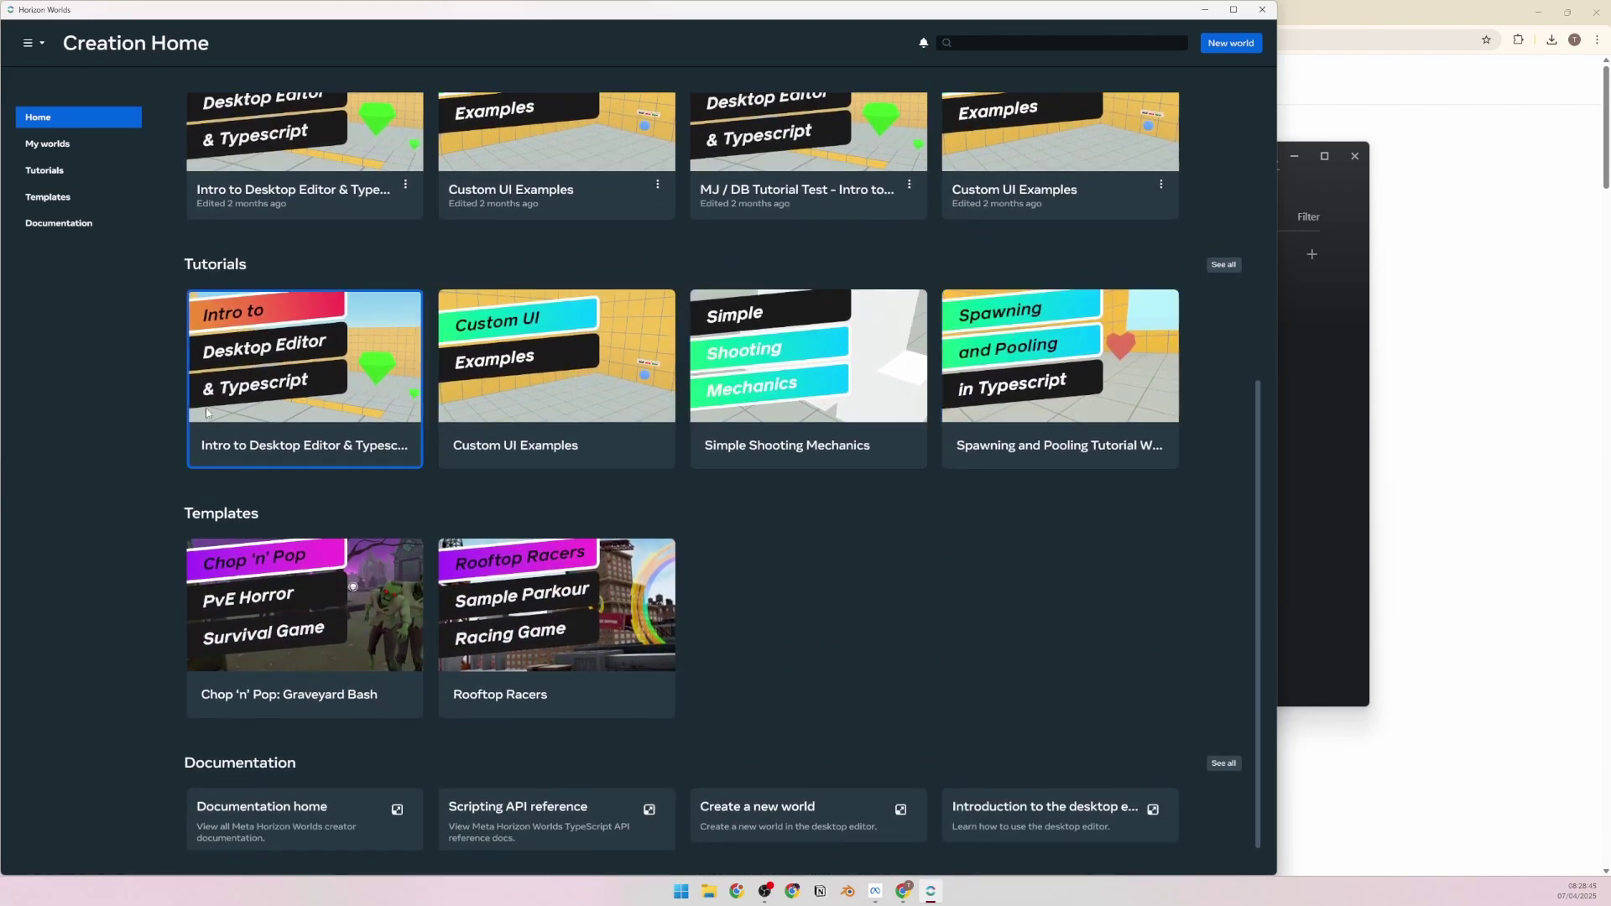
click(293, 384)
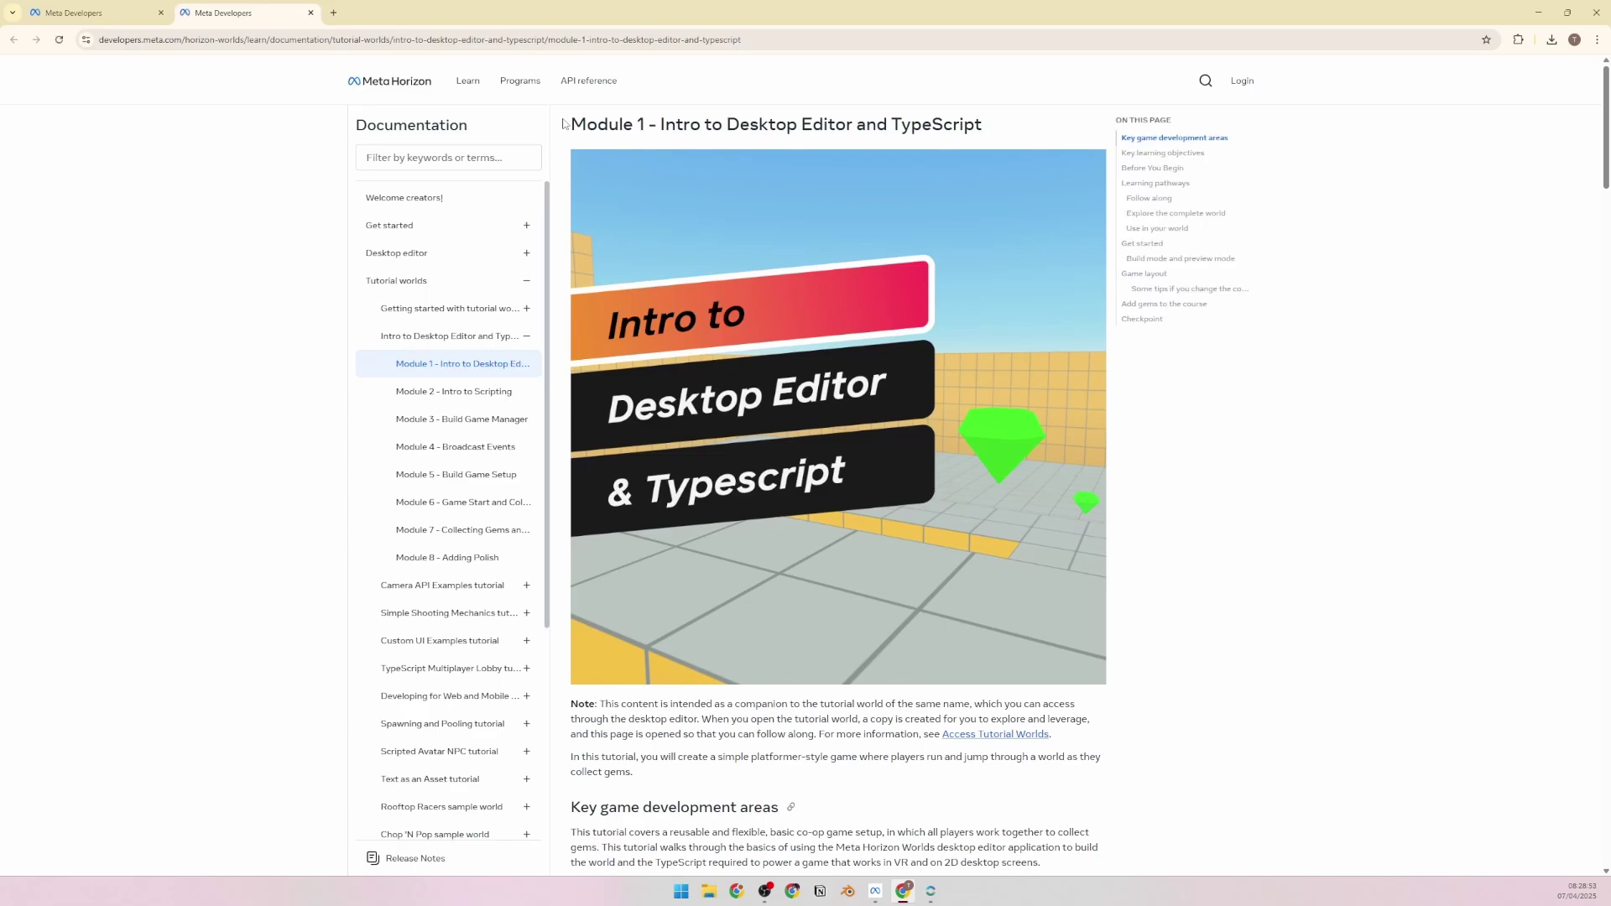
Arrange the Horizon Worlds editor and the documentation browser side by side, giving the editor about four fifths of the screen width
drag(631, 17, 1610, 202)
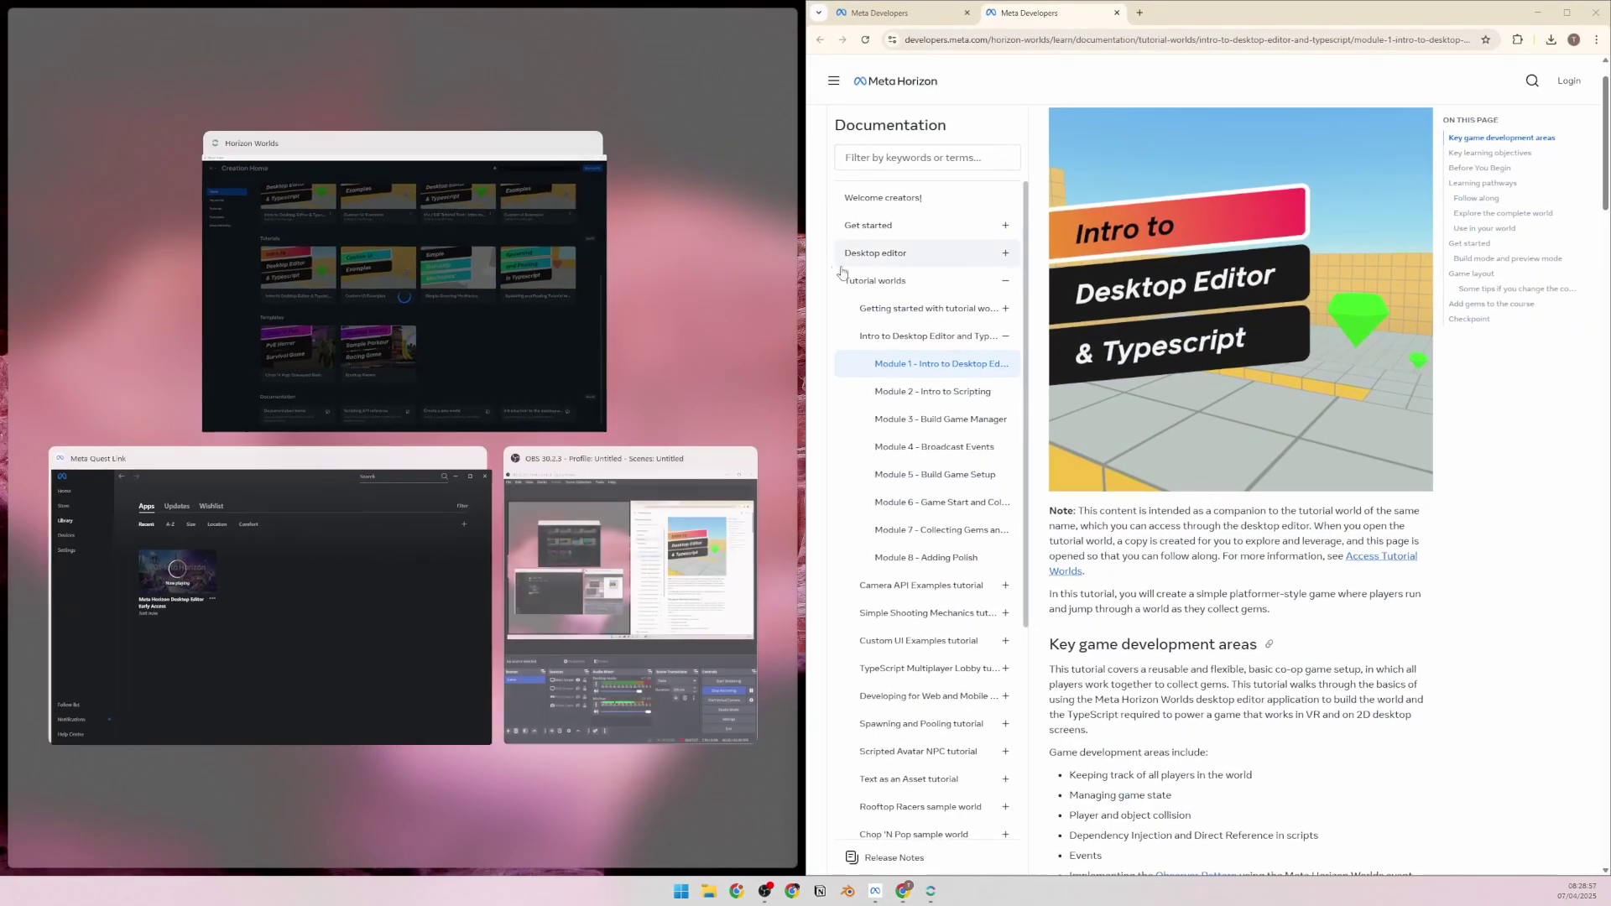
click(493, 274)
drag(805, 219, 1278, 288)
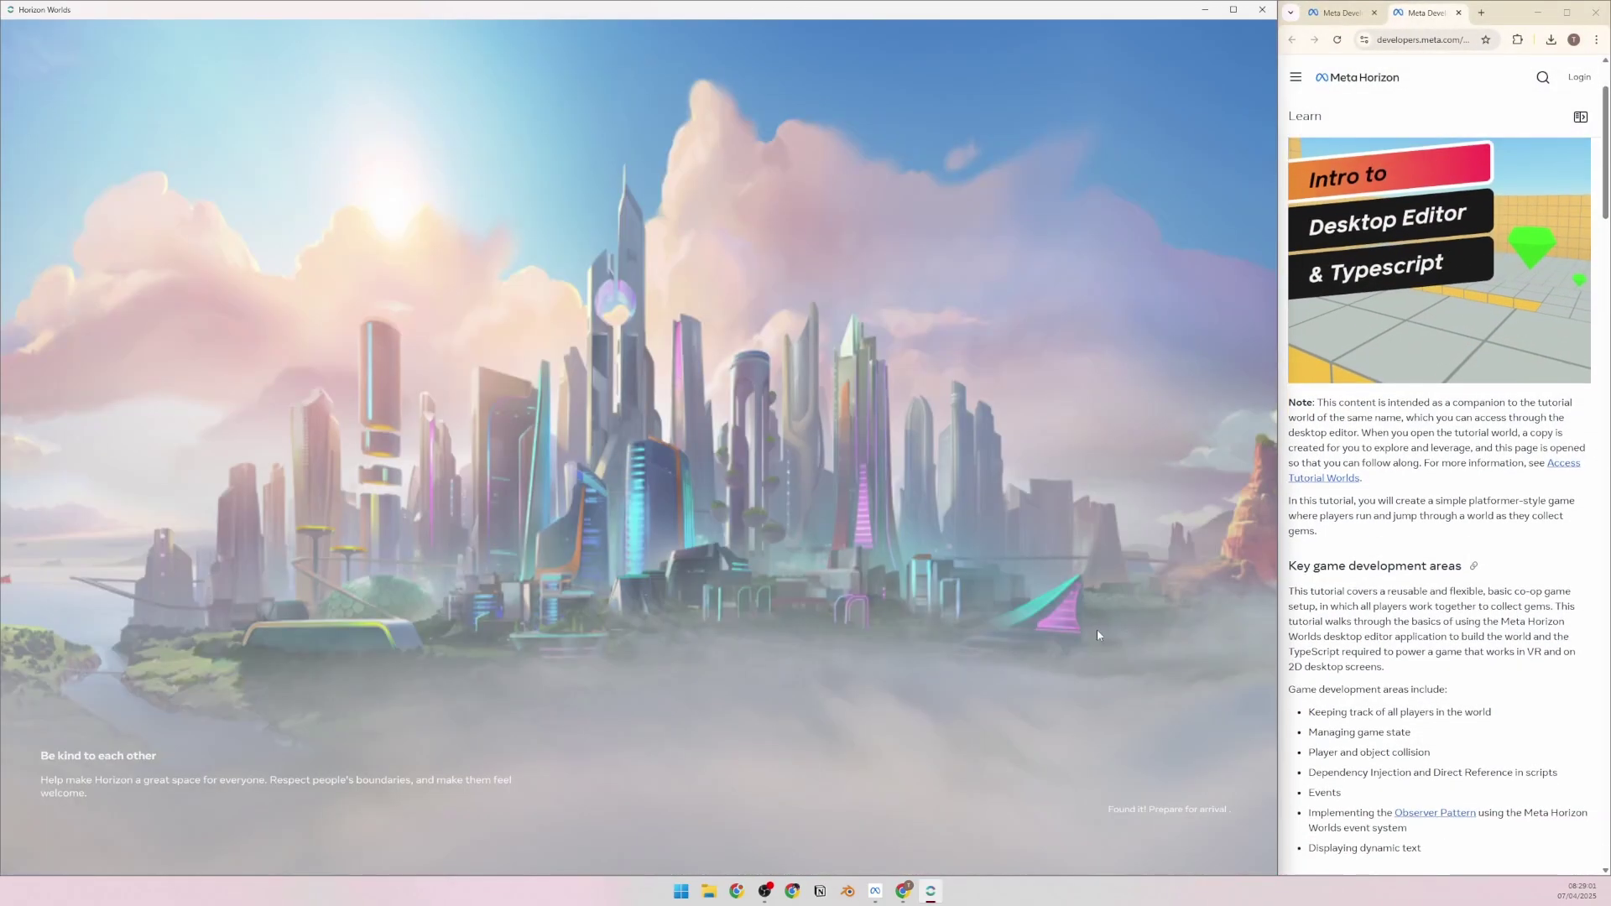
Skim the Module 1 page while the tutorial world loads, and survey the platformer course in the editor's viewport
scroll(1333, 598, down, 5)
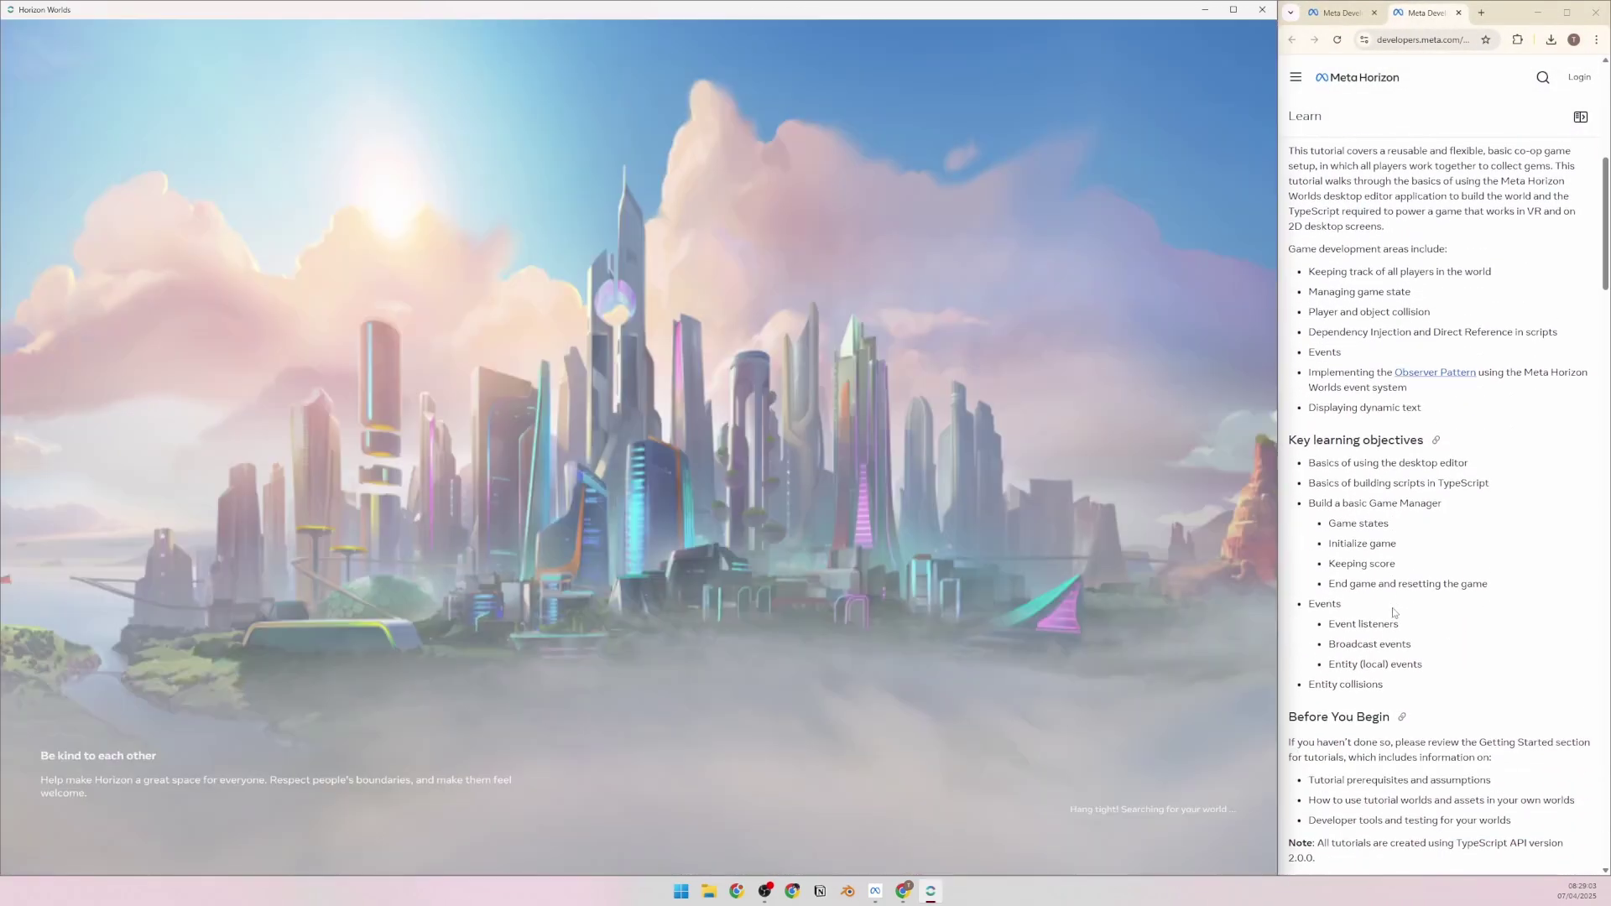
scroll(1393, 613, up, 6)
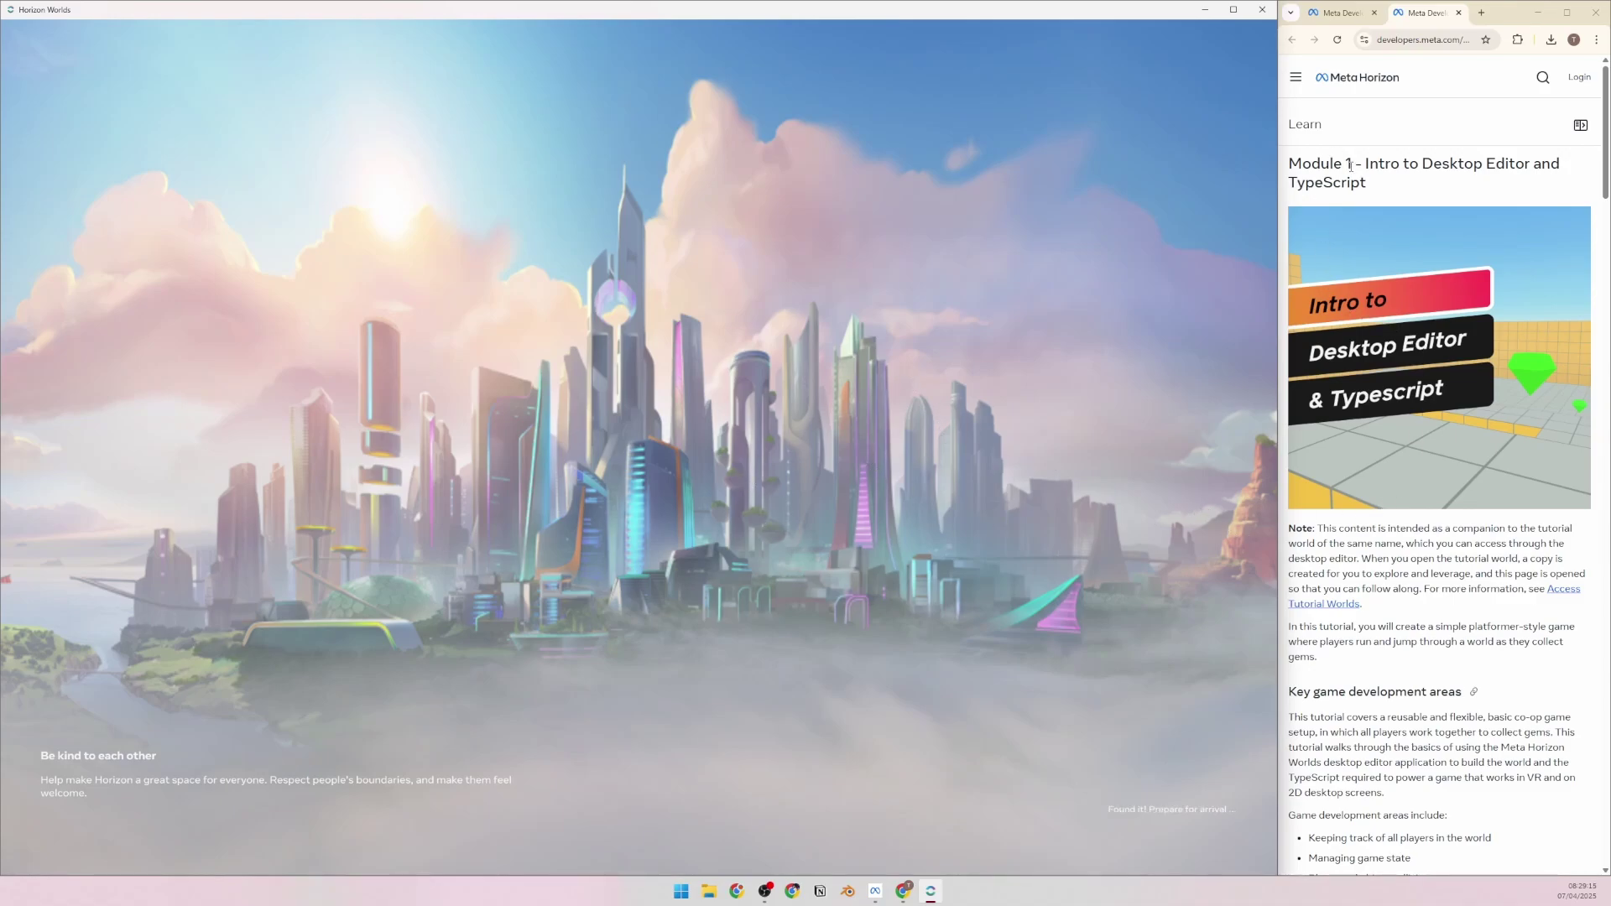
drag(1350, 166, 1415, 168)
click(1404, 170)
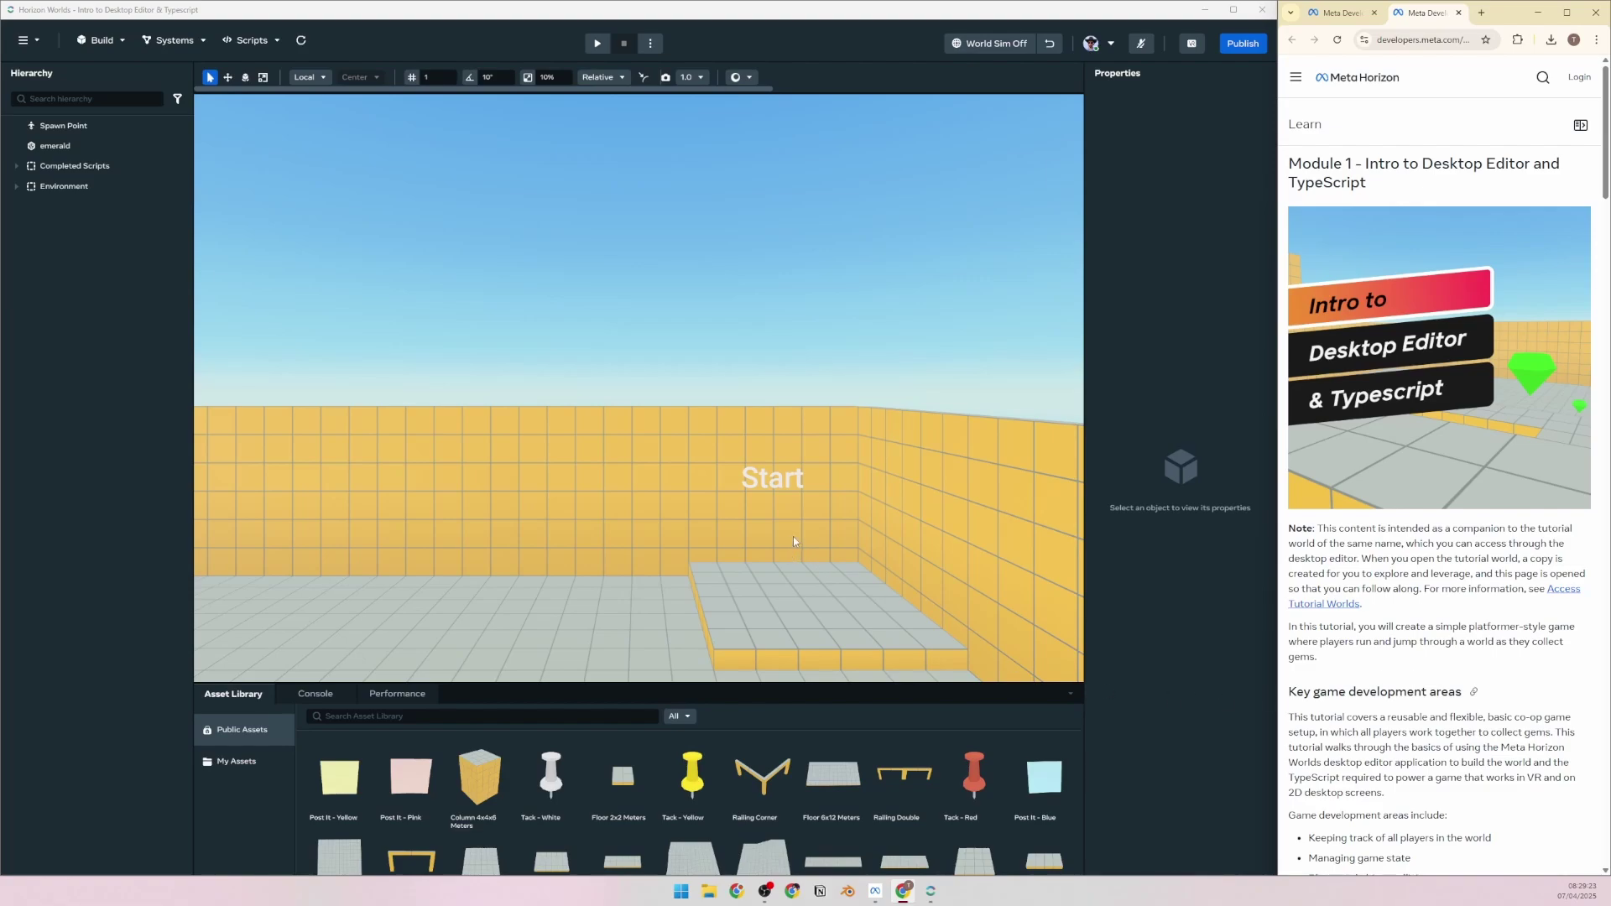
right_drag(793, 541, 465, 565)
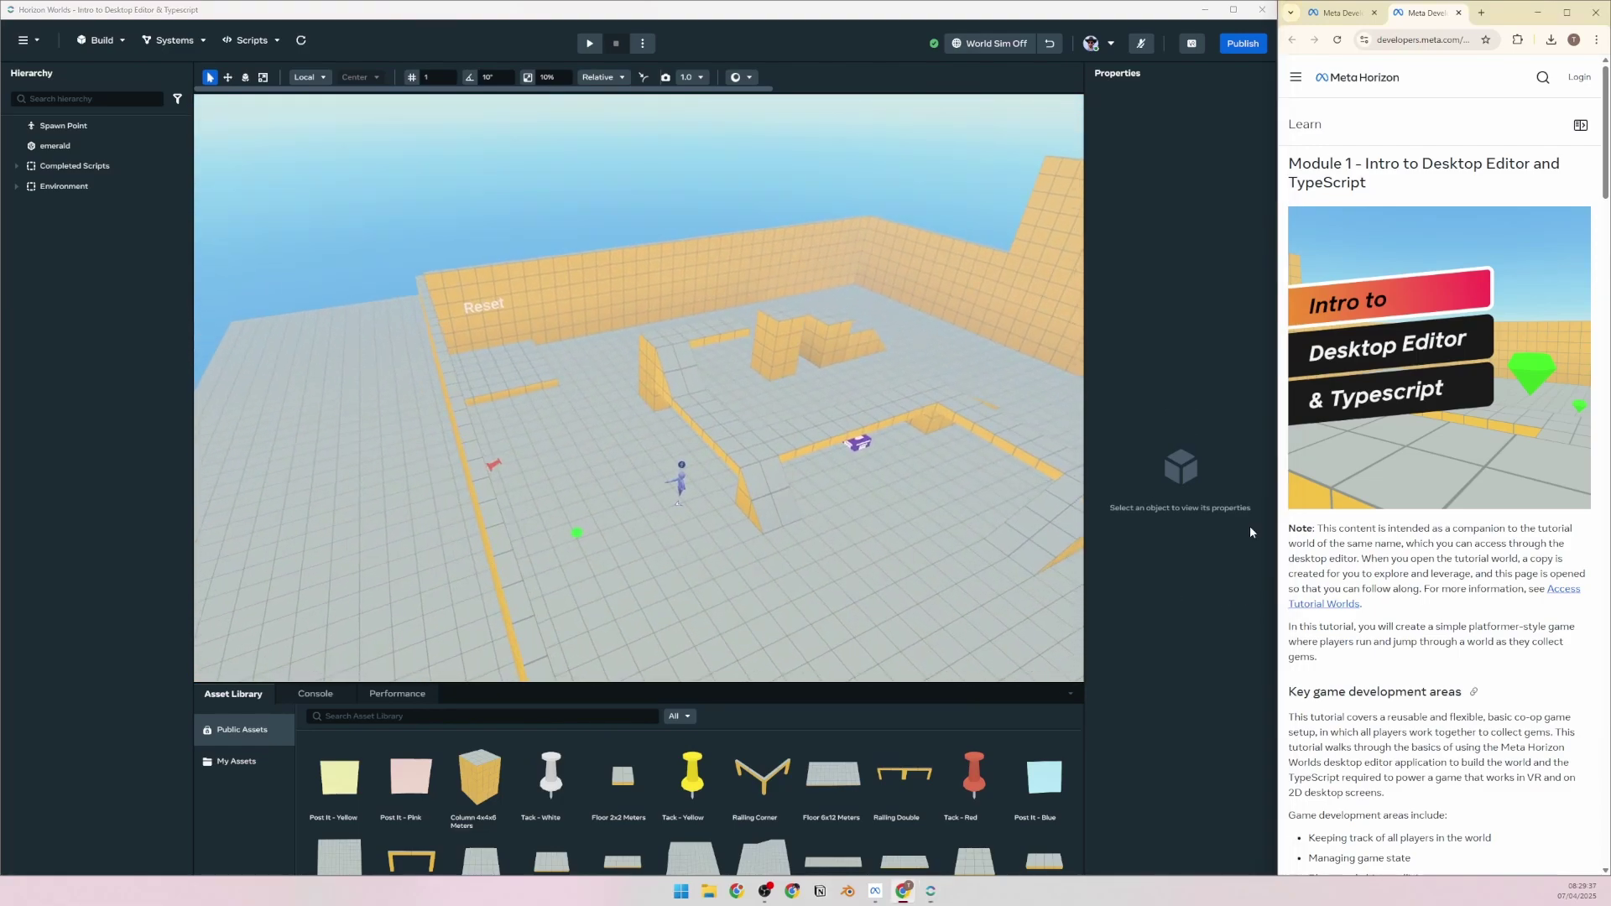
Read the Module 1 introductory note, tutorial description, key game development areas and key learning objectives
scroll(1397, 541, down, 1)
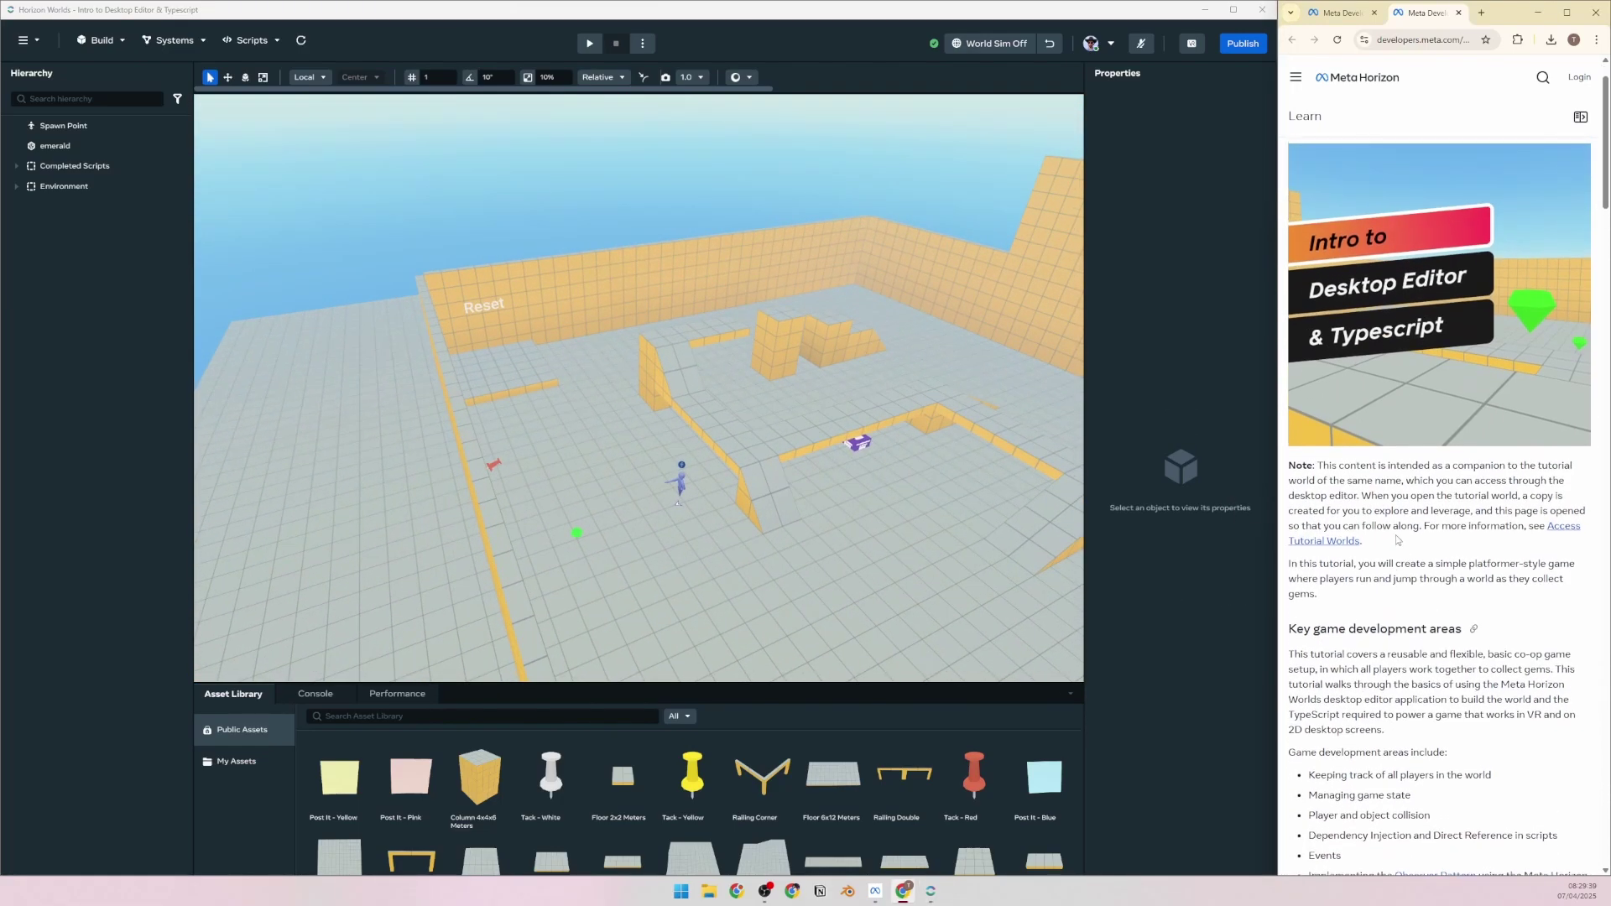
scroll(1397, 541, up, 1)
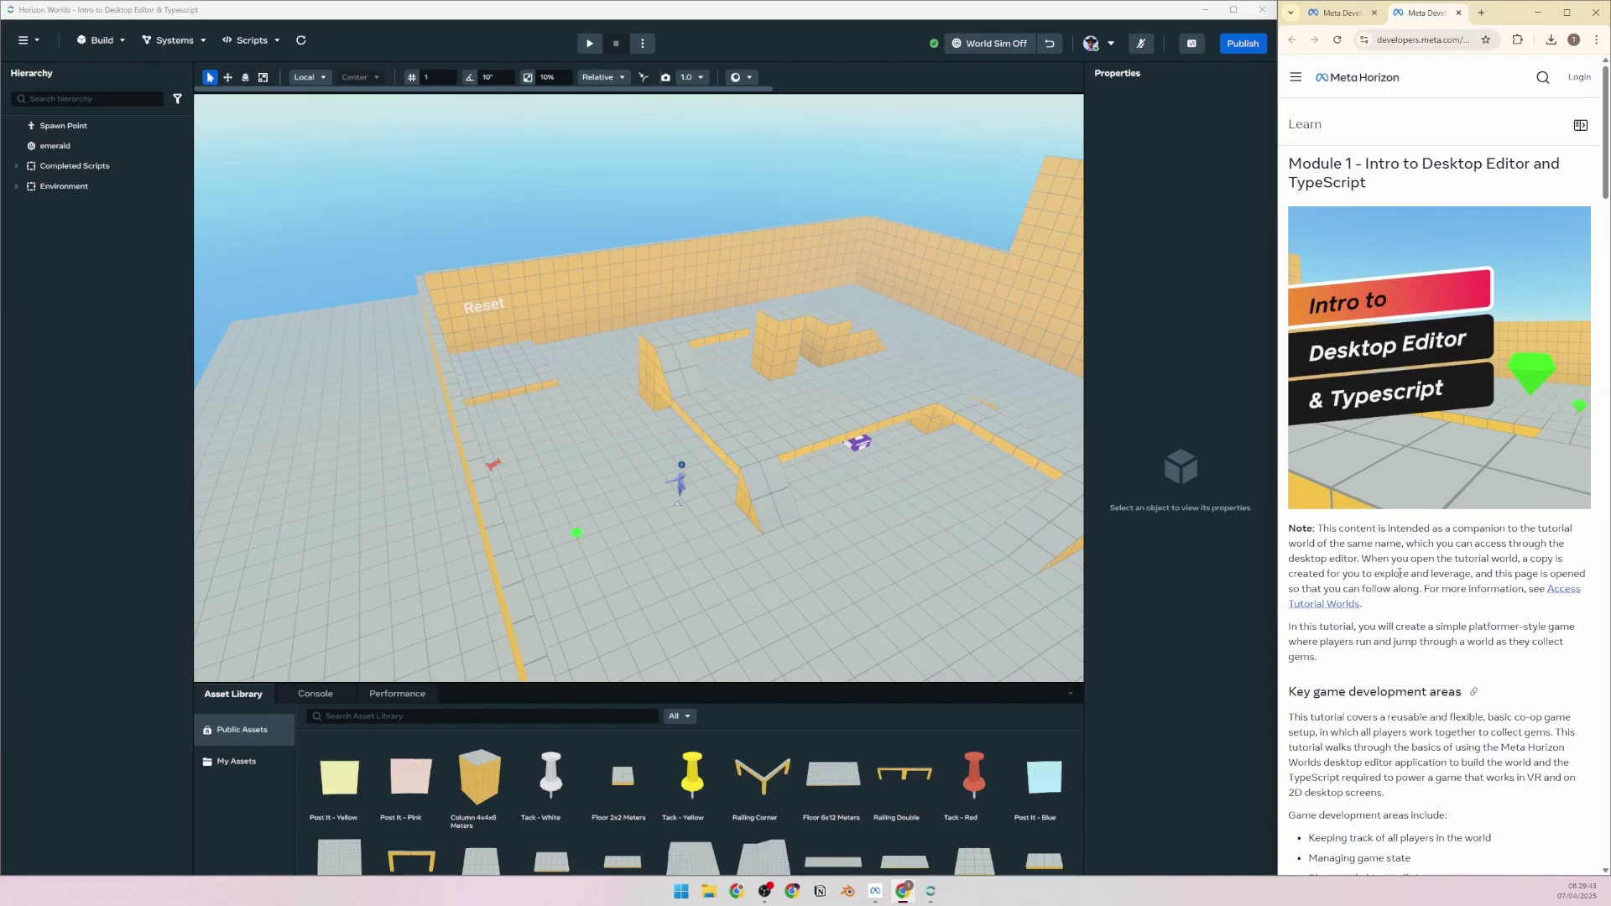
drag(1360, 559, 1531, 564)
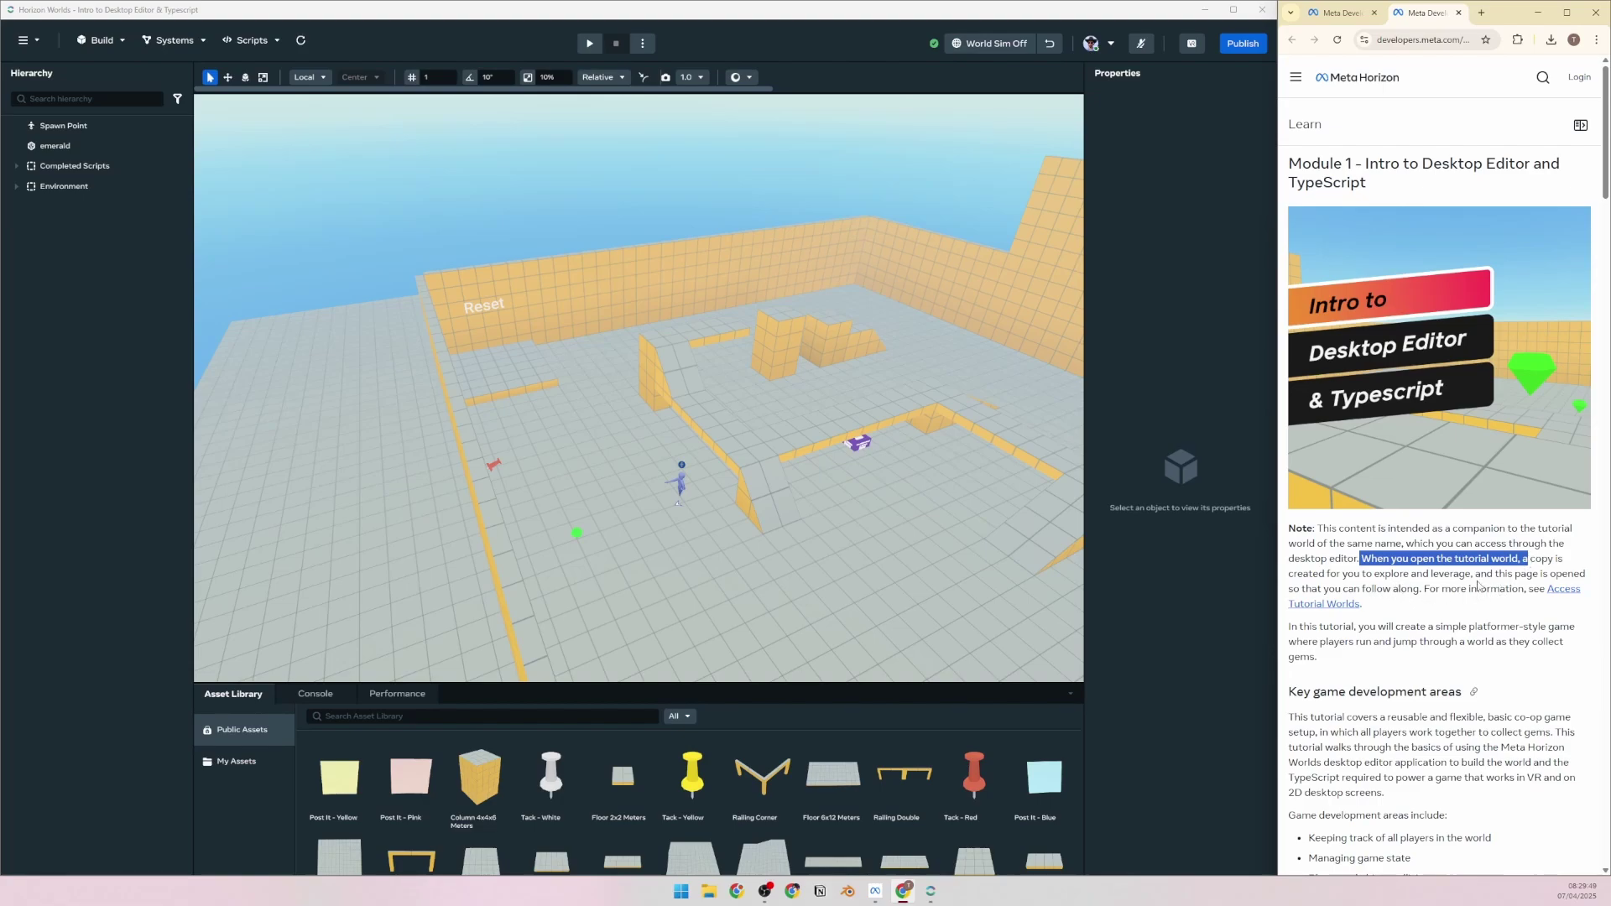
scroll(1478, 585, down, 1)
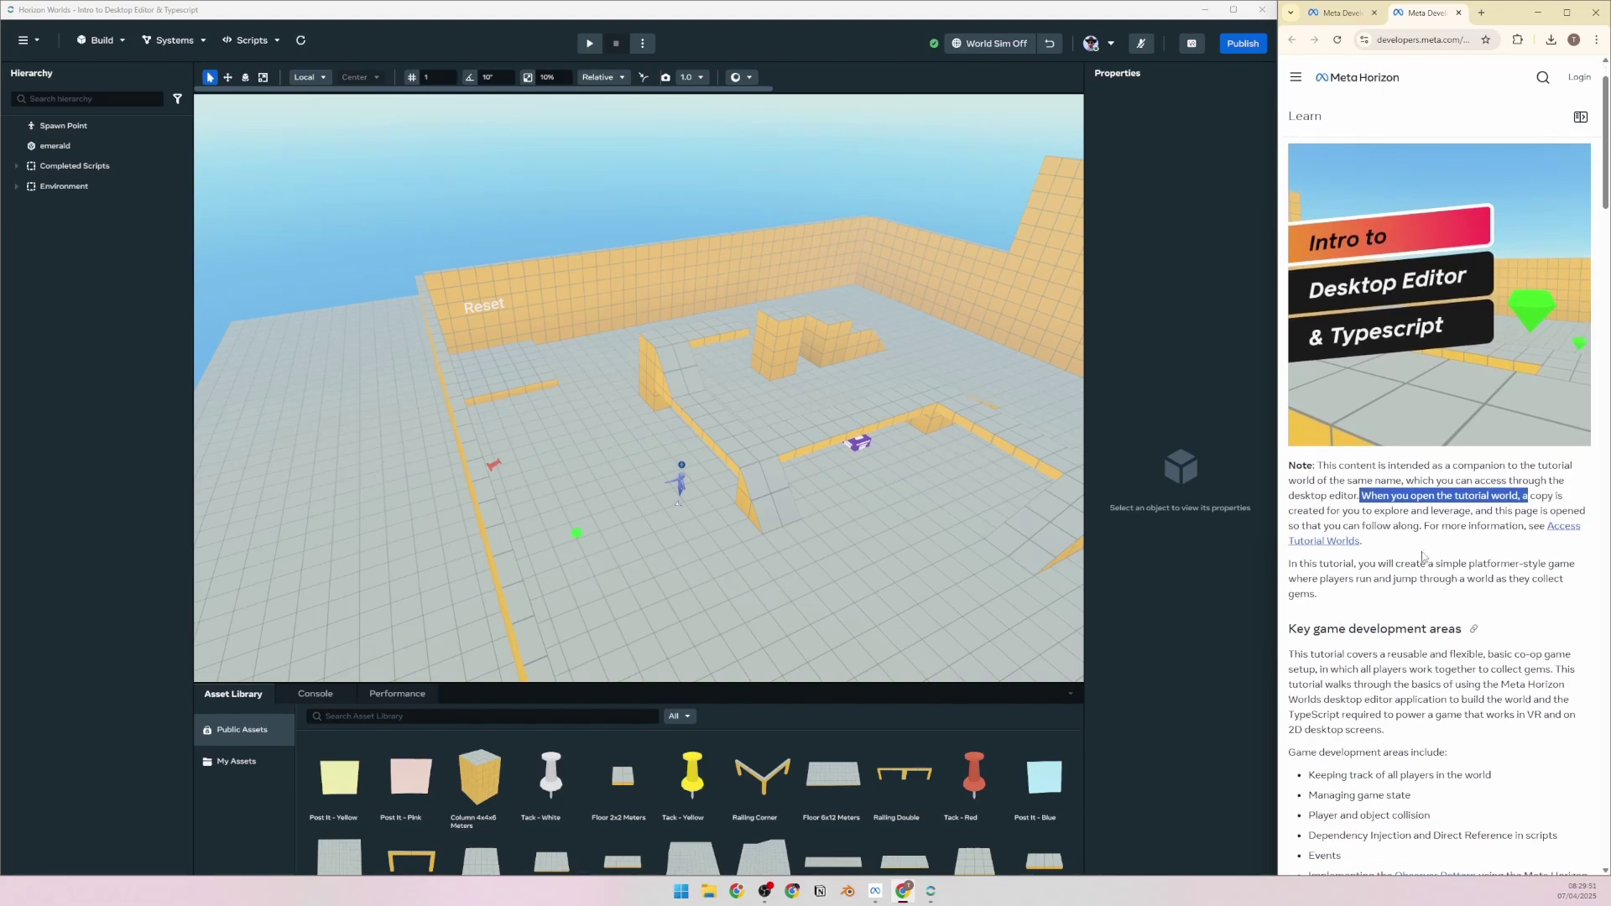
click(1438, 527)
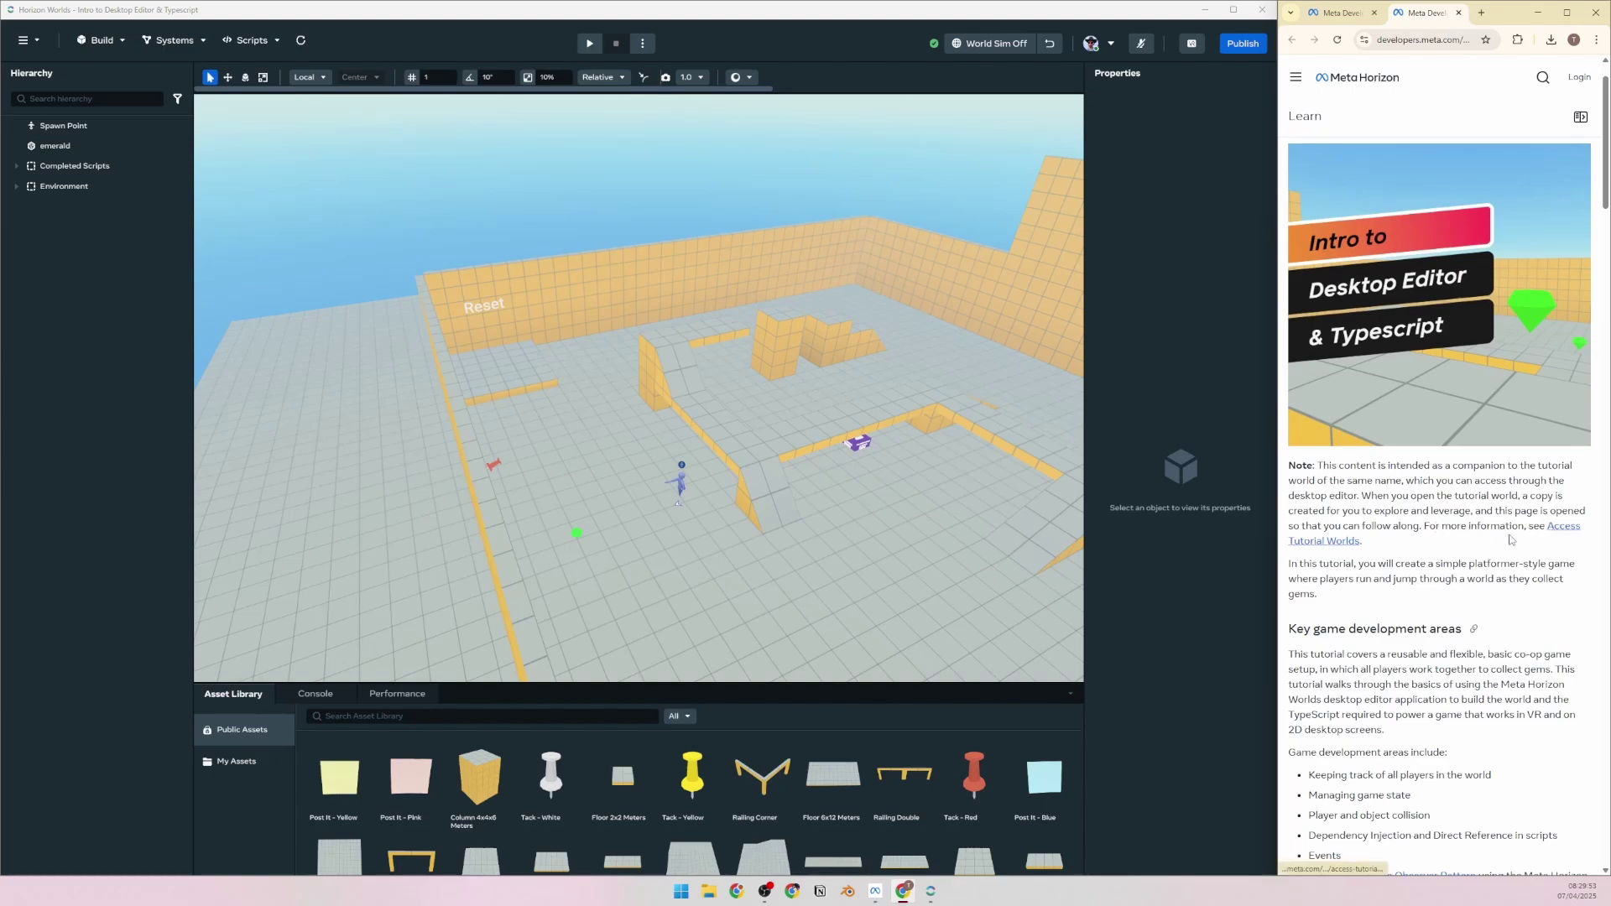
scroll(1357, 546, down, 3)
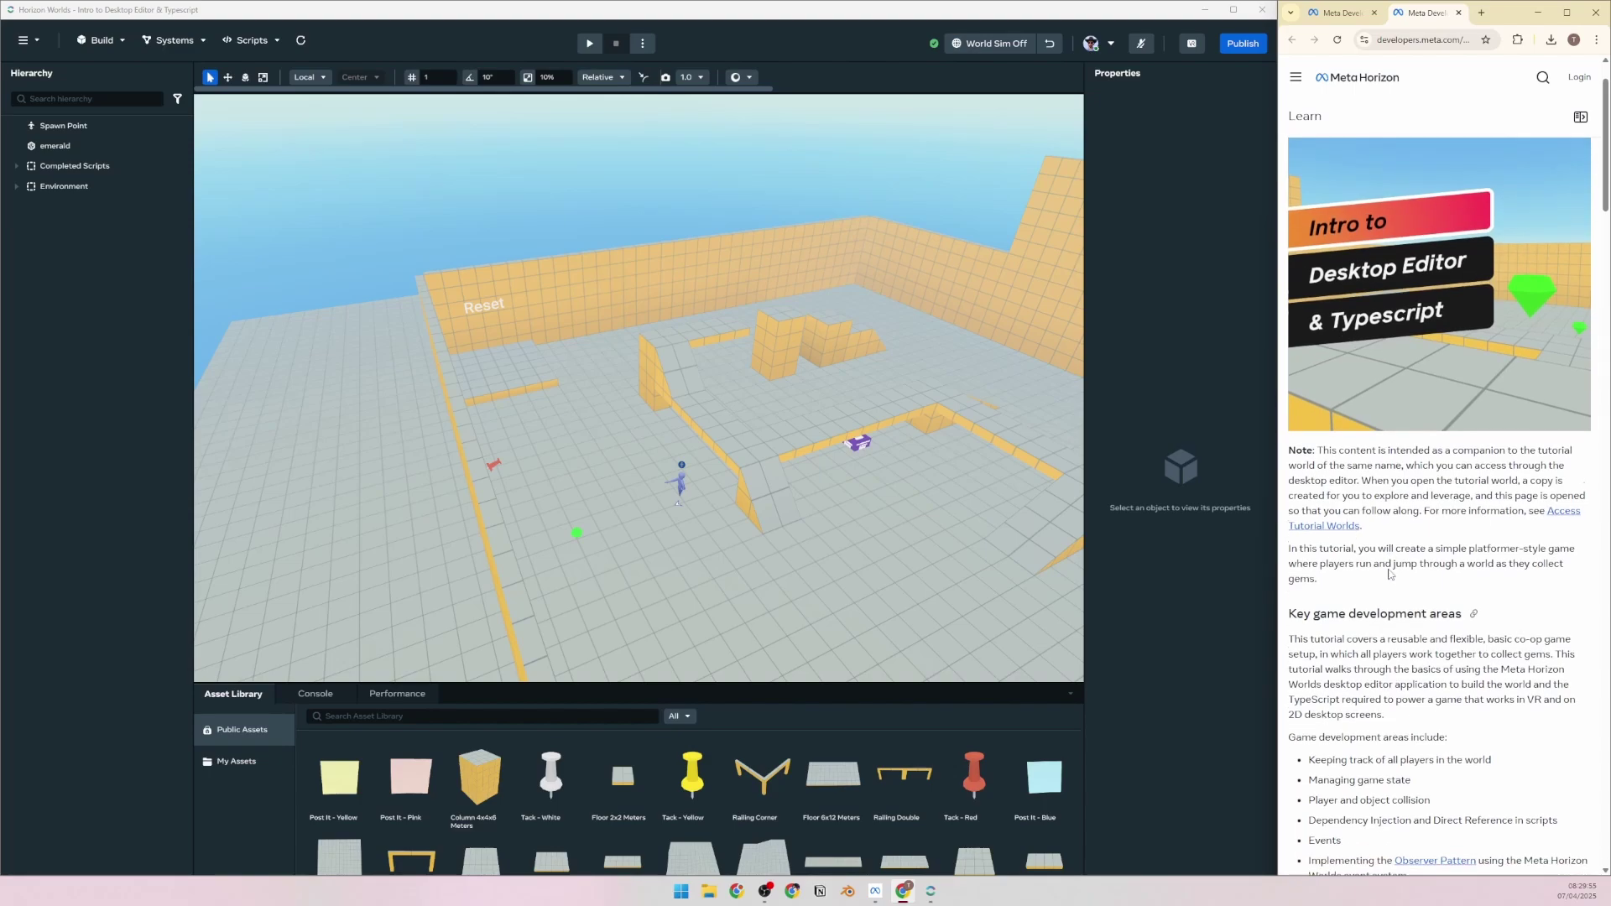
drag(1300, 375, 1334, 391)
click(1351, 395)
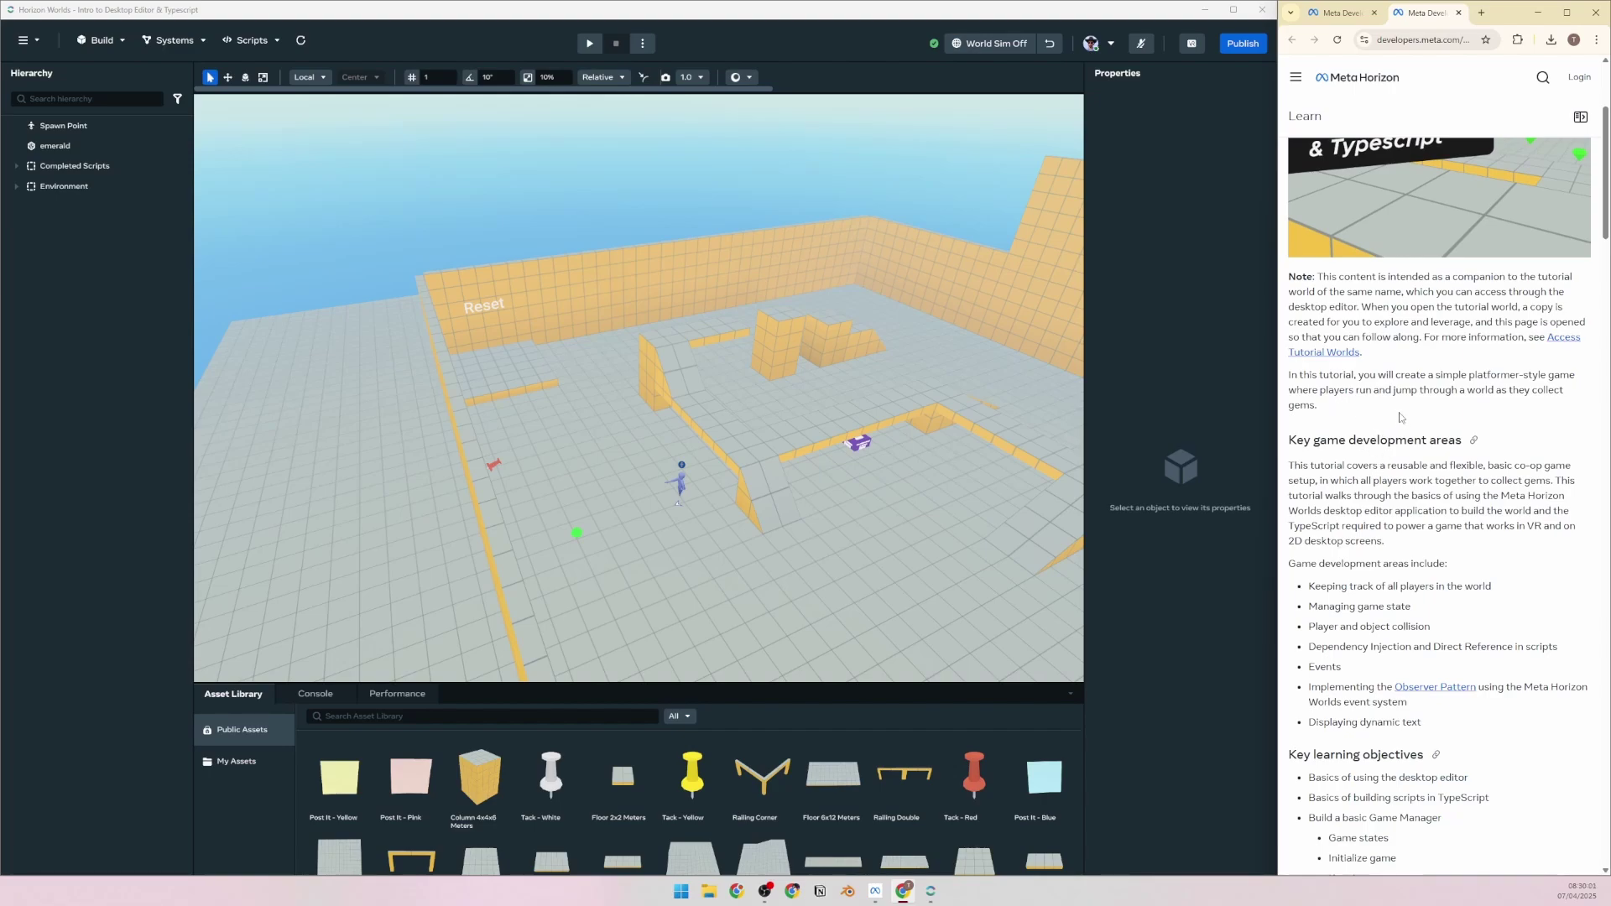
scroll(1372, 411, down, 3)
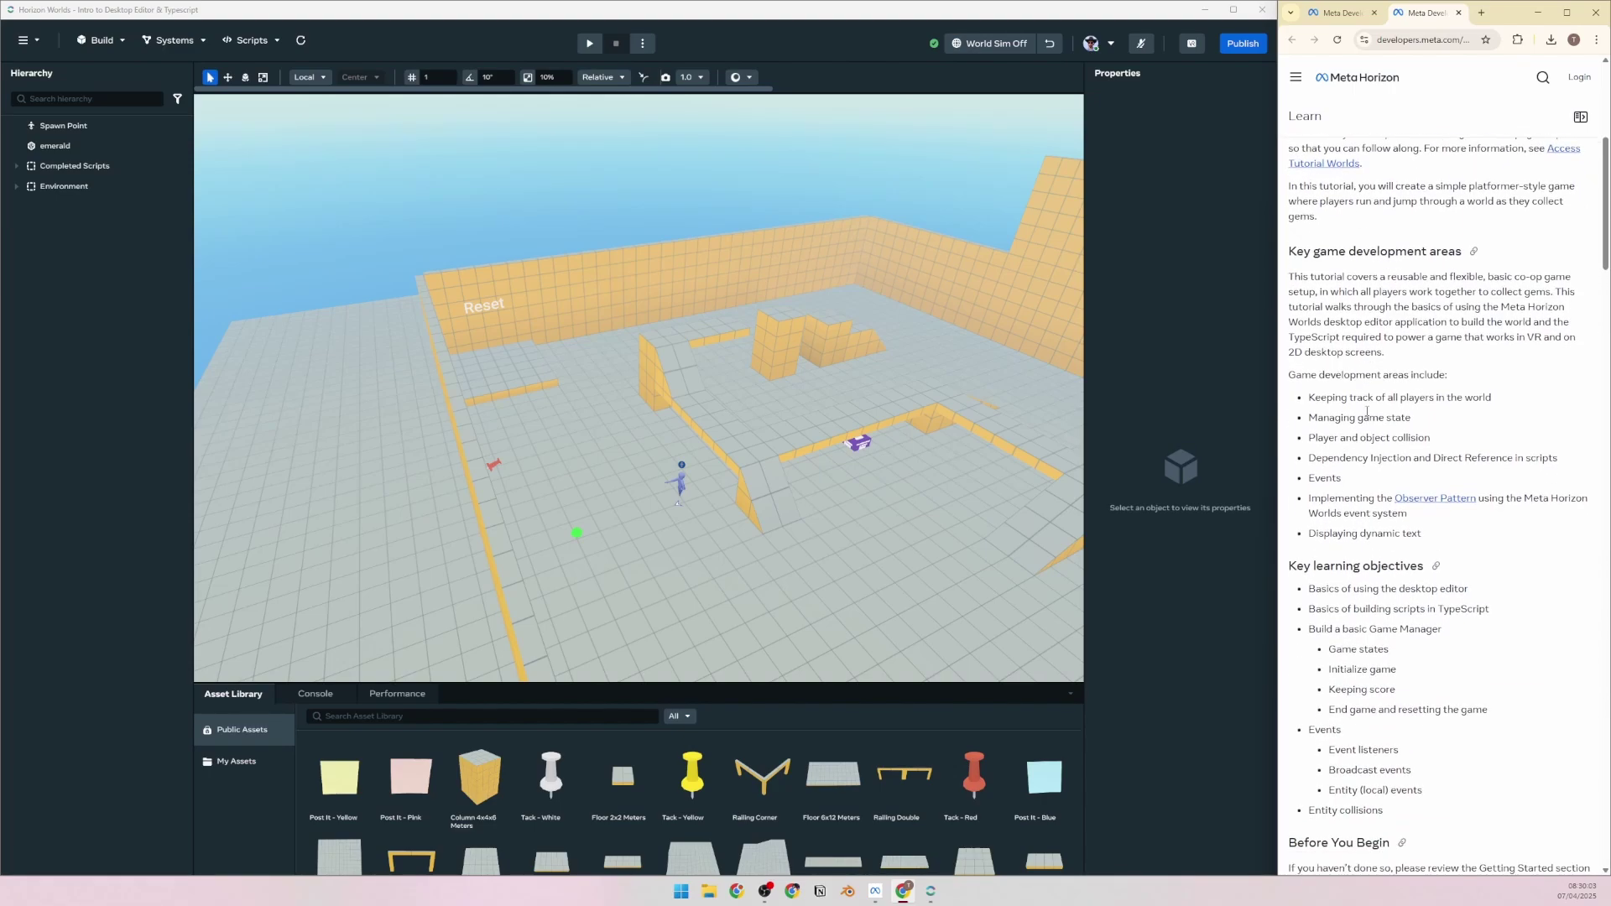
scroll(1368, 411, down, 1)
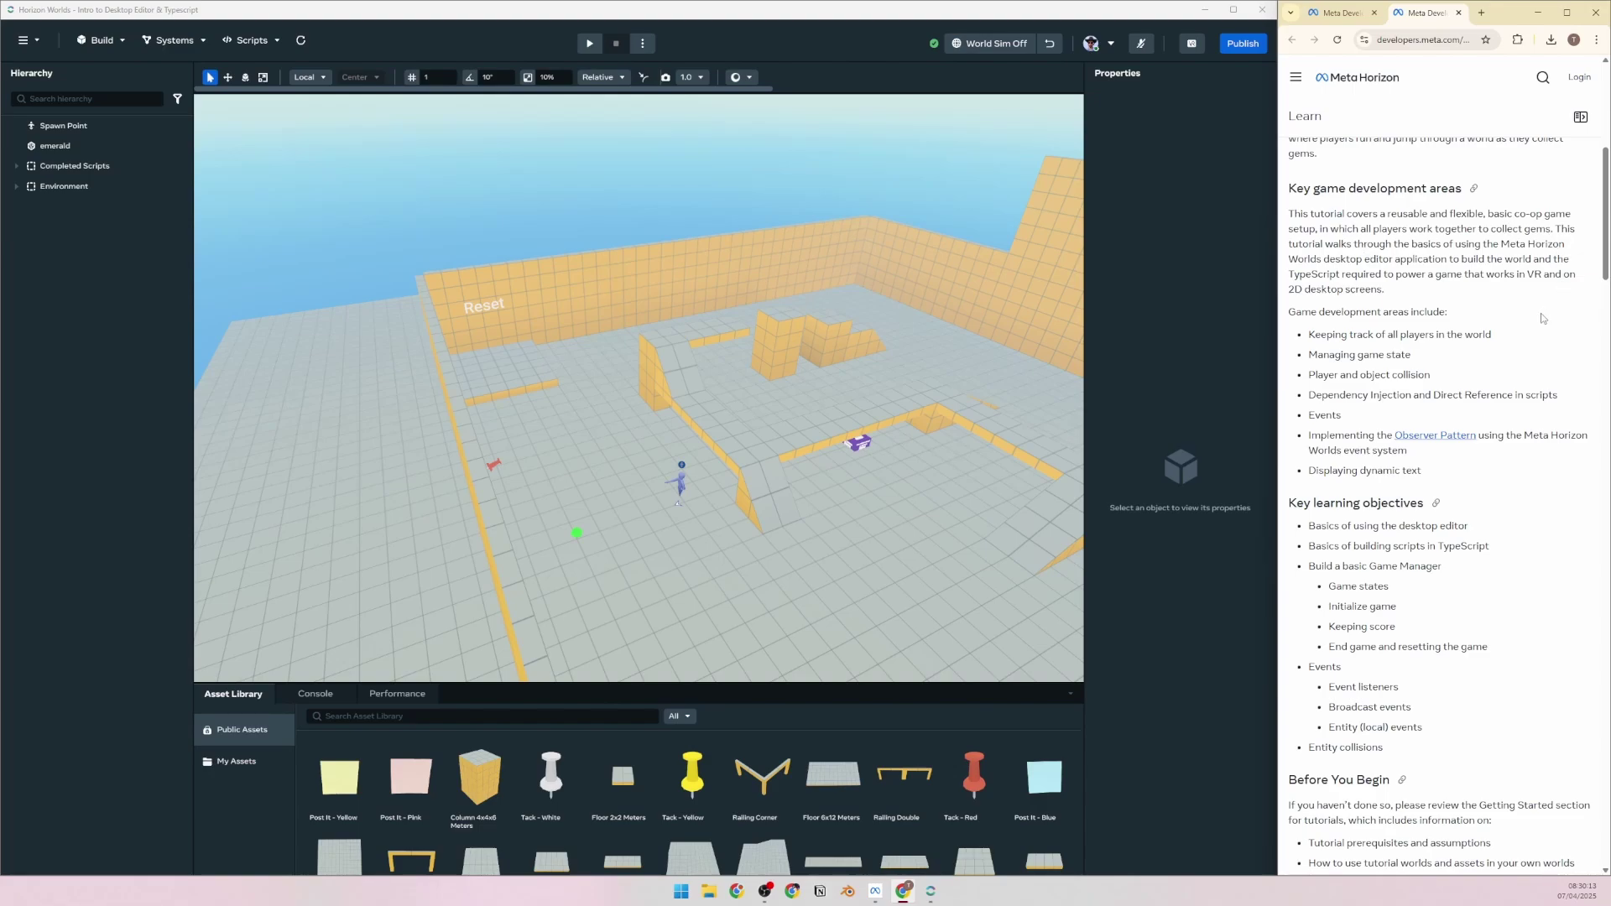
Enlarge the documentation page to 110% and read the introductory paragraph under Key game development areas
ctrl+scroll(1489, 333, up, 2)
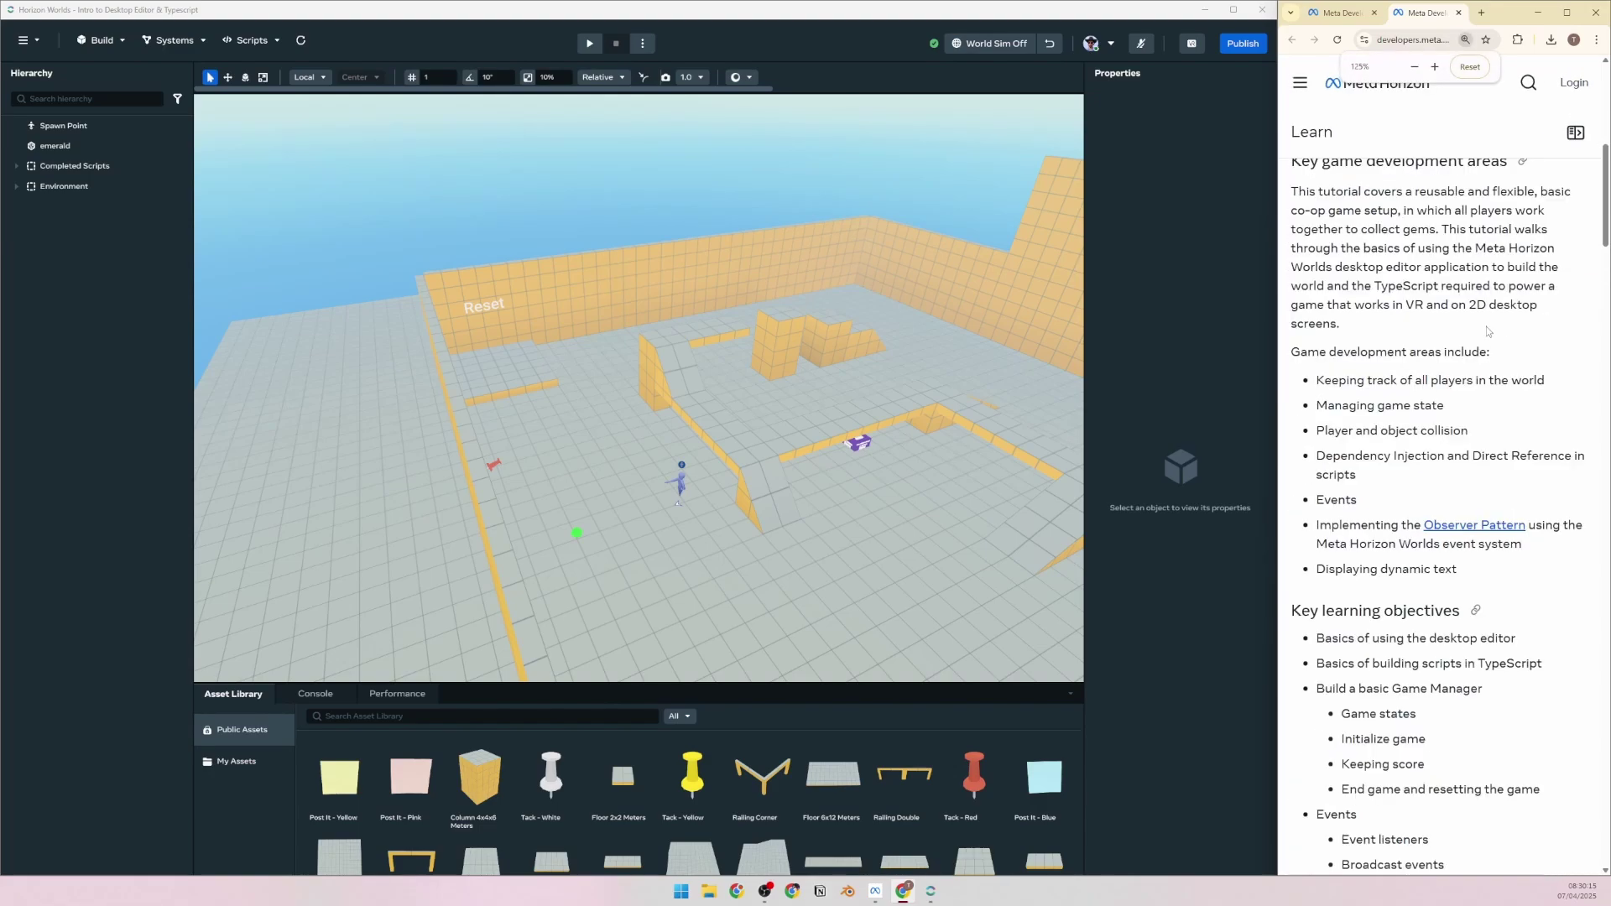
ctrl+scroll(1488, 331, down, 1)
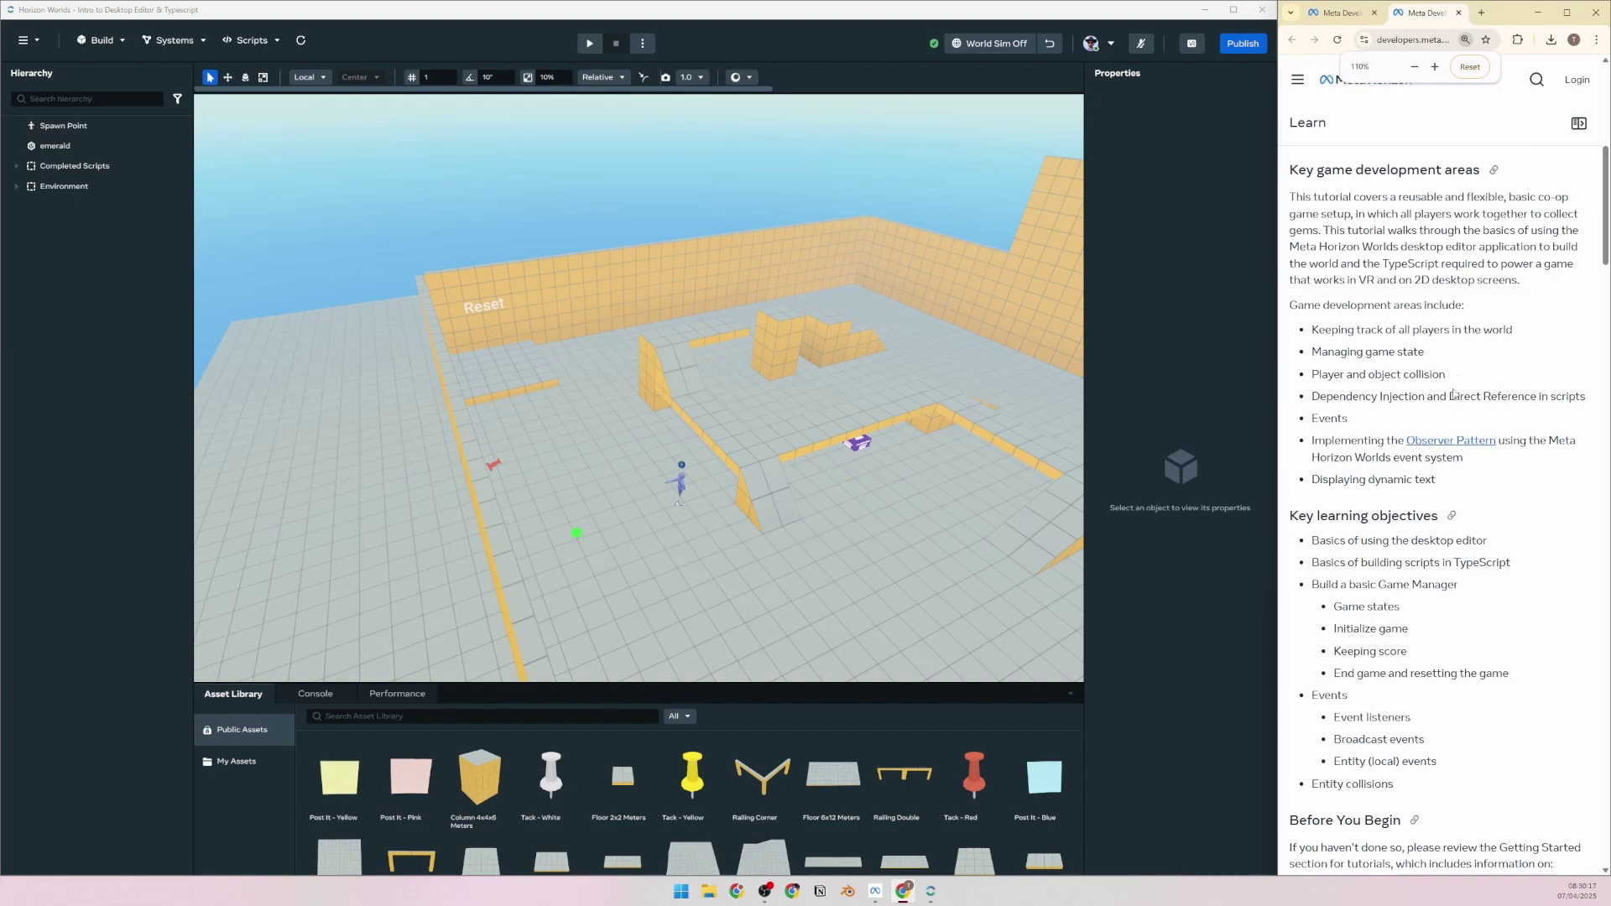
scroll(1437, 432, up, 1)
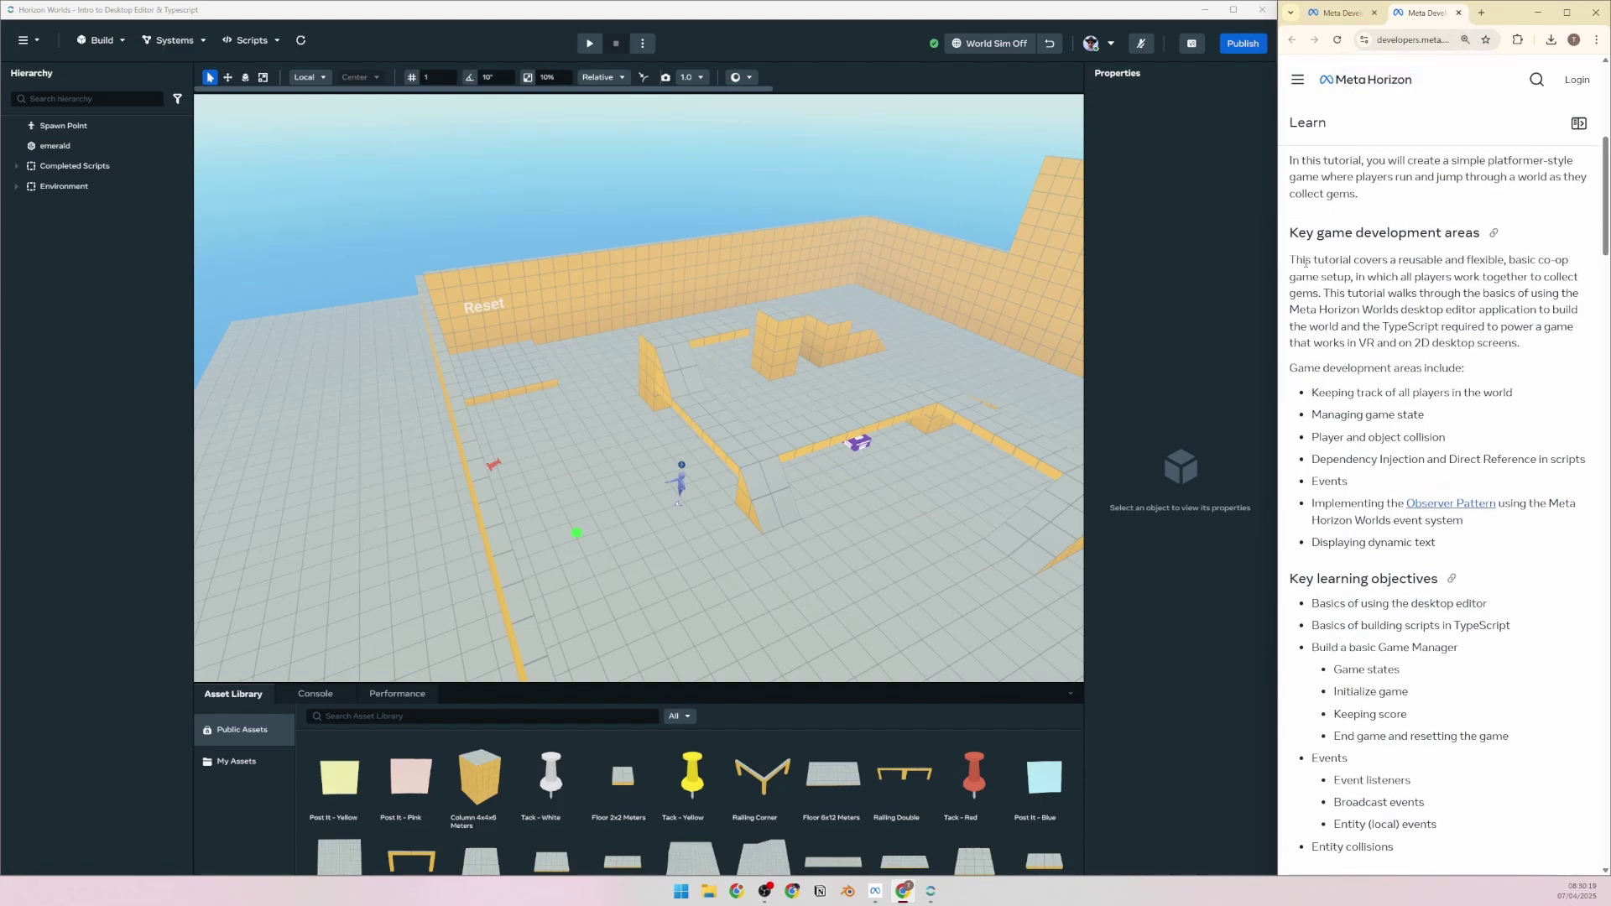
drag(1305, 263, 1355, 388)
click(1356, 387)
drag(1350, 296, 1452, 296)
click(1551, 361)
scroll(1440, 434, down, 1)
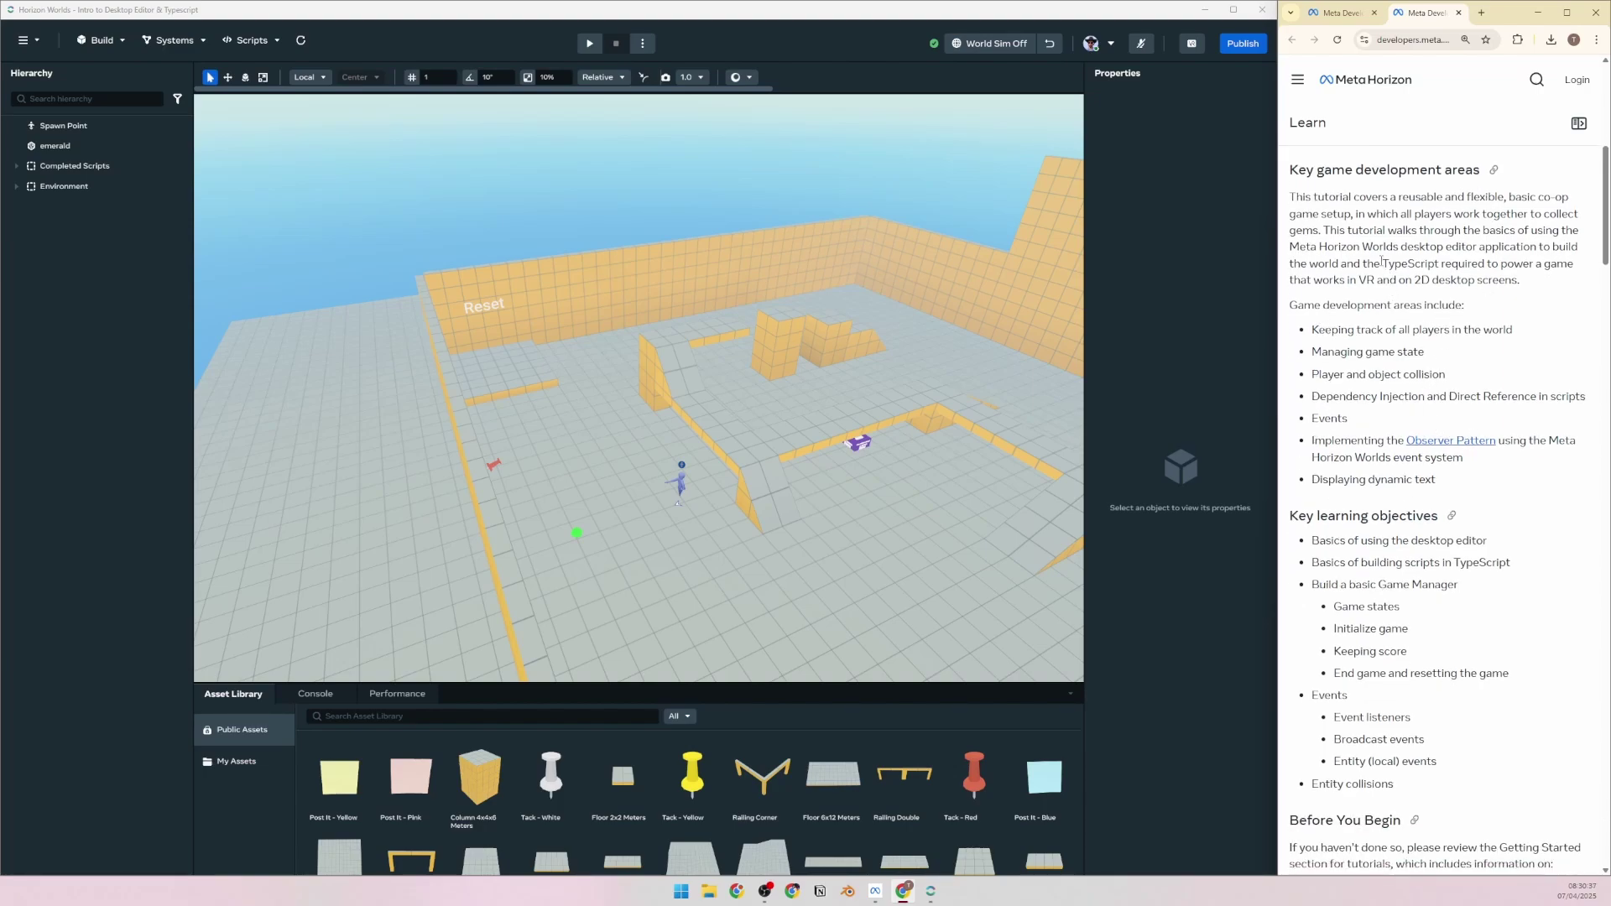
Examine the paragraph's TypeScript mention and the list of game development areas, from player tracking to displaying dynamic text
drag(1381, 261, 1443, 265)
click(1433, 264)
click(1413, 268)
drag(1384, 263, 1441, 264)
click(1431, 267)
drag(1307, 306, 1415, 306)
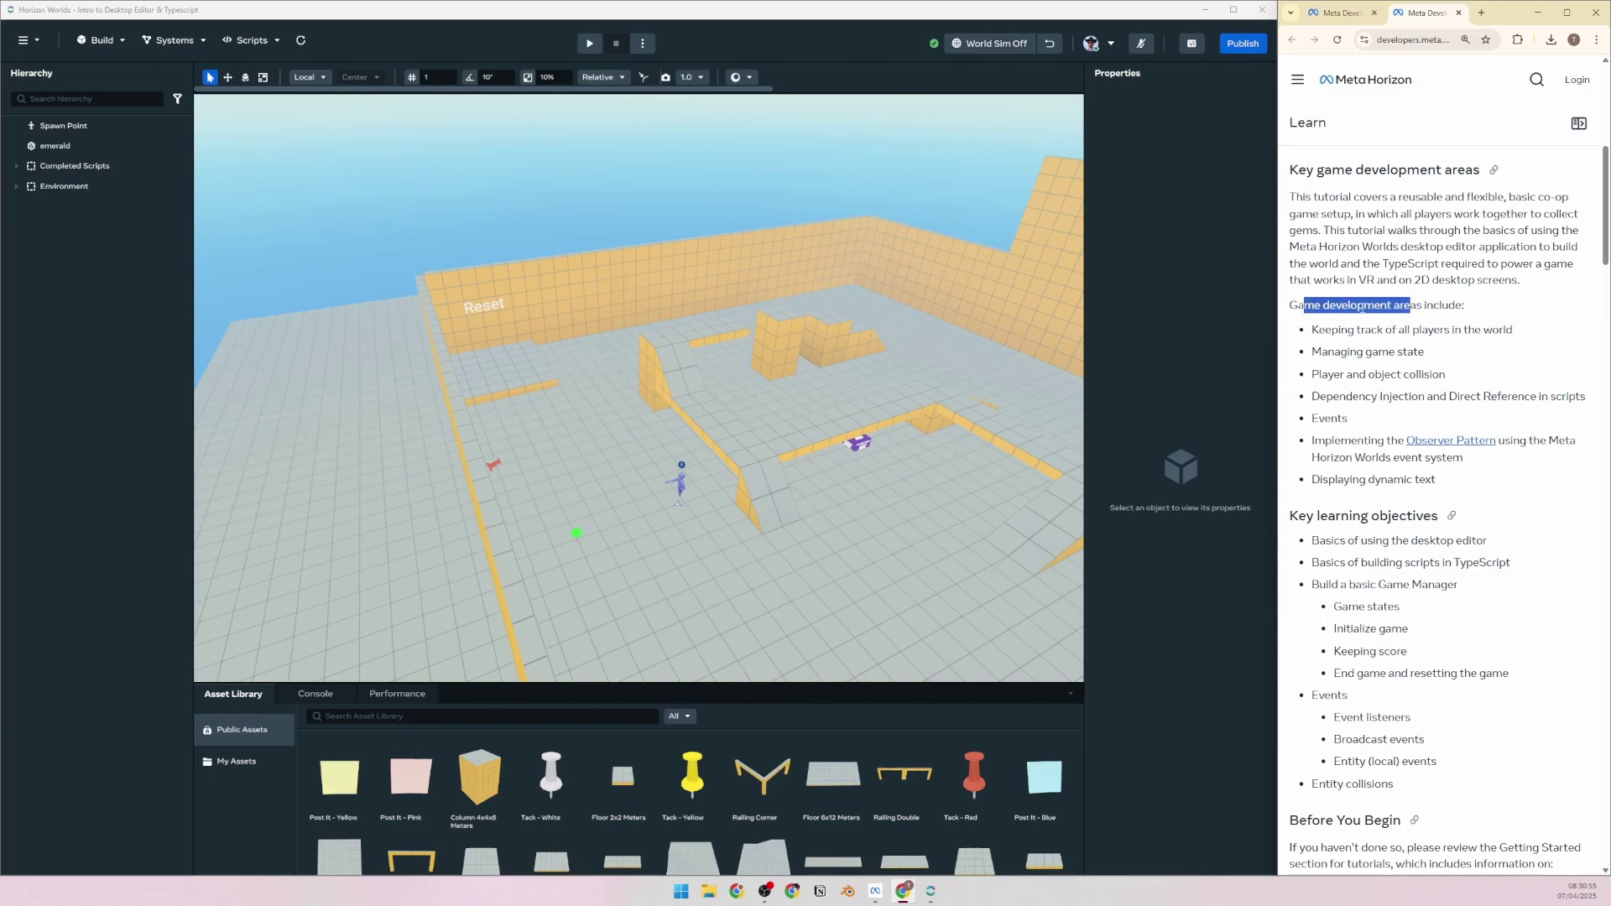
click(1431, 316)
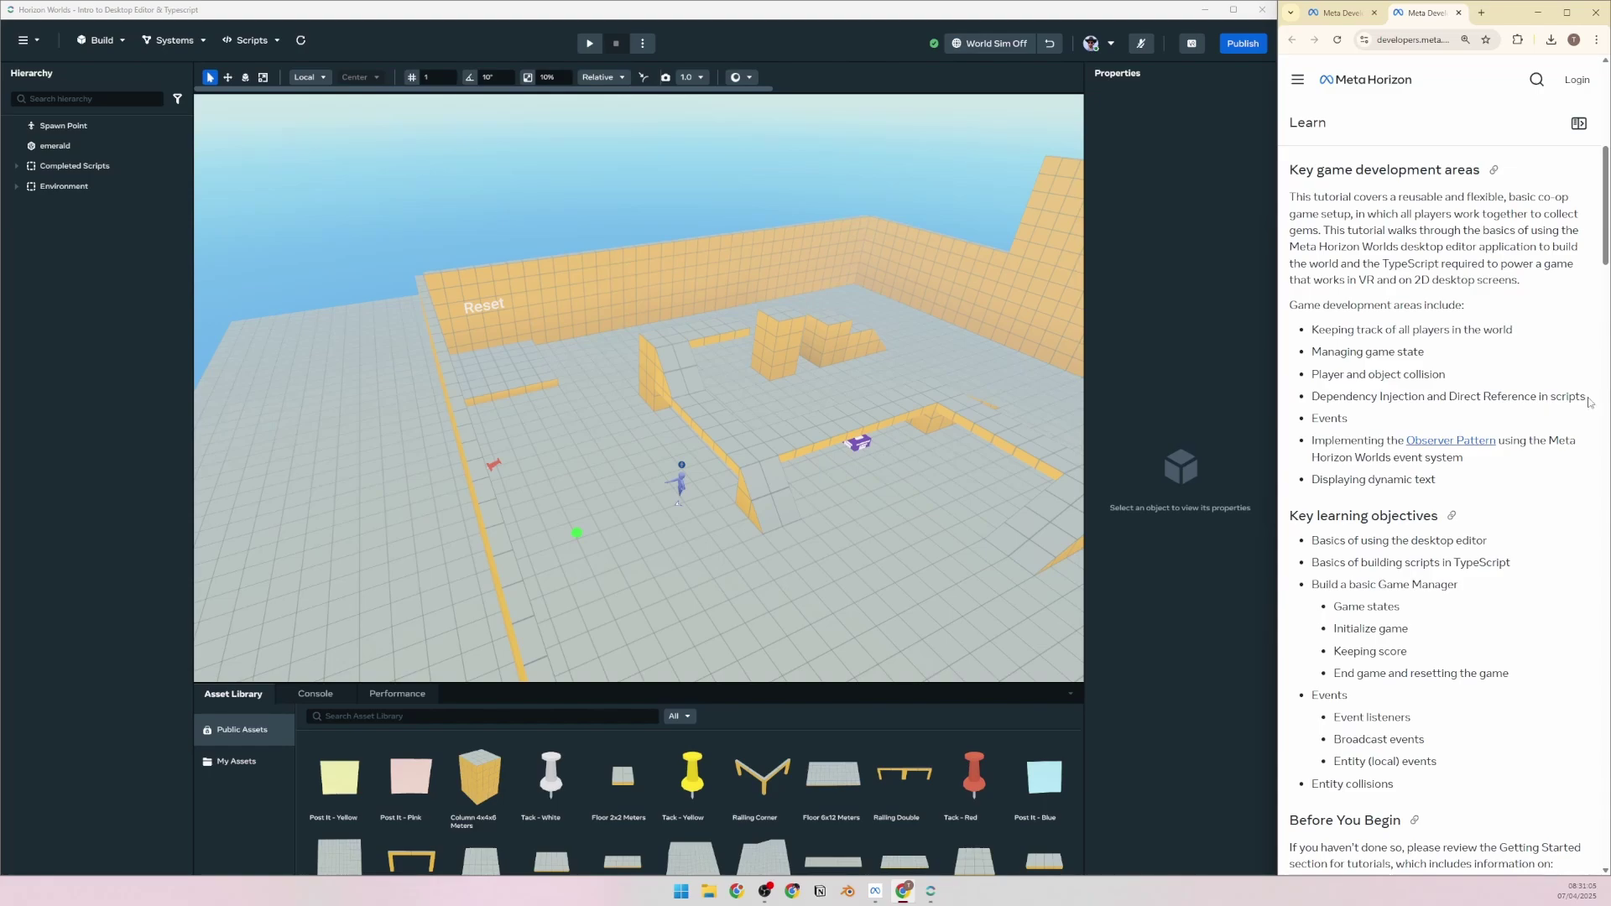
drag(1585, 401, 1319, 397)
click(1316, 397)
scroll(1377, 419, down, 1)
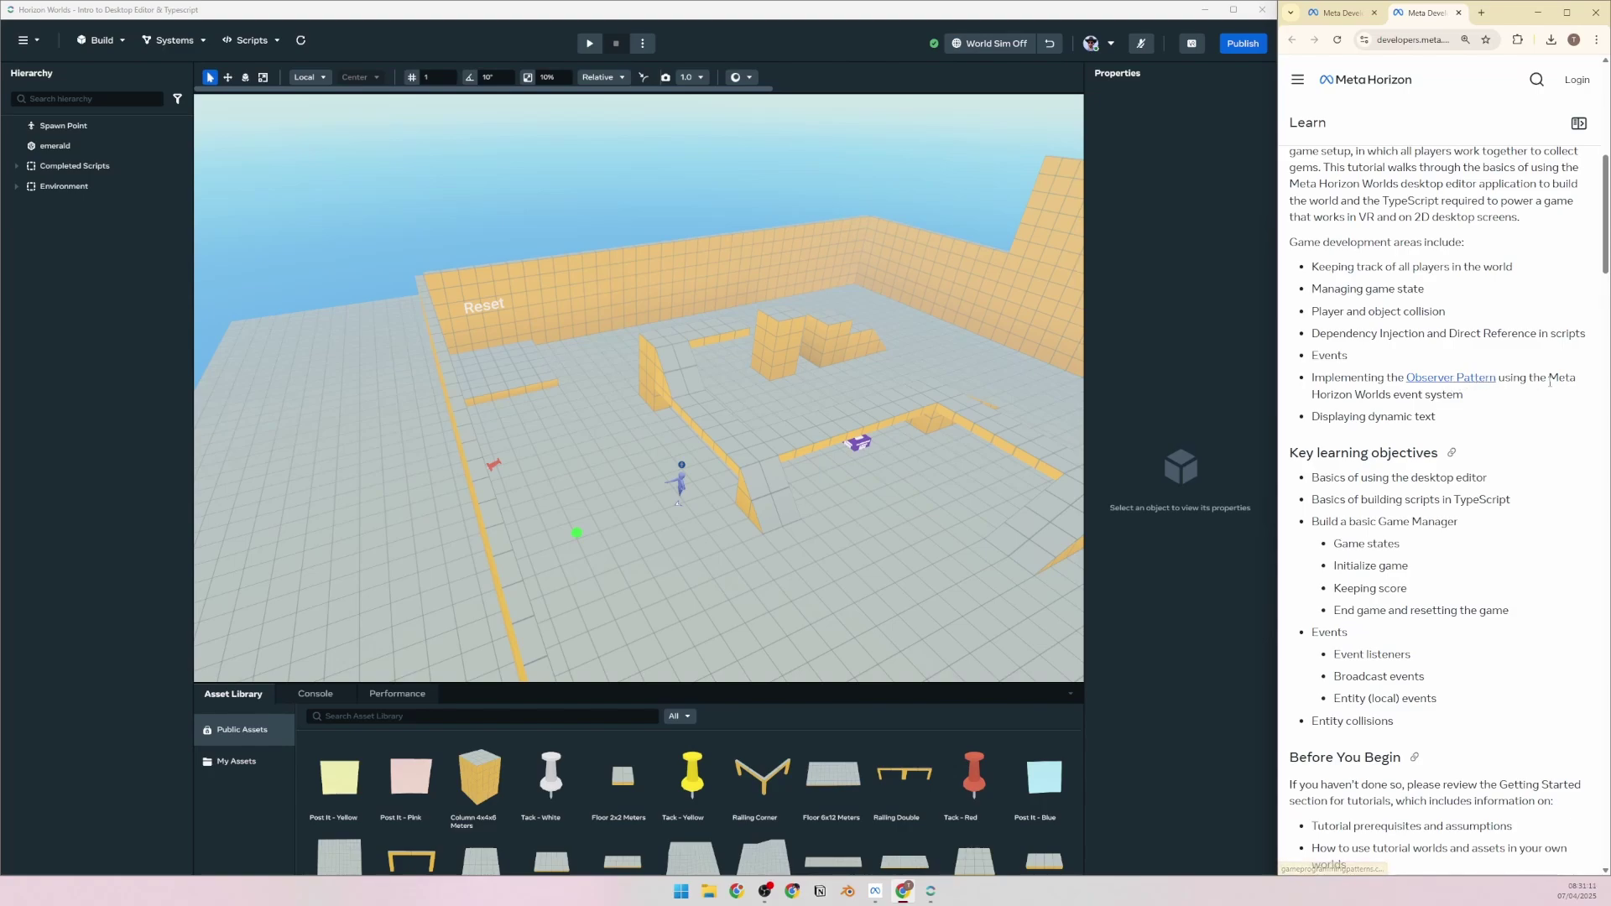
scroll(1418, 410, down, 1)
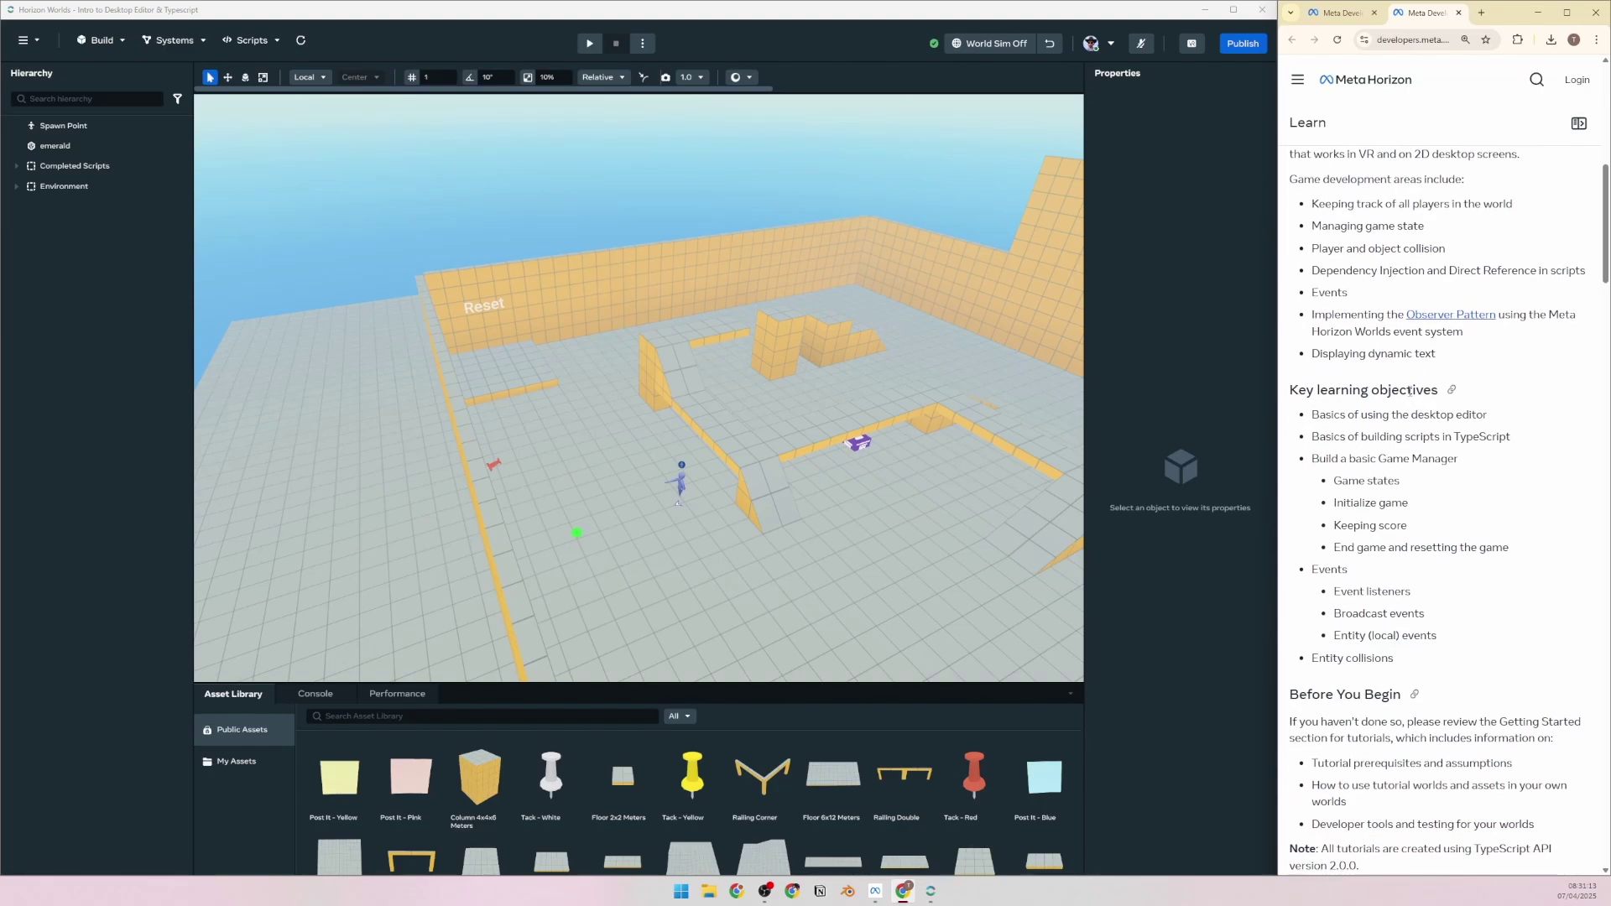
scroll(1385, 357, up, 1)
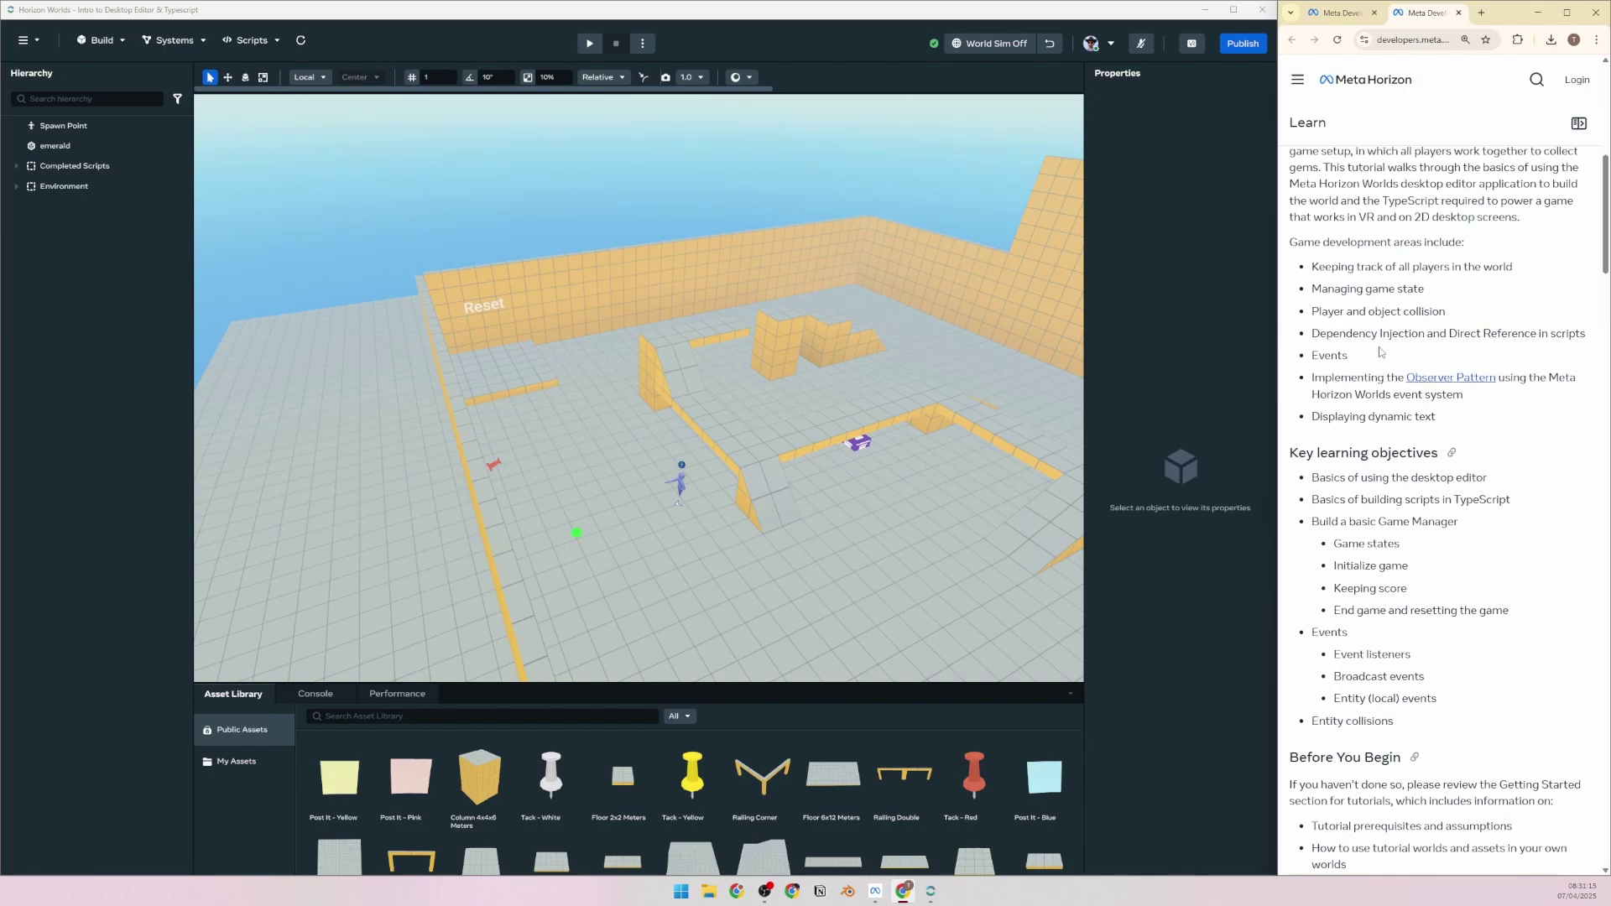
scroll(1380, 352, up, 1)
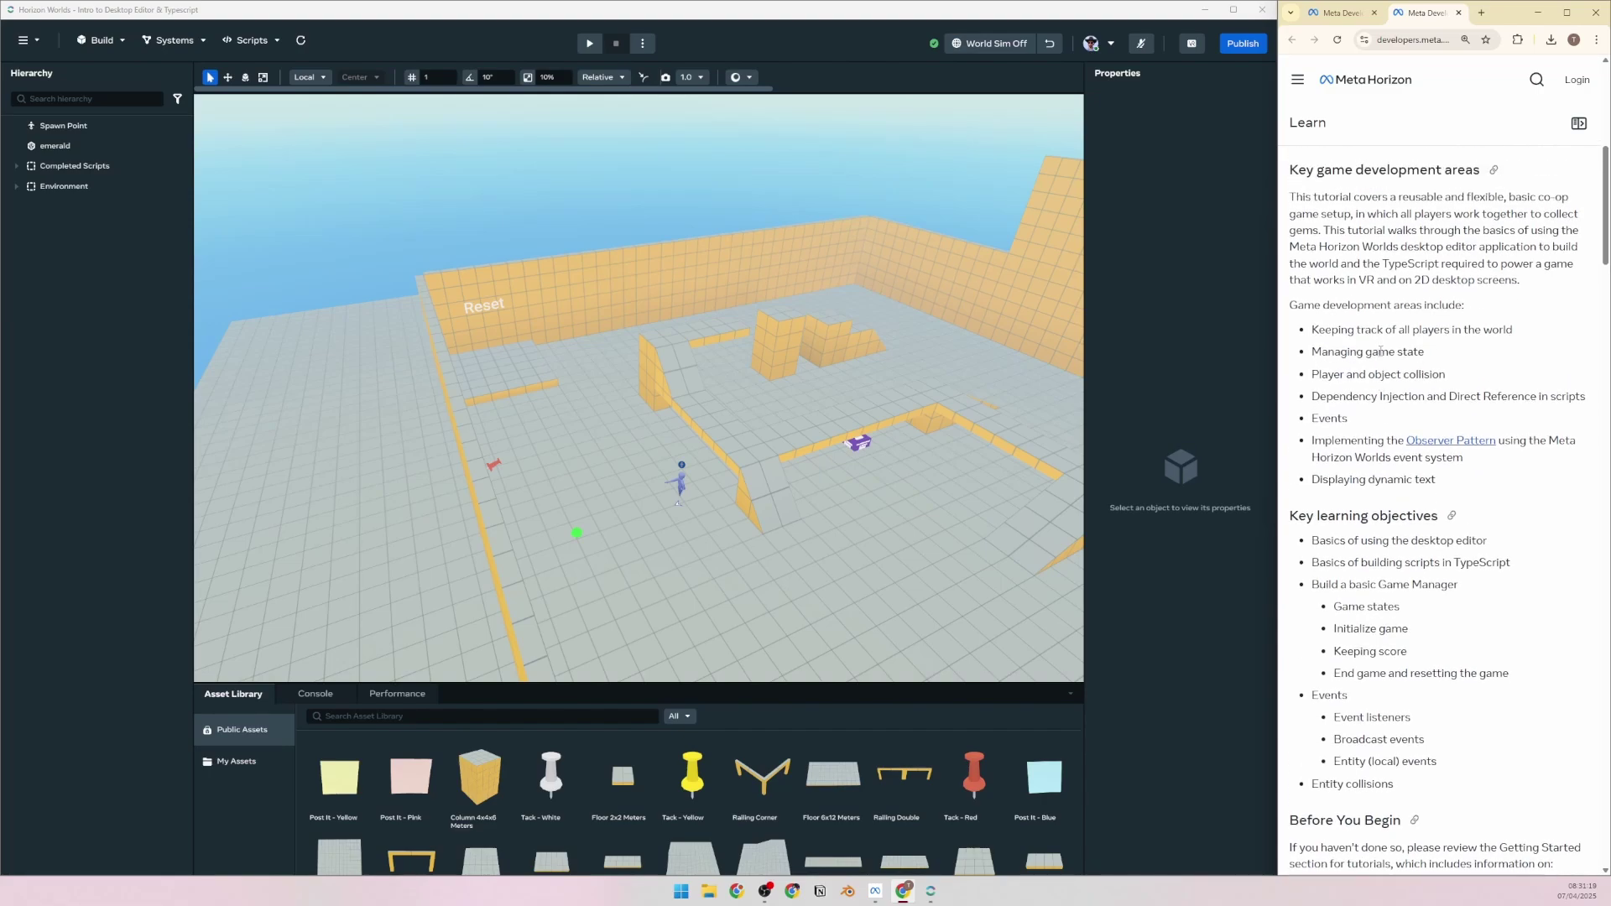
drag(1462, 485, 1315, 341)
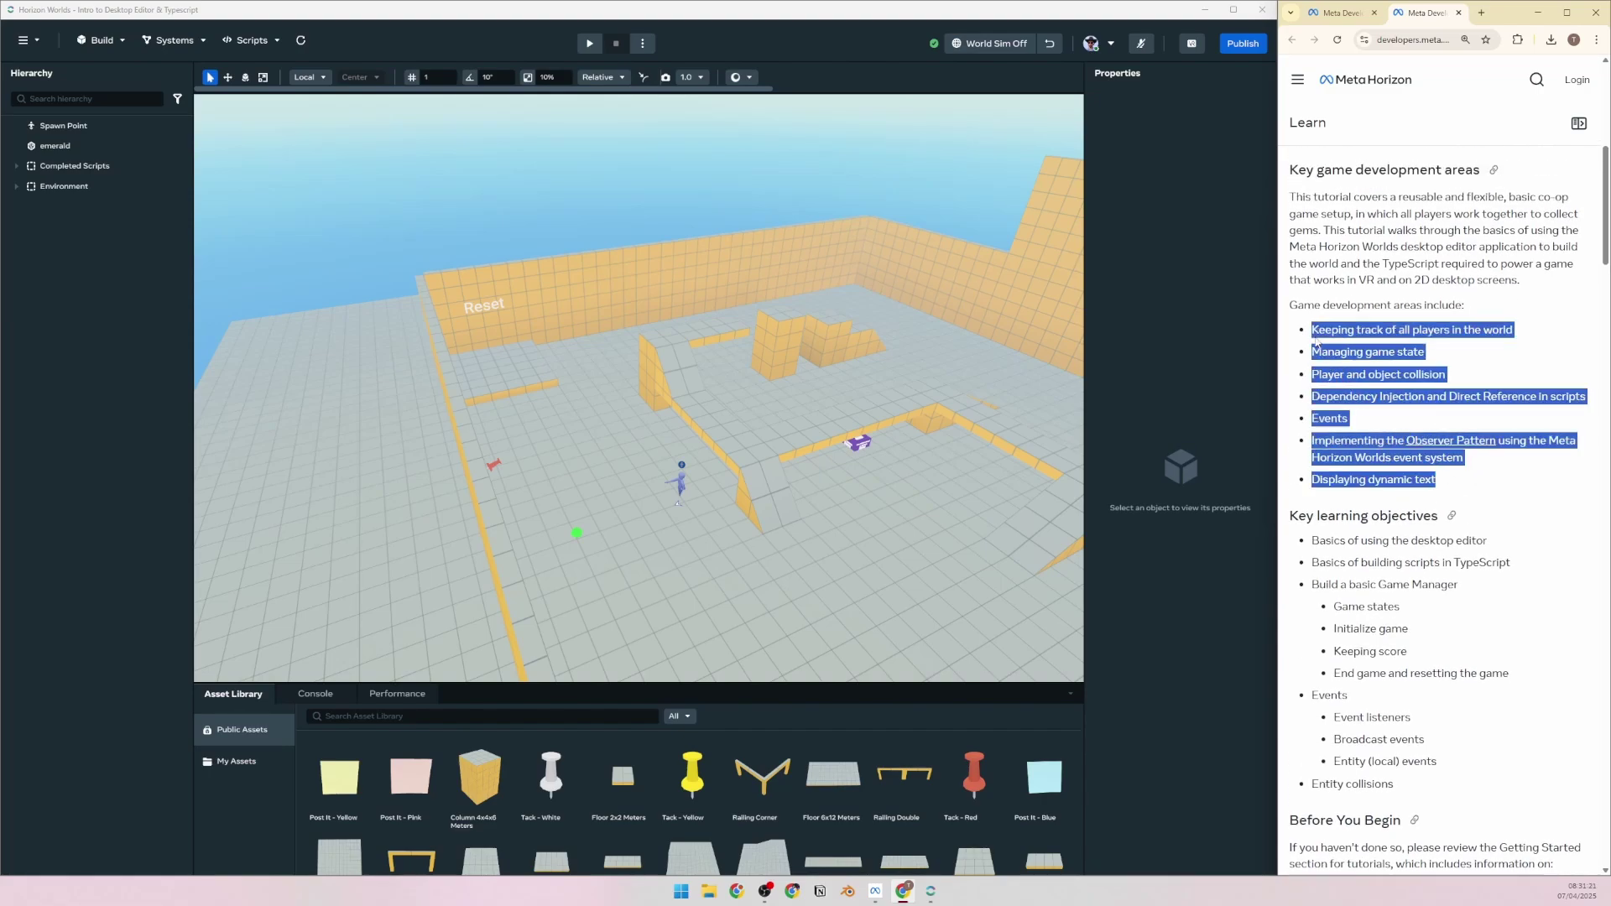
click(1361, 410)
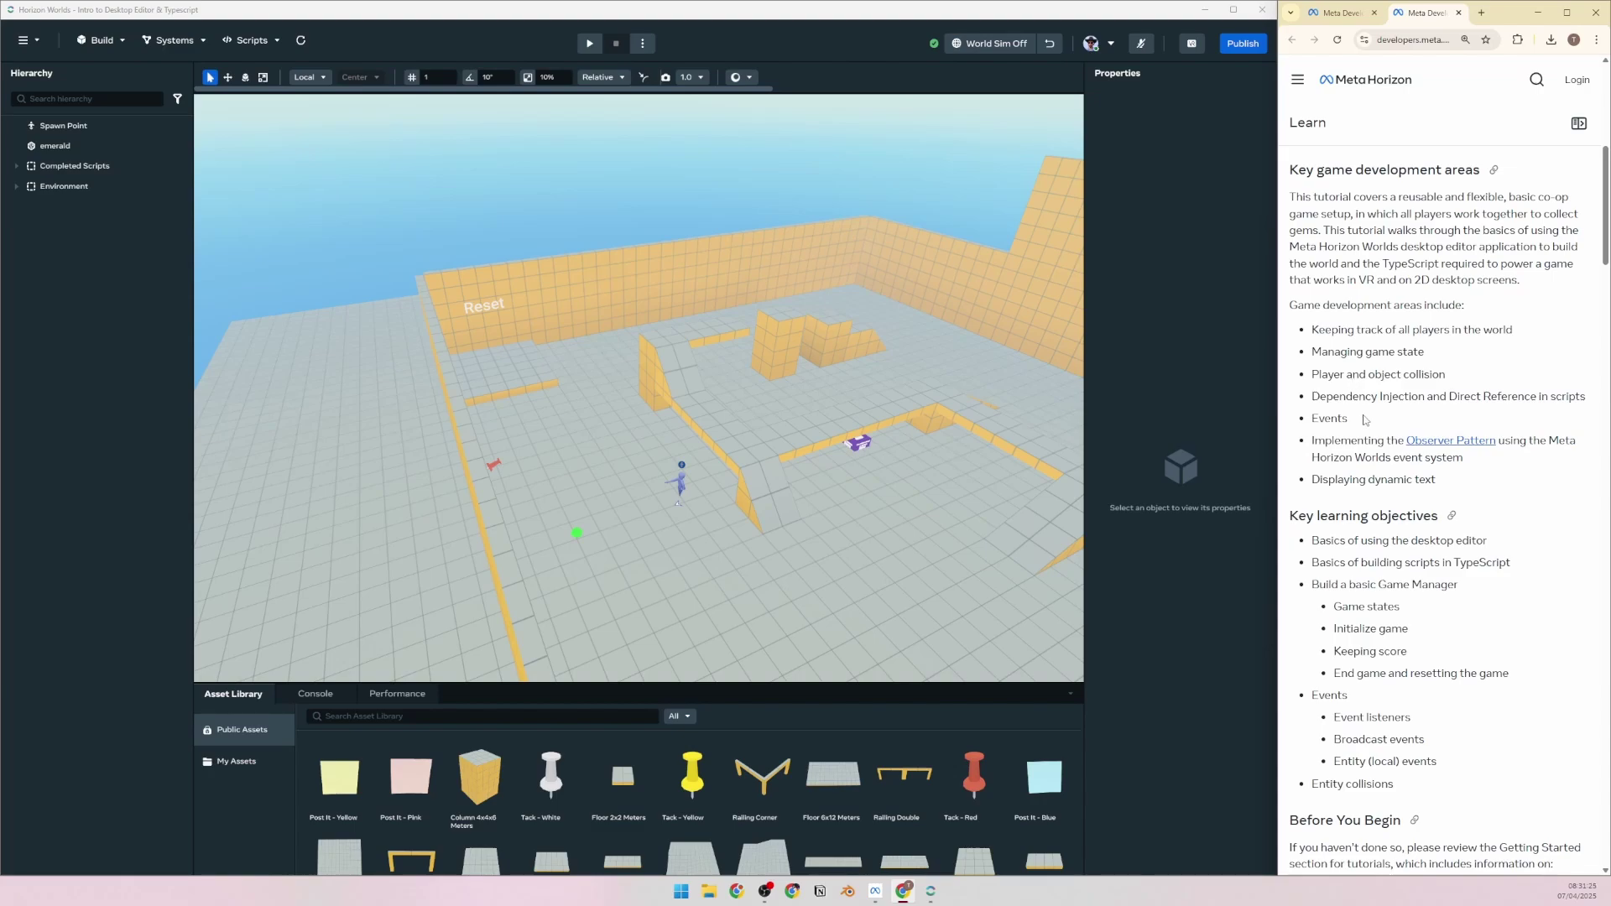
Read the key learning objectives on editor basics, TypeScript scripts, the Game Manager, events and entity collisions
scroll(1365, 420, down, 3)
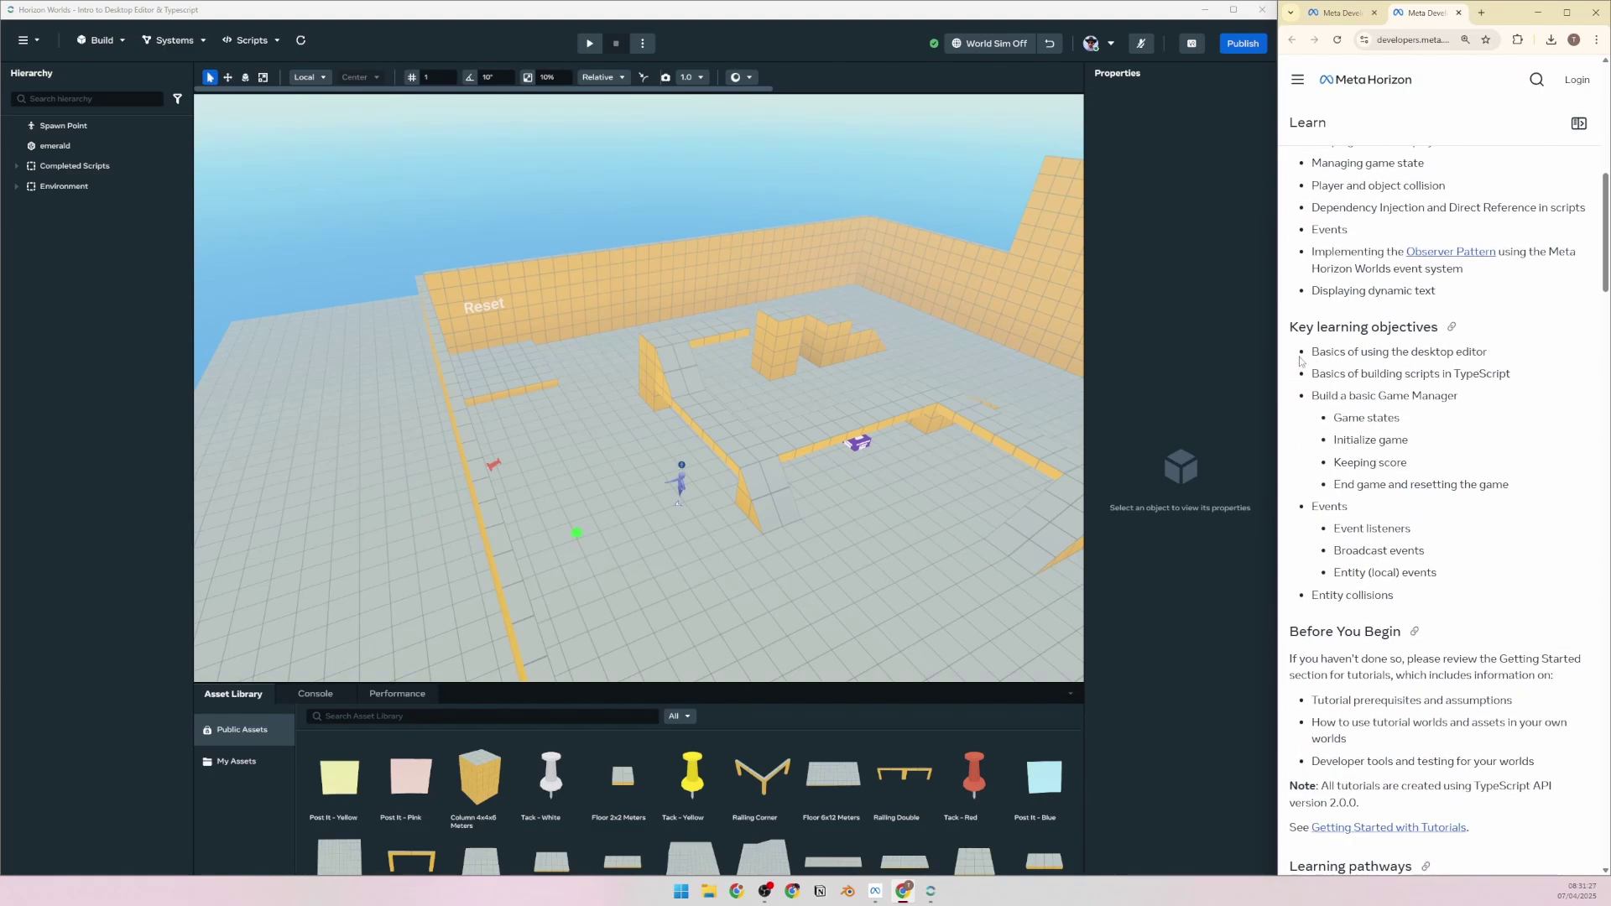
scroll(1300, 361, down, 1)
drag(1330, 288, 1502, 290)
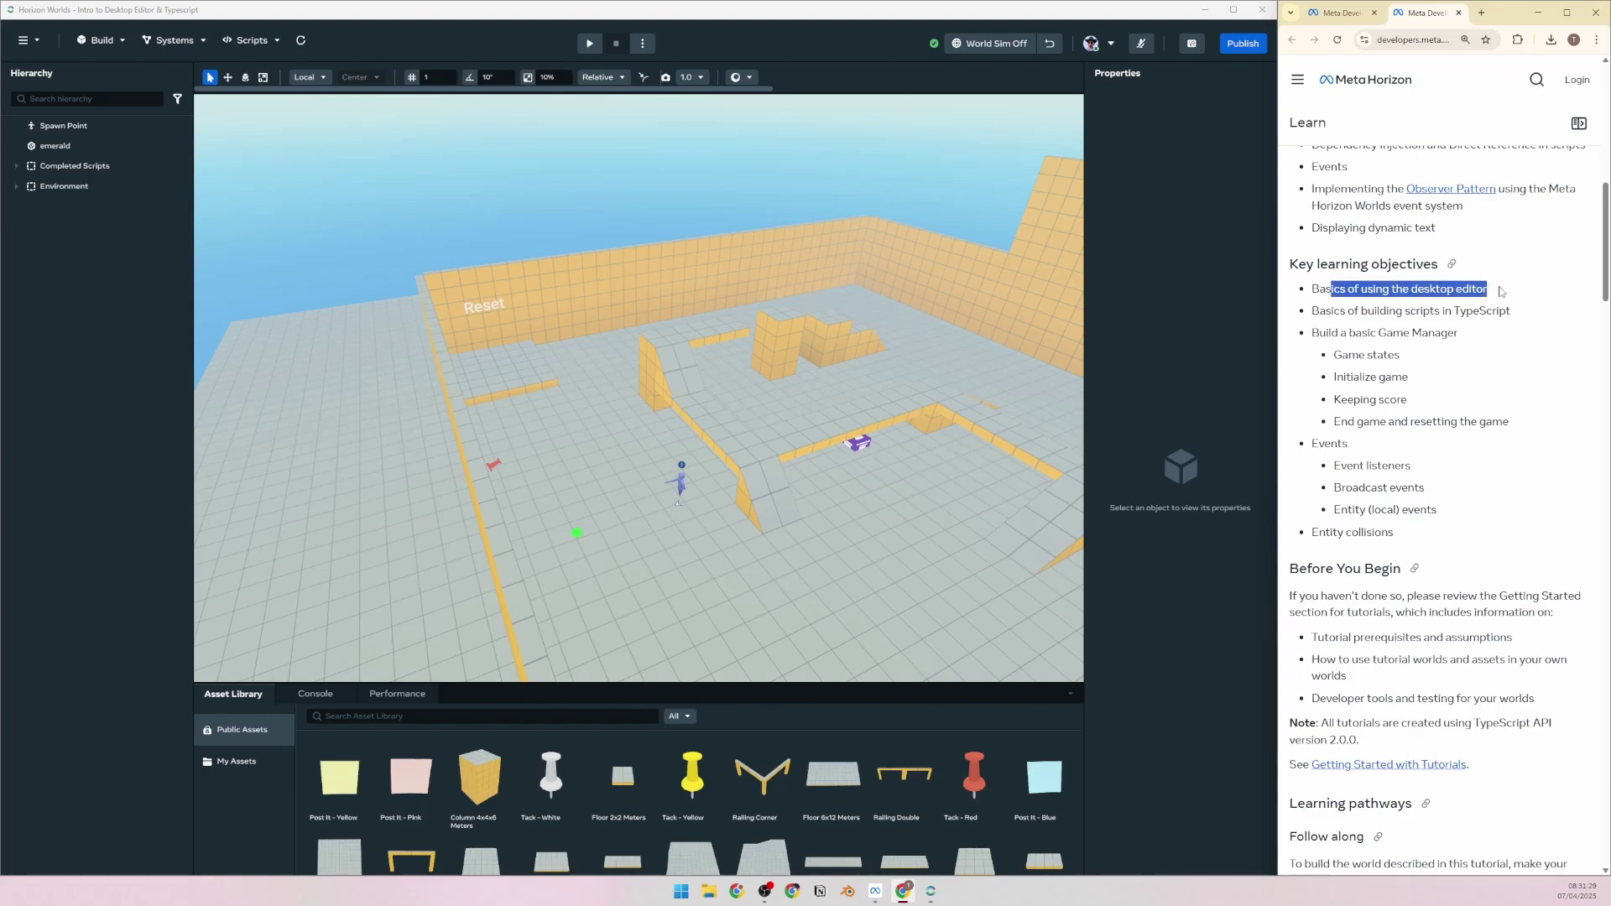
click(1444, 288)
drag(1368, 313, 1526, 312)
click(1450, 317)
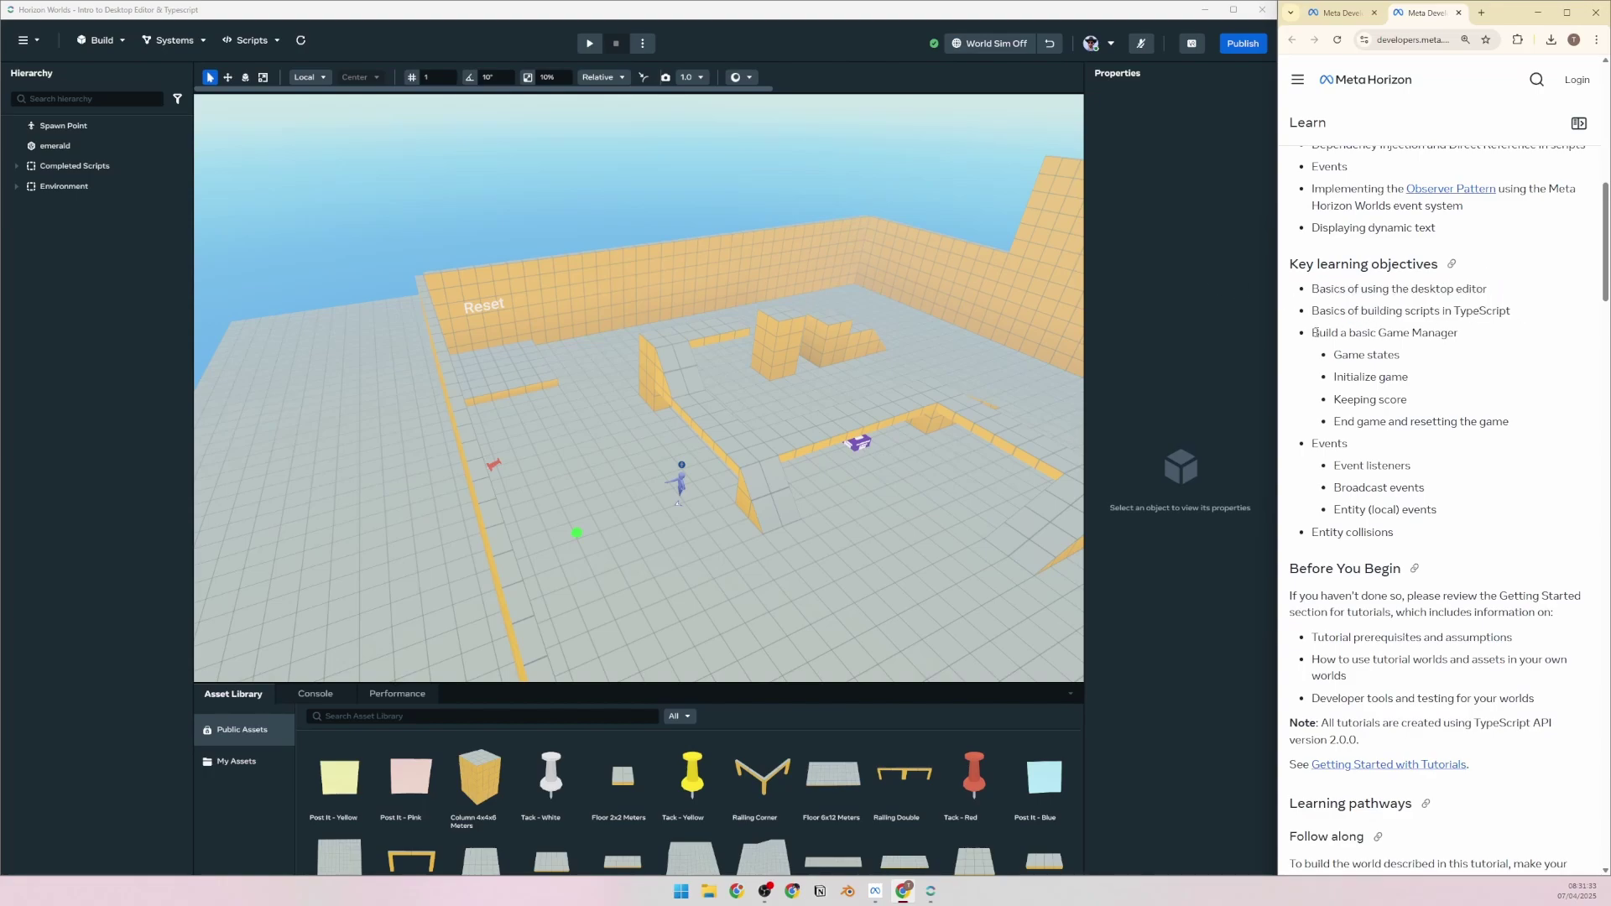
drag(1316, 332, 1481, 341)
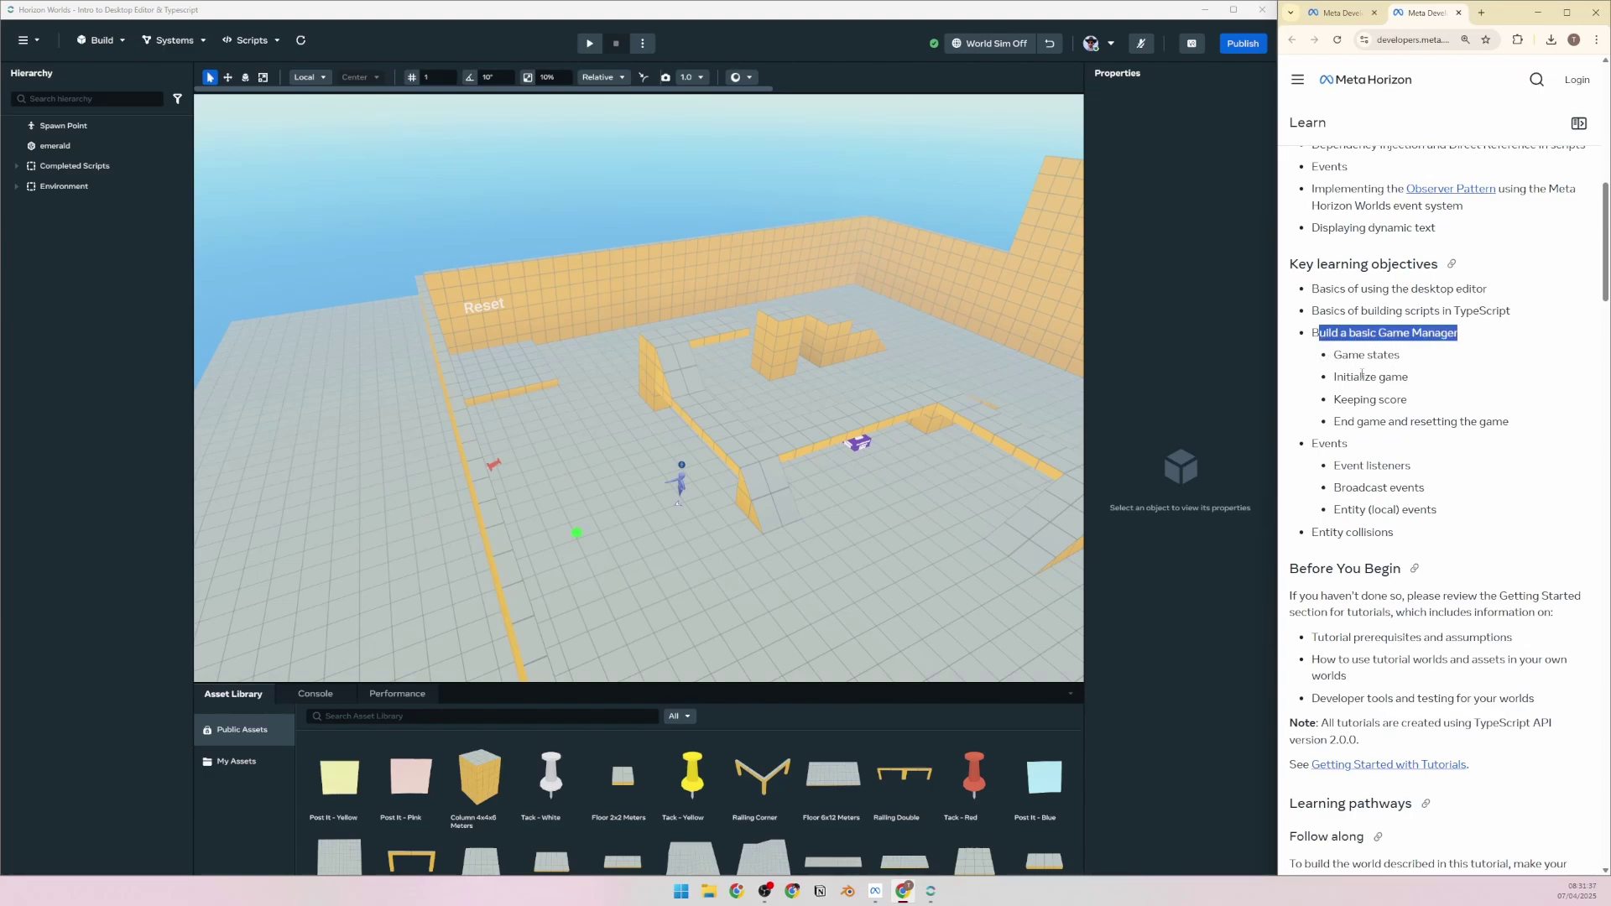
click(1335, 388)
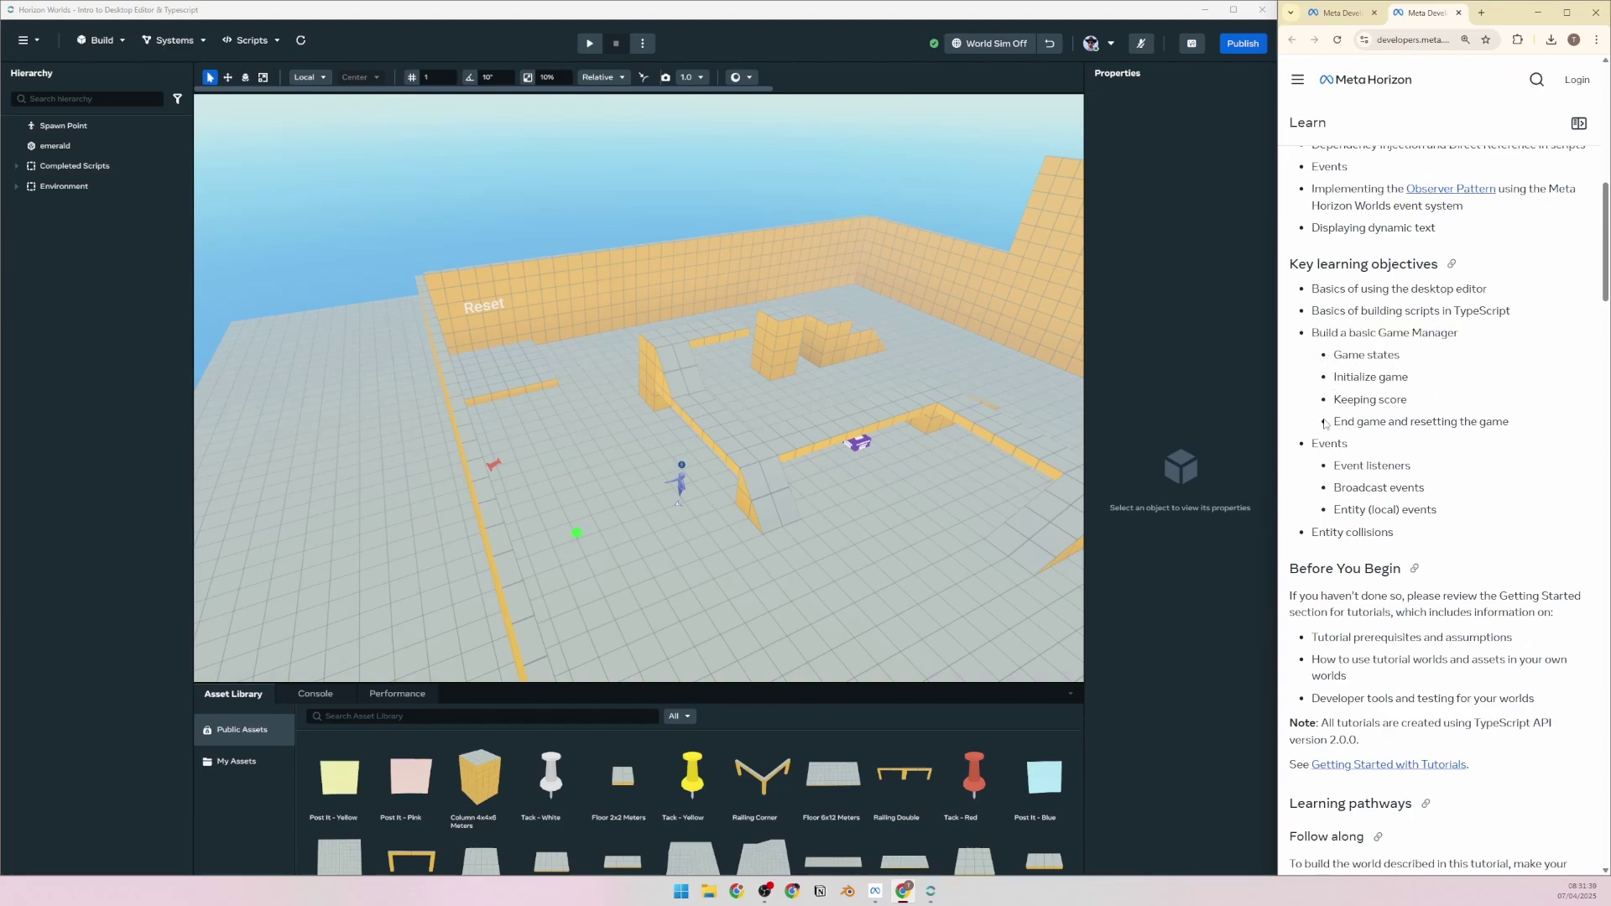
drag(1333, 422, 1496, 422)
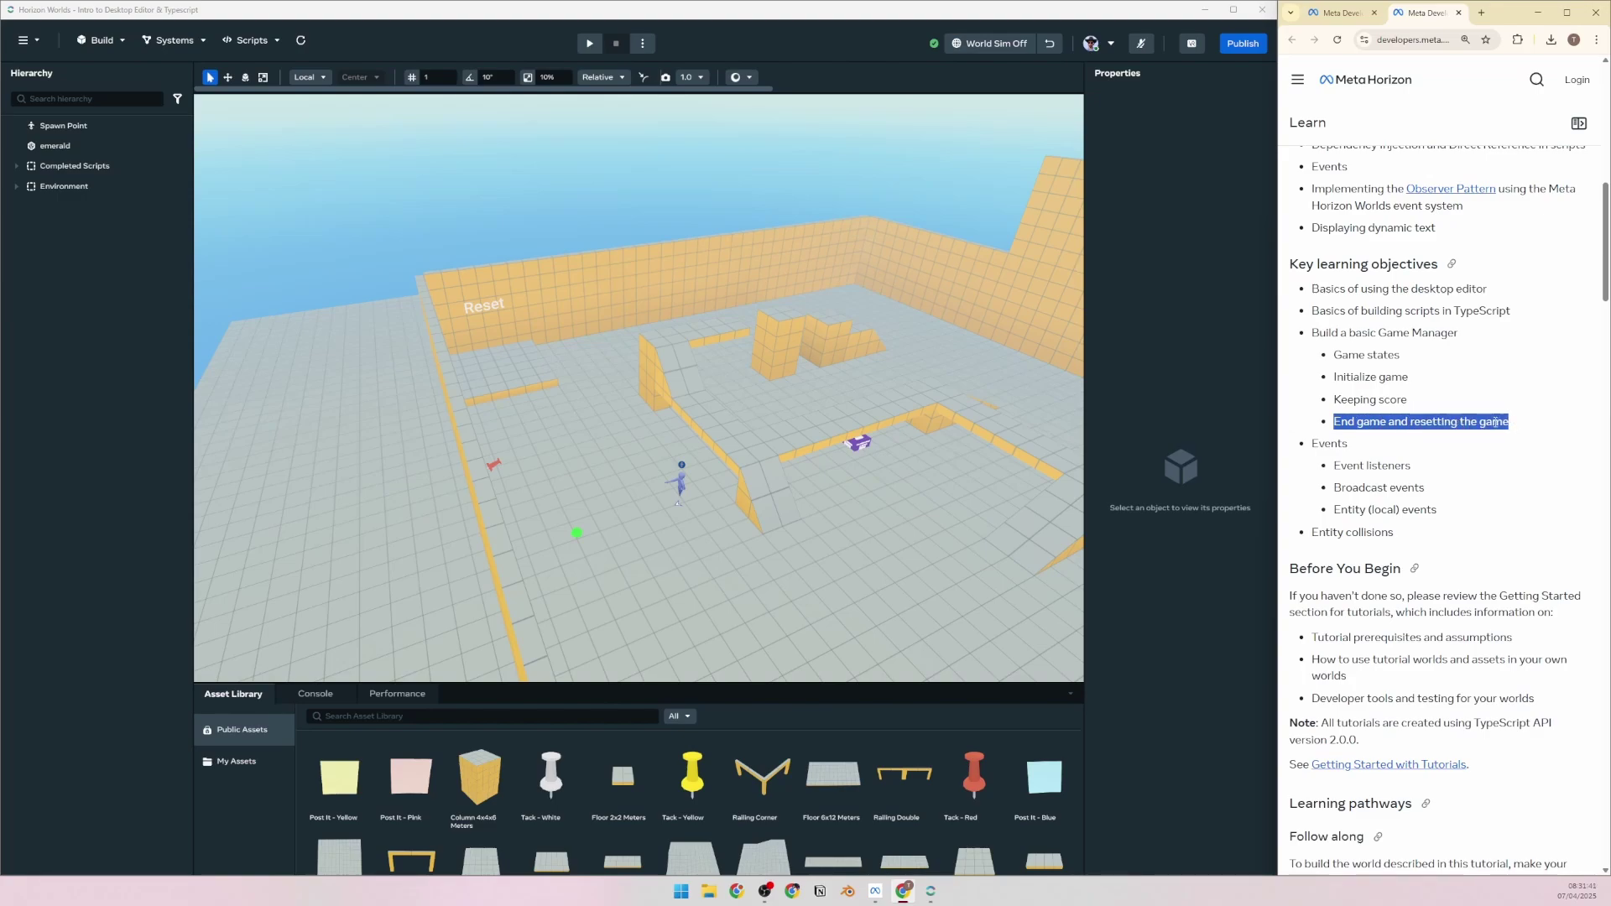
click(1435, 440)
scroll(1343, 435, down, 1)
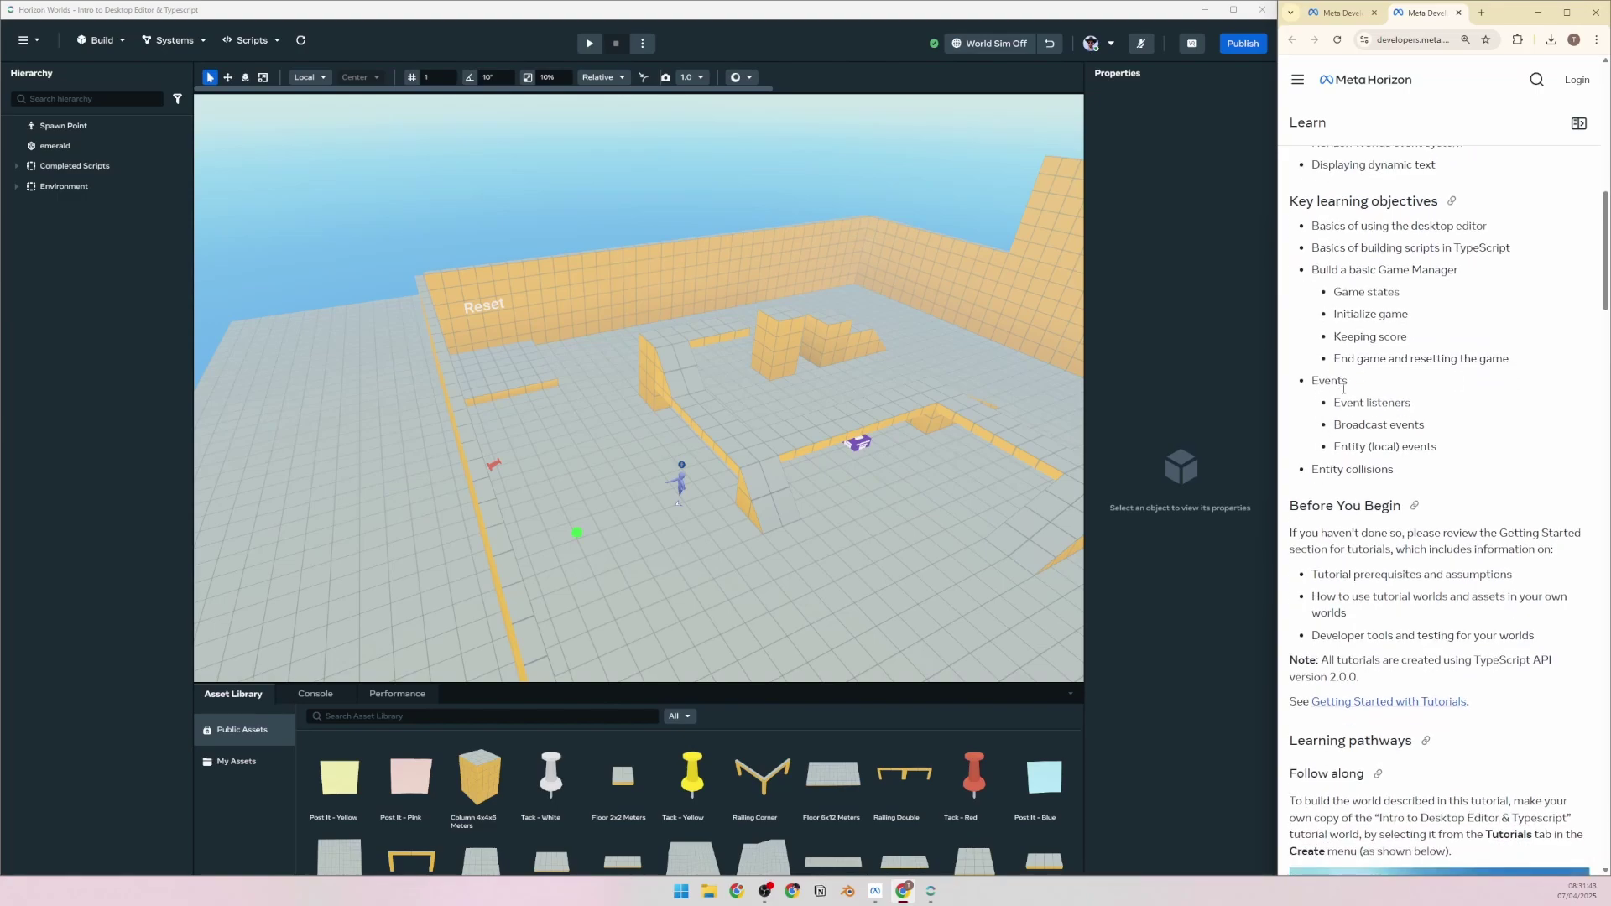
drag(1350, 402, 1440, 409)
drag(1332, 424, 1392, 447)
click(1375, 452)
drag(1319, 469, 1414, 474)
click(1430, 417)
Read the Before You Begin section, covering the tutorial prerequisites, developer tools and the TypeScript API version note
scroll(1430, 417, down, 4)
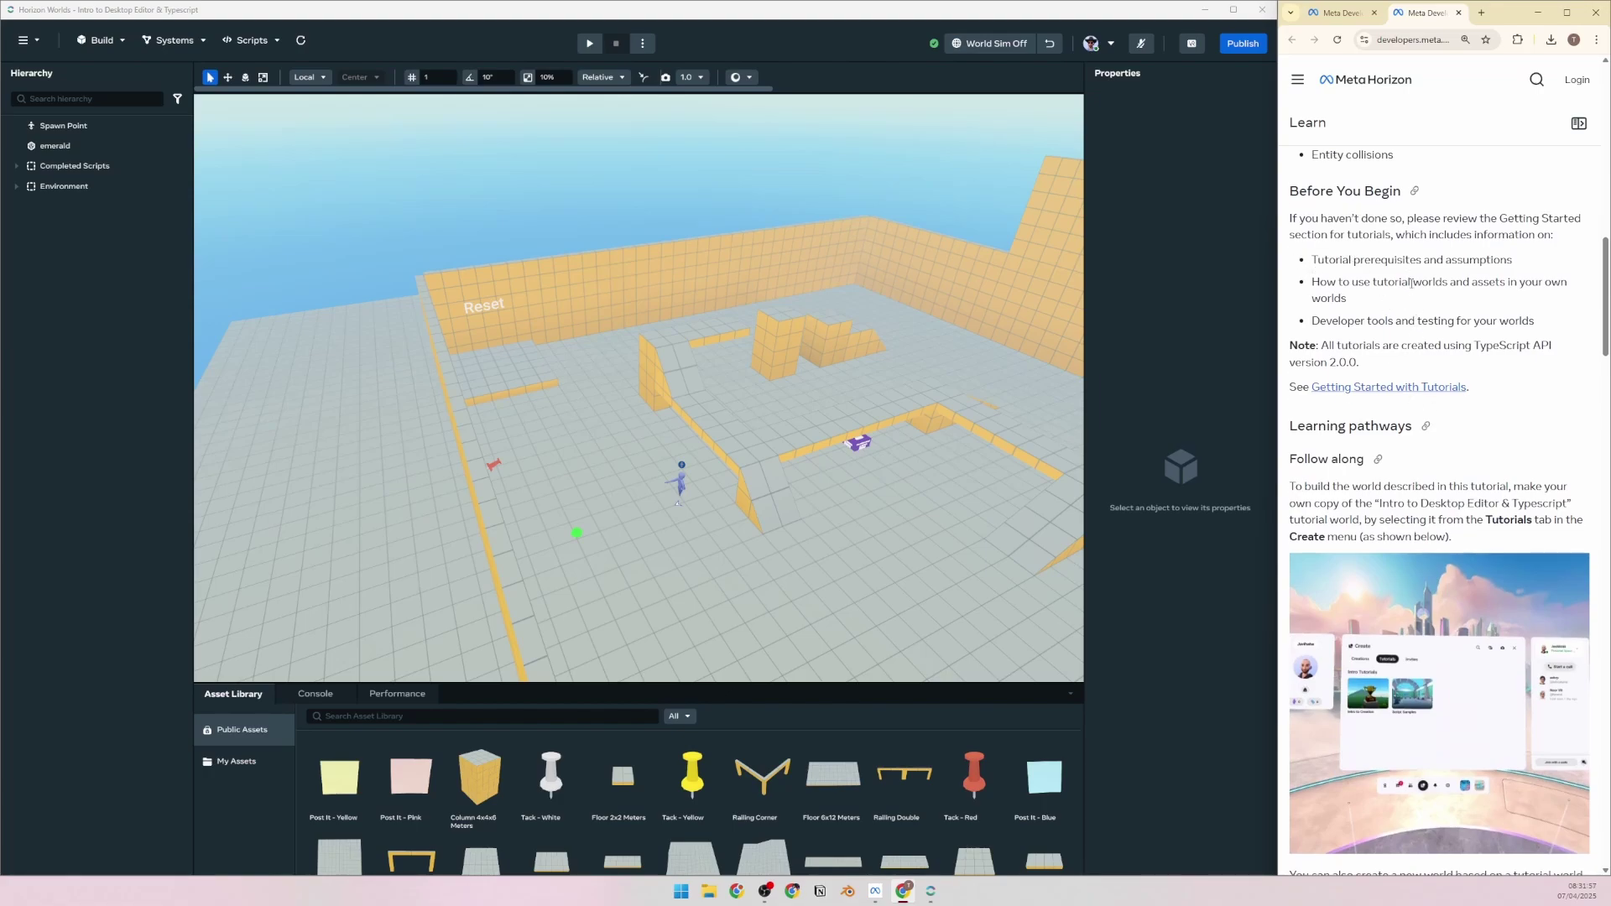
drag(1338, 260, 1516, 262)
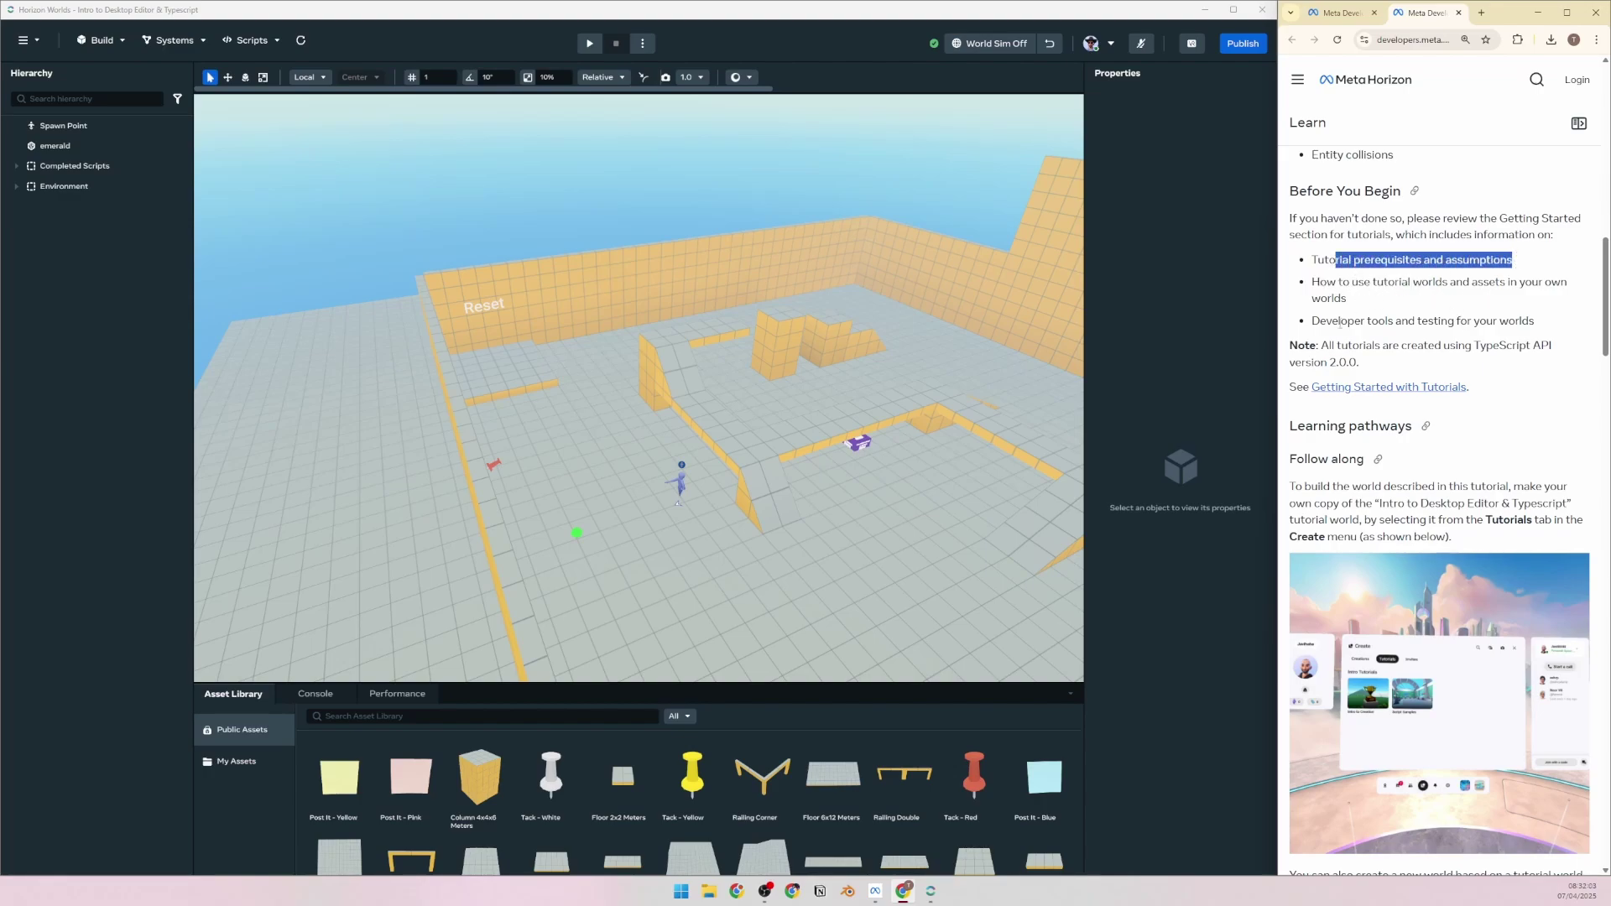
drag(1339, 322, 1528, 334)
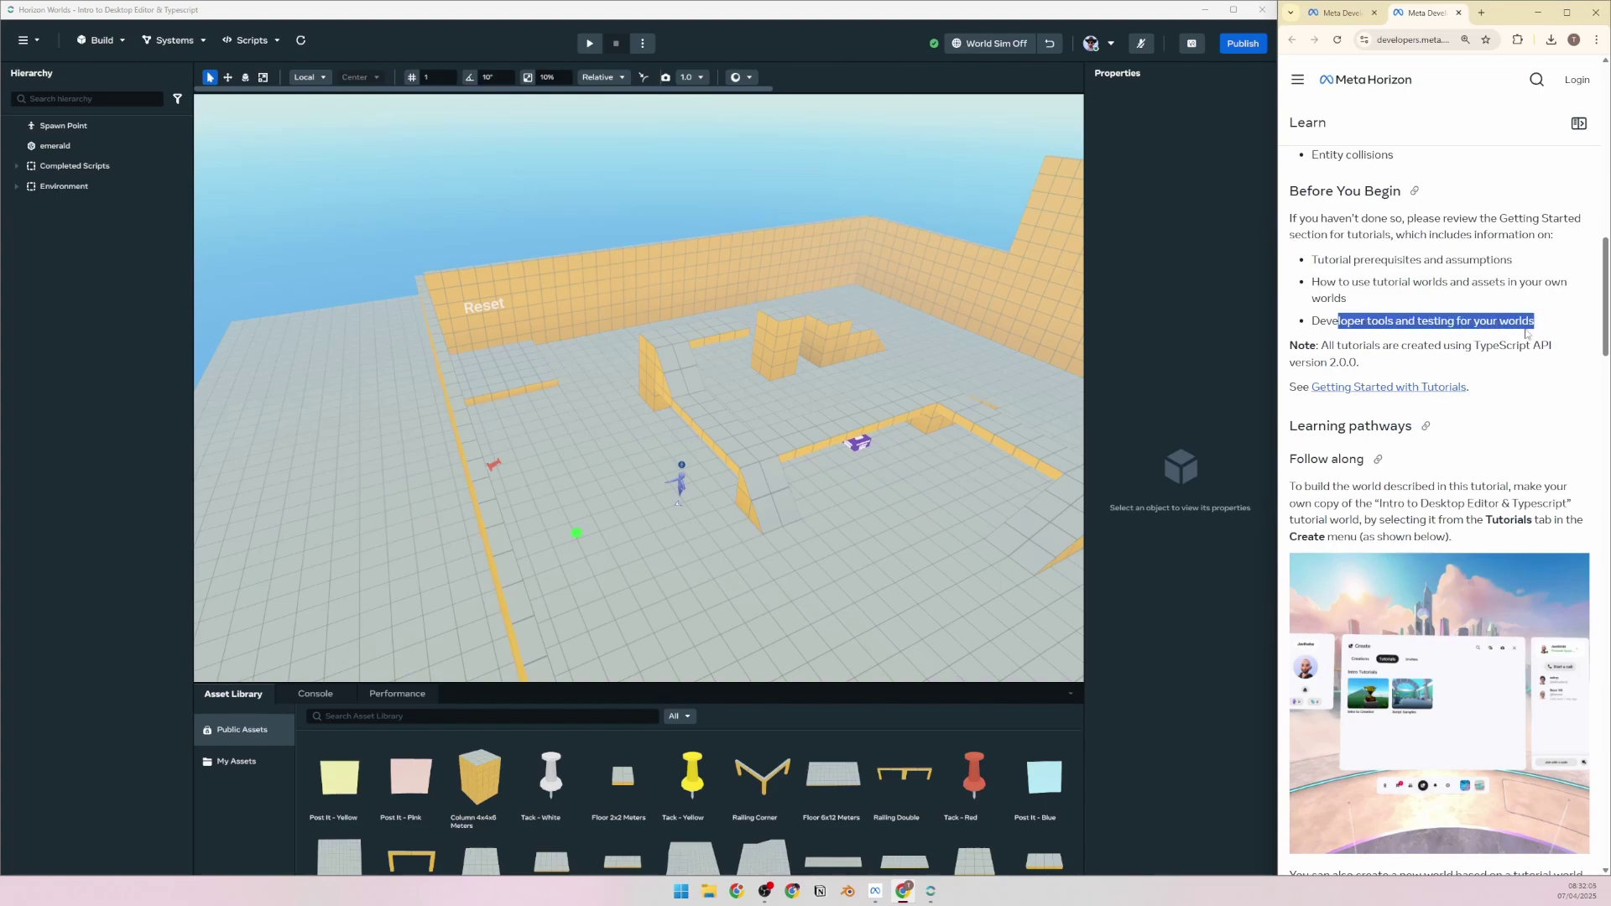
scroll(1329, 238, down, 2)
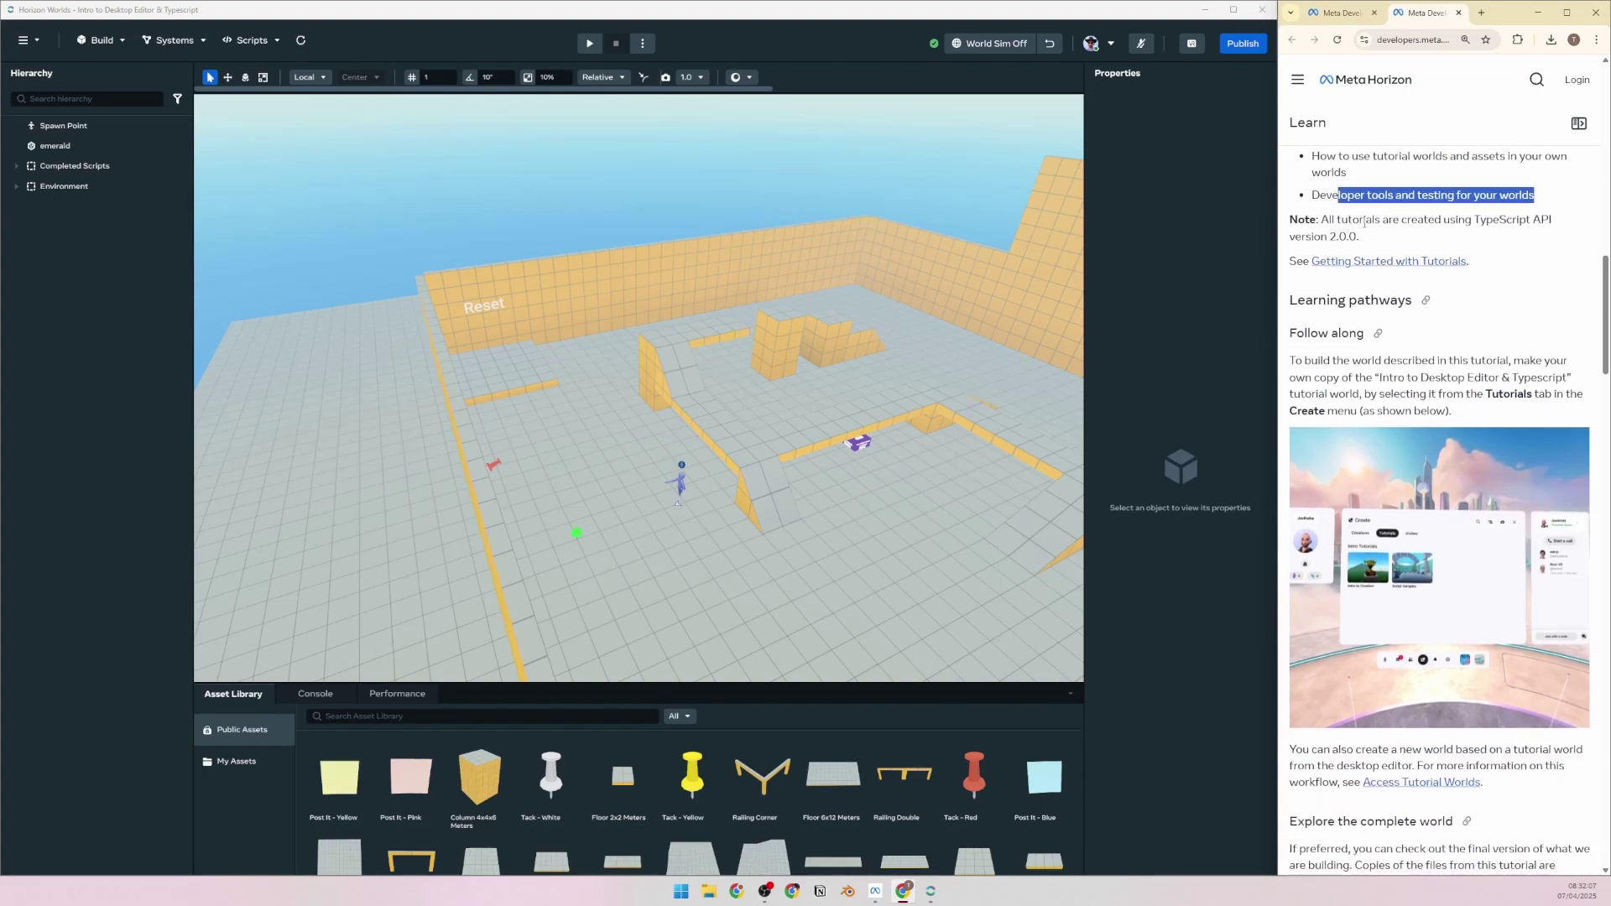
drag(1471, 220, 1554, 220)
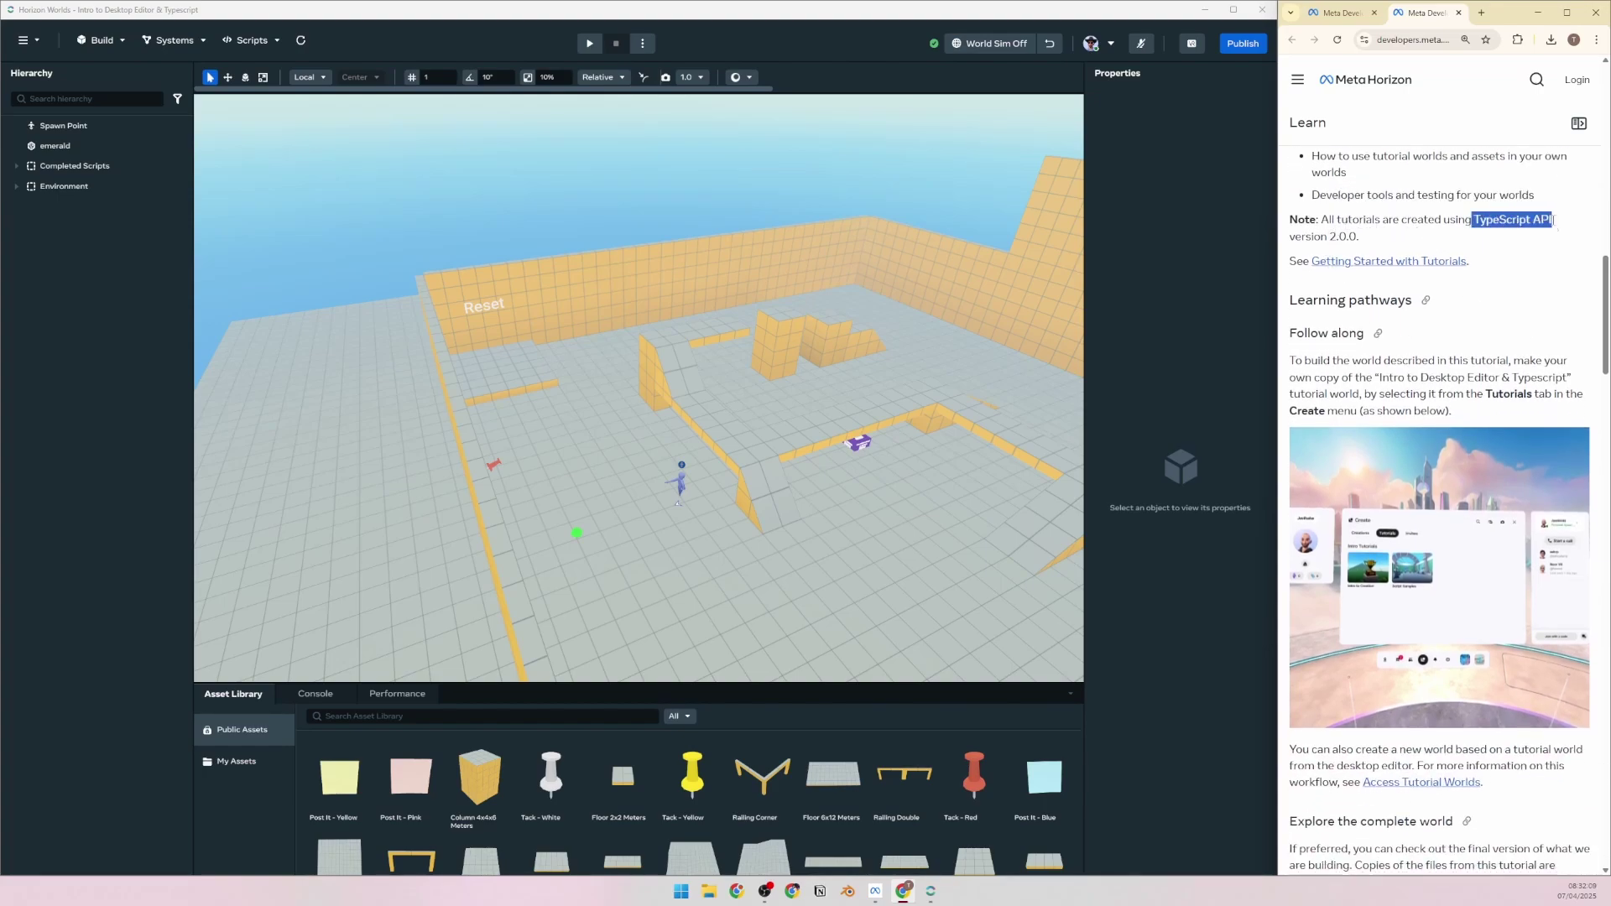
click(1383, 238)
scroll(1369, 605, up, 4)
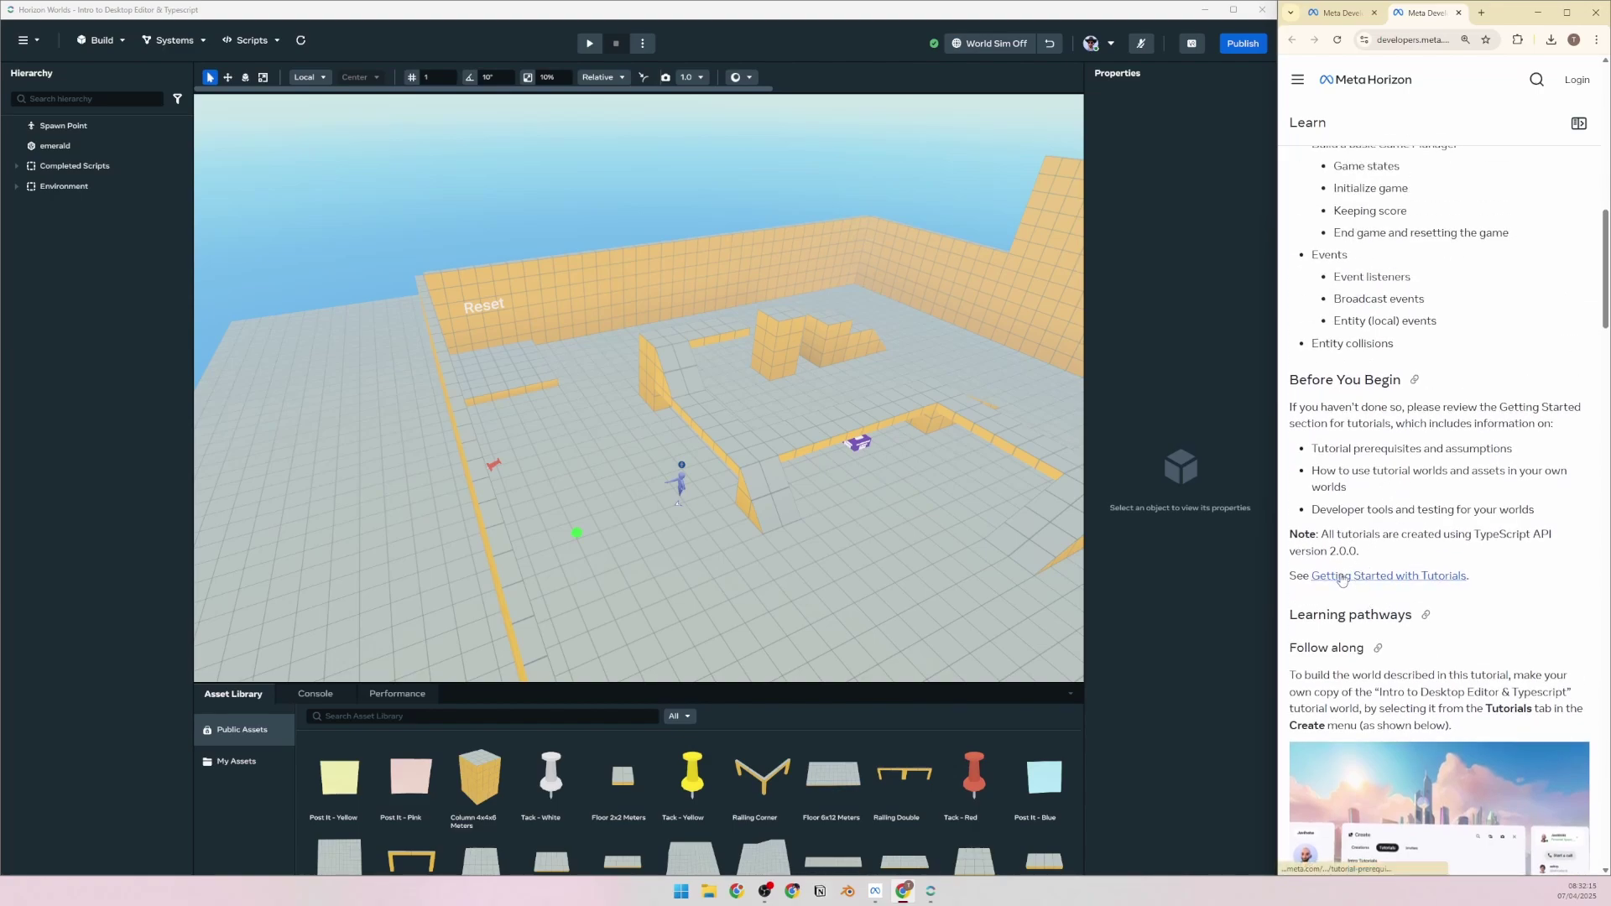
scroll(1367, 485, up, 2)
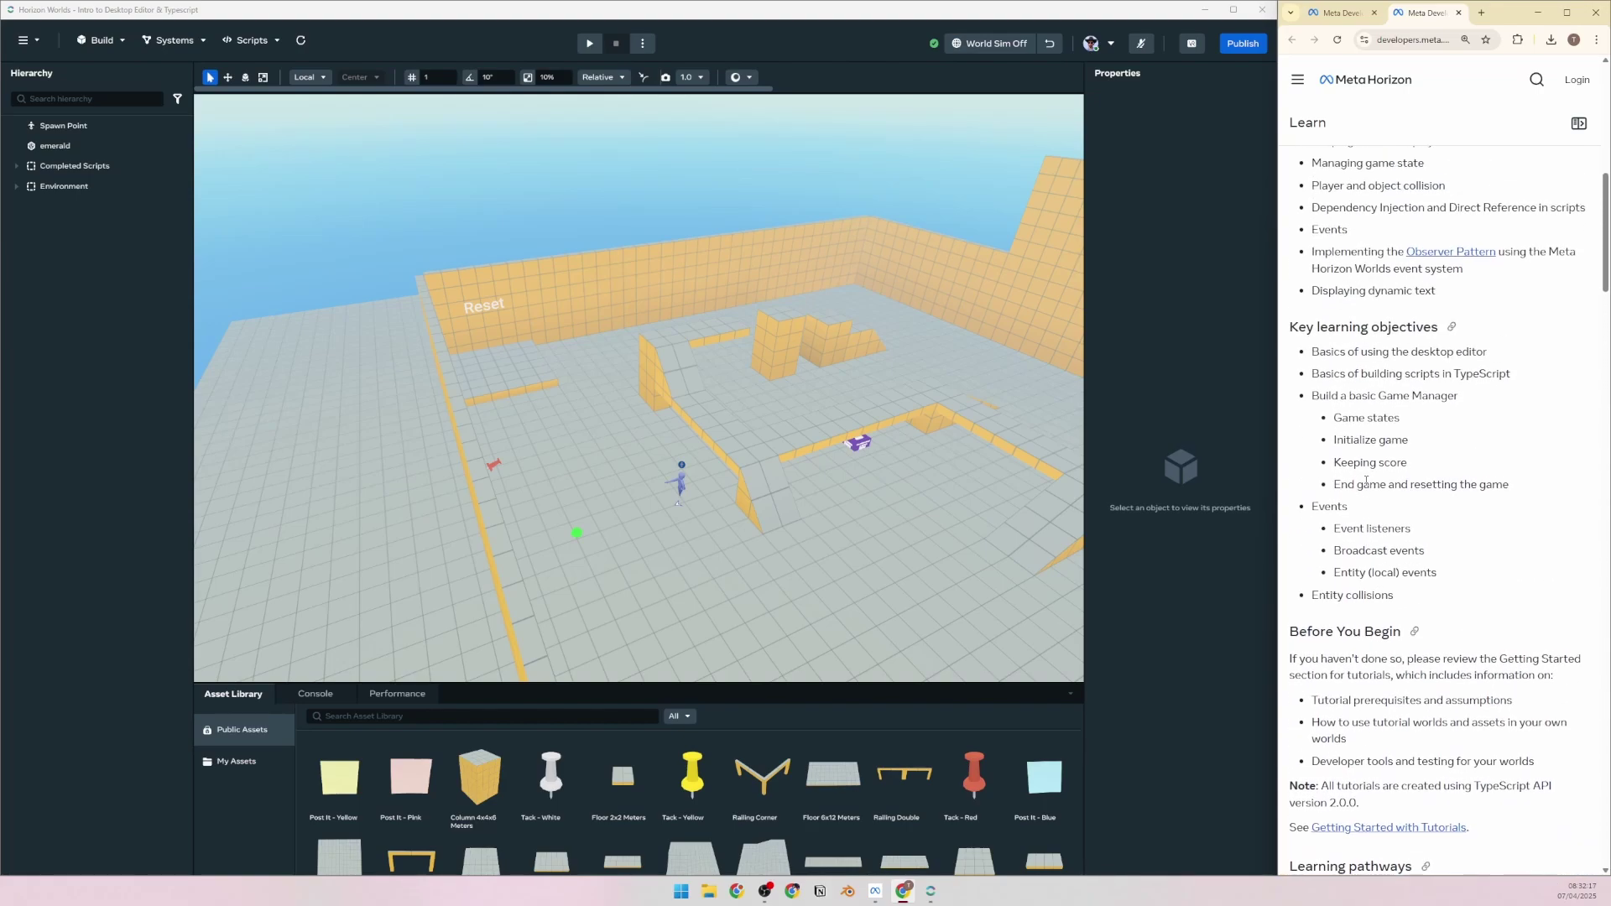
scroll(1366, 484, down, 4)
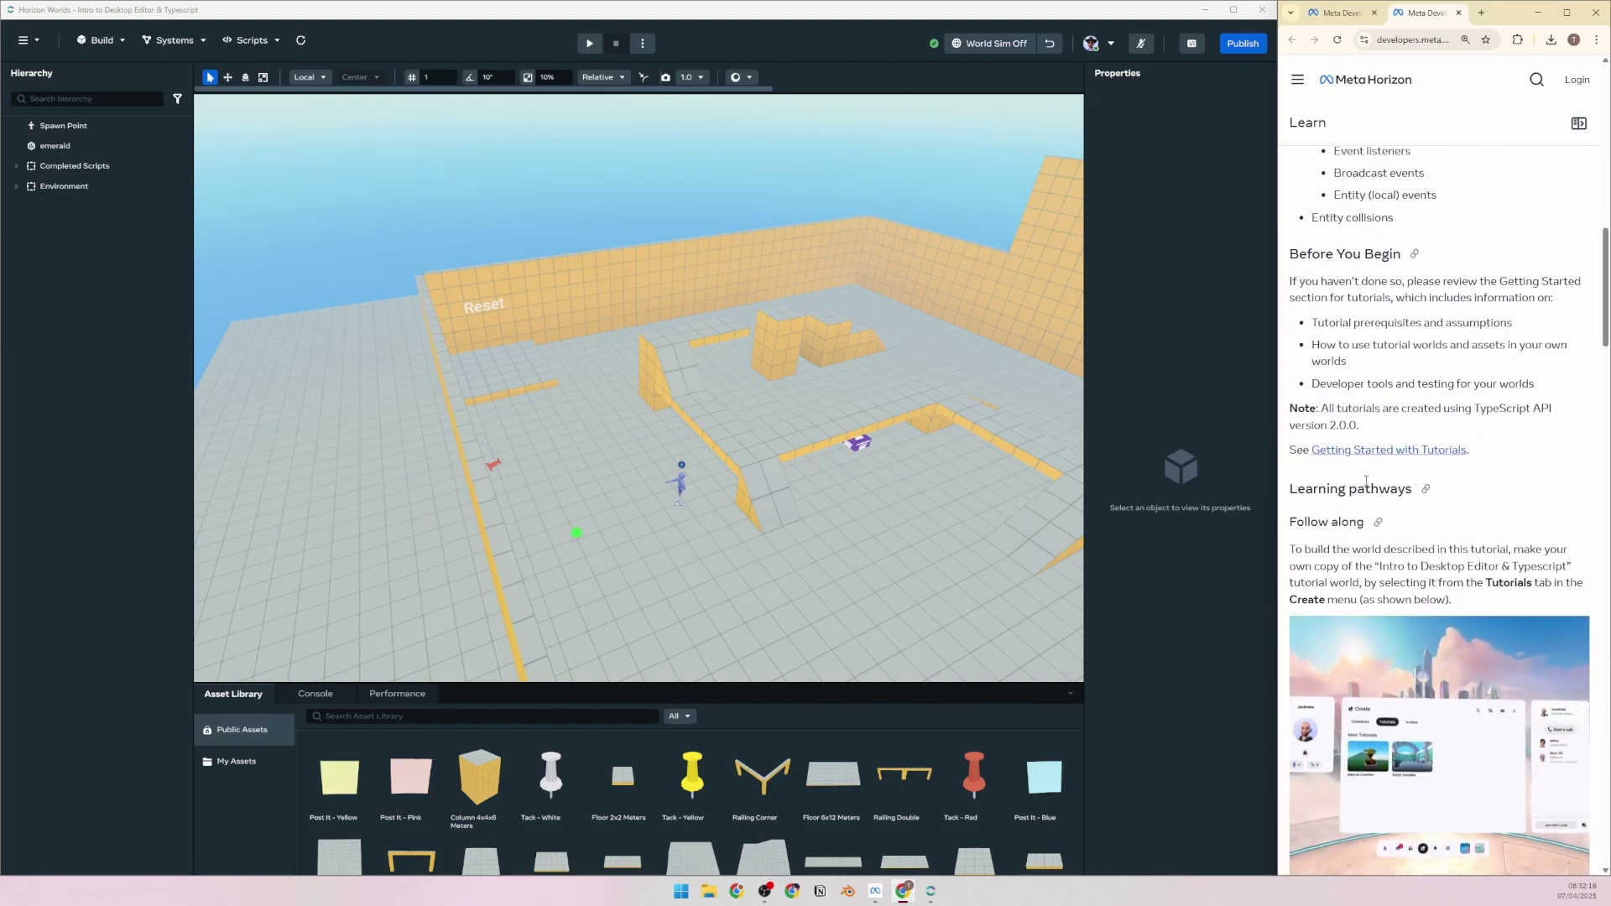
scroll(1366, 481, down, 1)
drag(1515, 191, 1358, 198)
Close the duplicate Module 1 documentation page and return to the Before You Begin section of the remaining one
click(1343, 12)
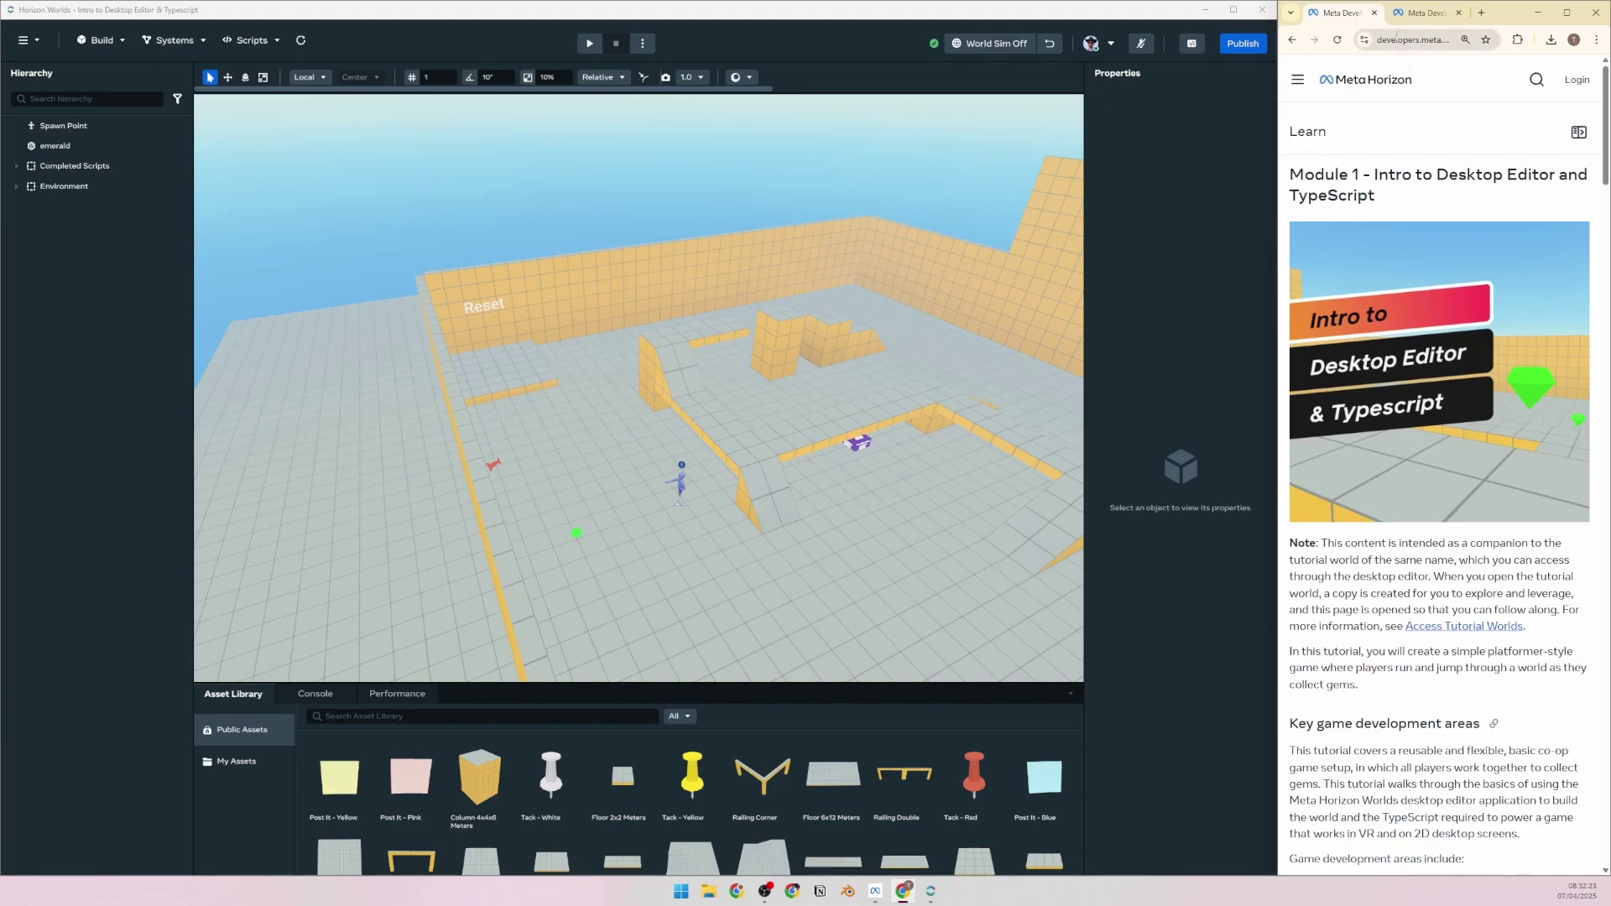
click(1374, 13)
scroll(1431, 214, up, 2)
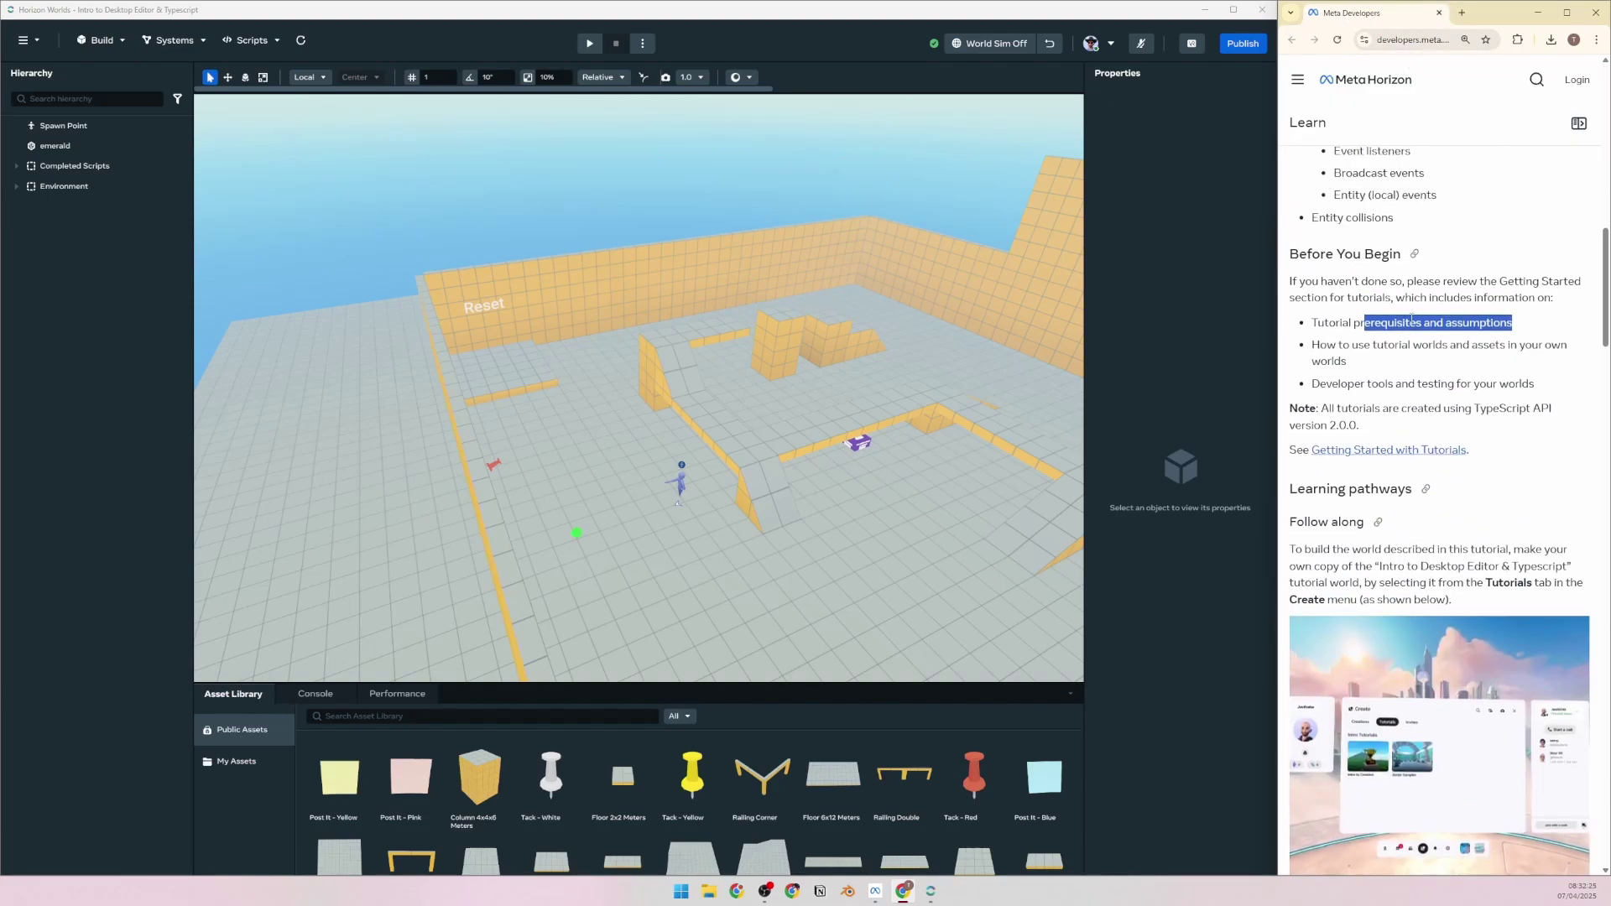
scroll(1419, 213, down, 3)
scroll(1394, 213, up, 2)
click(1352, 199)
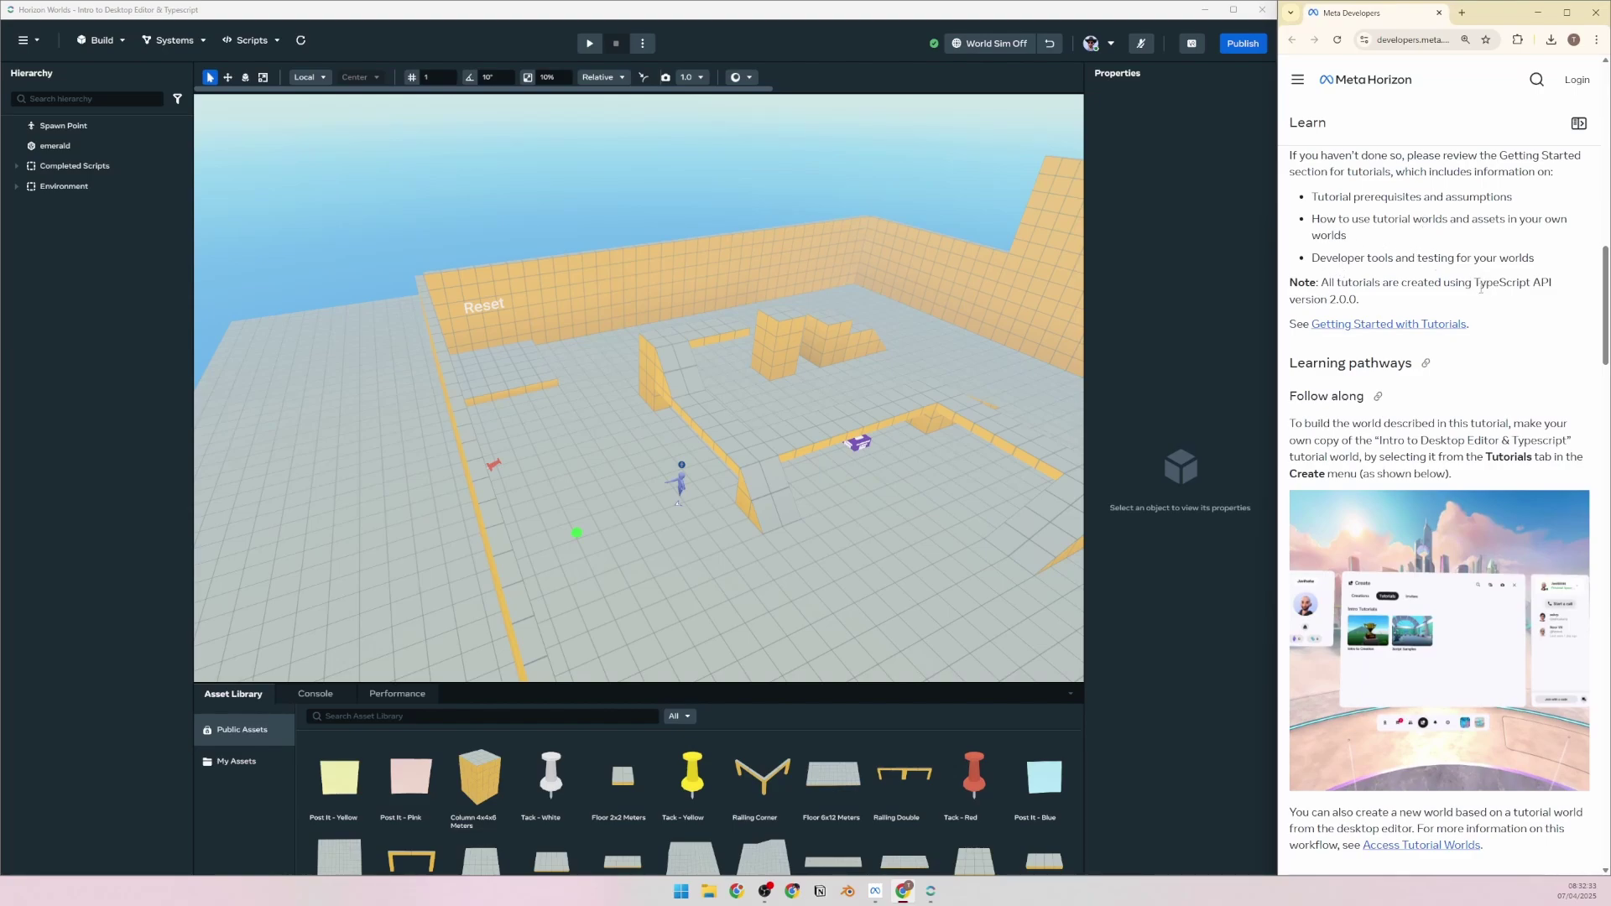
Read the Learning pathways section on copying the tutorial world, exploring the complete version and using its assets
scroll(1440, 317, down, 3)
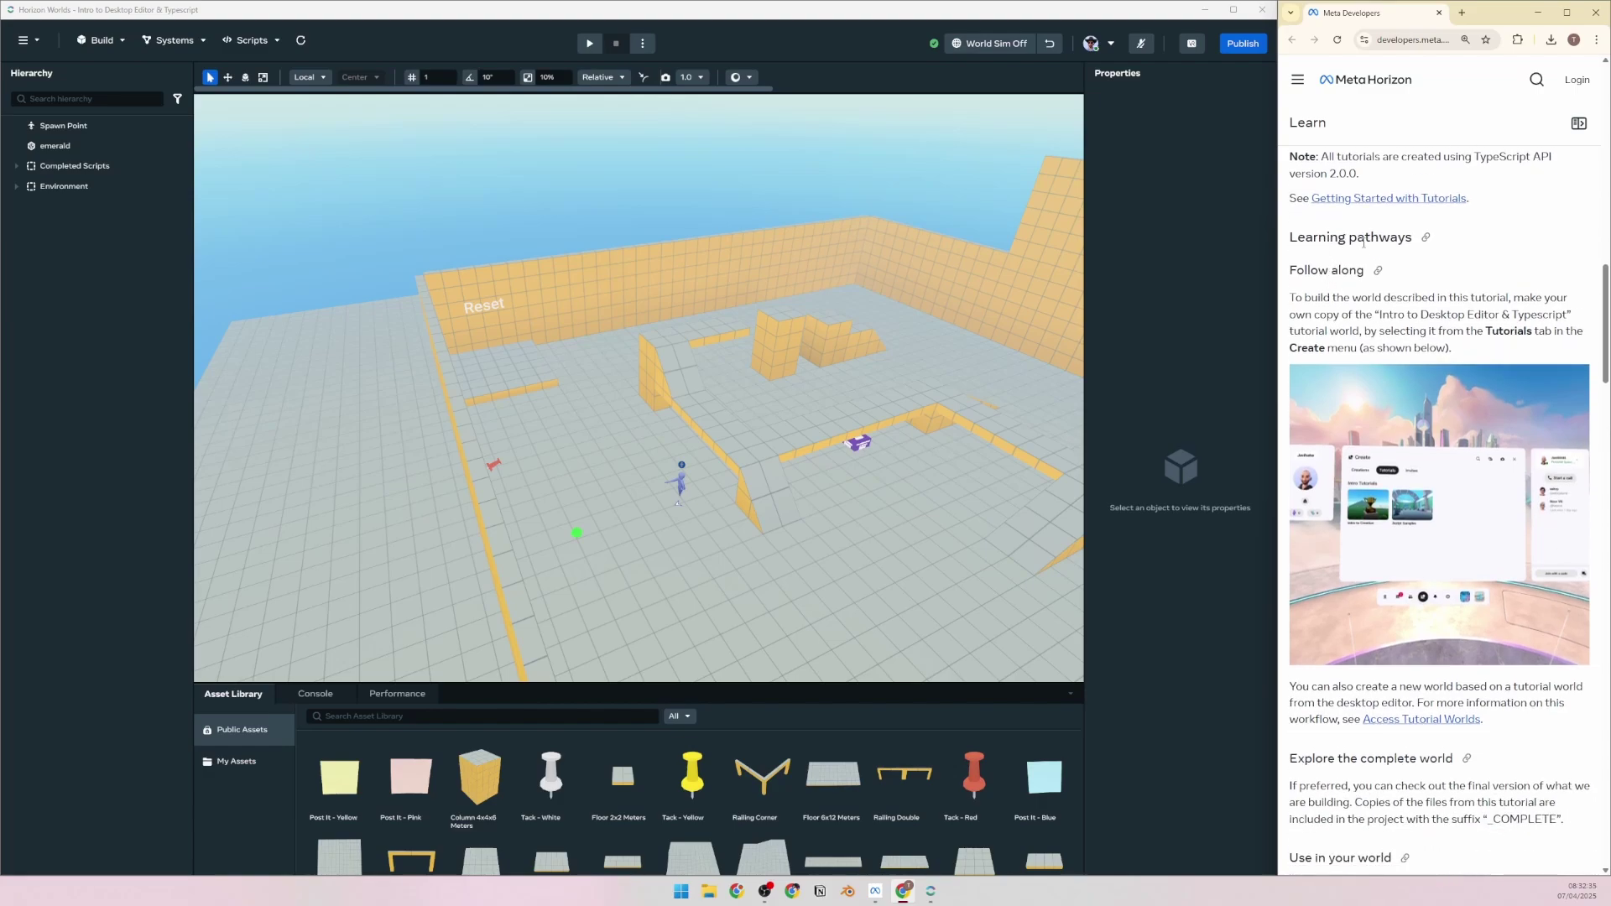
scroll(1365, 299, down, 2)
scroll(1343, 335, up, 4)
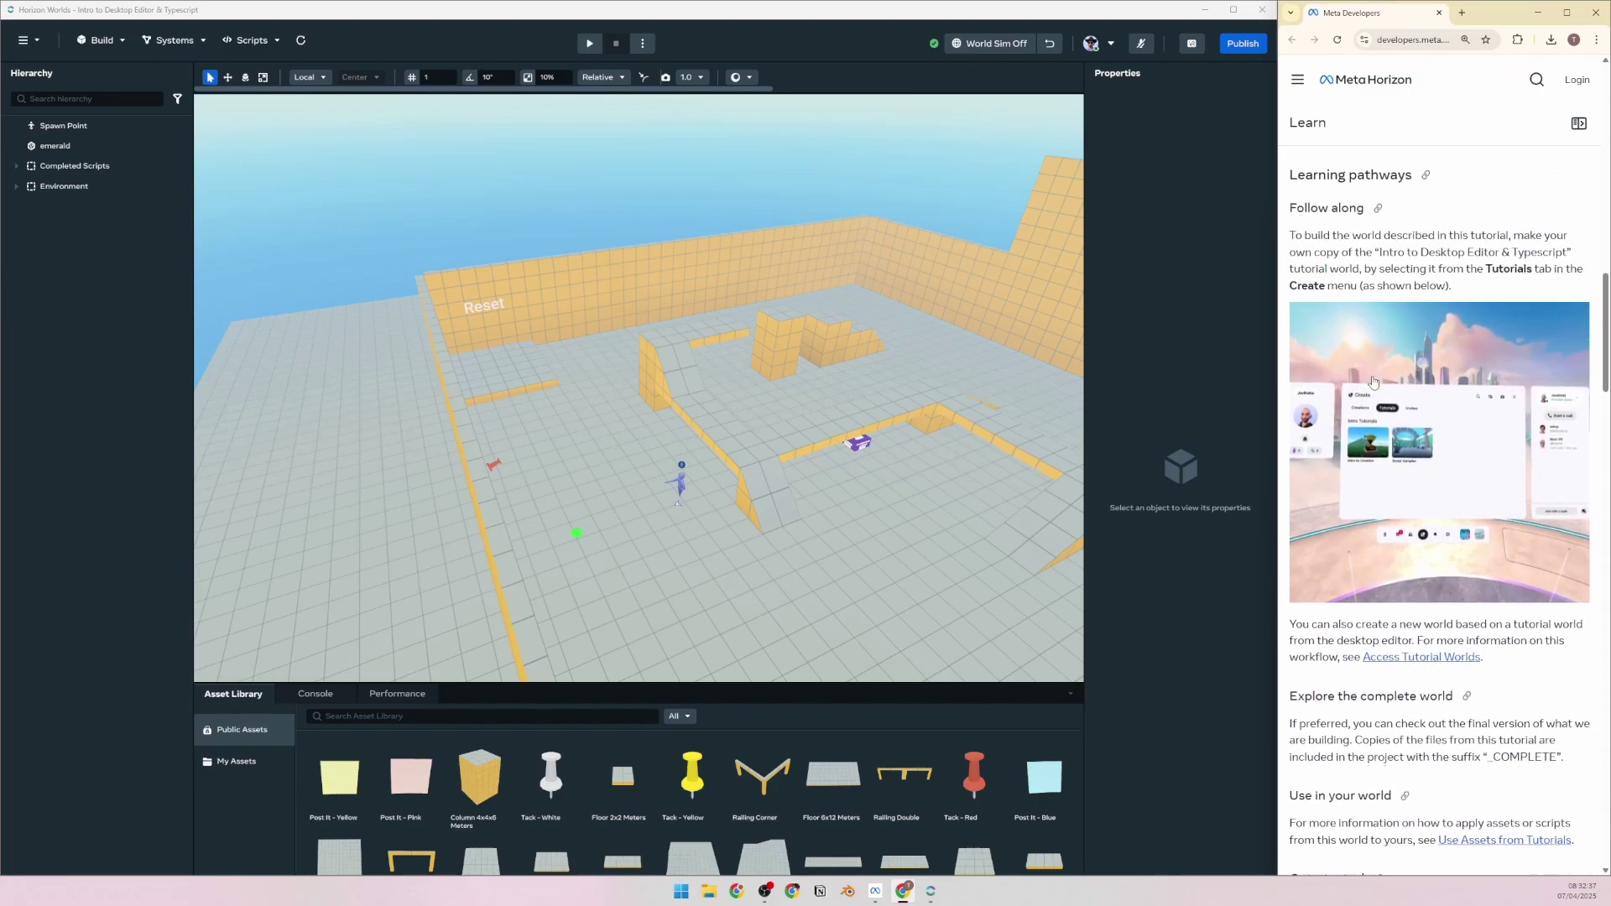
scroll(1330, 368, down, 3)
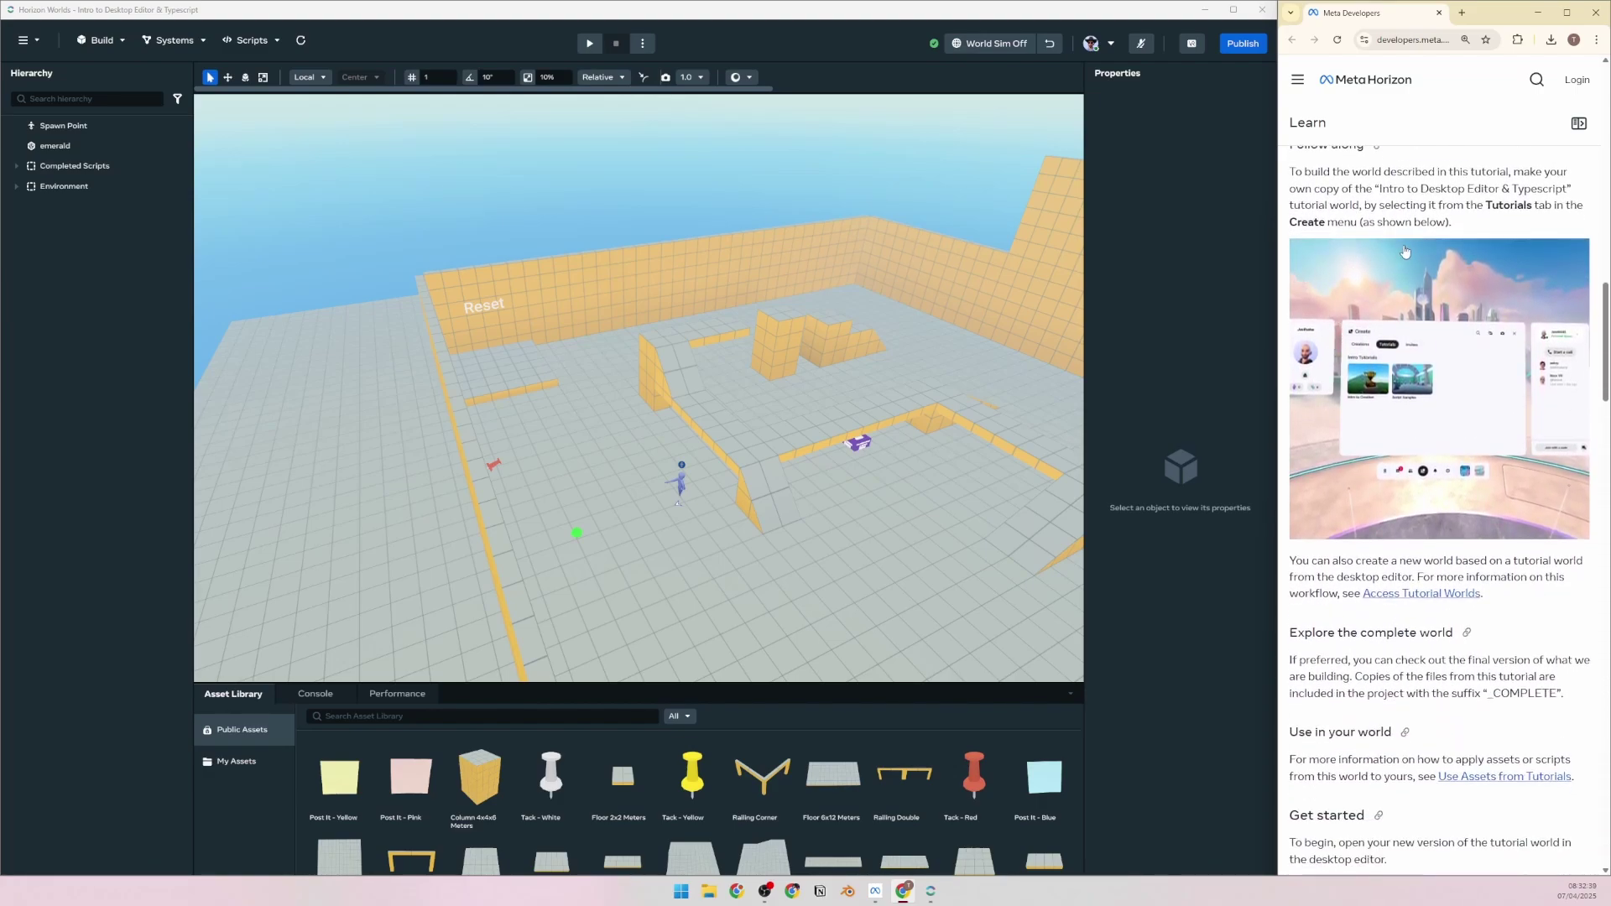
scroll(1443, 266, down, 3)
scroll(1343, 310, down, 2)
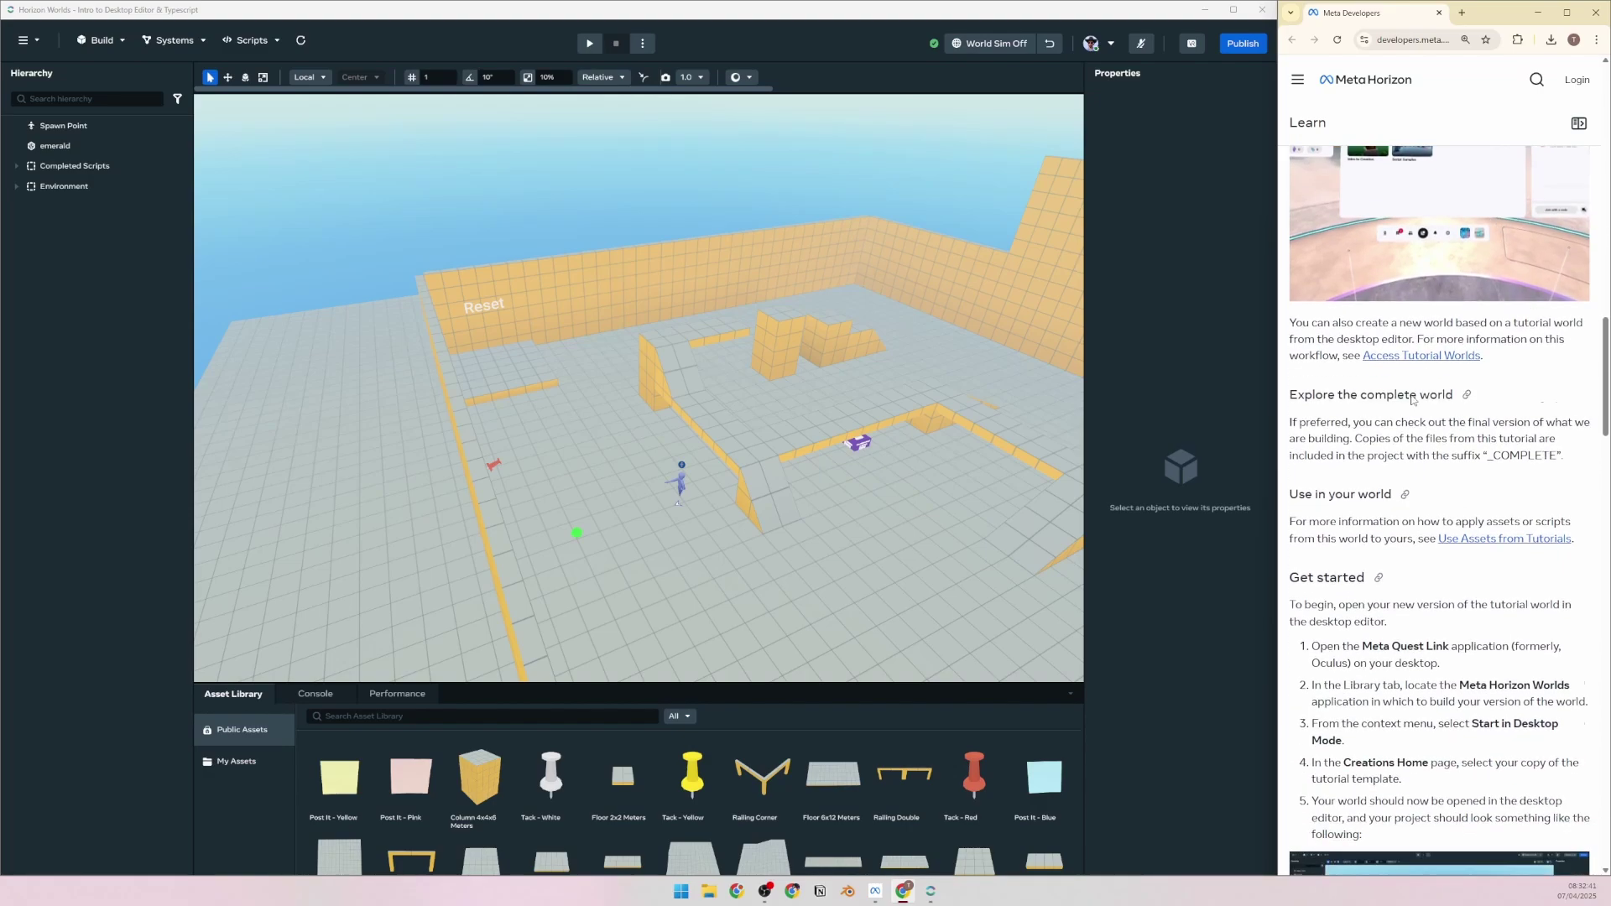
drag(1293, 254, 1450, 285)
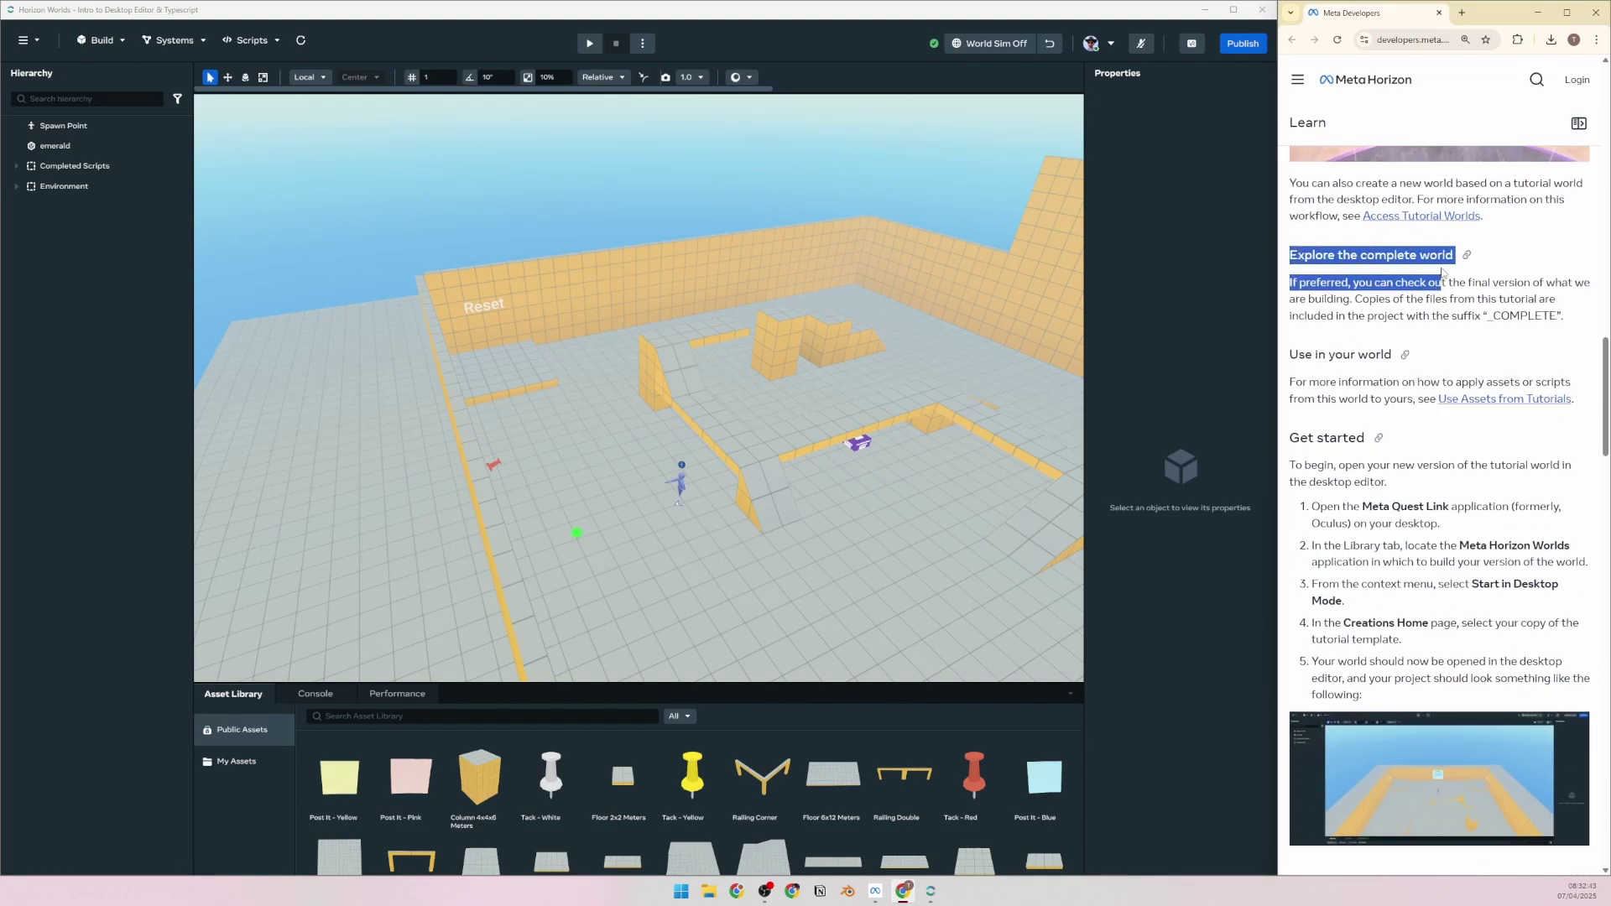
click(1359, 298)
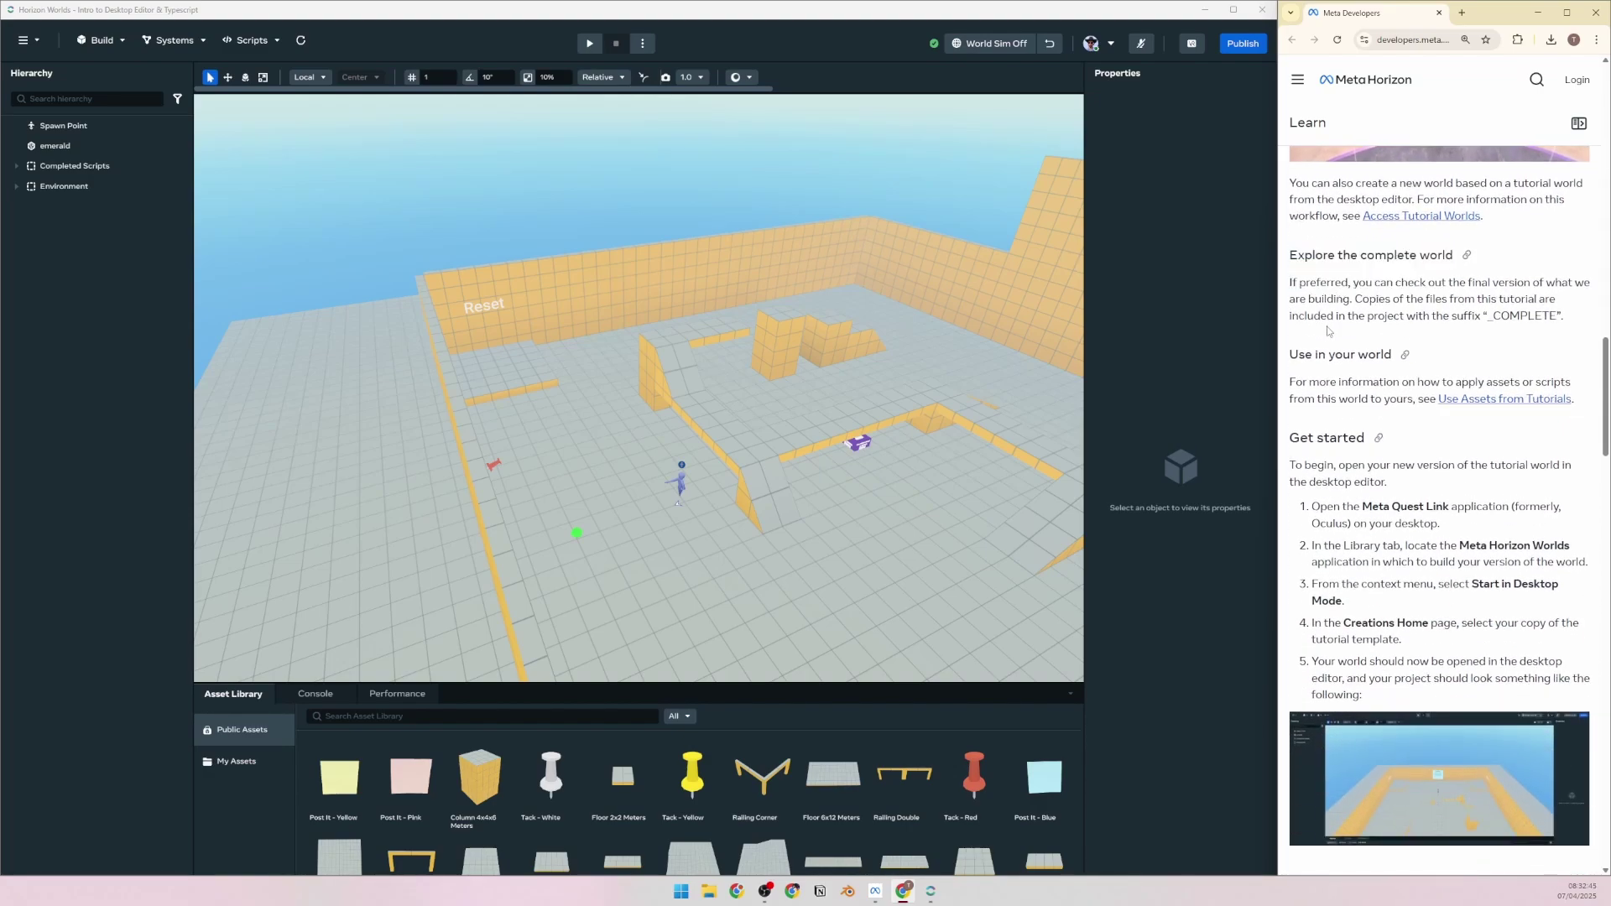
scroll(1309, 252, down, 4)
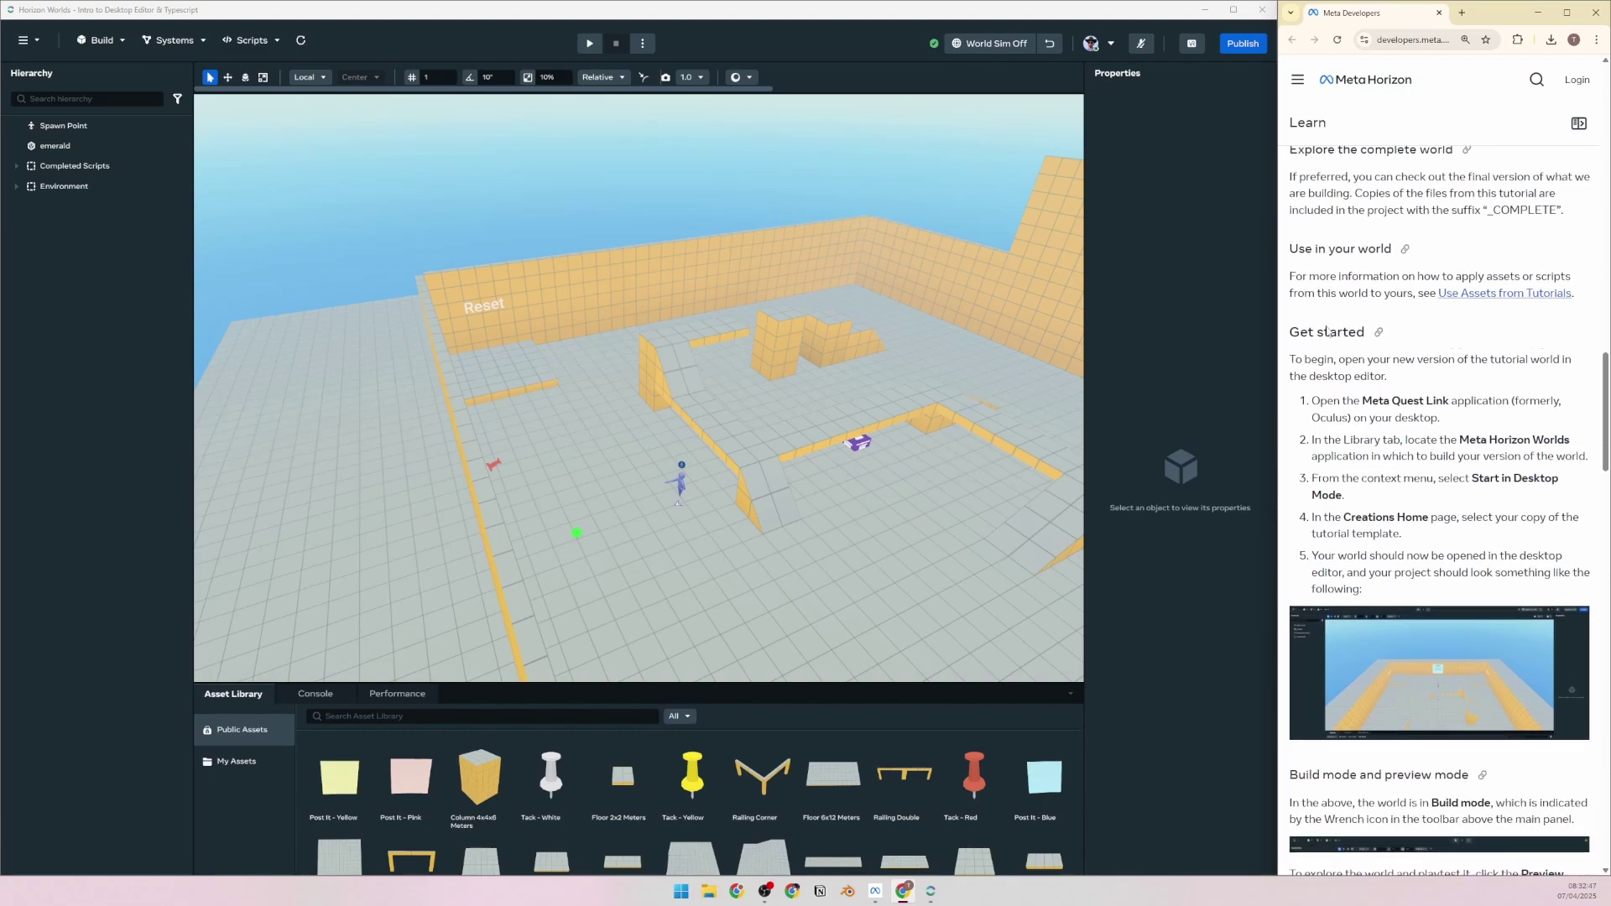
Read the first Get started instructions on opening Meta Quest Link and locating Meta Horizon Worlds in the Library
drag(1288, 187, 1365, 225)
click(1365, 228)
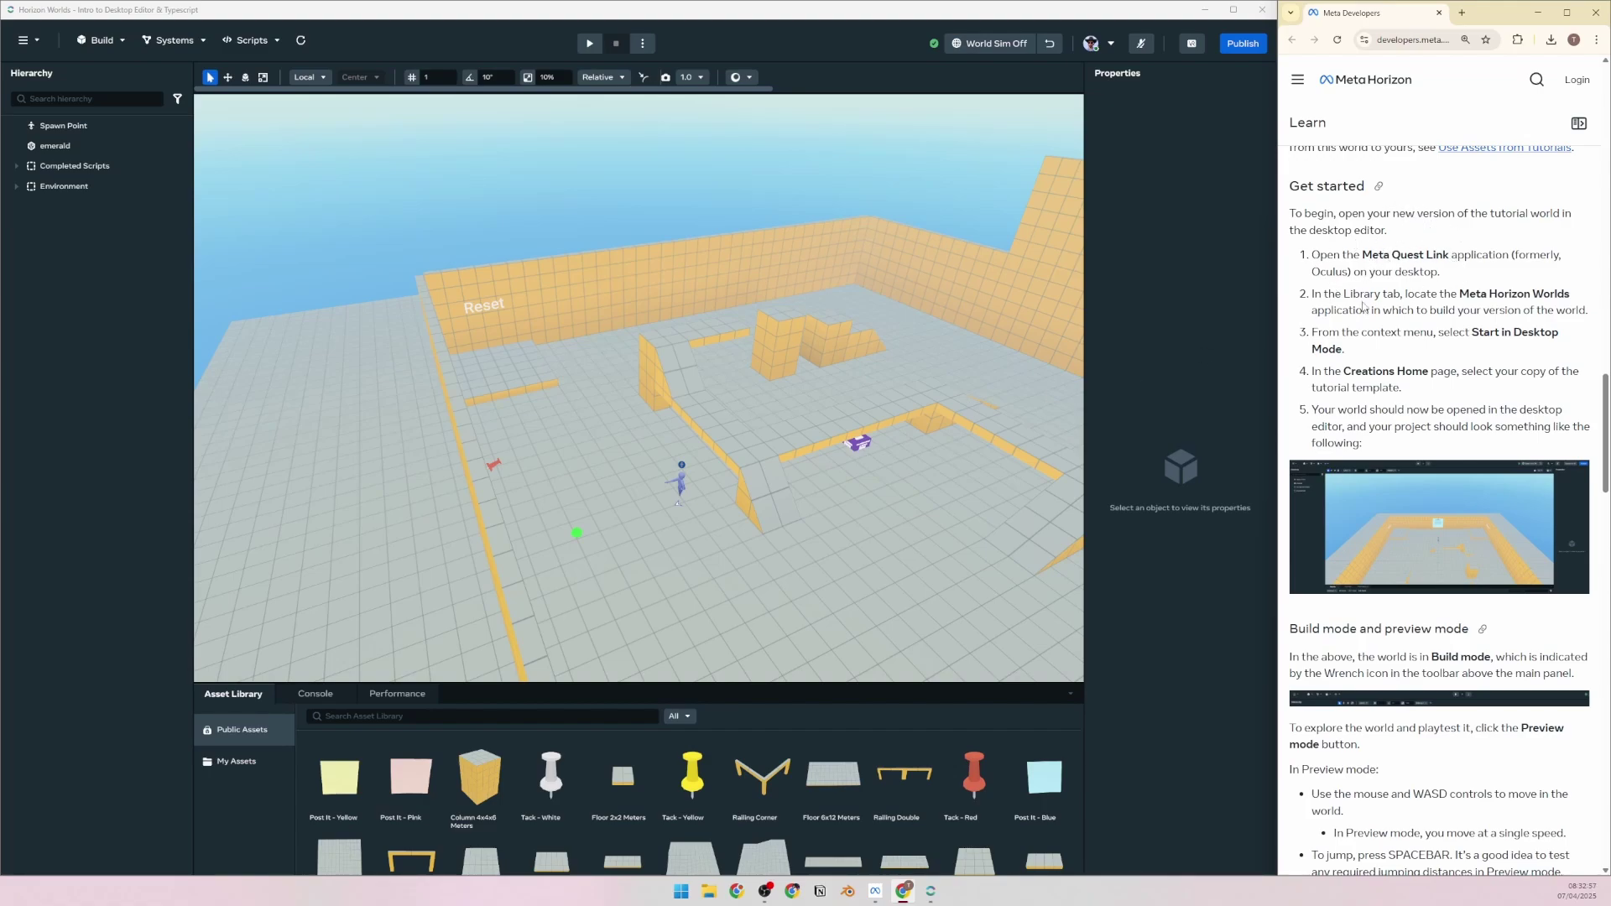
drag(1343, 293, 1574, 295)
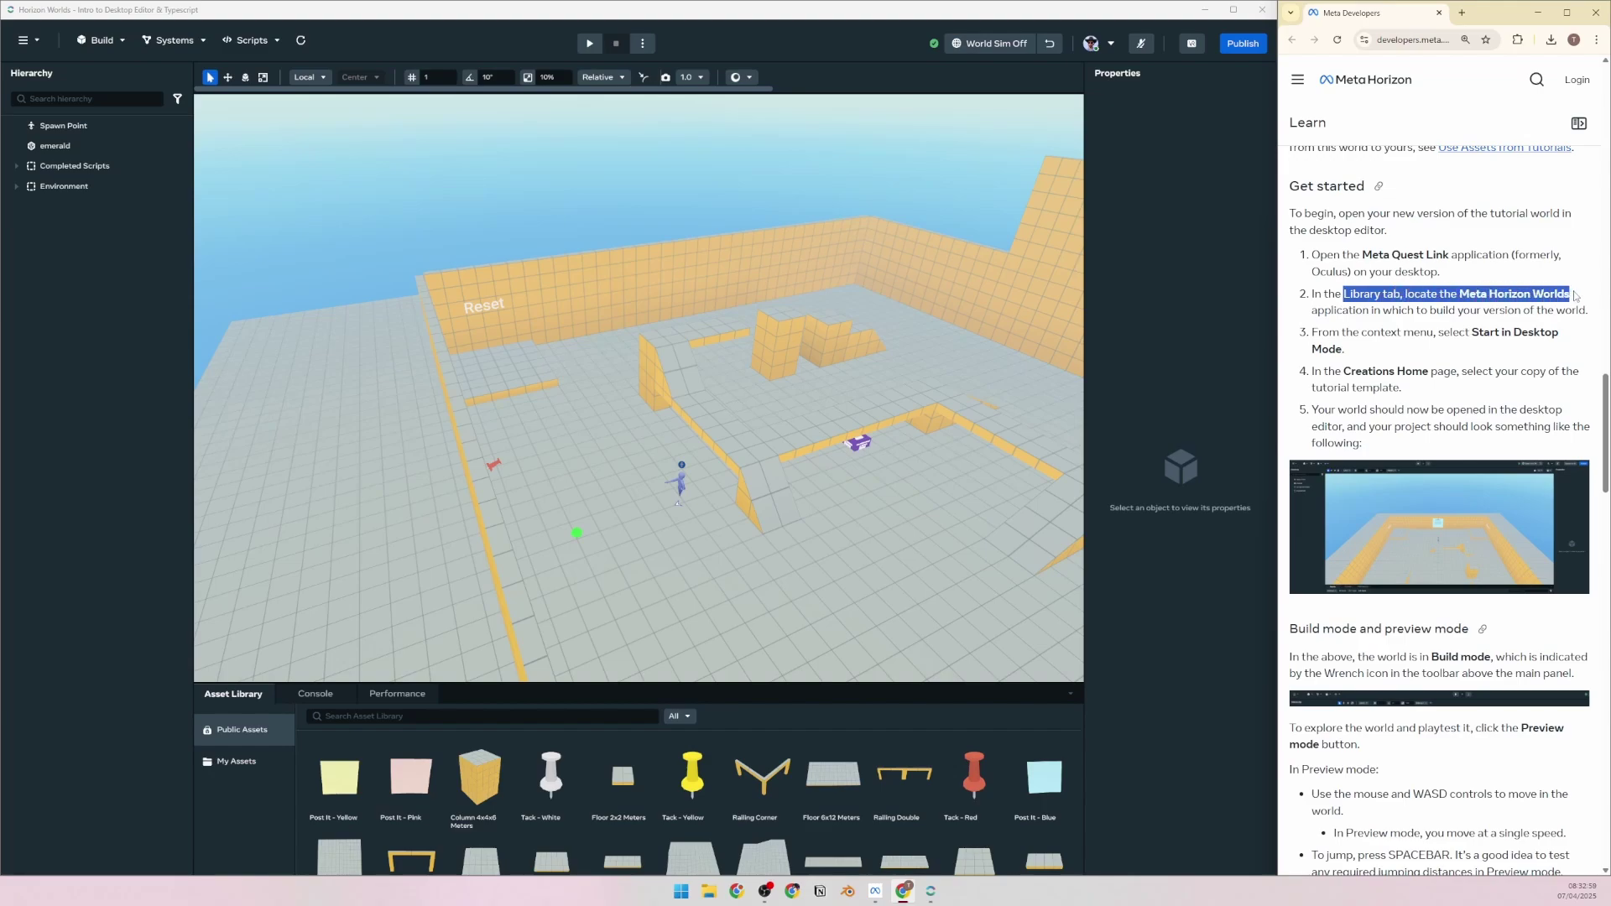
click(1531, 308)
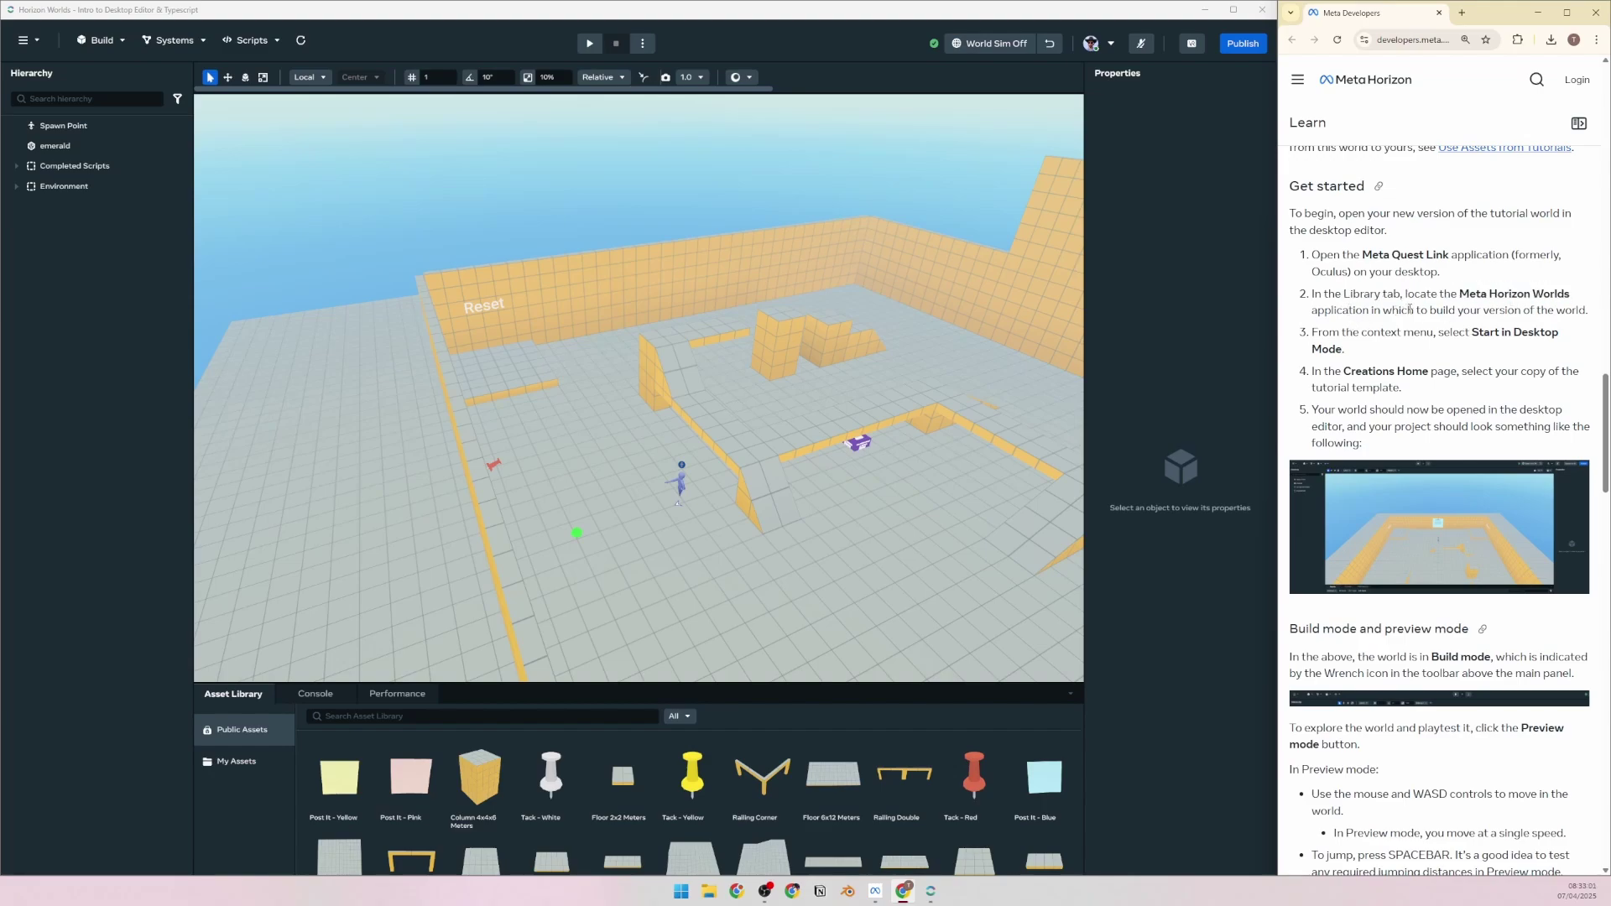
drag(1410, 308, 1314, 310)
click(1578, 302)
click(1318, 317)
Check the Meta Quest Link app library for the Meta Horizon Desktop Editor entry and minimize that window
click(875, 892)
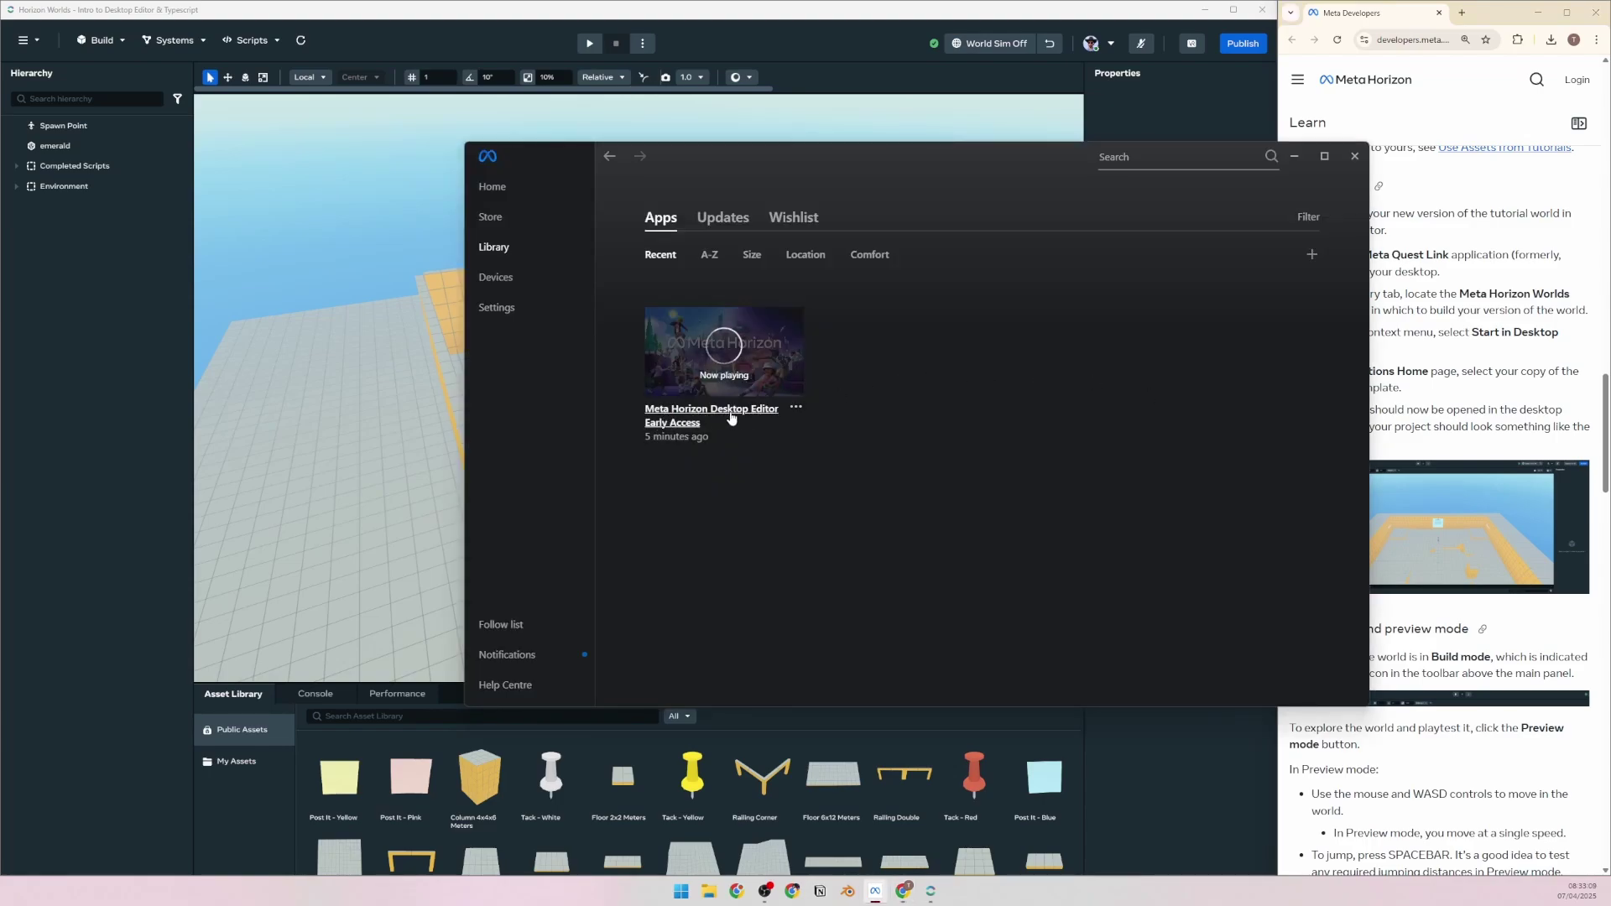
click(1381, 250)
click(1294, 156)
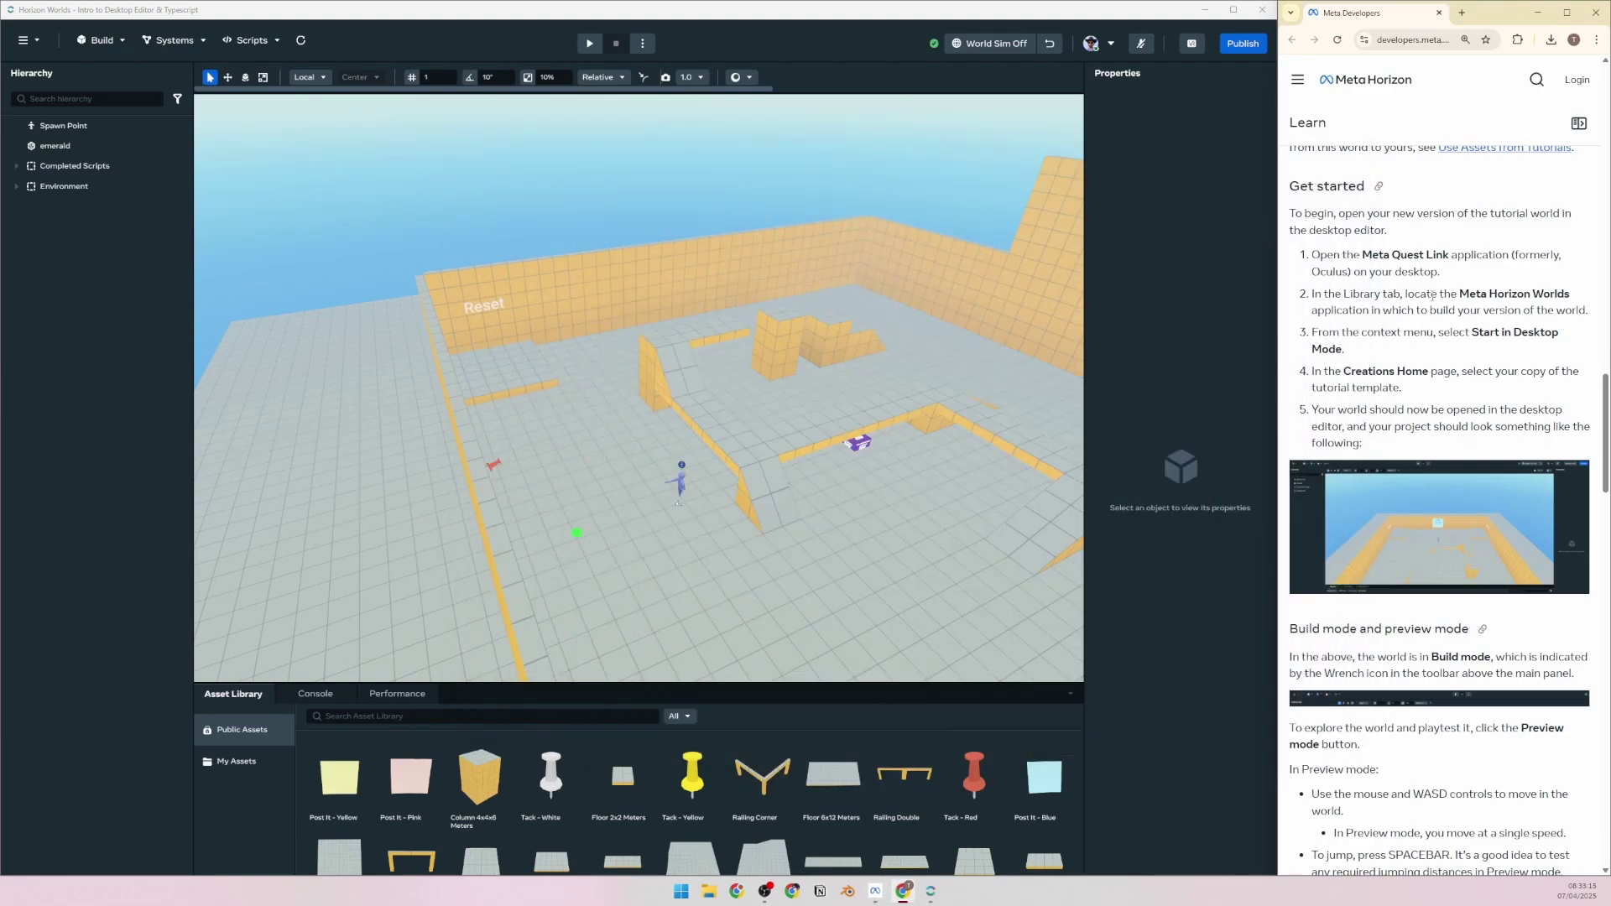
Read the remaining Get started instructions on opening the tutorial template copy and inspect the opened world from another angle
scroll(1367, 348, down, 1)
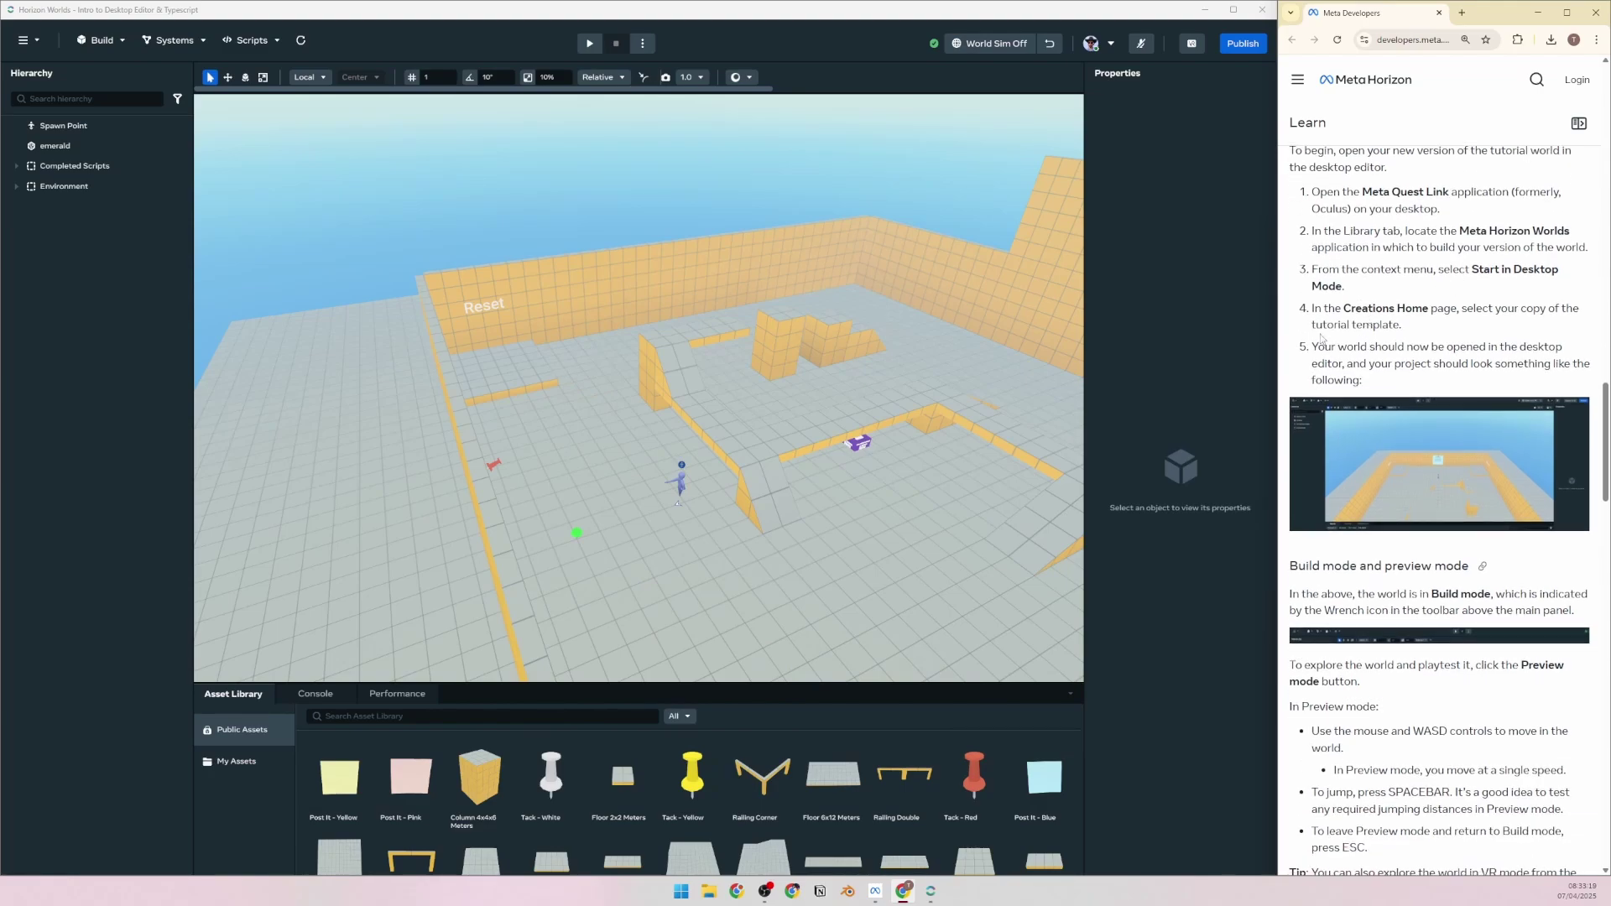
drag(1324, 310, 1385, 325)
click(1385, 326)
scroll(1402, 351, down, 1)
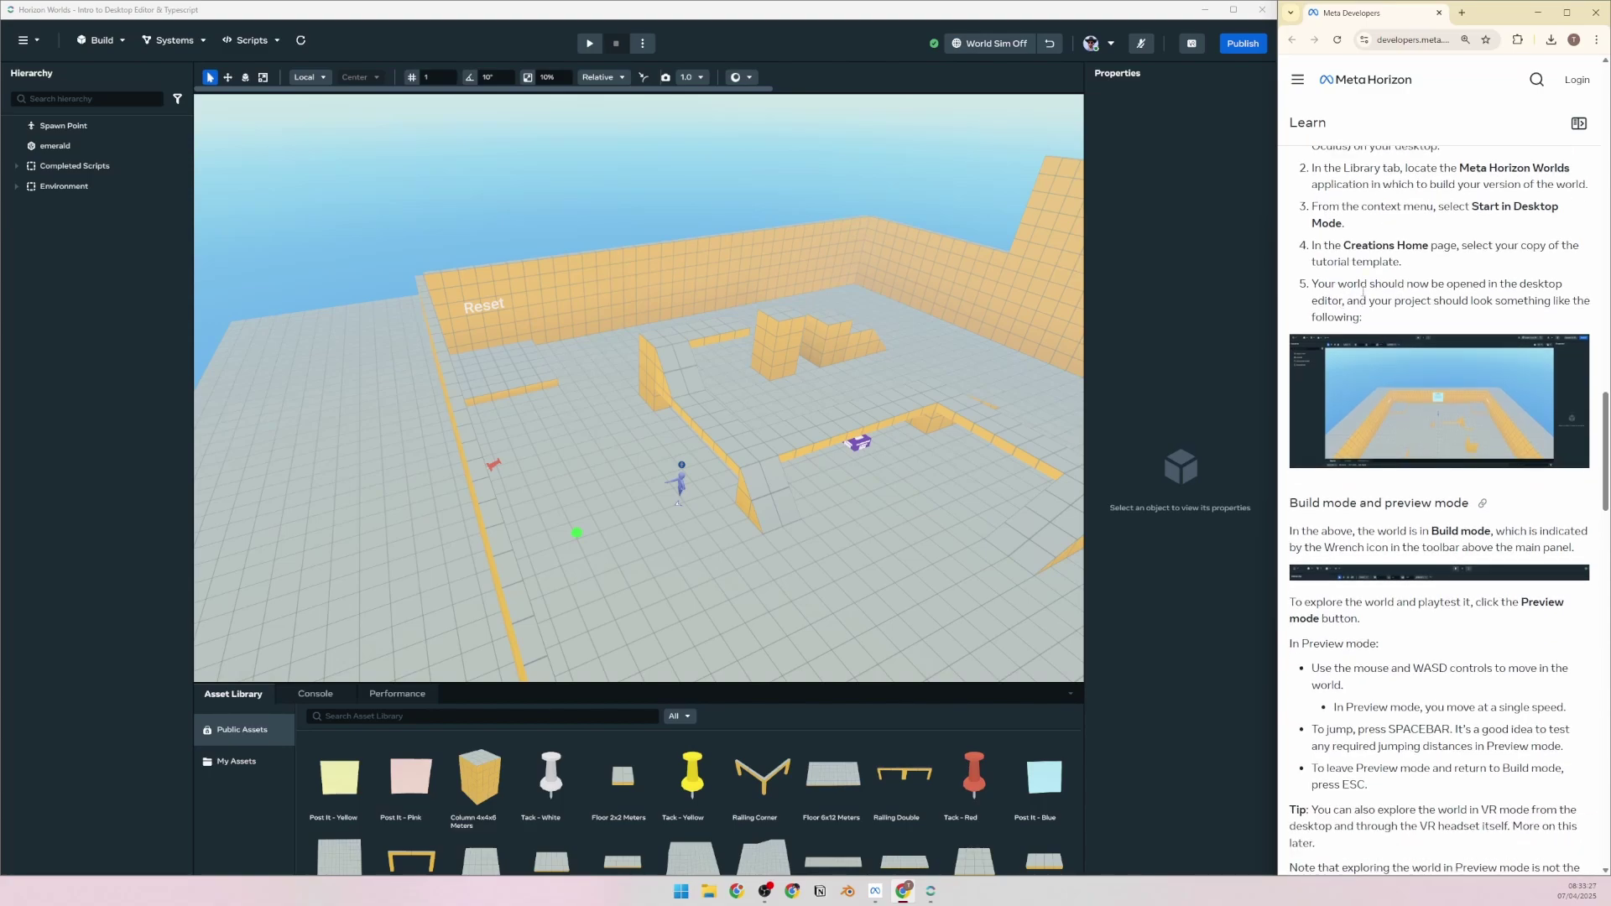
double_click(1376, 261)
click(1366, 282)
right_drag(888, 391, 1034, 419)
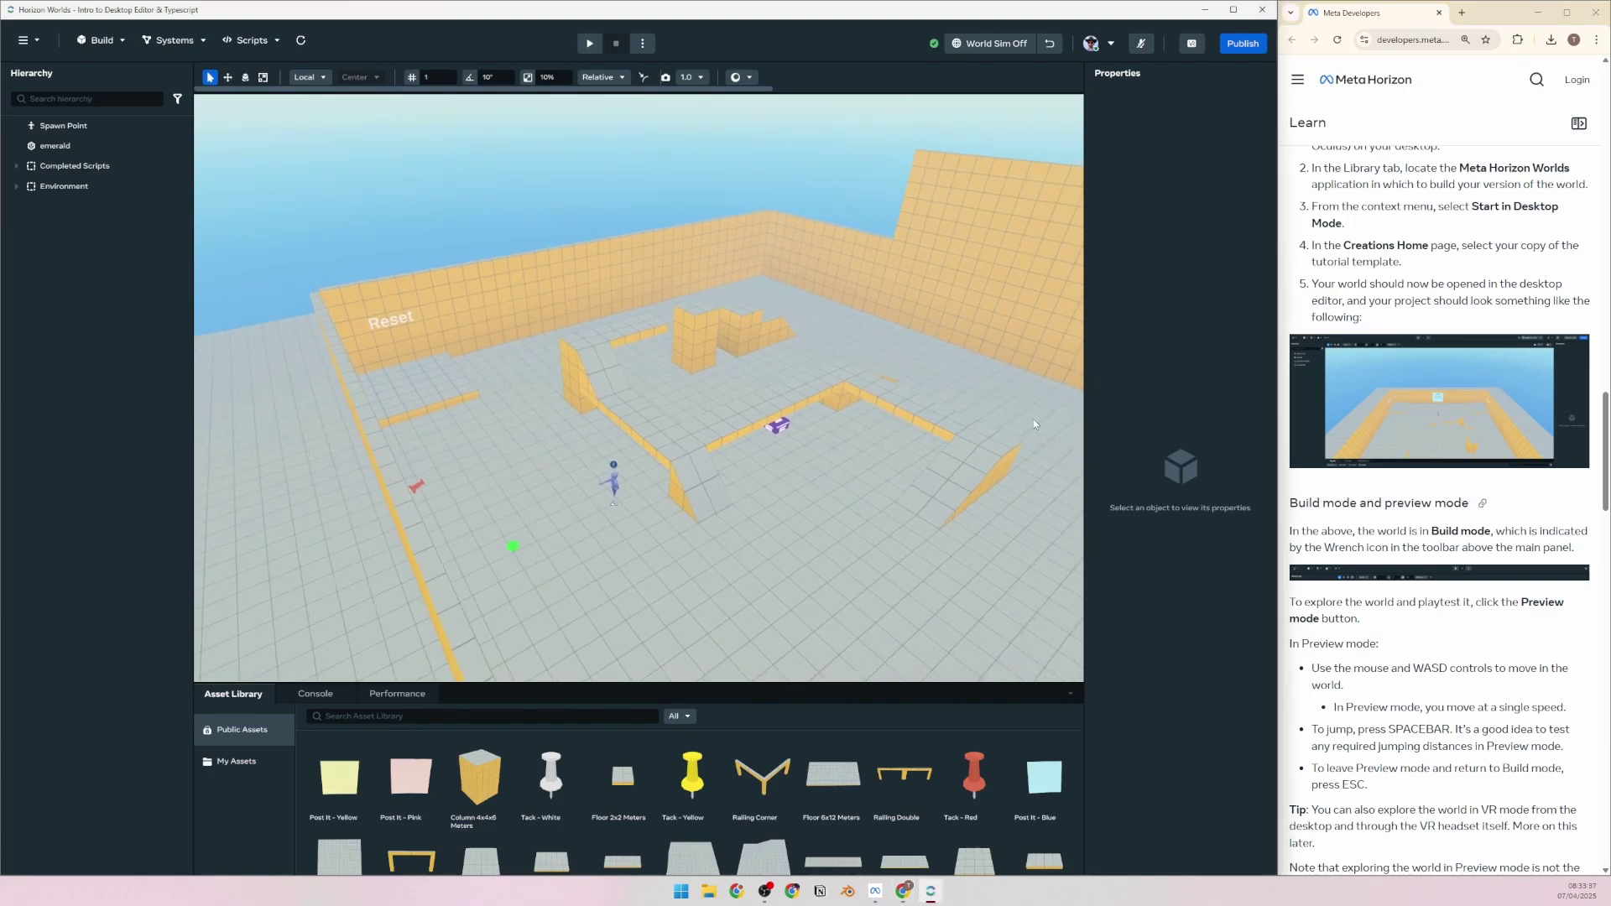
Read the Build mode and preview mode section, focusing on the Wrench icon that indicates Build mode
scroll(1338, 356, down, 3)
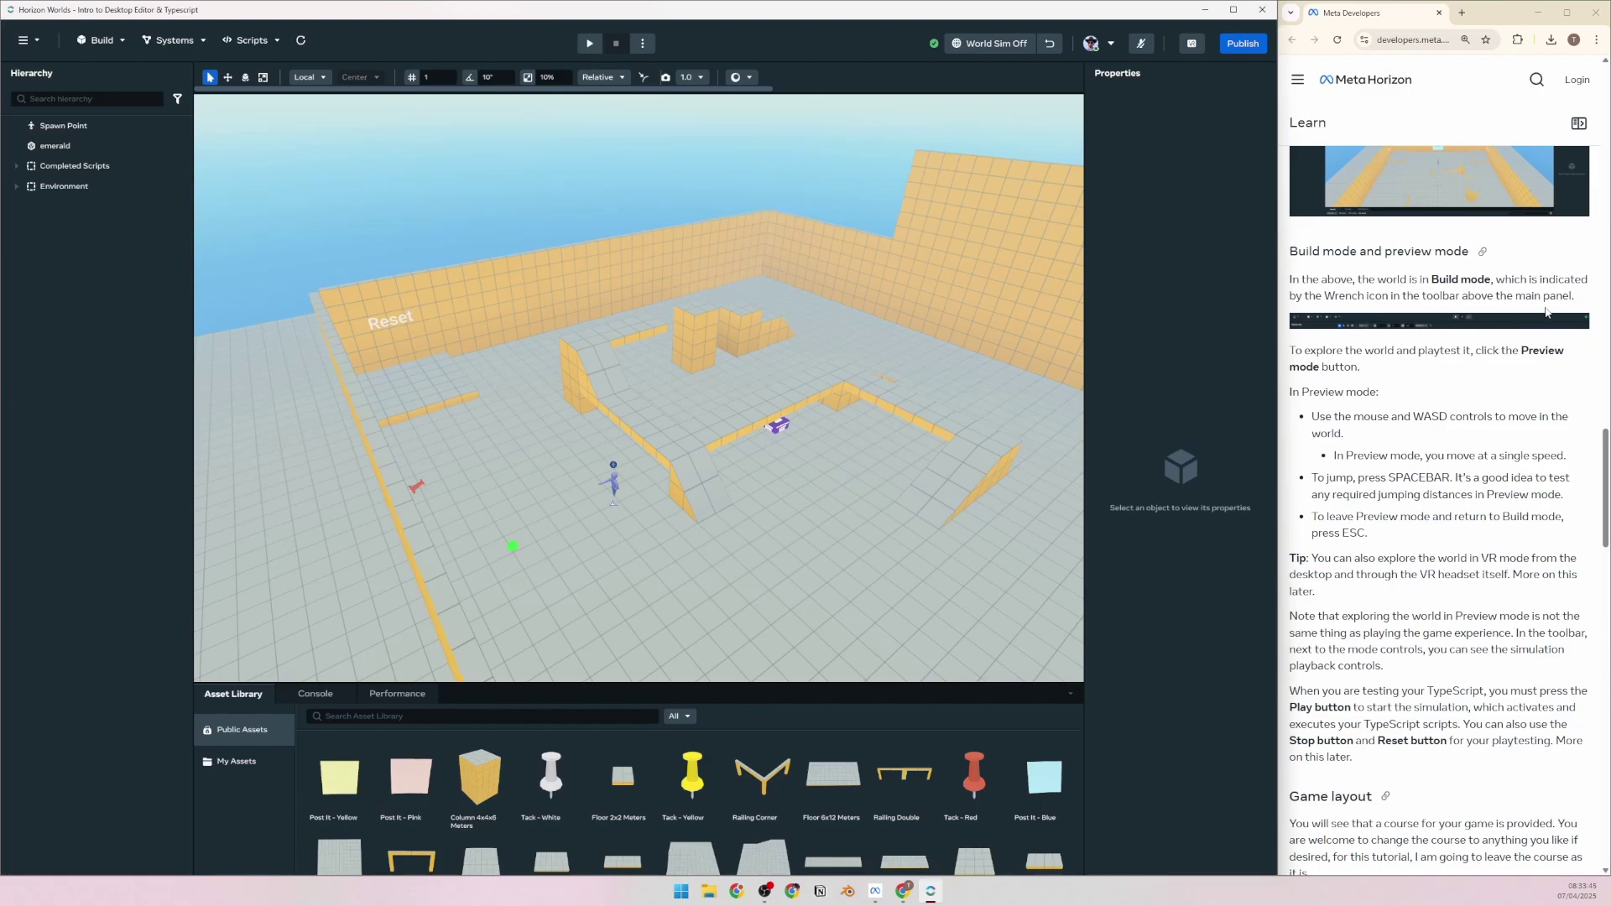
drag(1575, 296, 1324, 296)
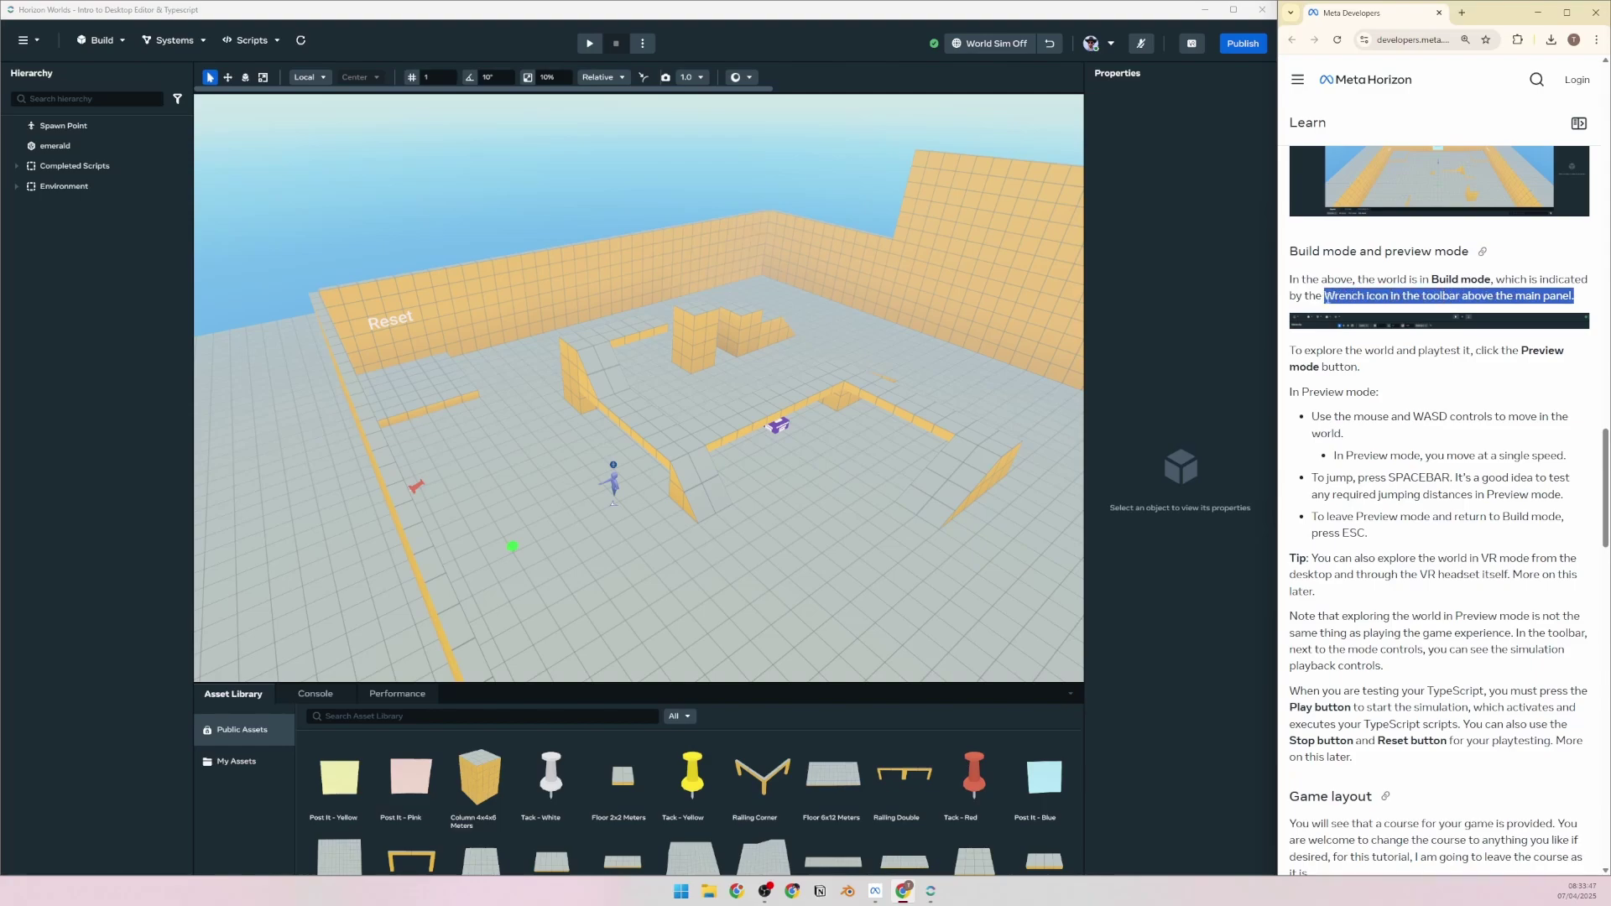
click(1511, 309)
scroll(1431, 302, up, 3)
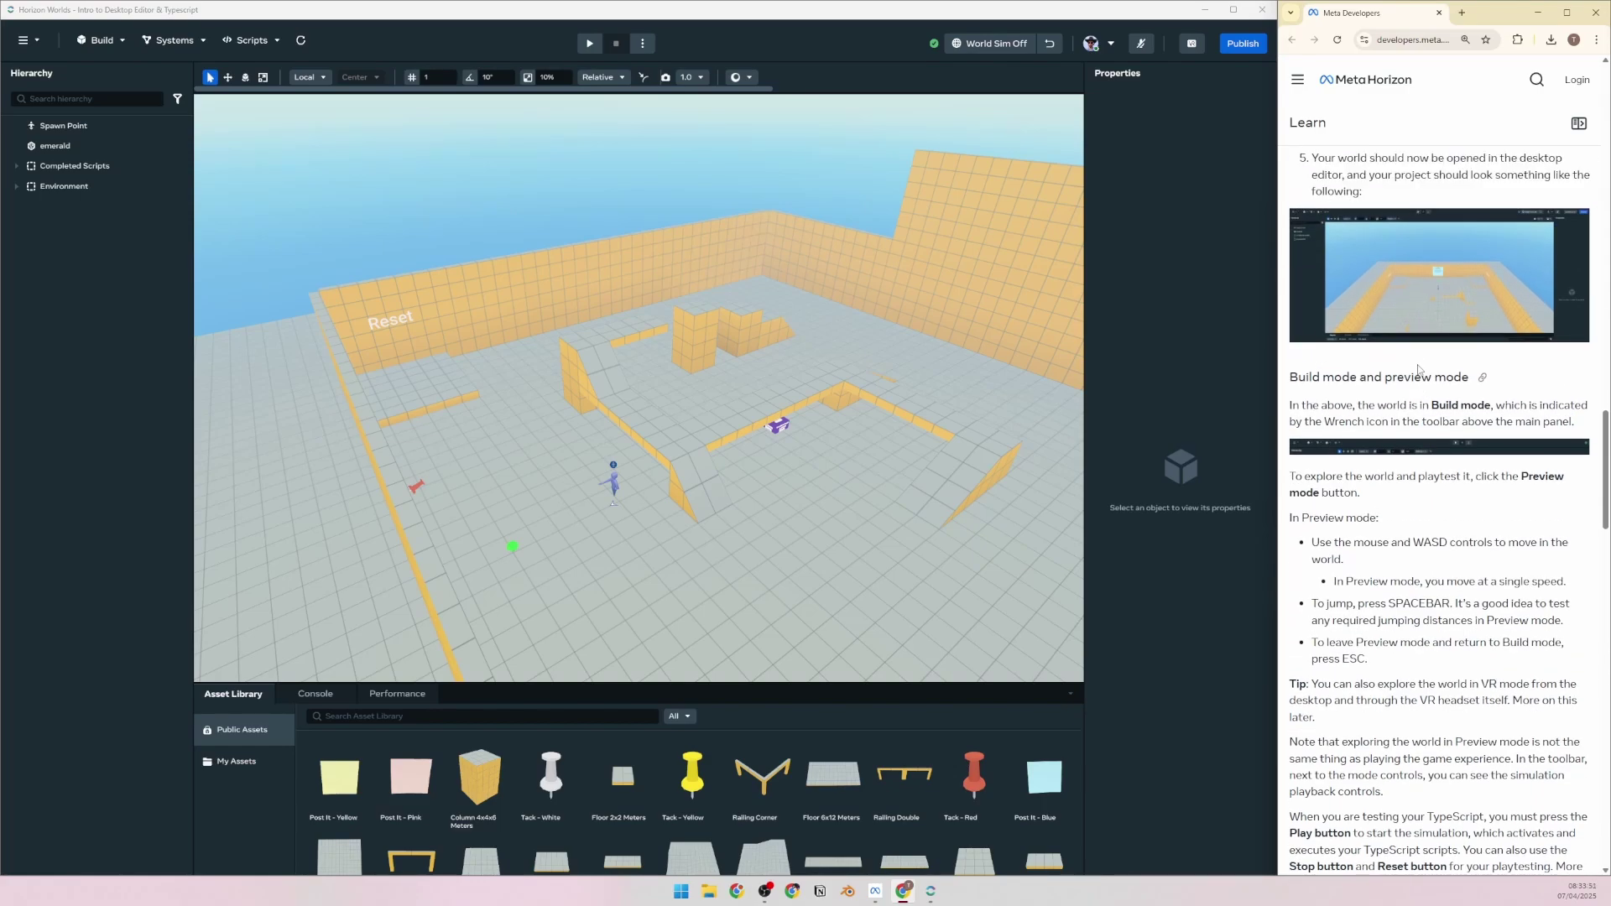
scroll(1418, 370, down, 4)
scroll(1418, 370, up, 5)
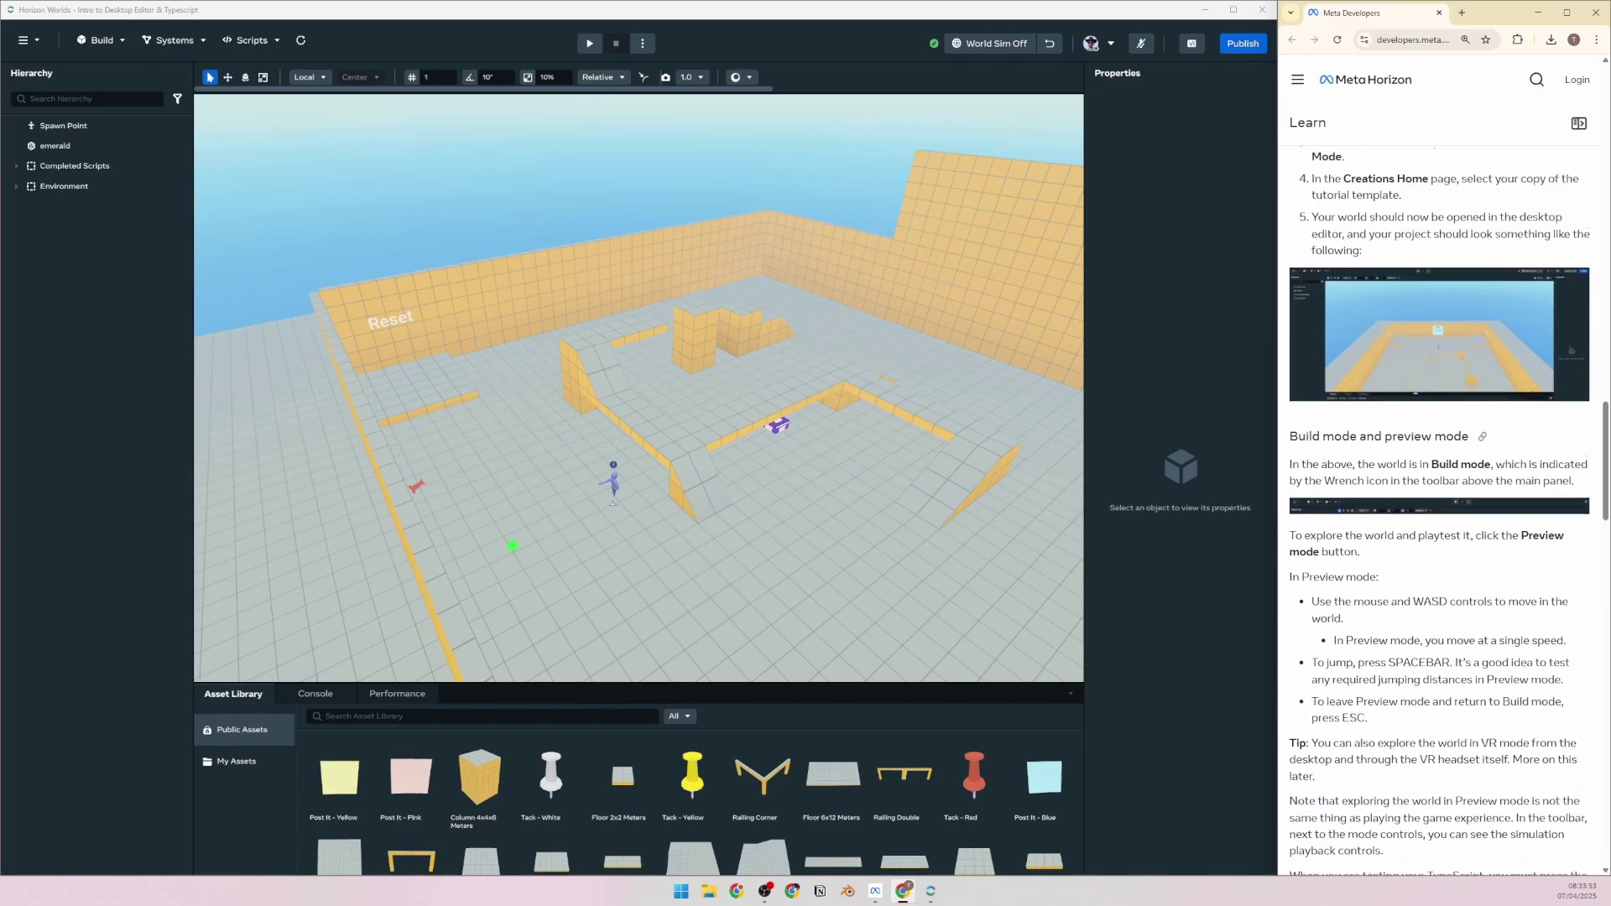
scroll(1416, 396, down, 3)
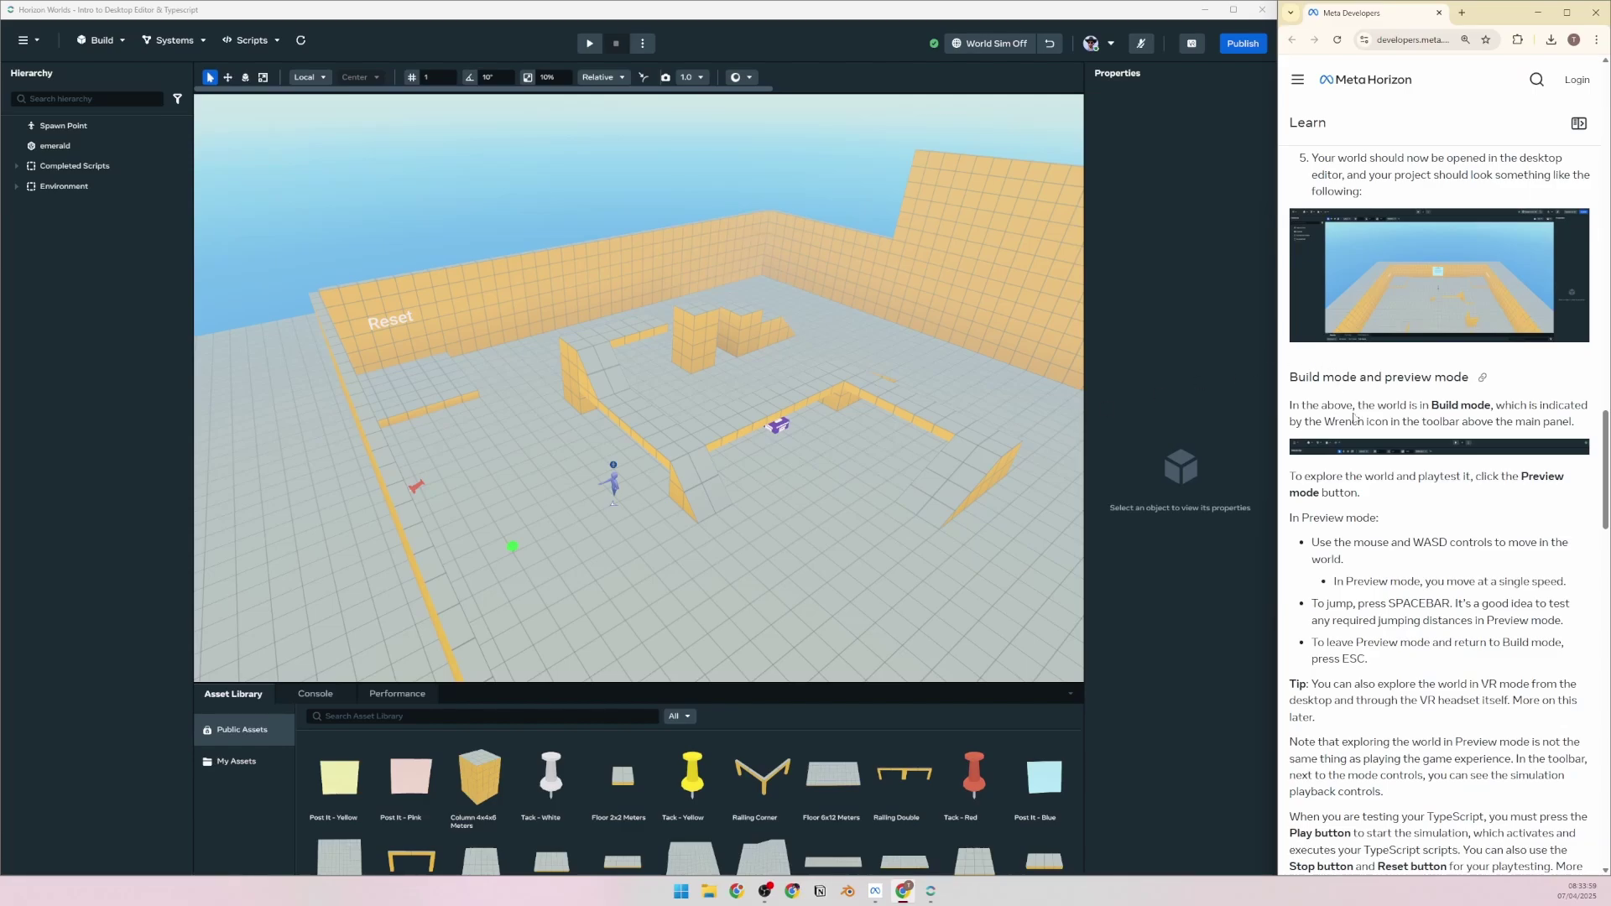
Compare the last Get started step's example screenshot with the Build mode toolbar image and read the Preview mode instructions
scroll(1433, 448, up, 1)
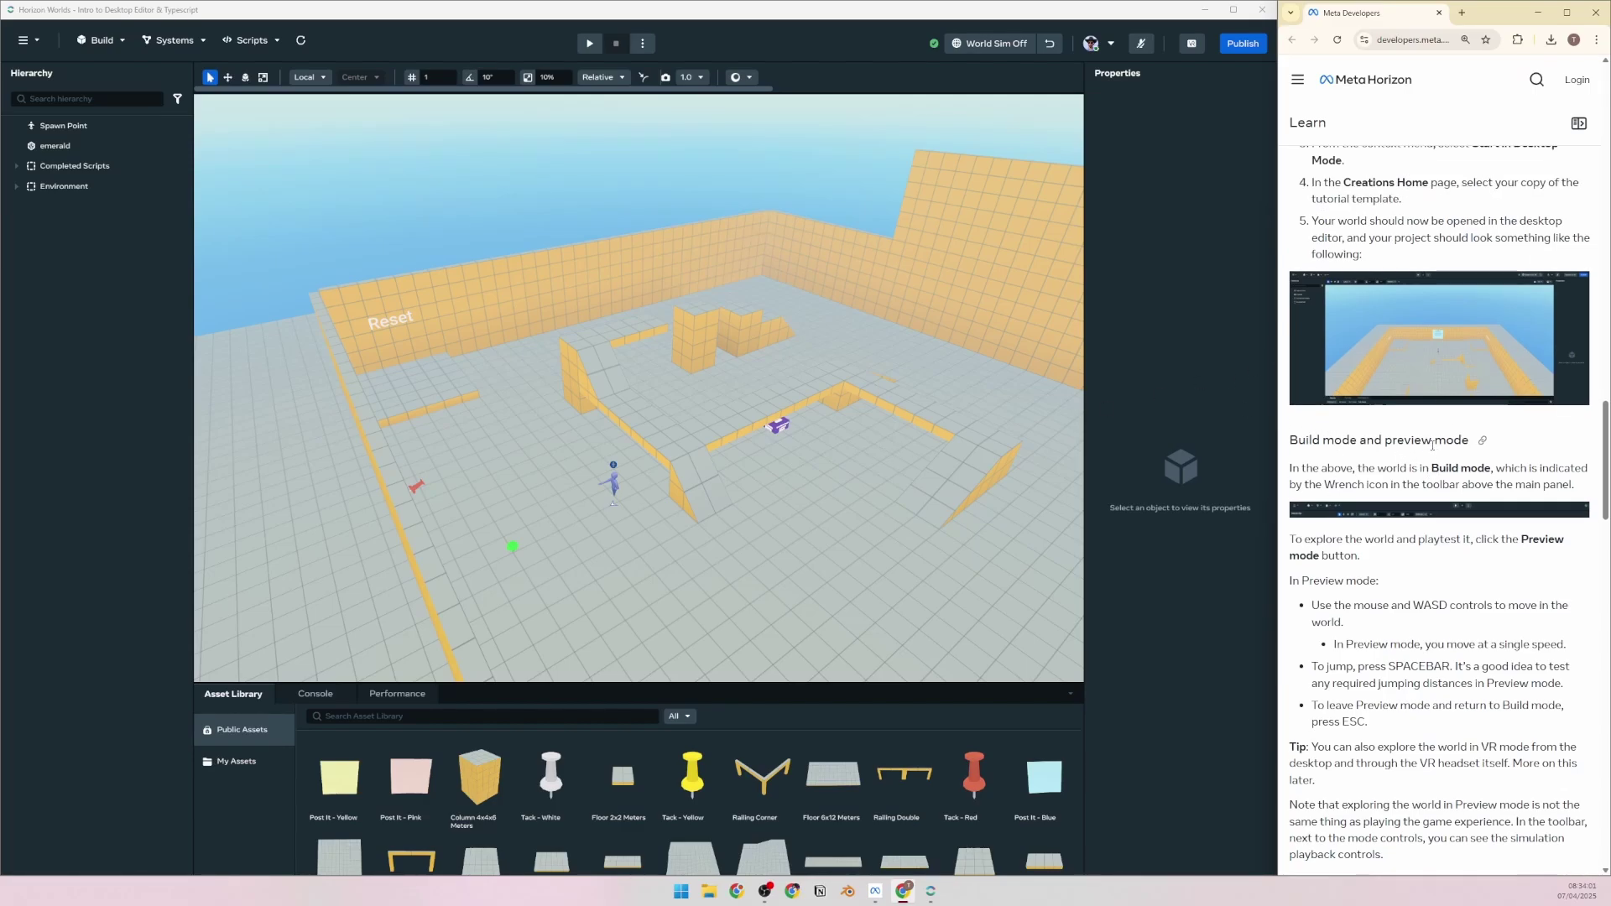
scroll(1432, 445, down, 3)
scroll(1433, 449, up, 2)
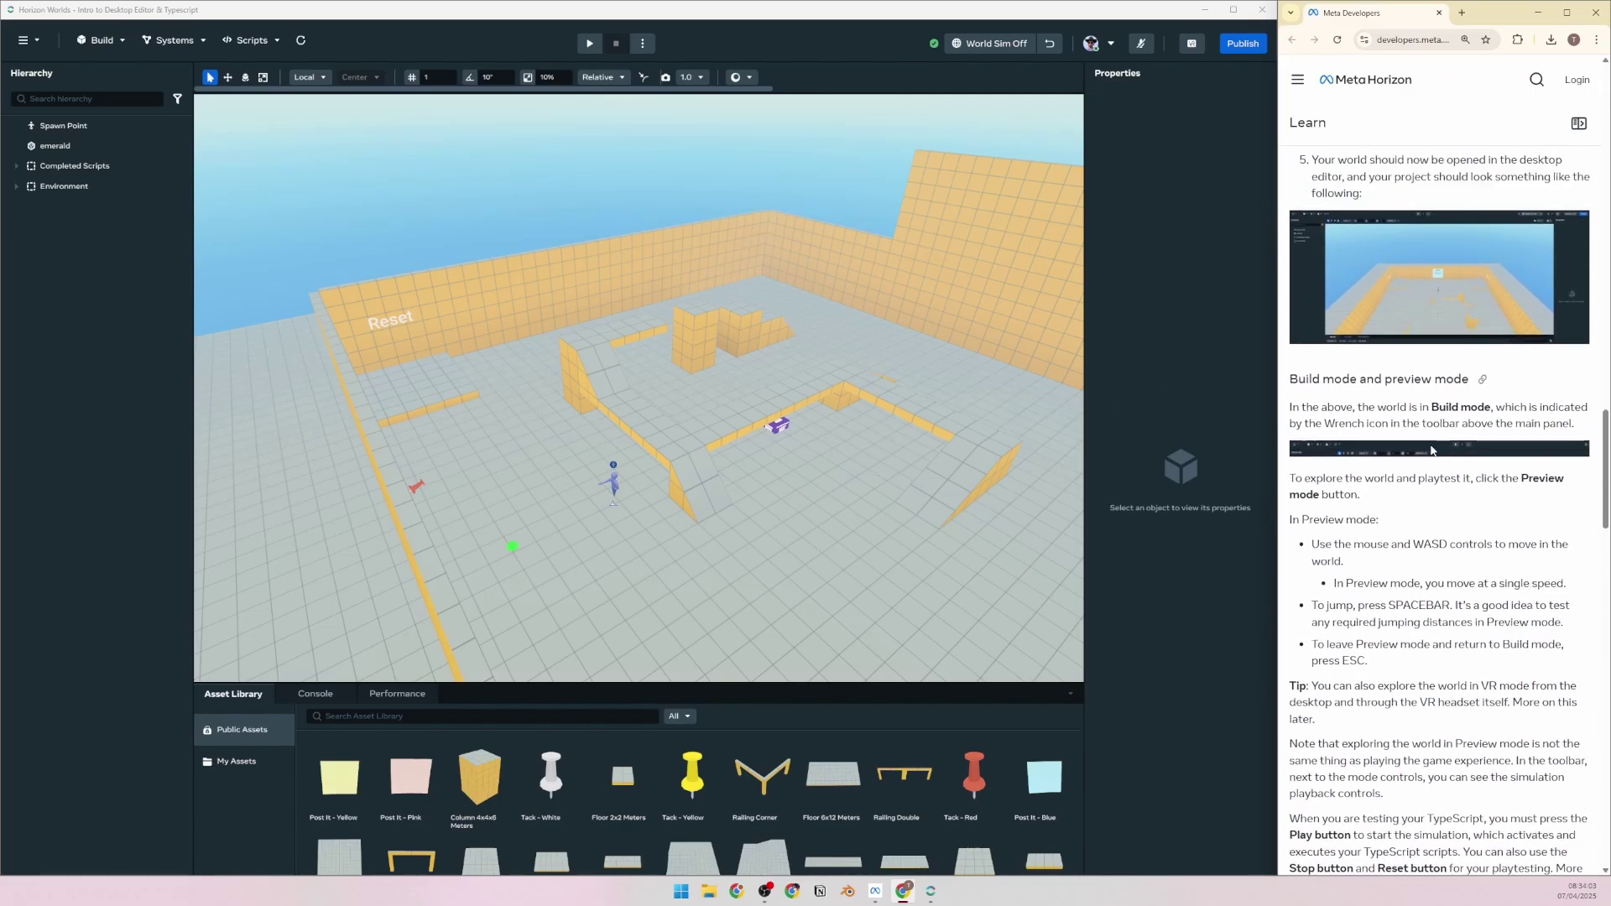
scroll(1432, 449, up, 1)
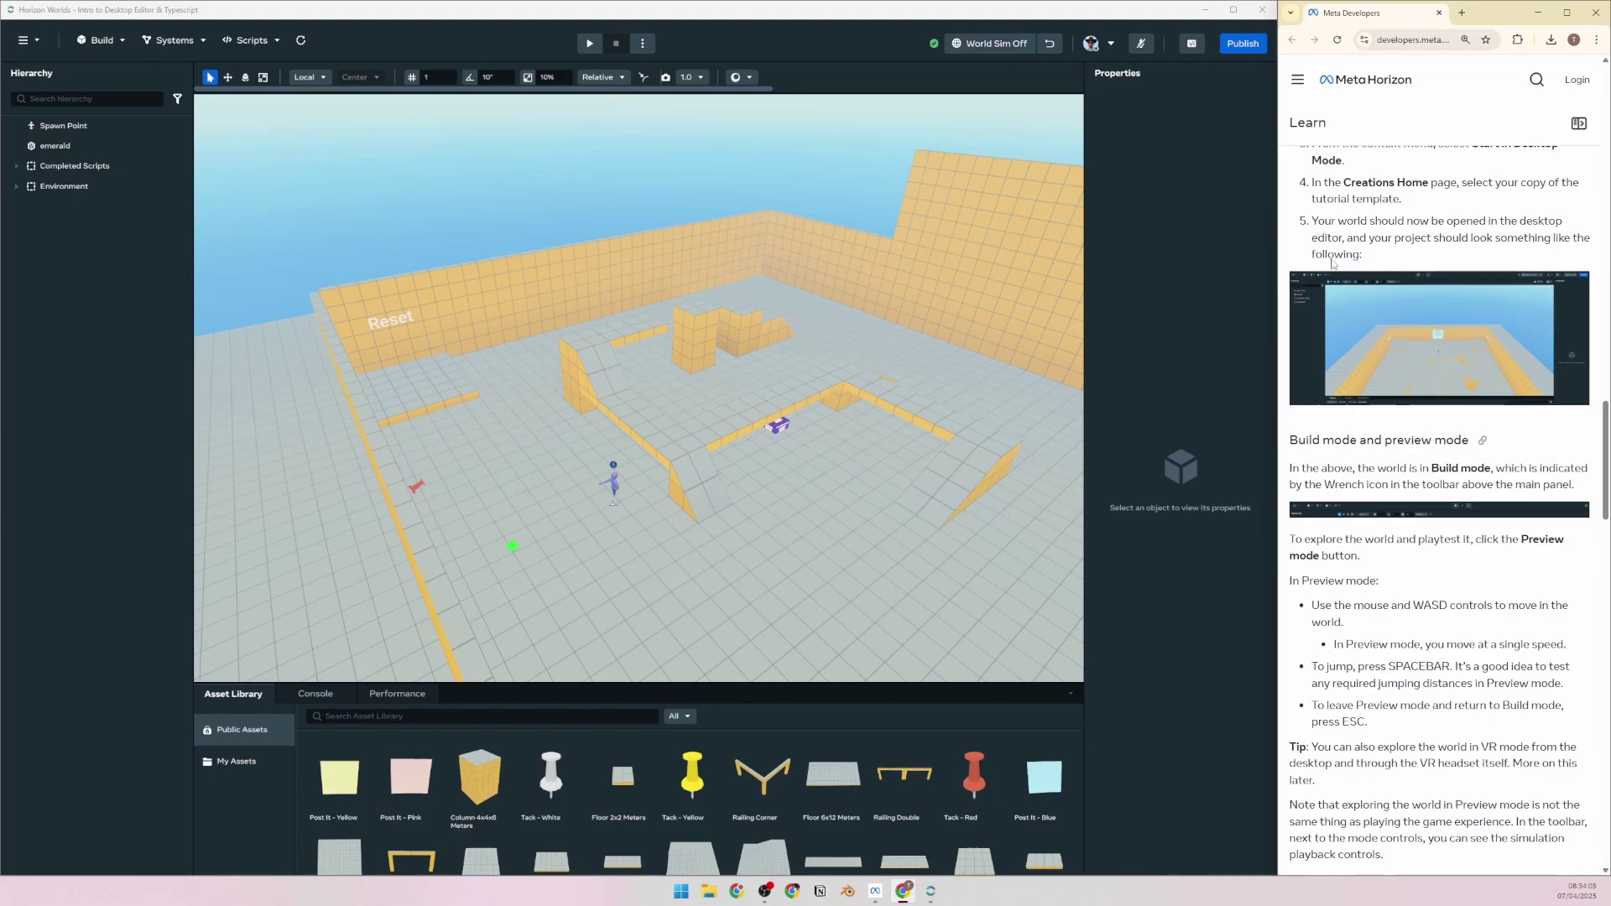
double_click(1452, 238)
click(1378, 476)
scroll(1354, 485, down, 2)
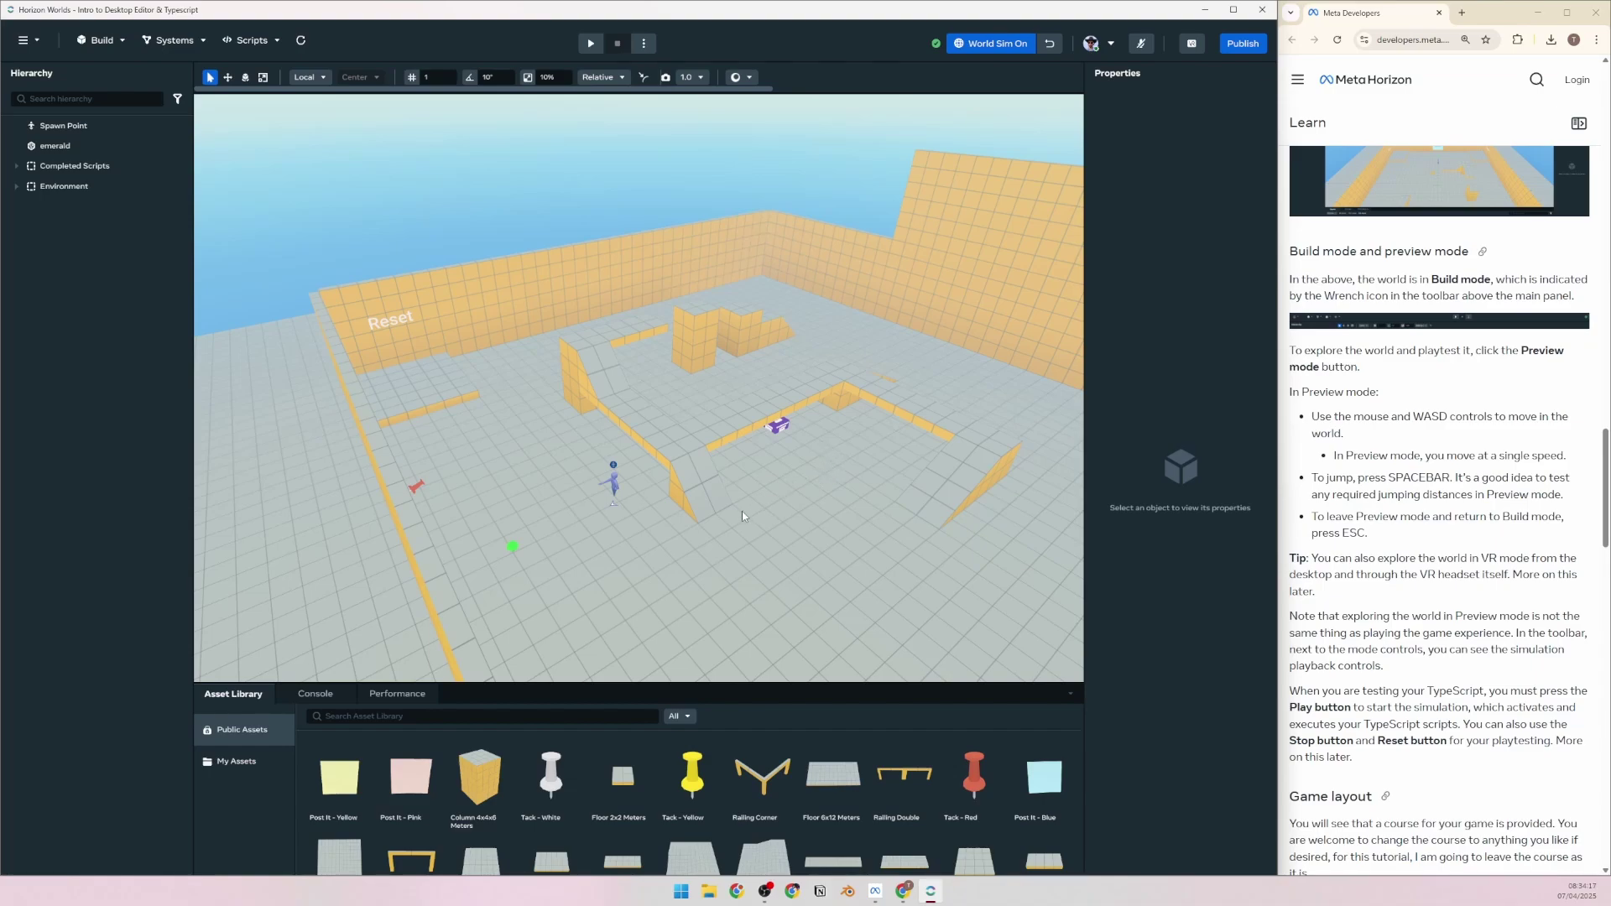
Switch the world simulation off and orbit the viewport to view the game course
right_drag(673, 520, 621, 510)
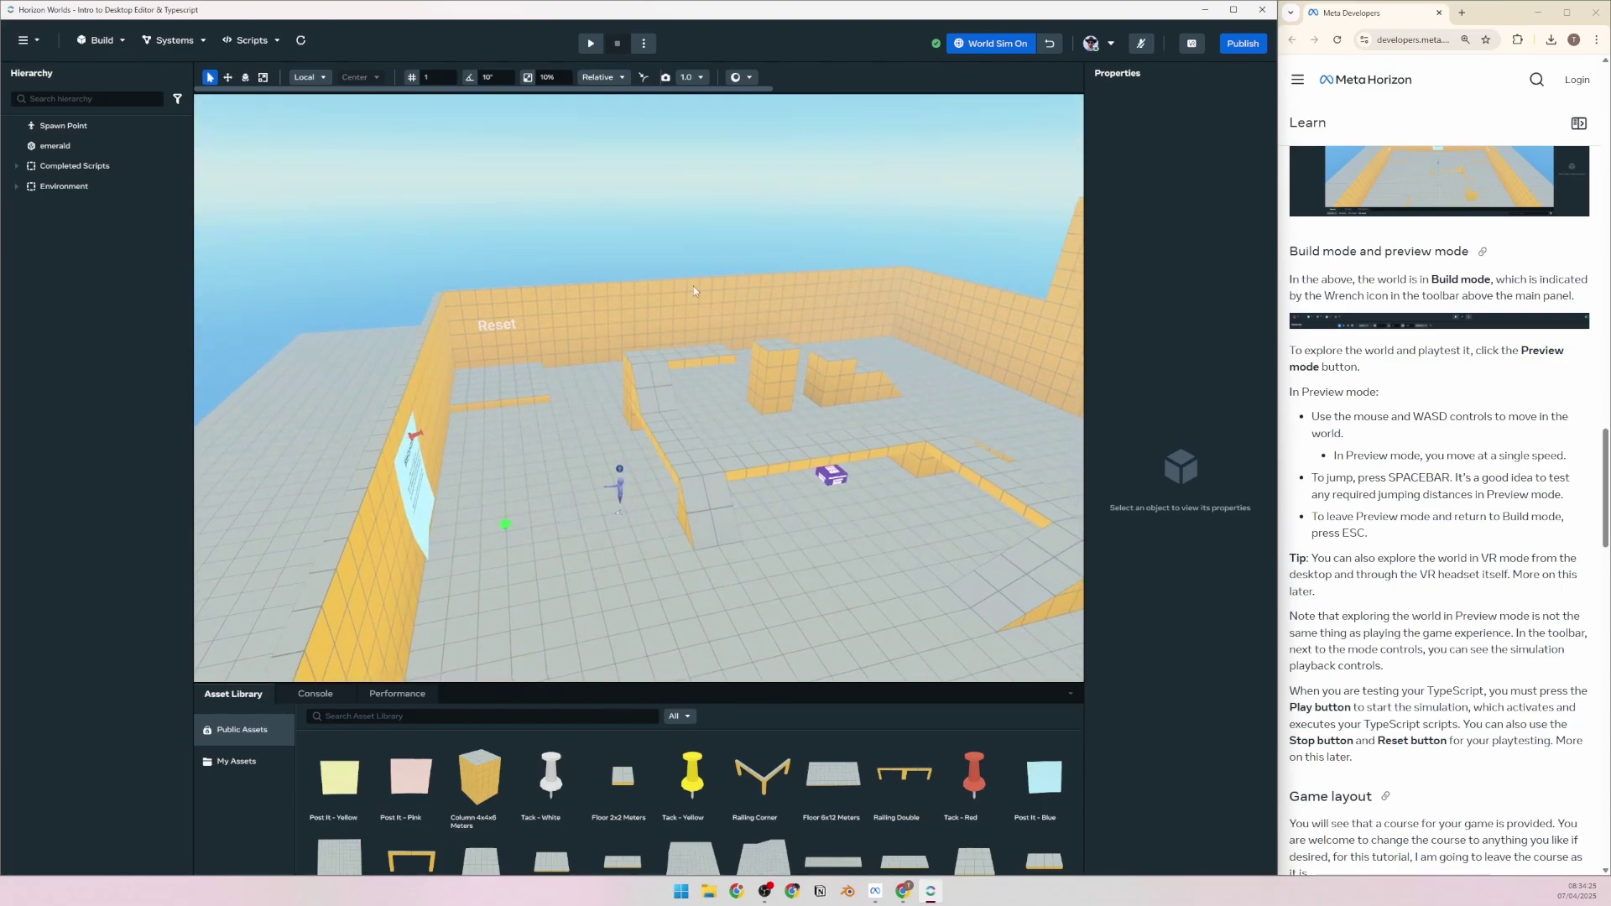
click(986, 47)
right_drag(739, 453, 659, 439)
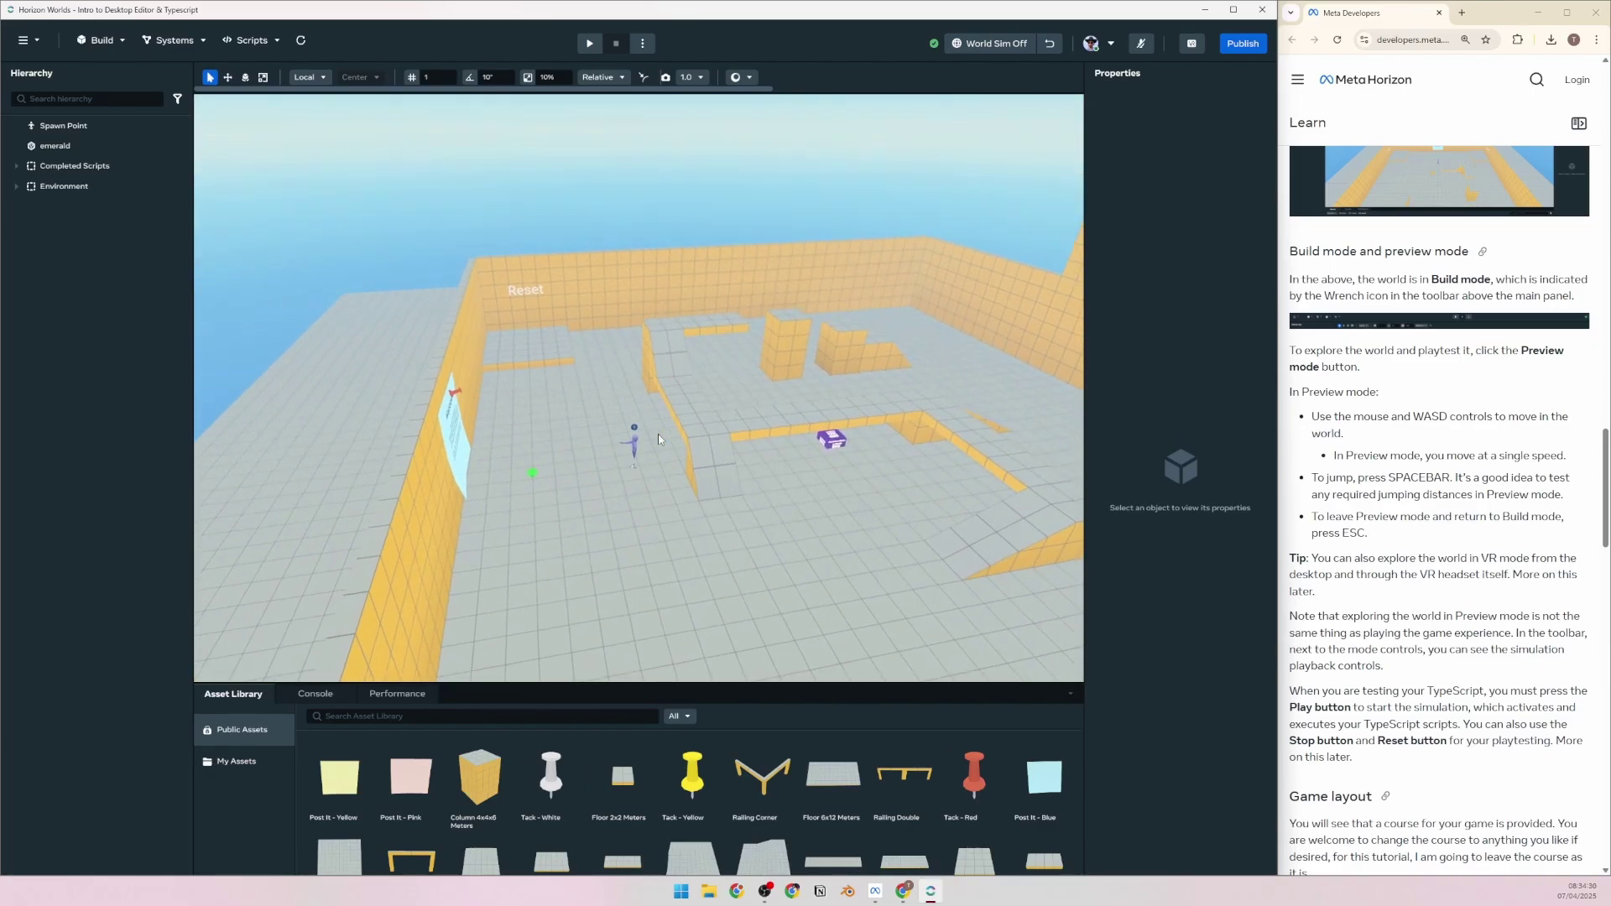
Playtest the world in Preview mode, running the avatar over the ramps and past the blocks, and return to Build mode
click(591, 43)
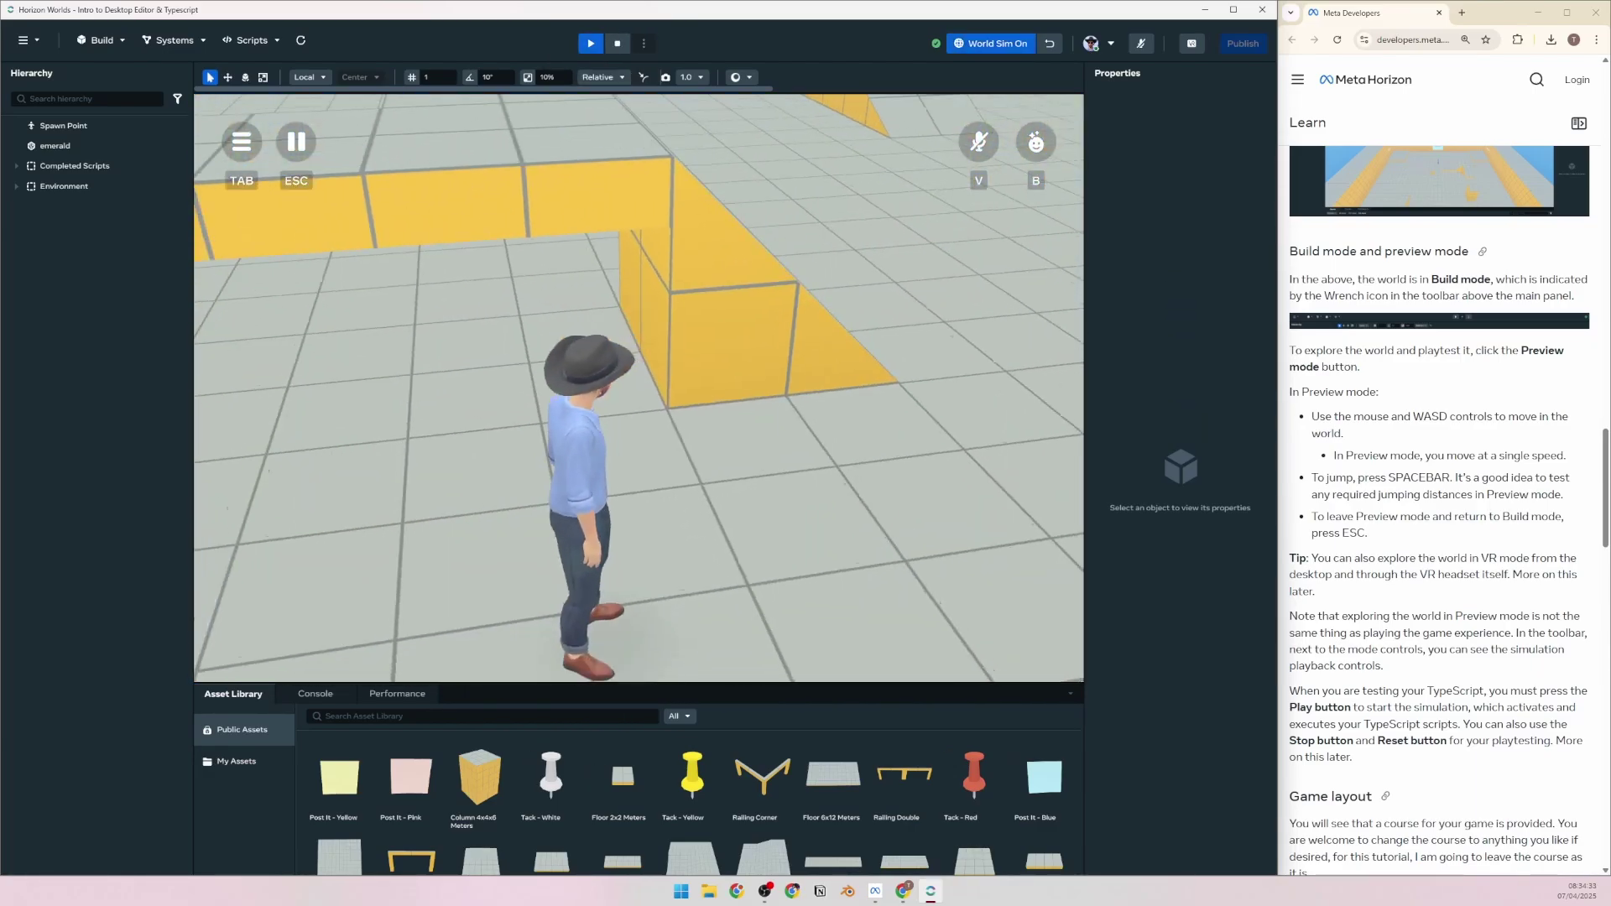
key(w)
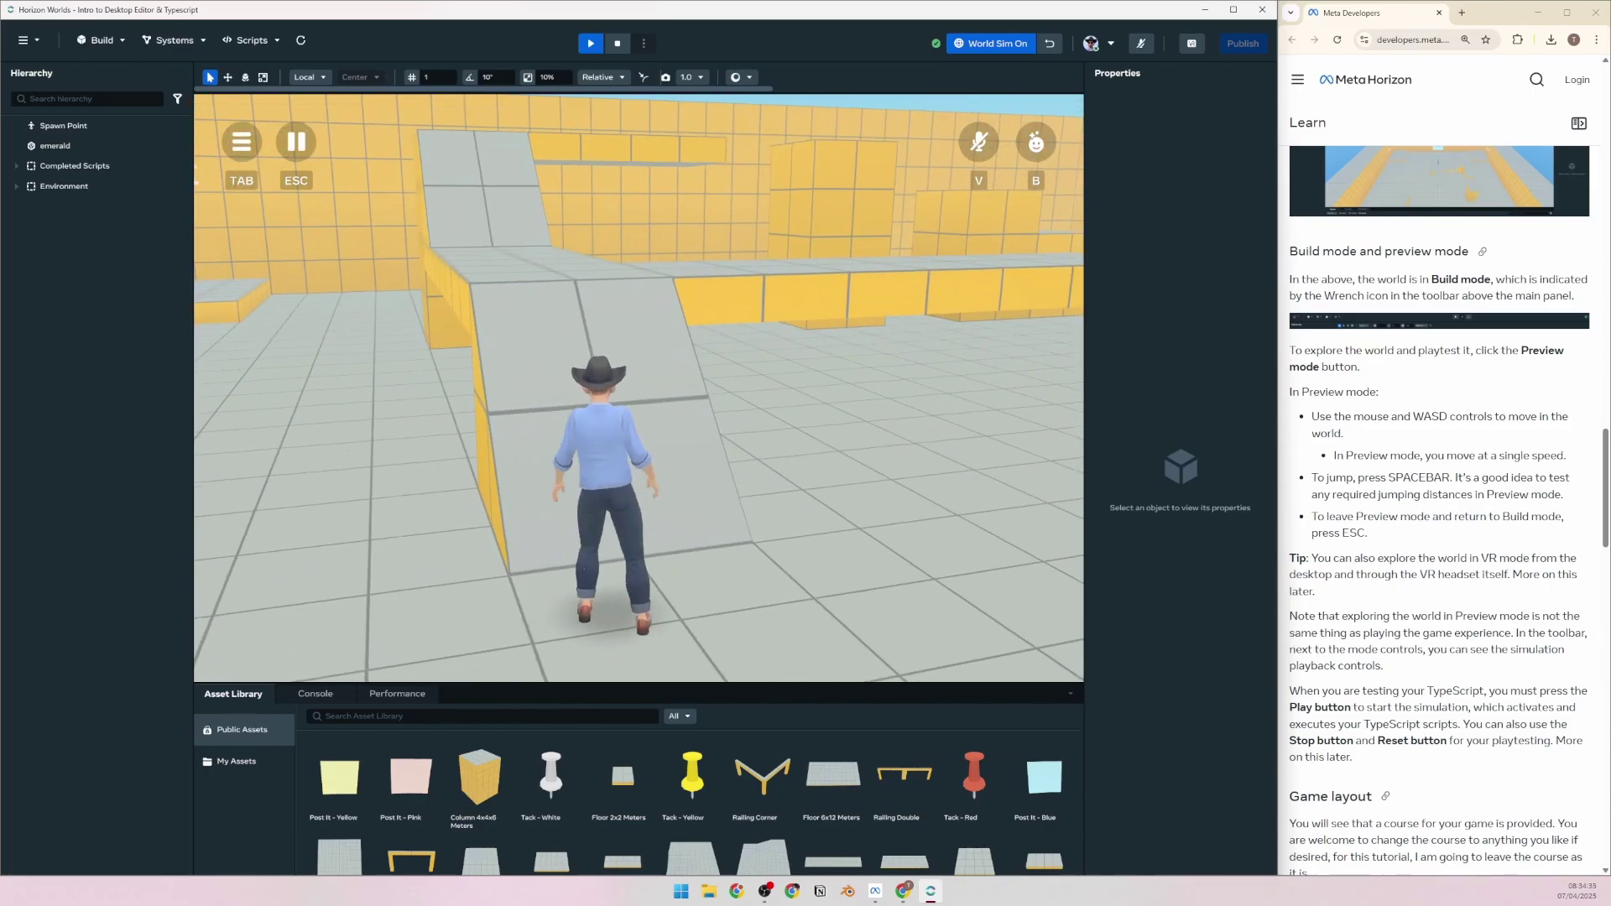
key(w)
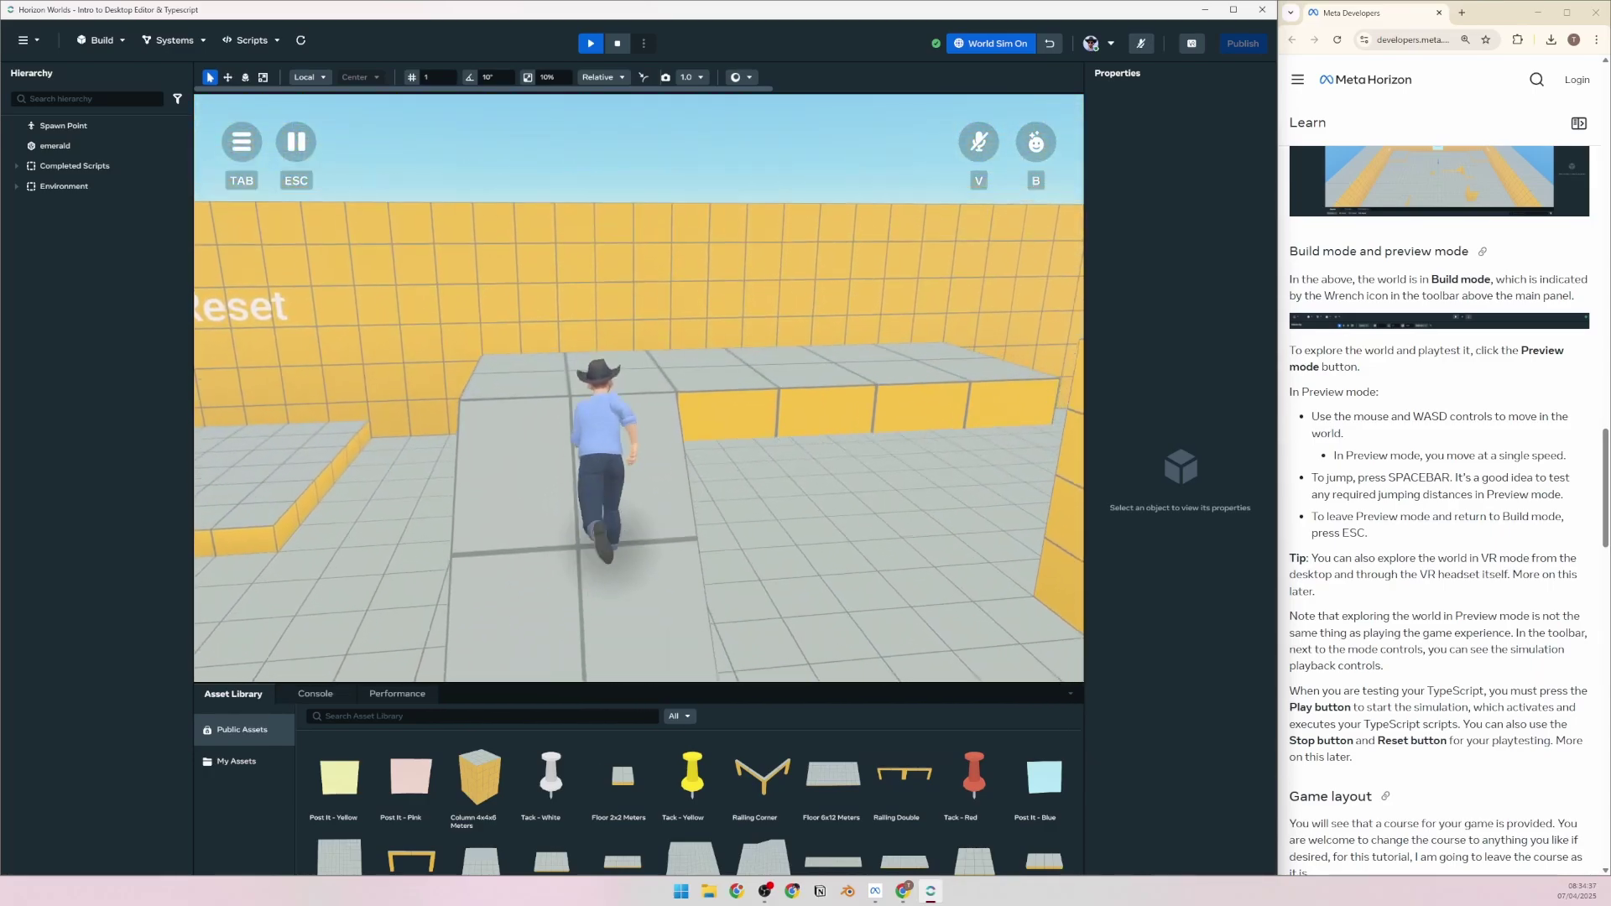
key(w)
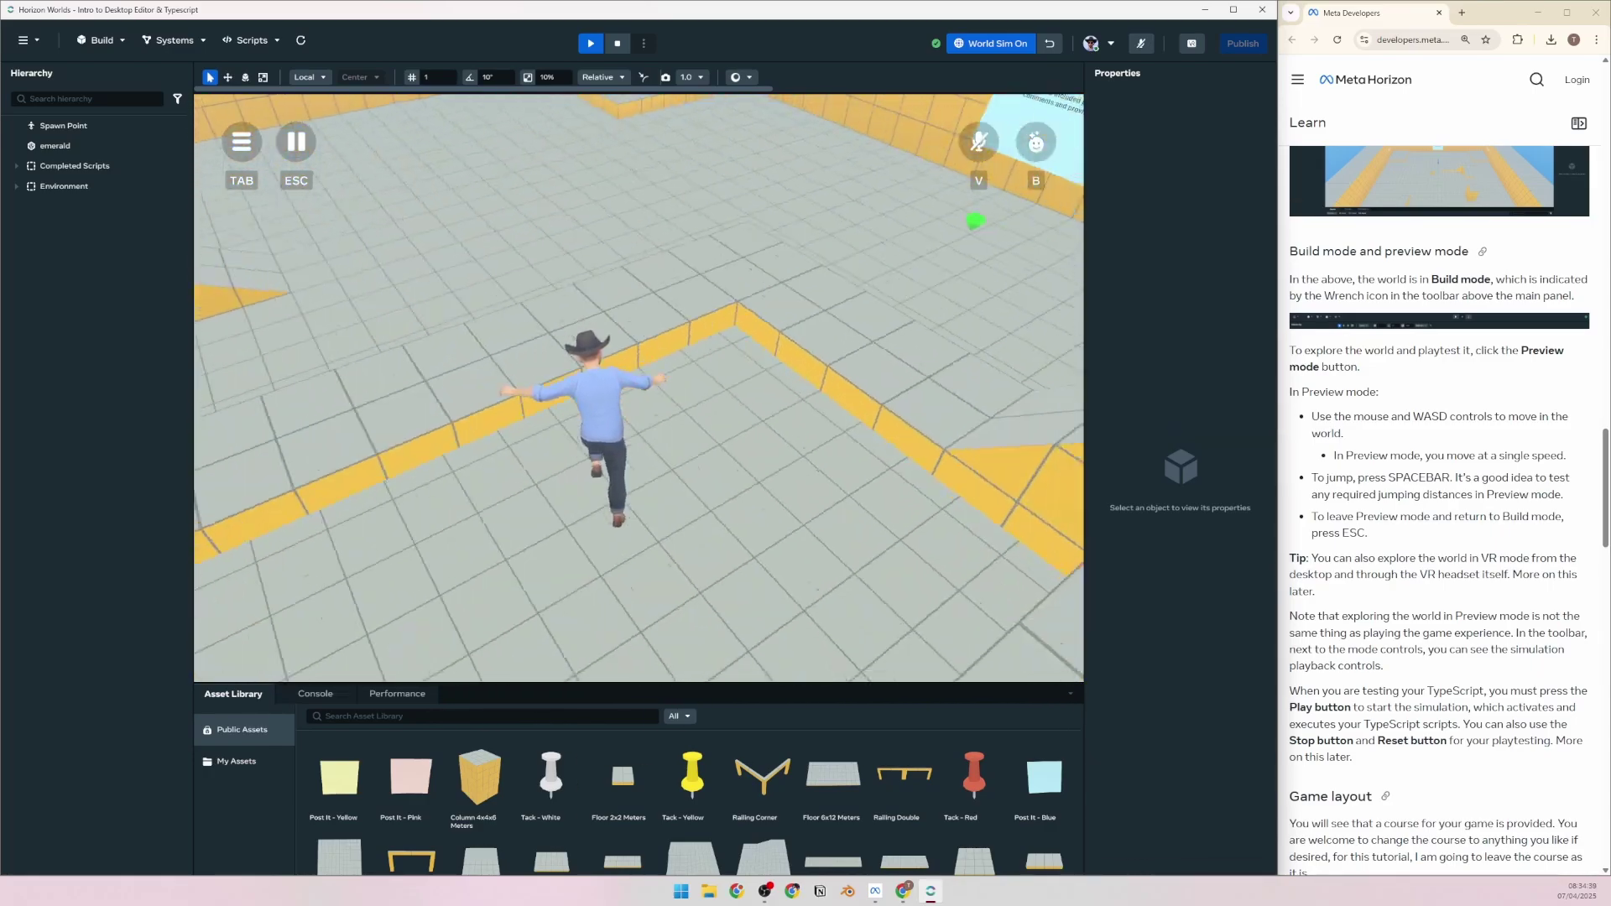
key(w)
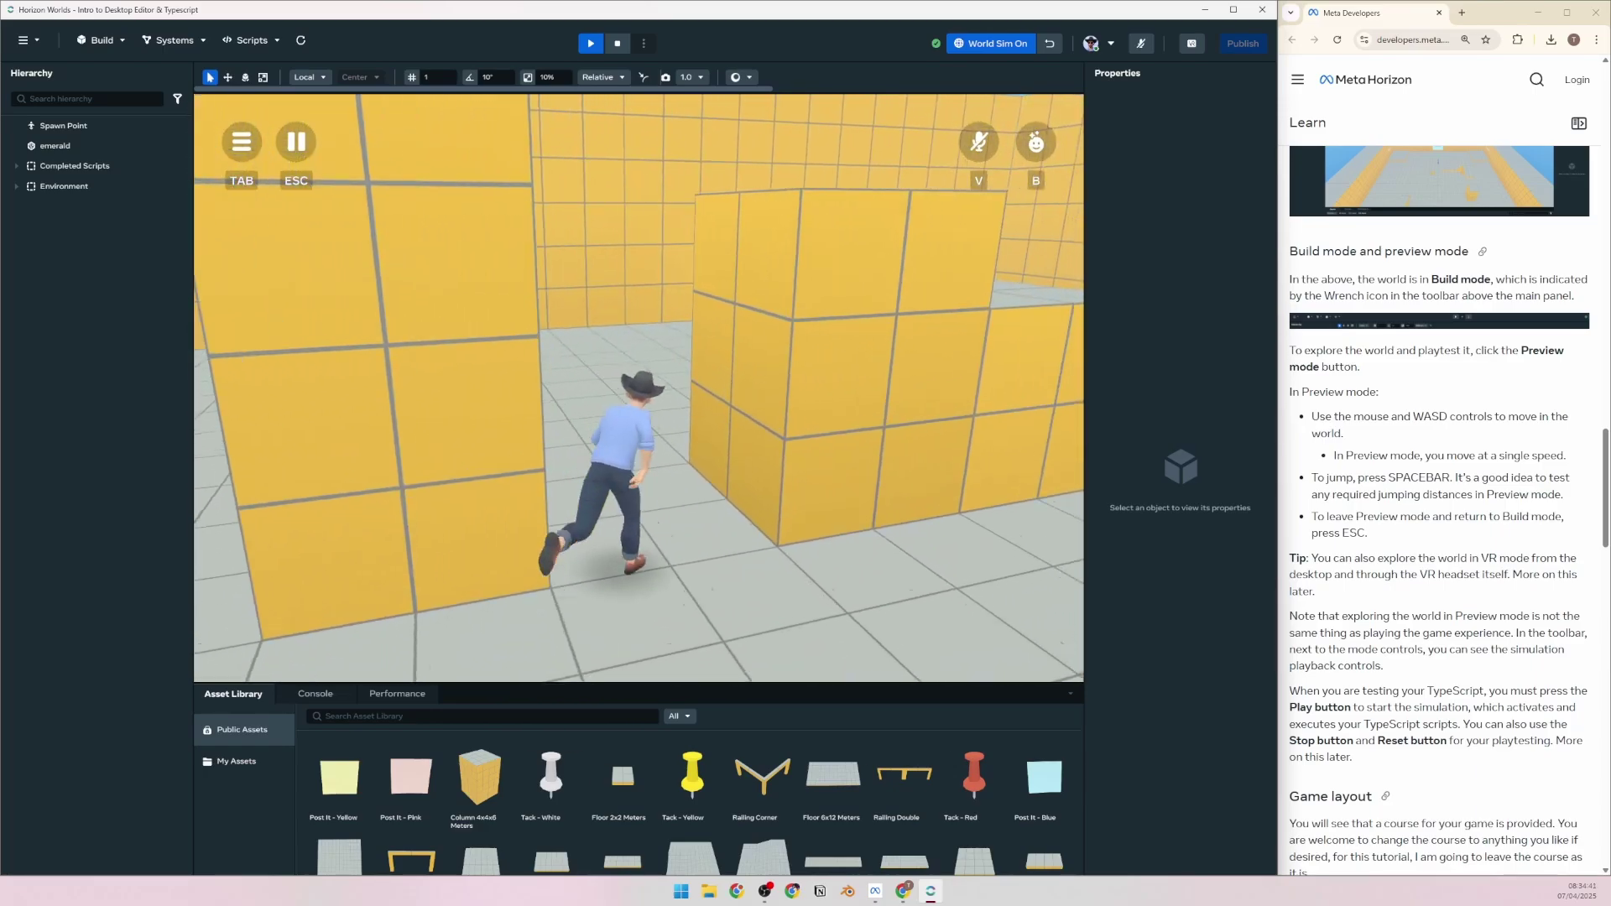
key(w)
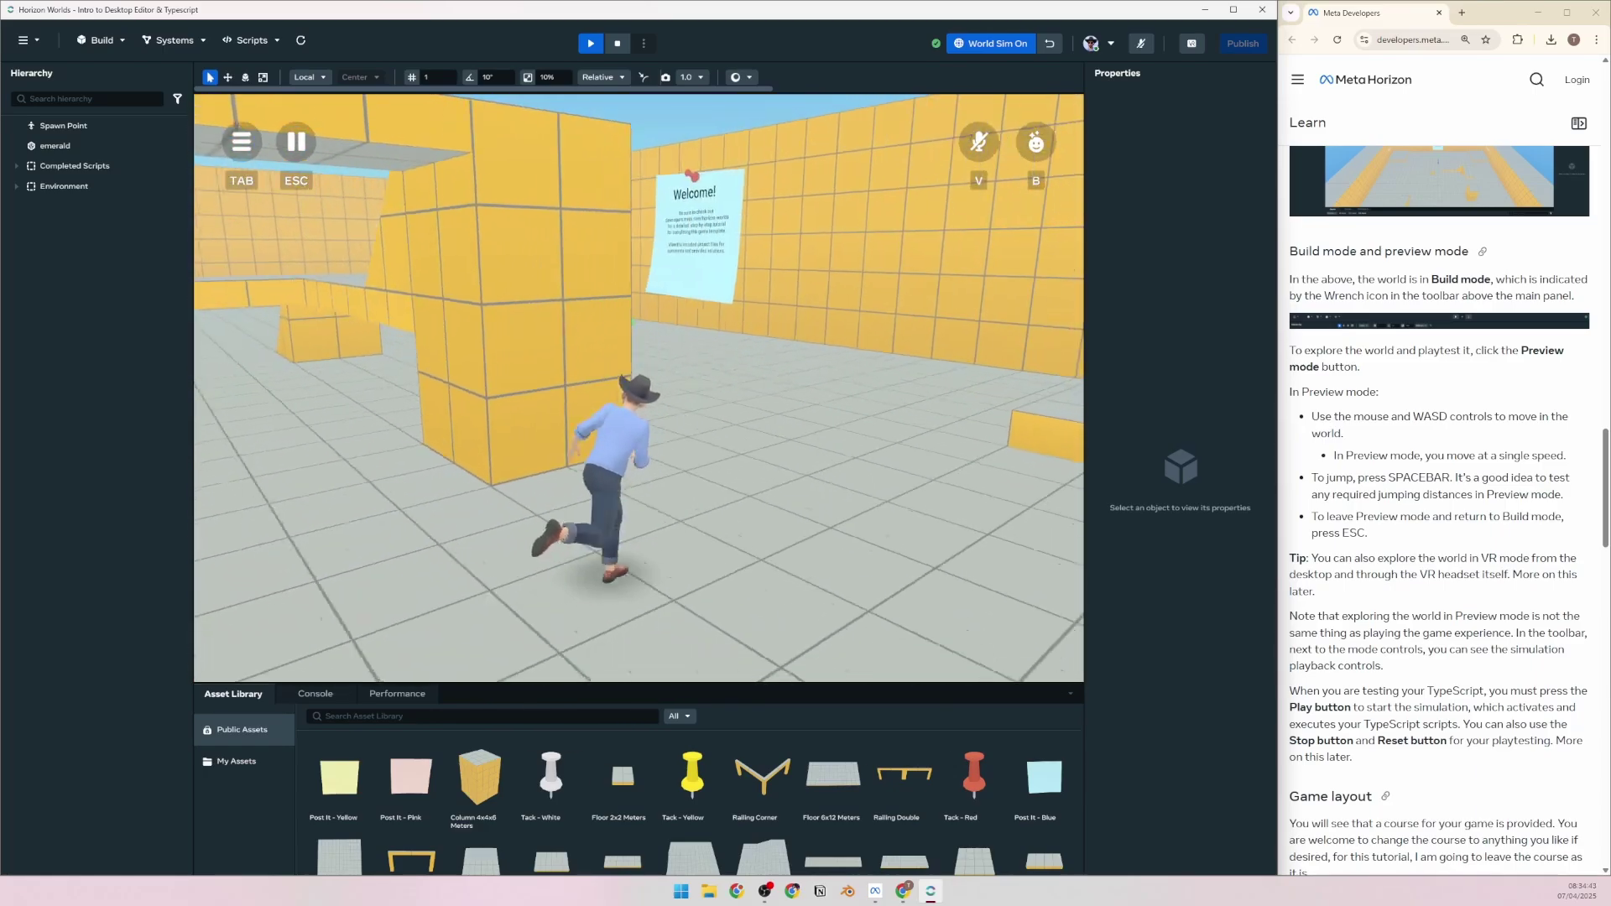
key(Escape)
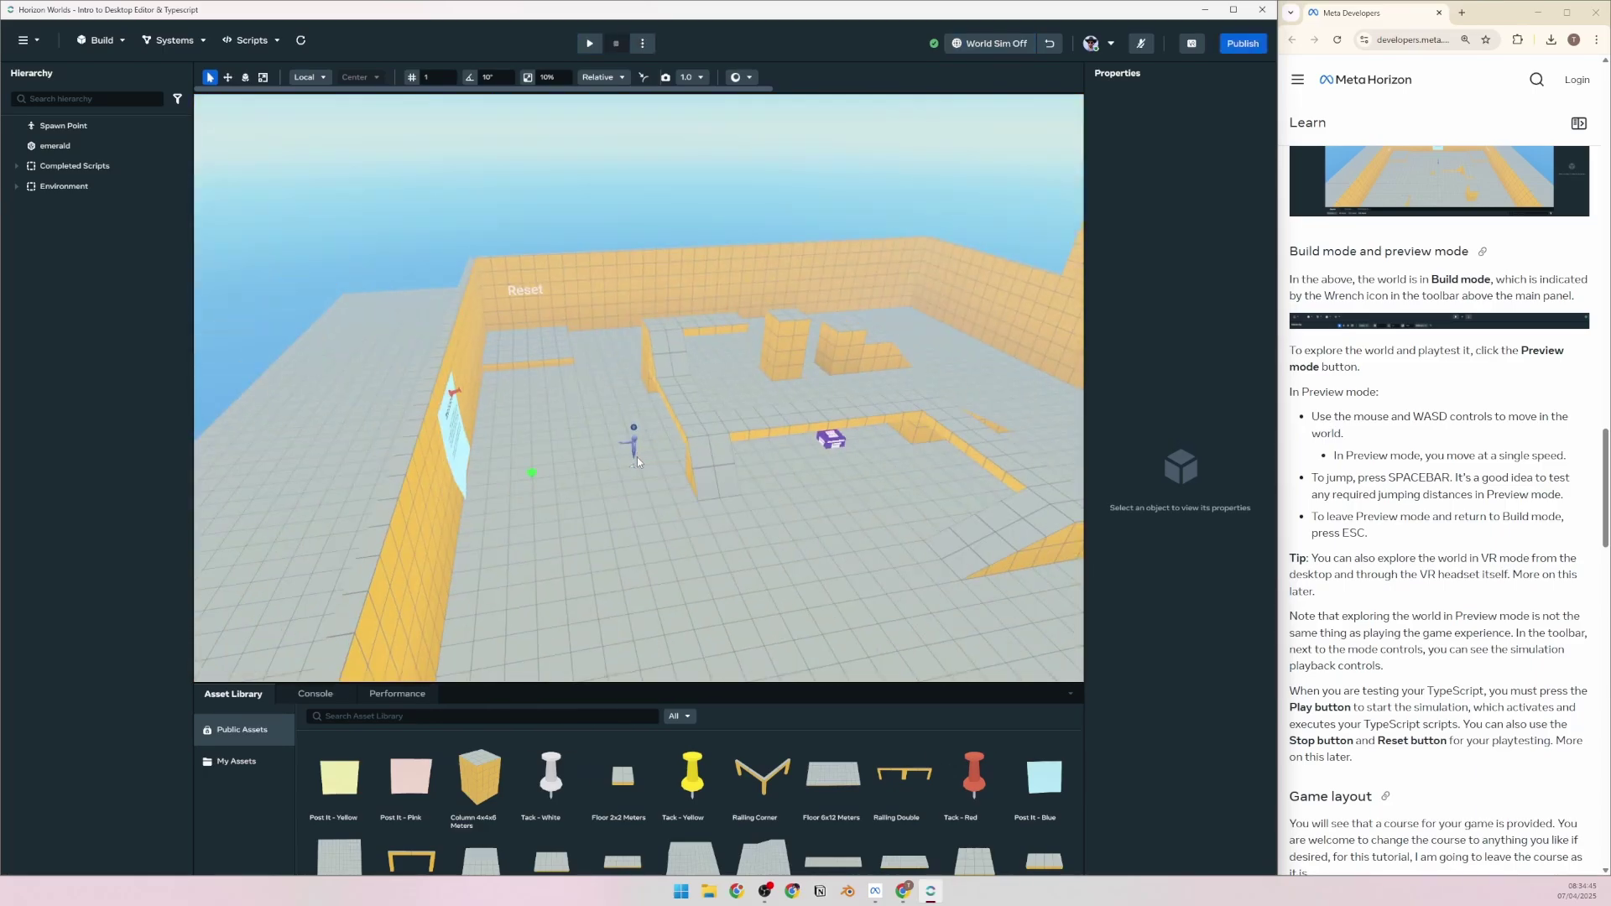
click(1358, 446)
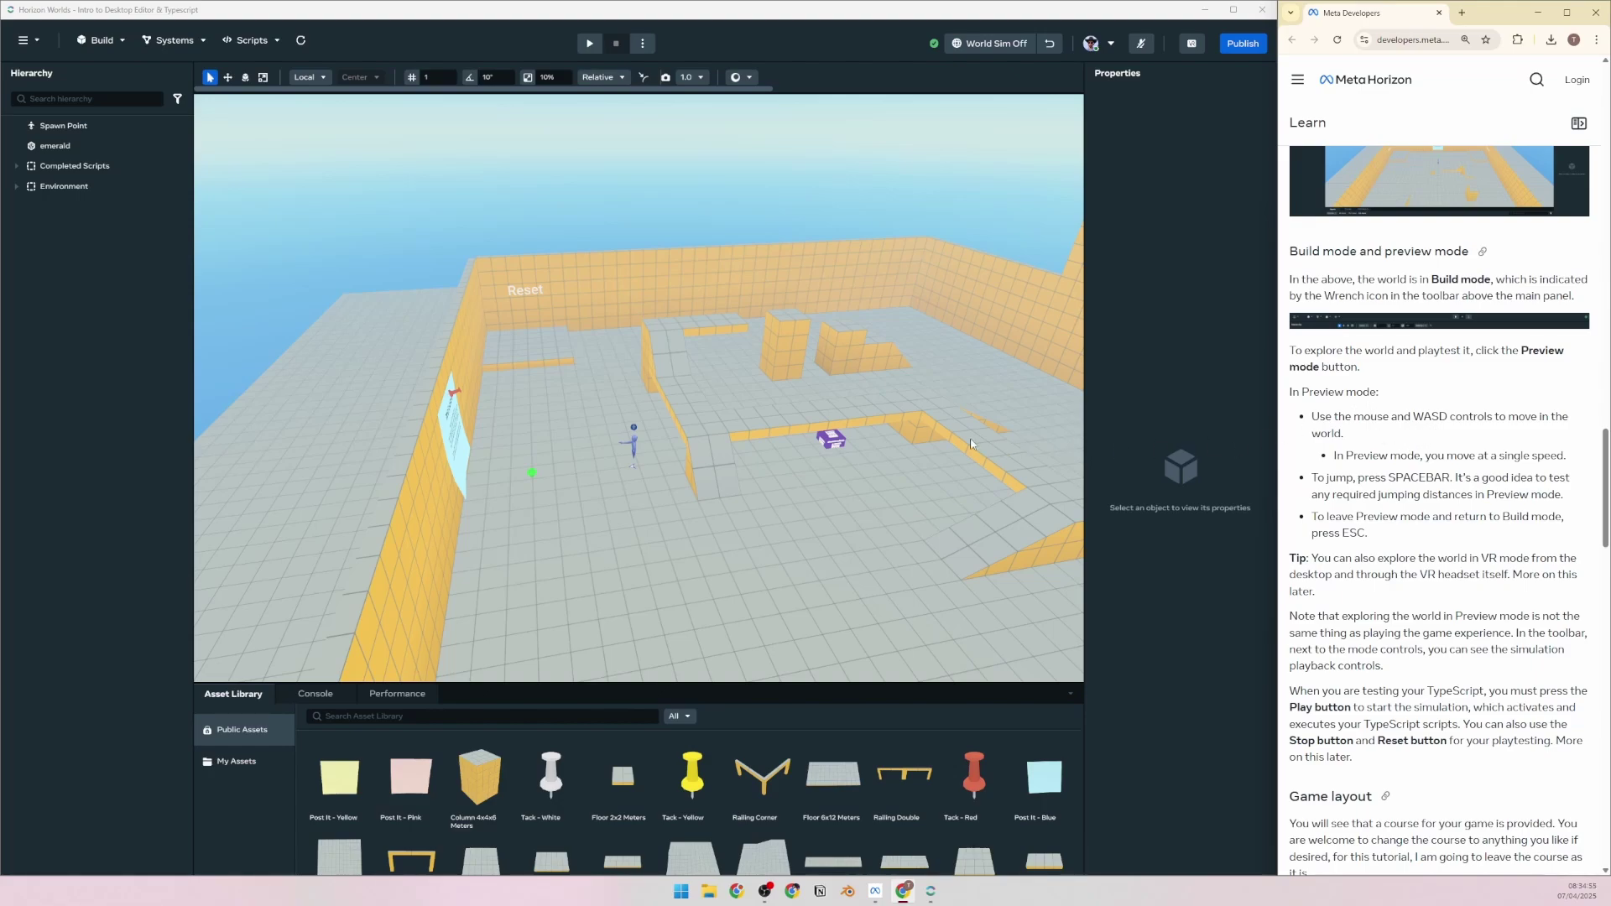
click(732, 403)
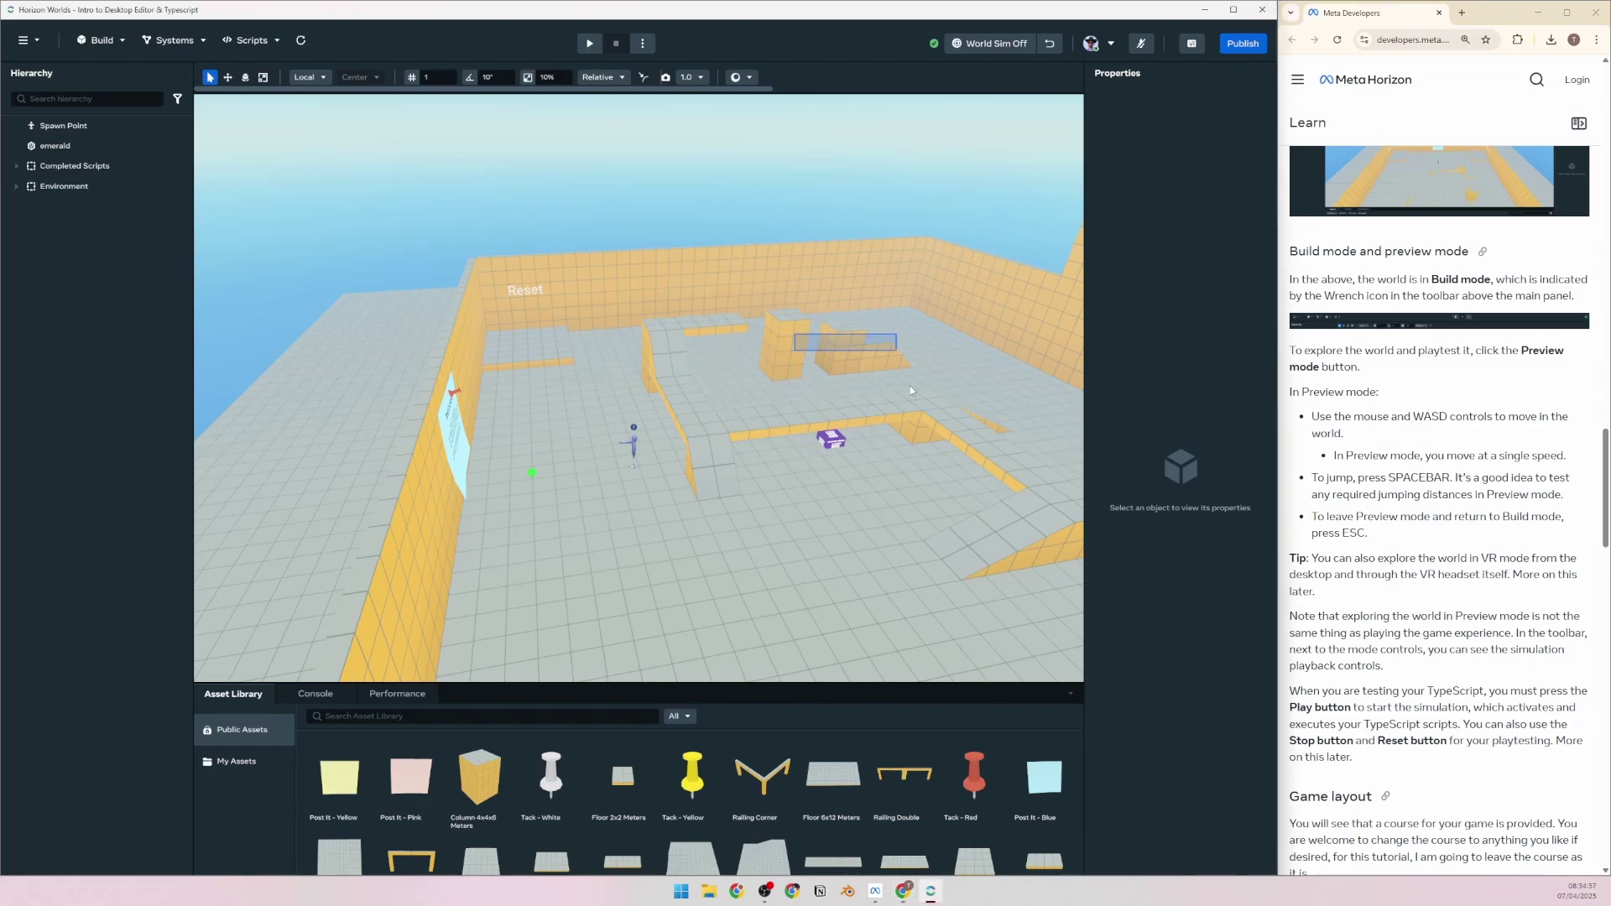
Fly the Build mode camera forward and sideways over the game course, turning the view toward the ramps and columns
drag(819, 406, 451, 265)
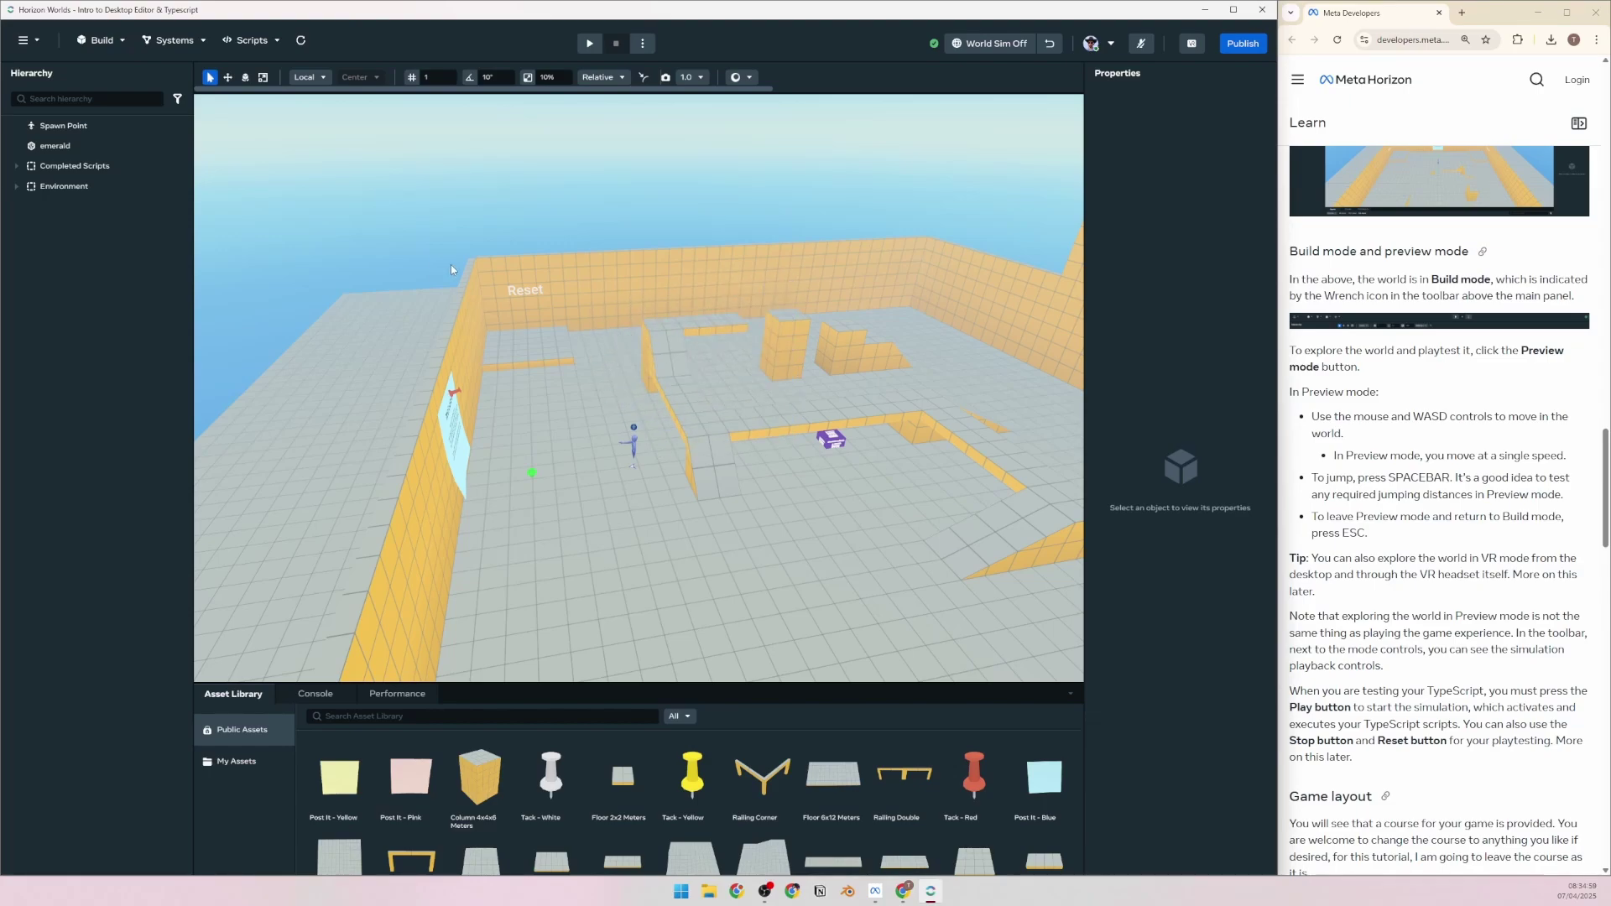
click(699, 406)
right_drag(758, 387, 667, 330)
key(w)
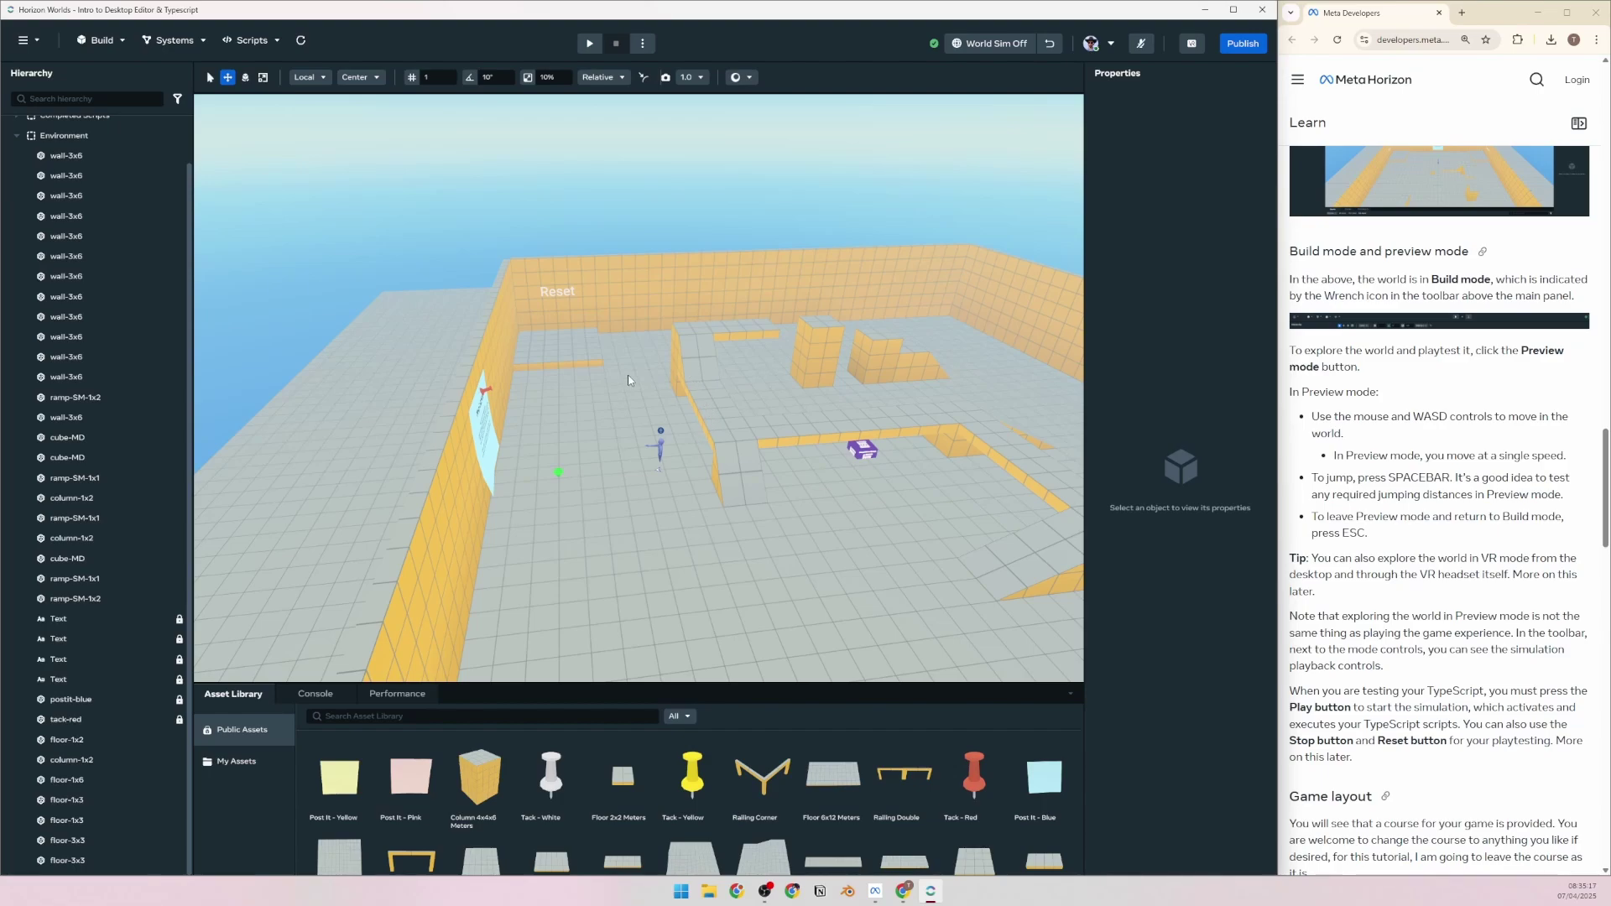
key(d)
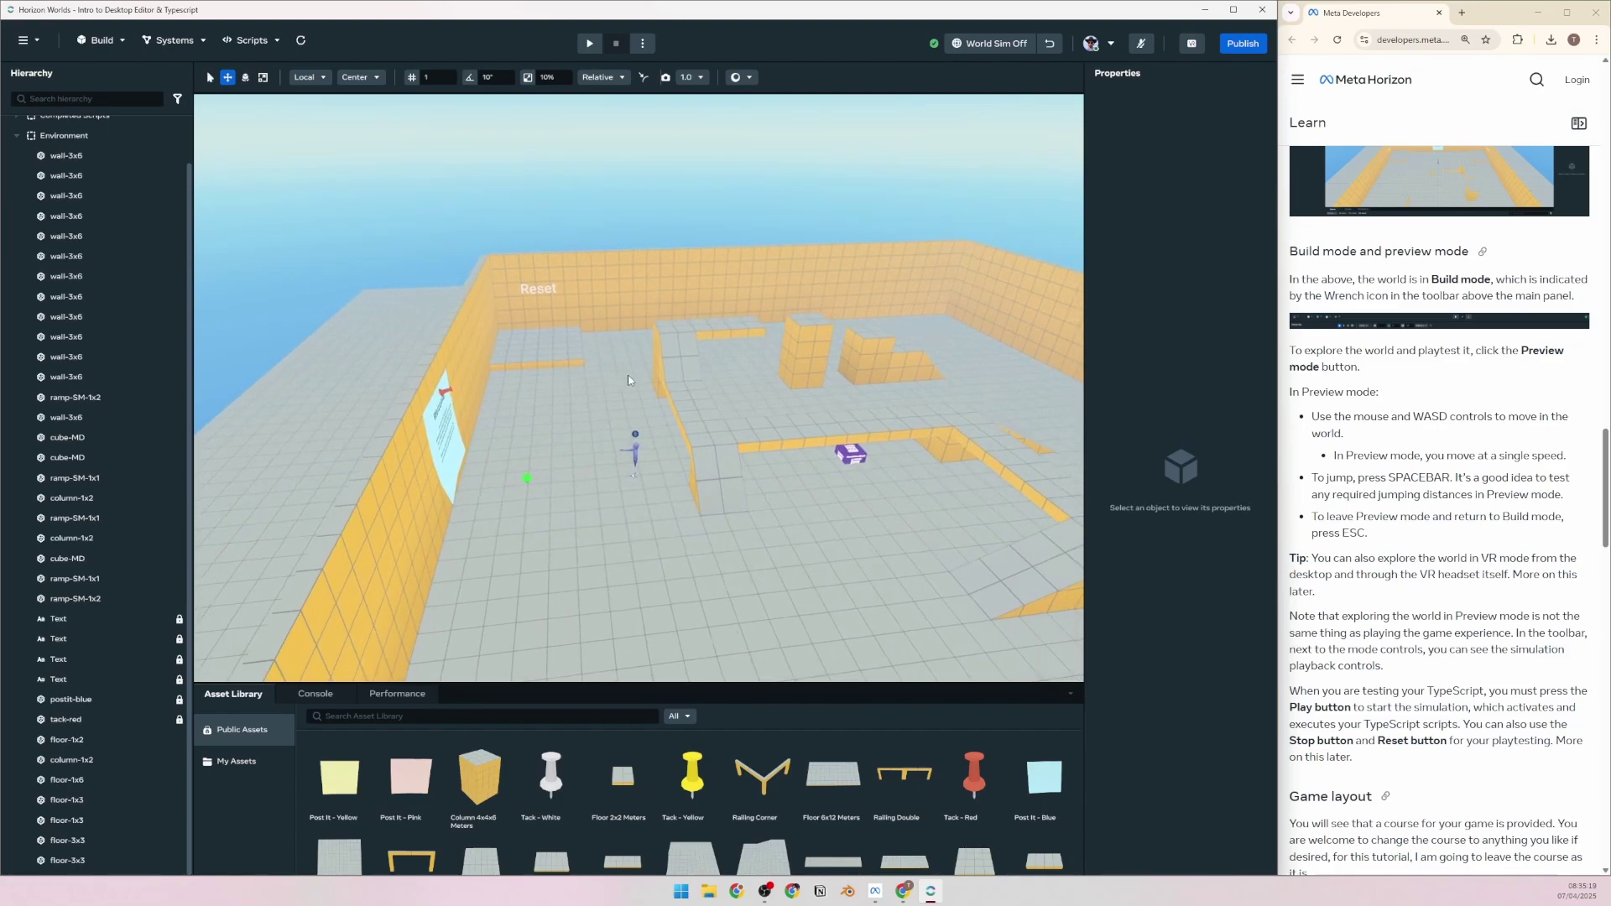
key(a)
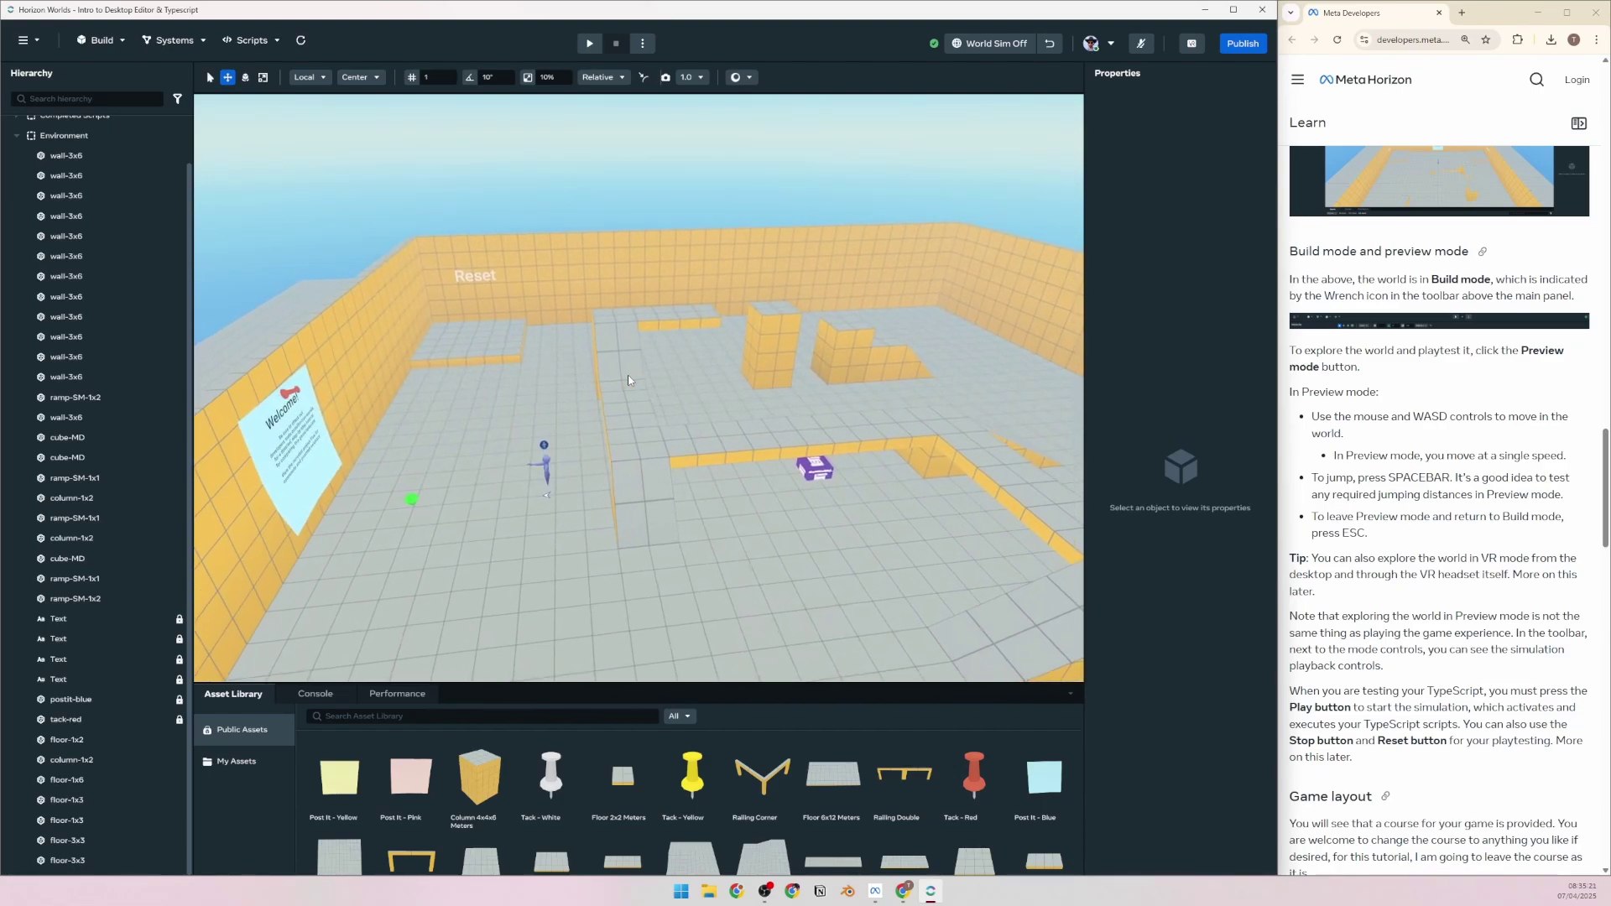
right_drag(629, 380, 584, 373)
Raise the camera speed to 3.6 while flying the viewport back, up and down around the course
scroll(584, 373, up, 4)
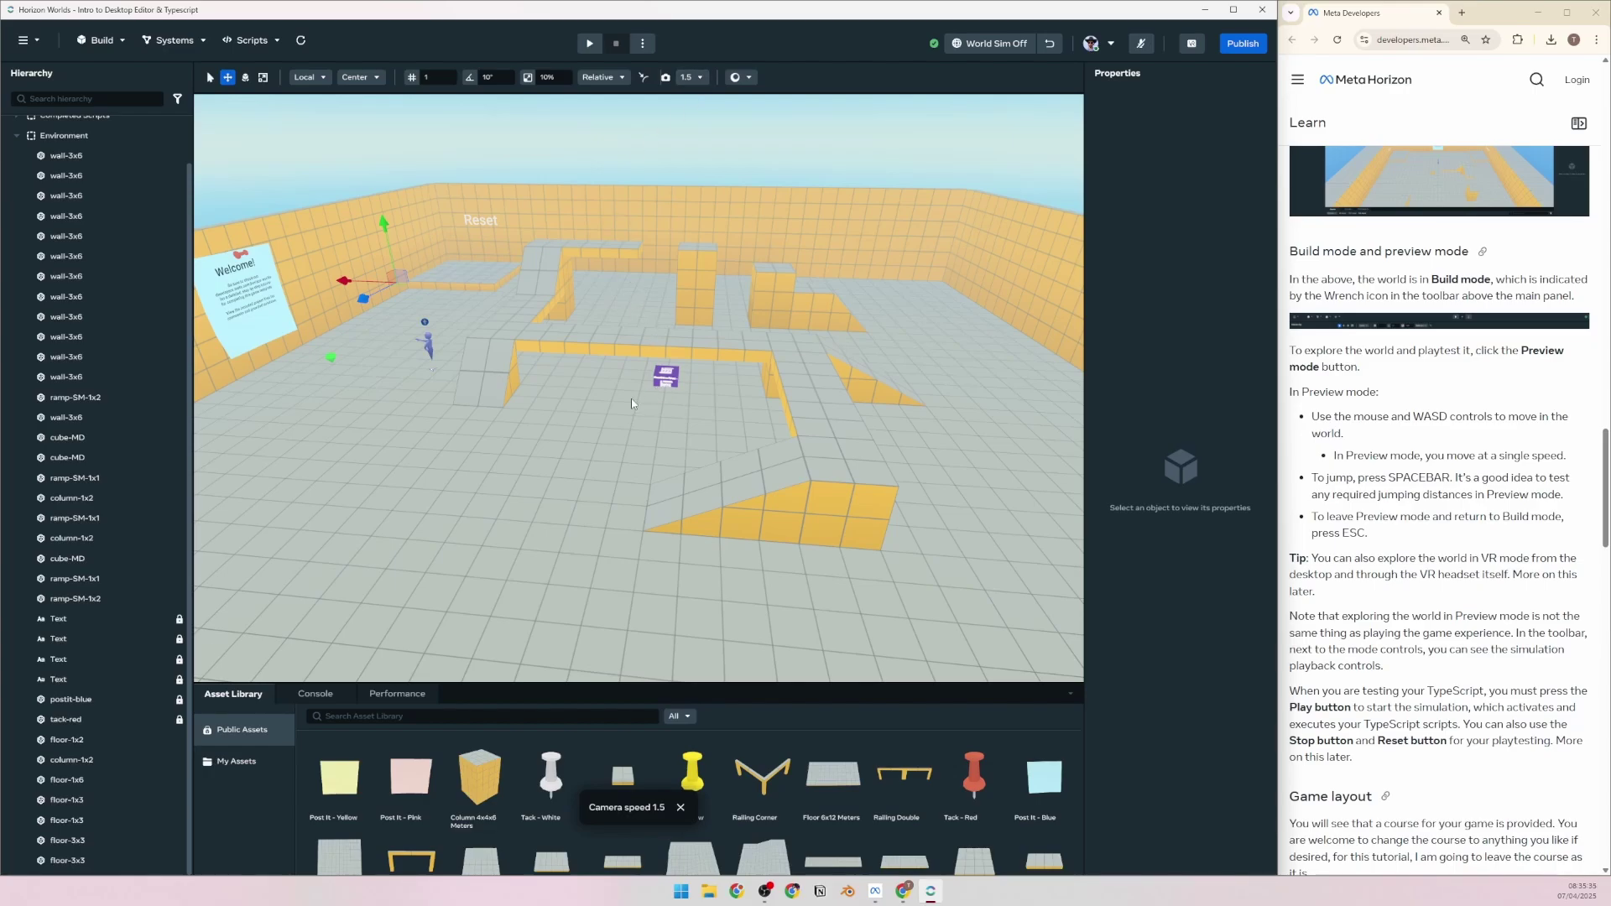
right_drag(632, 403, 722, 402)
key(s)
scroll(626, 391, up, 4)
scroll(604, 394, up, 5)
scroll(294, 376, down, 2)
scroll(416, 438, down, 8)
scroll(391, 442, up, 5)
scroll(438, 431, up, 4)
scroll(591, 423, up, 1)
key(s)
key(e)
key(q)
key(s)
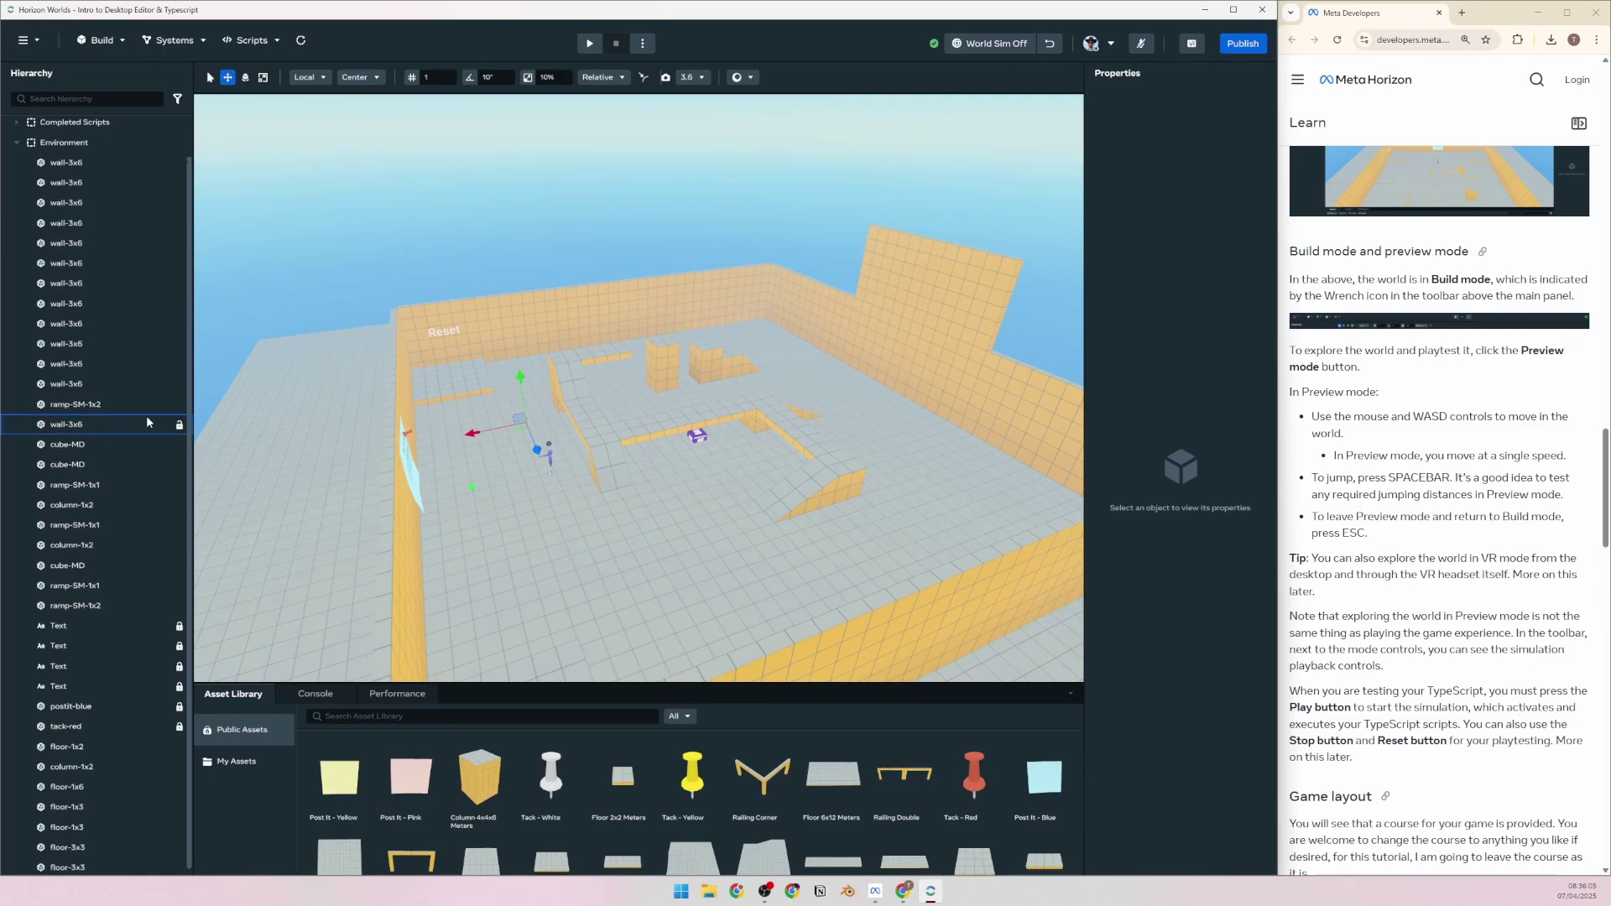
Focus the viewport on the emerald, the Spawn Point and one of the wall-3x6 objects in turn
scroll(139, 415, up, 2)
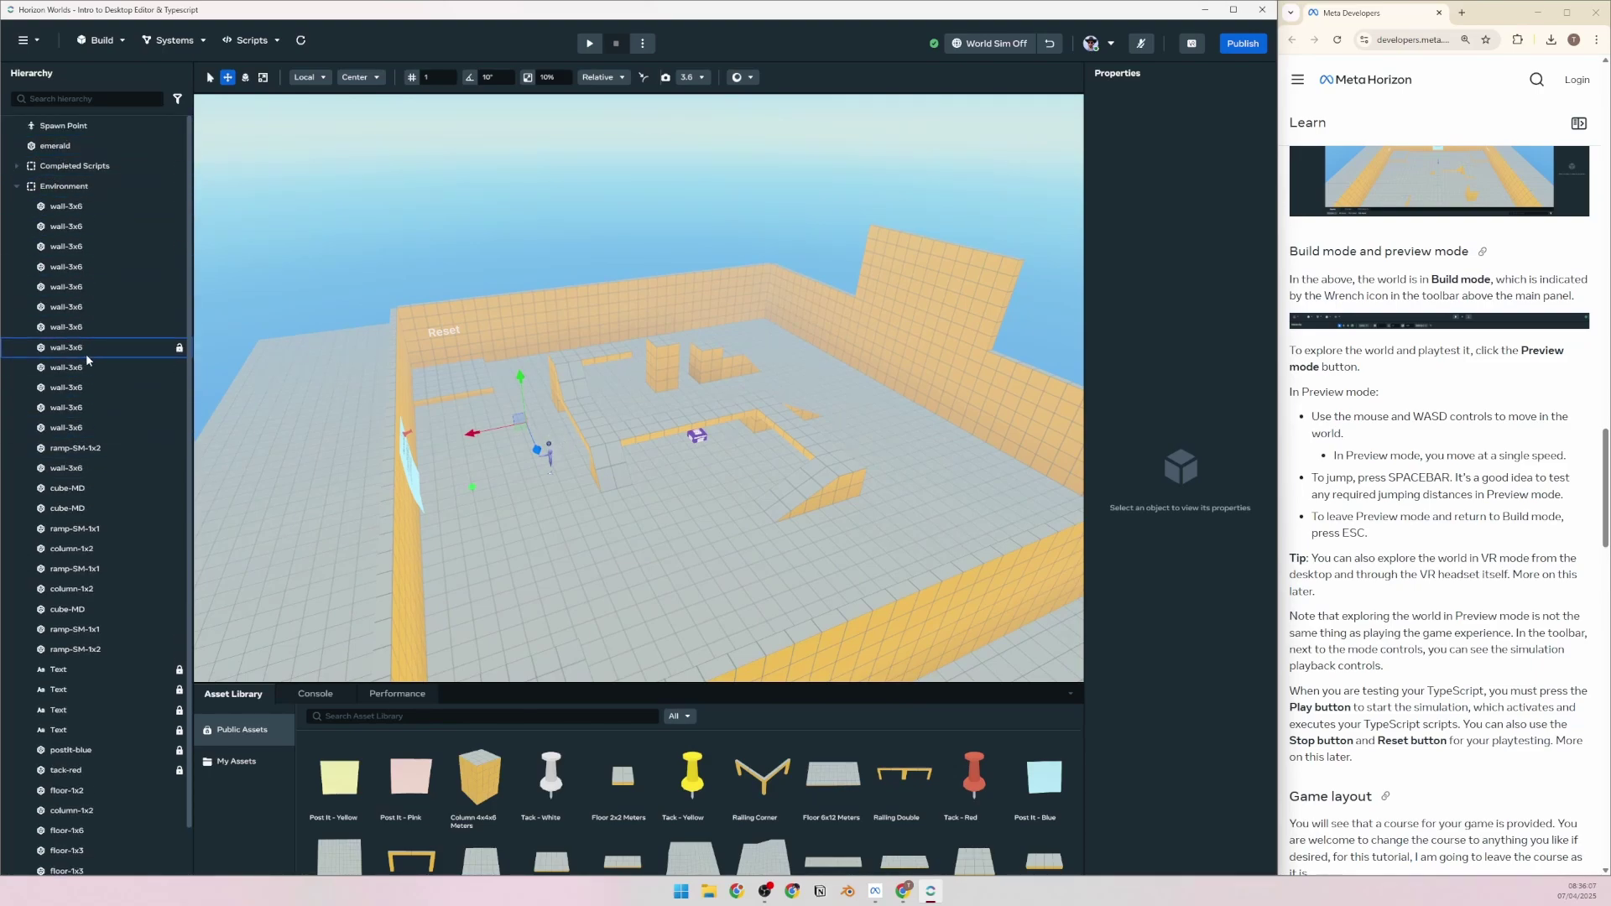
click(69, 150)
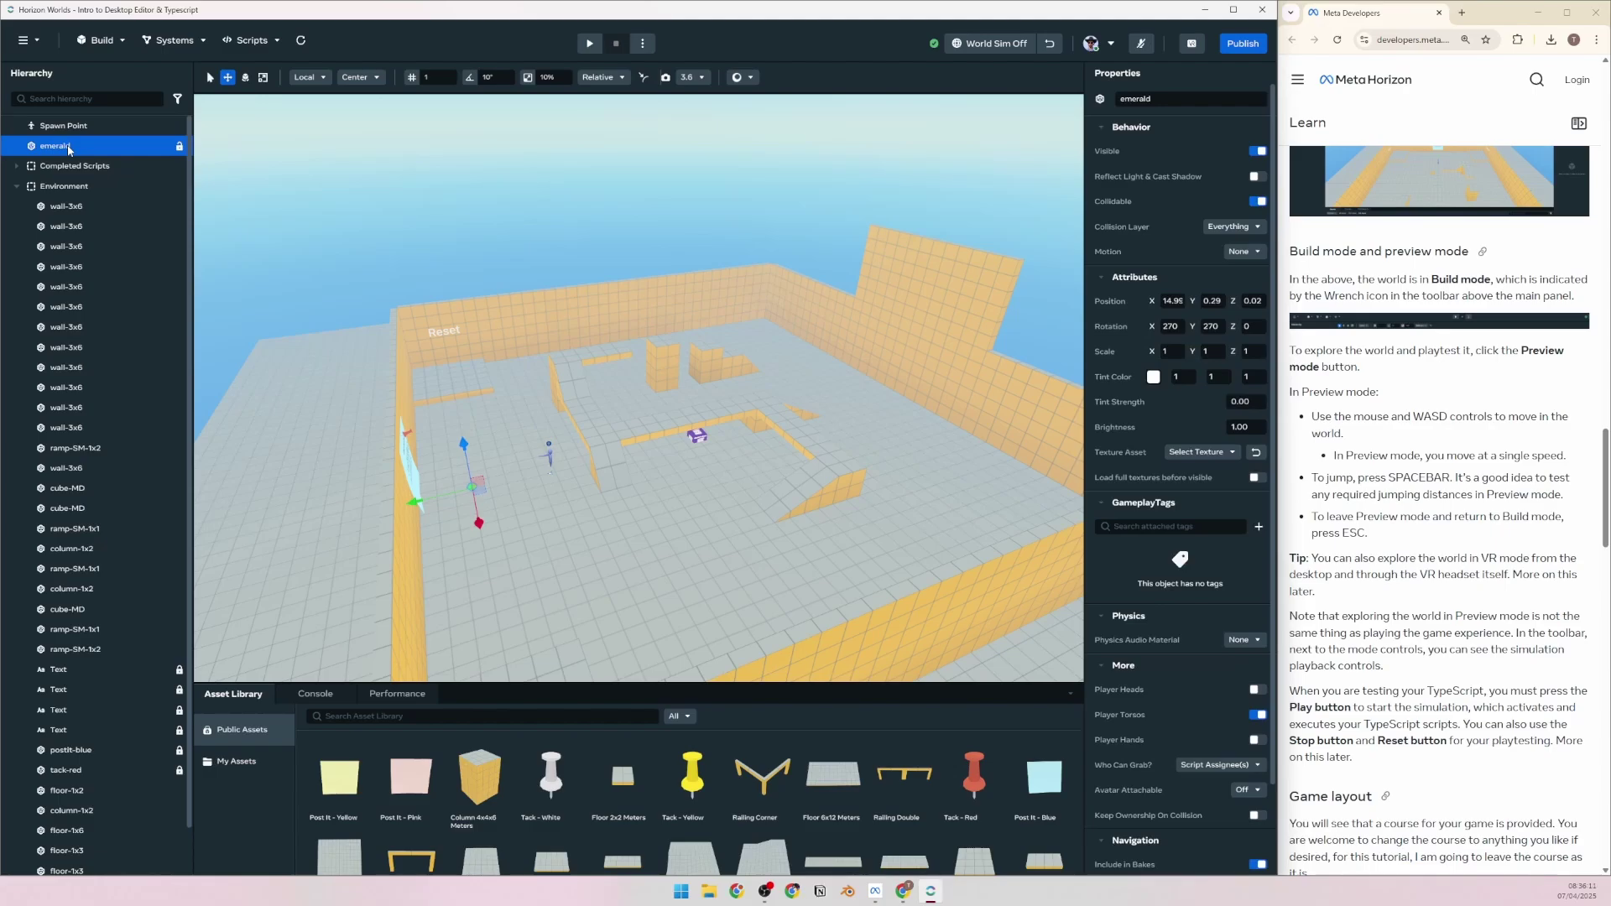
double_click(69, 148)
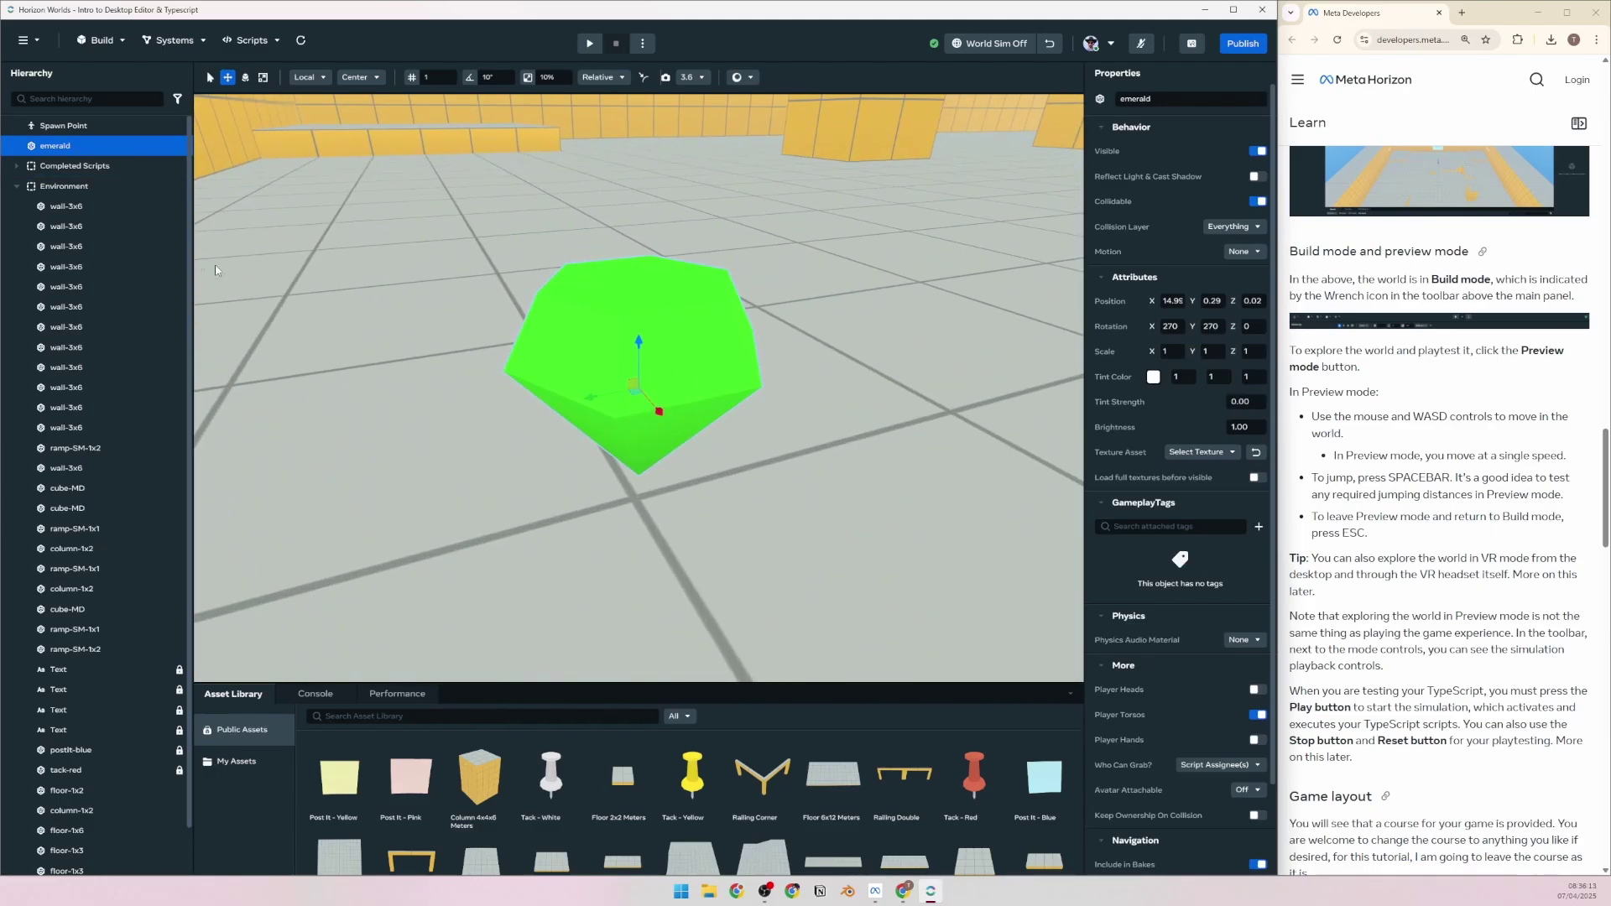
double_click(64, 126)
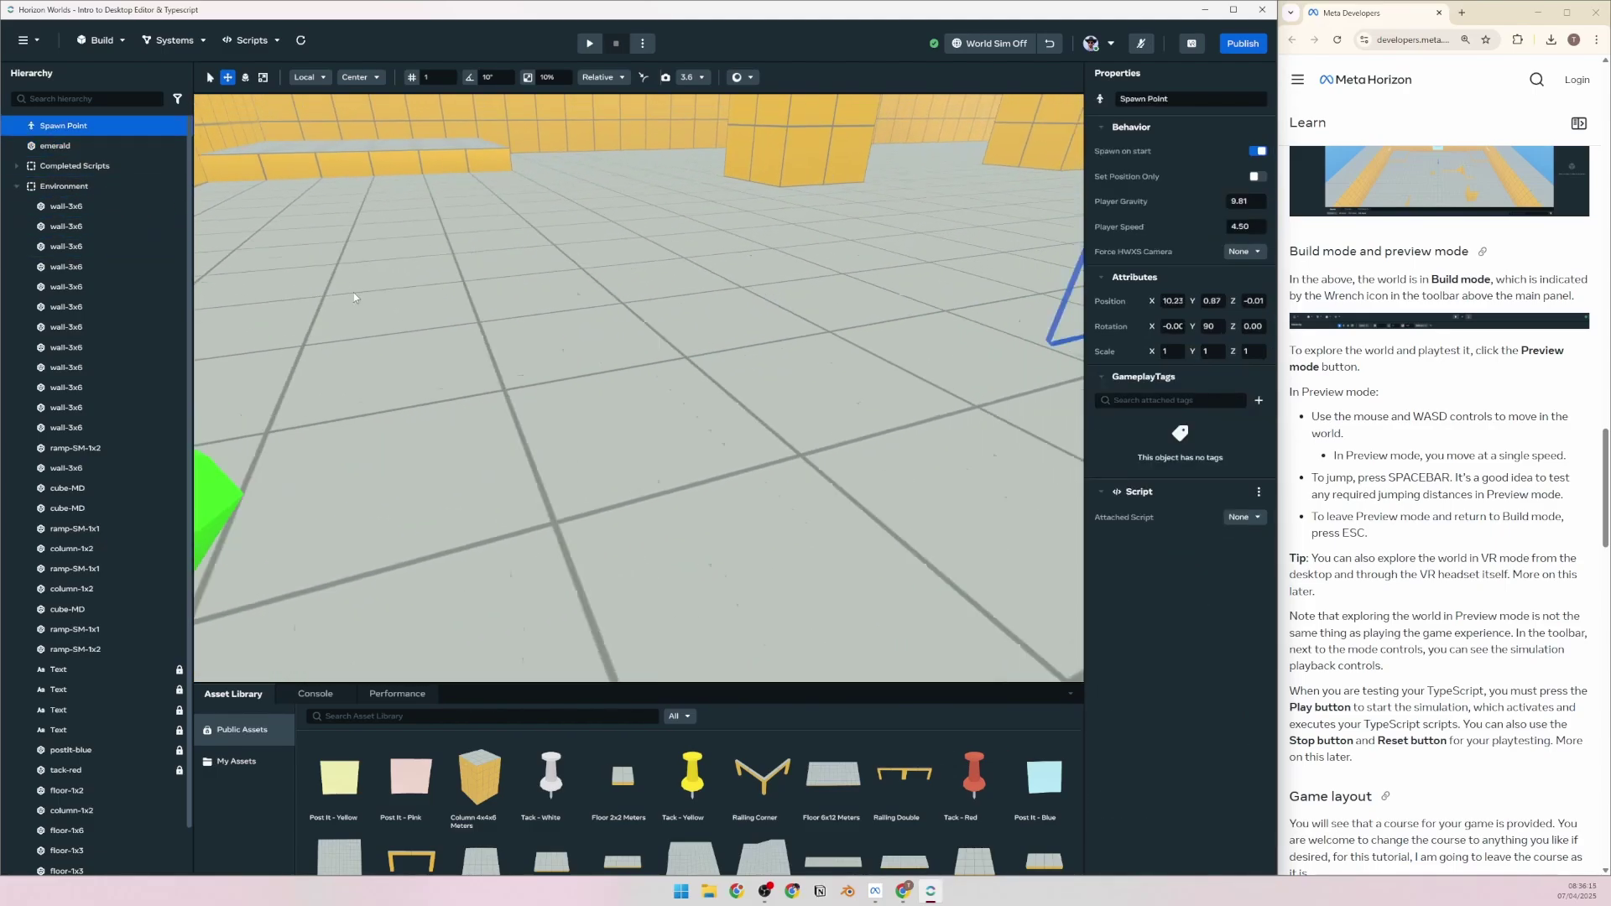
alt+drag(549, 416, 342, 395)
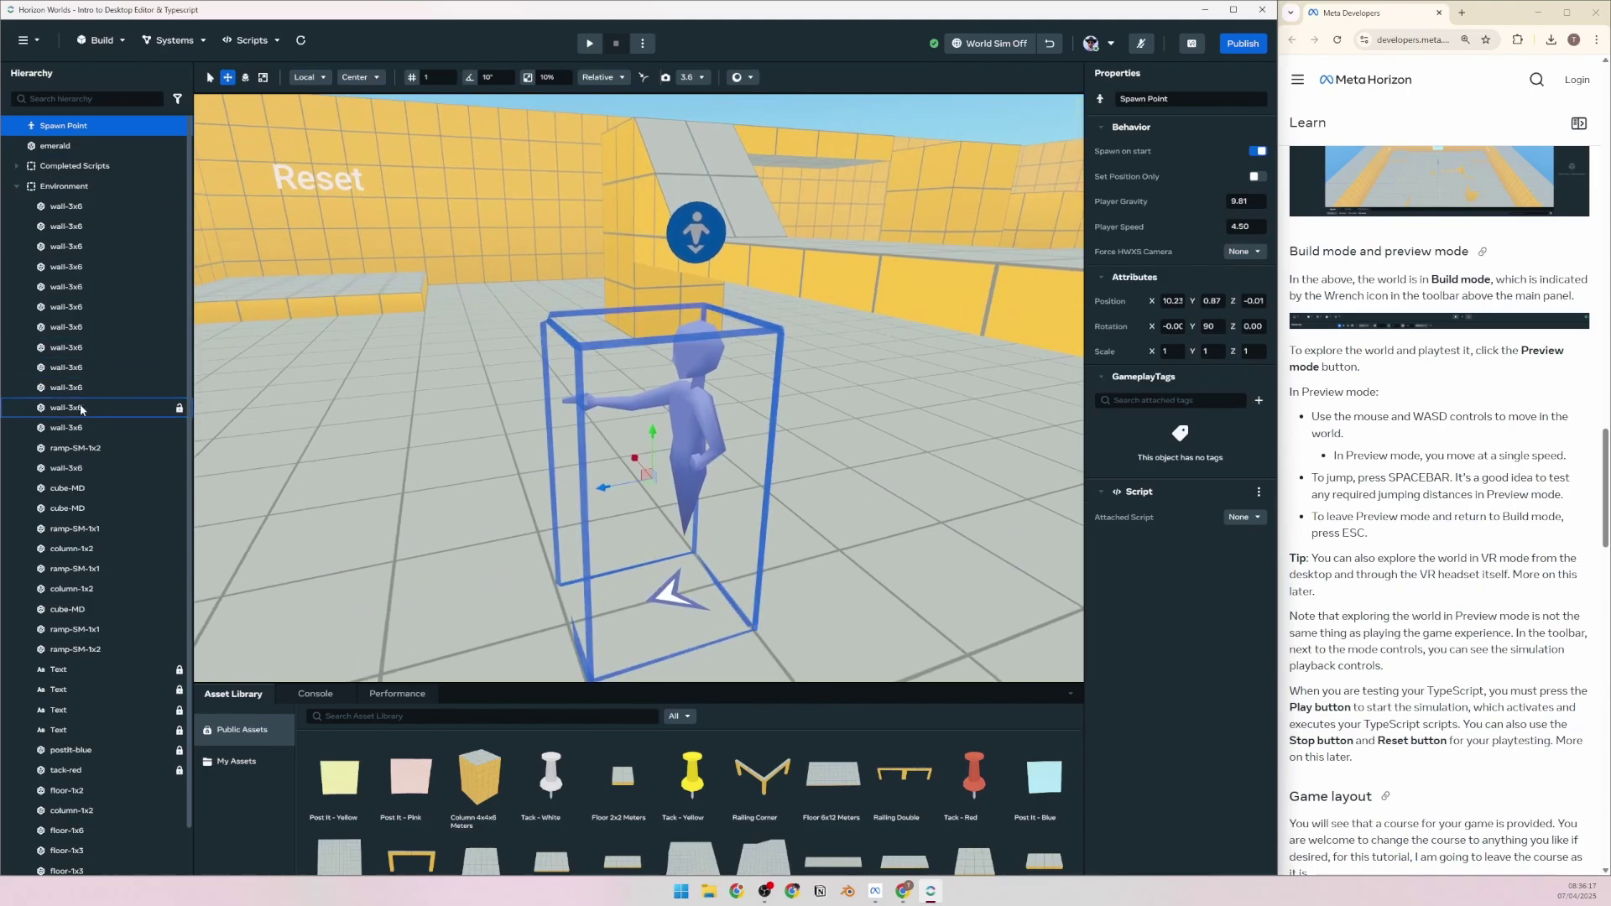
double_click(73, 349)
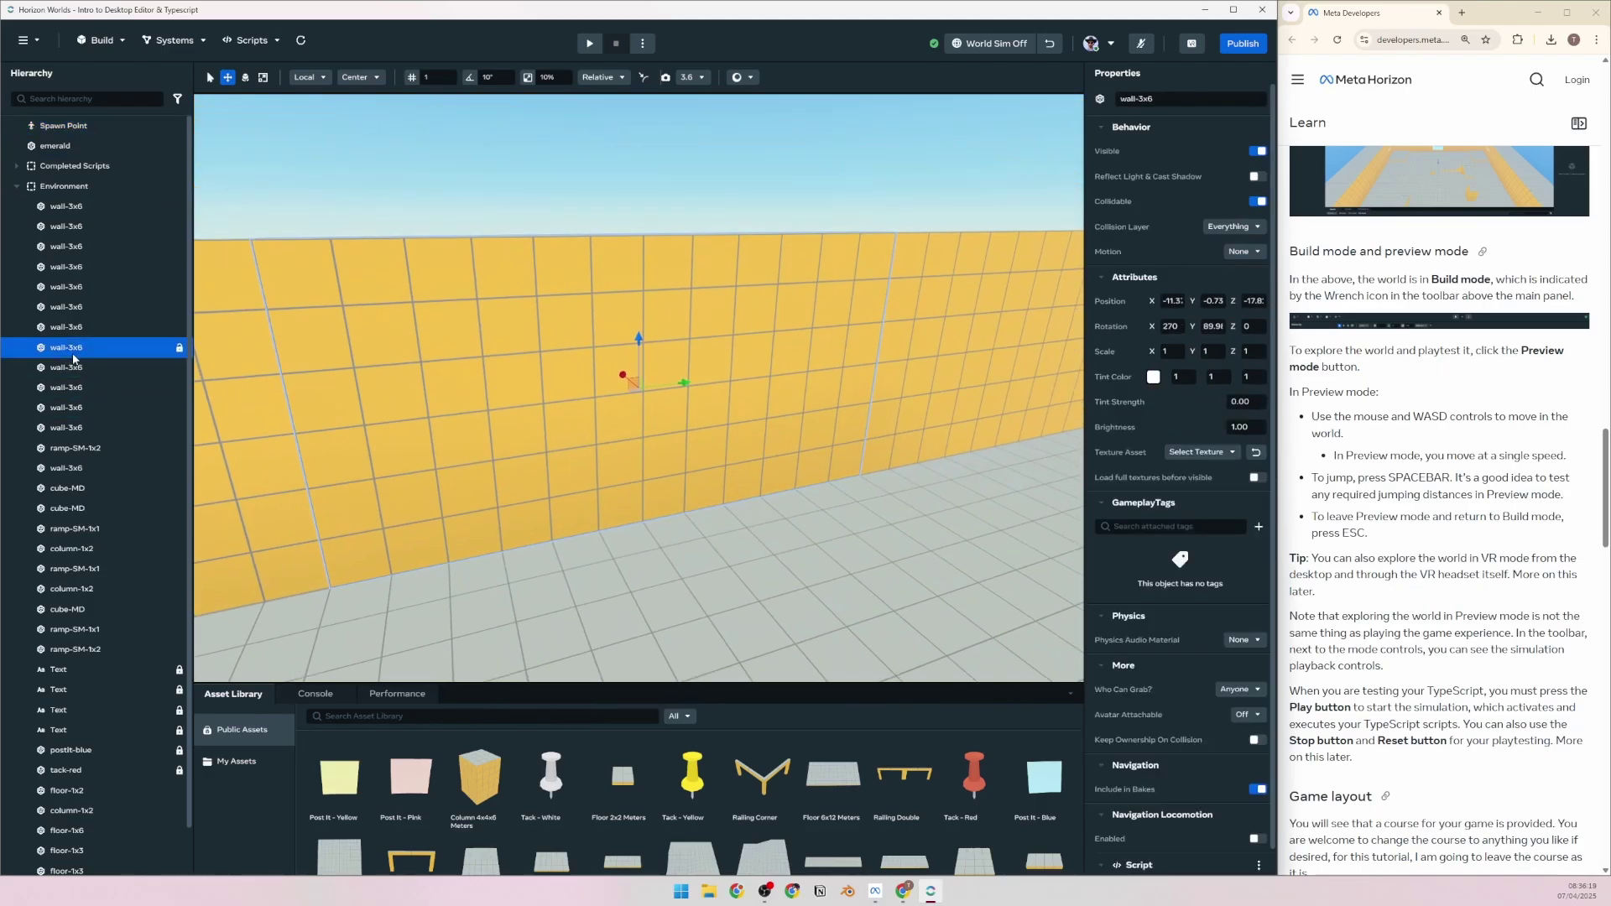
Pull the view back from the wall to the whole course and lower the camera speed to 2.4
scroll(596, 426, down, 5)
alt+drag(250, 452, 521, 472)
mouse_move(521, 467)
right_down()
mouse_move(544, 465)
mouse_move(542, 506)
mouse_move(523, 474)
right_up()
scroll(542, 486, down, 3)
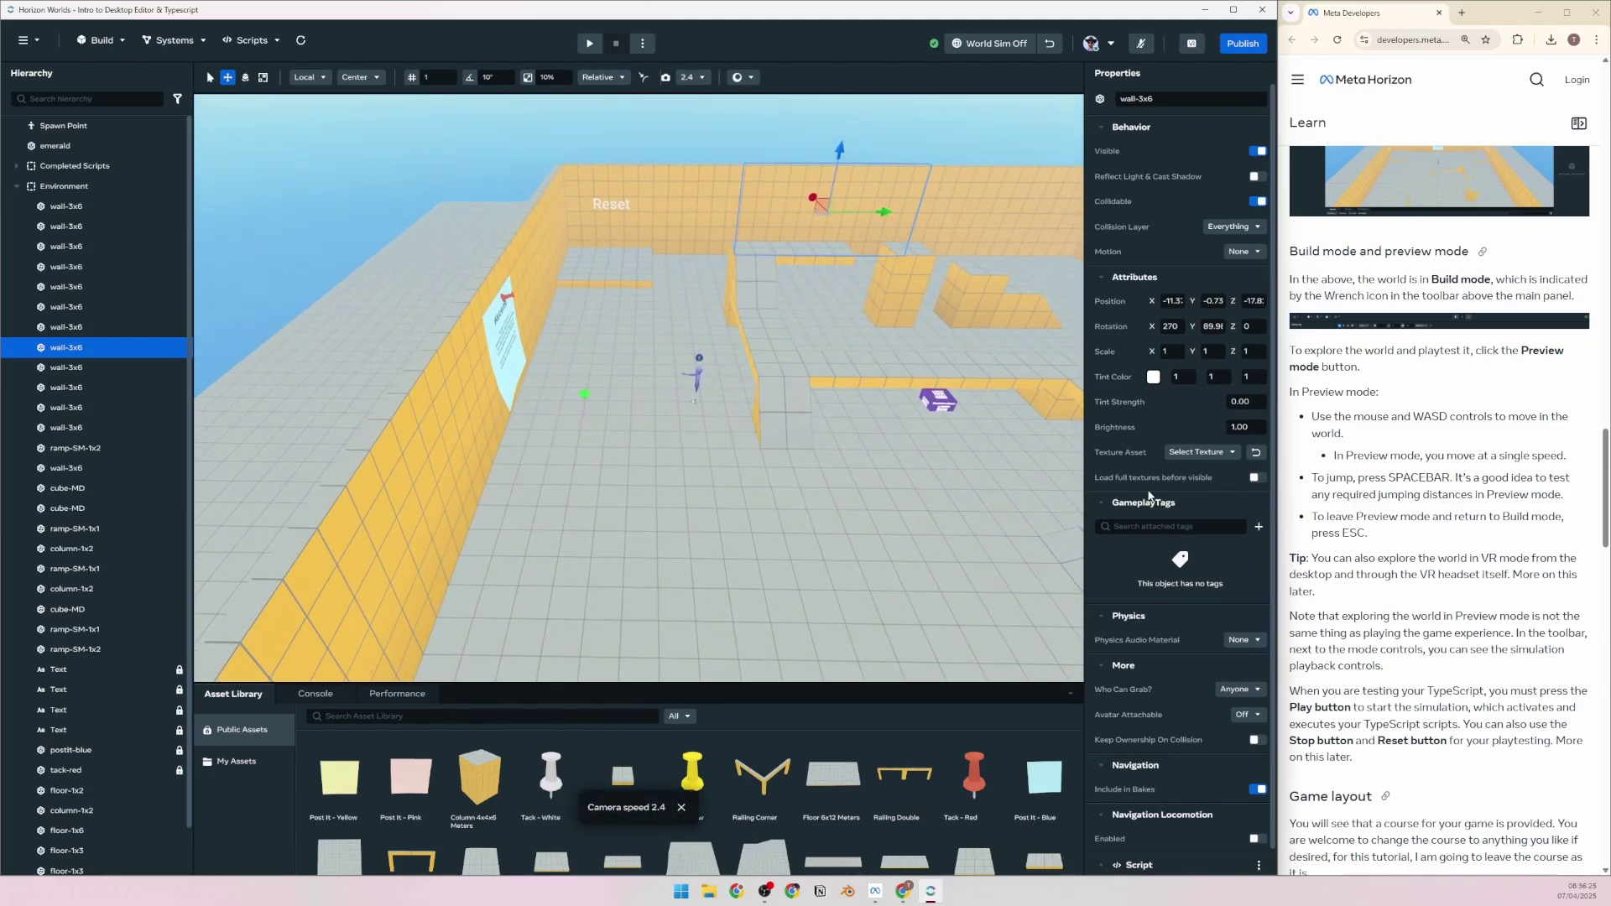
Read the tutorial's Preview mode instructions, focusing on the mouse and WASD controls for moving in the world
click(1384, 474)
drag(1326, 414, 1443, 518)
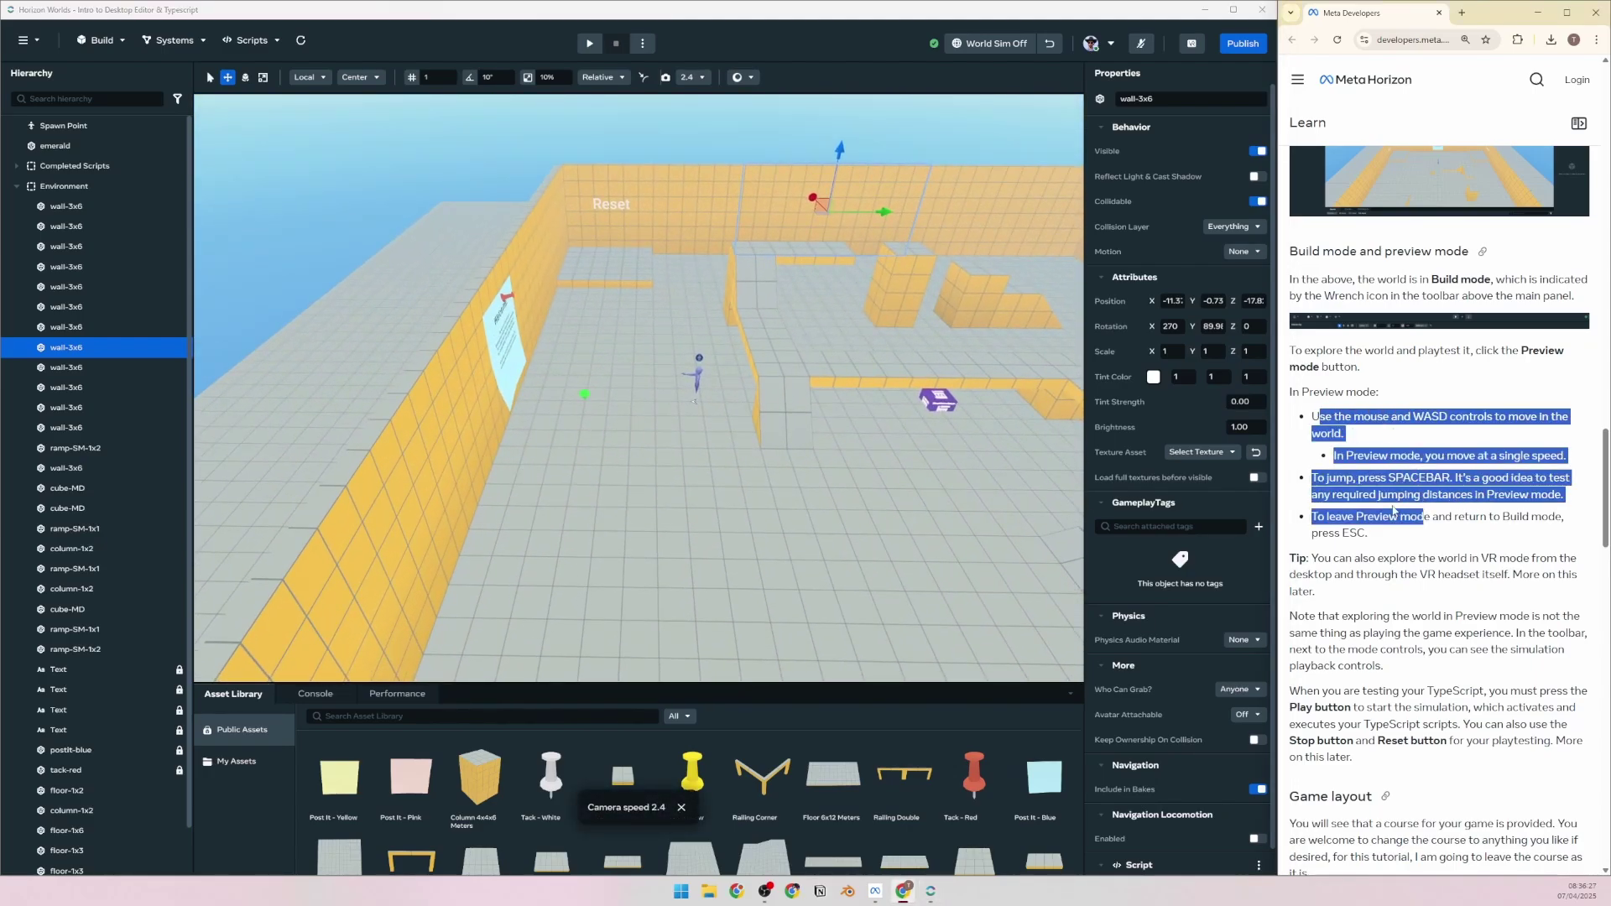
click(1338, 424)
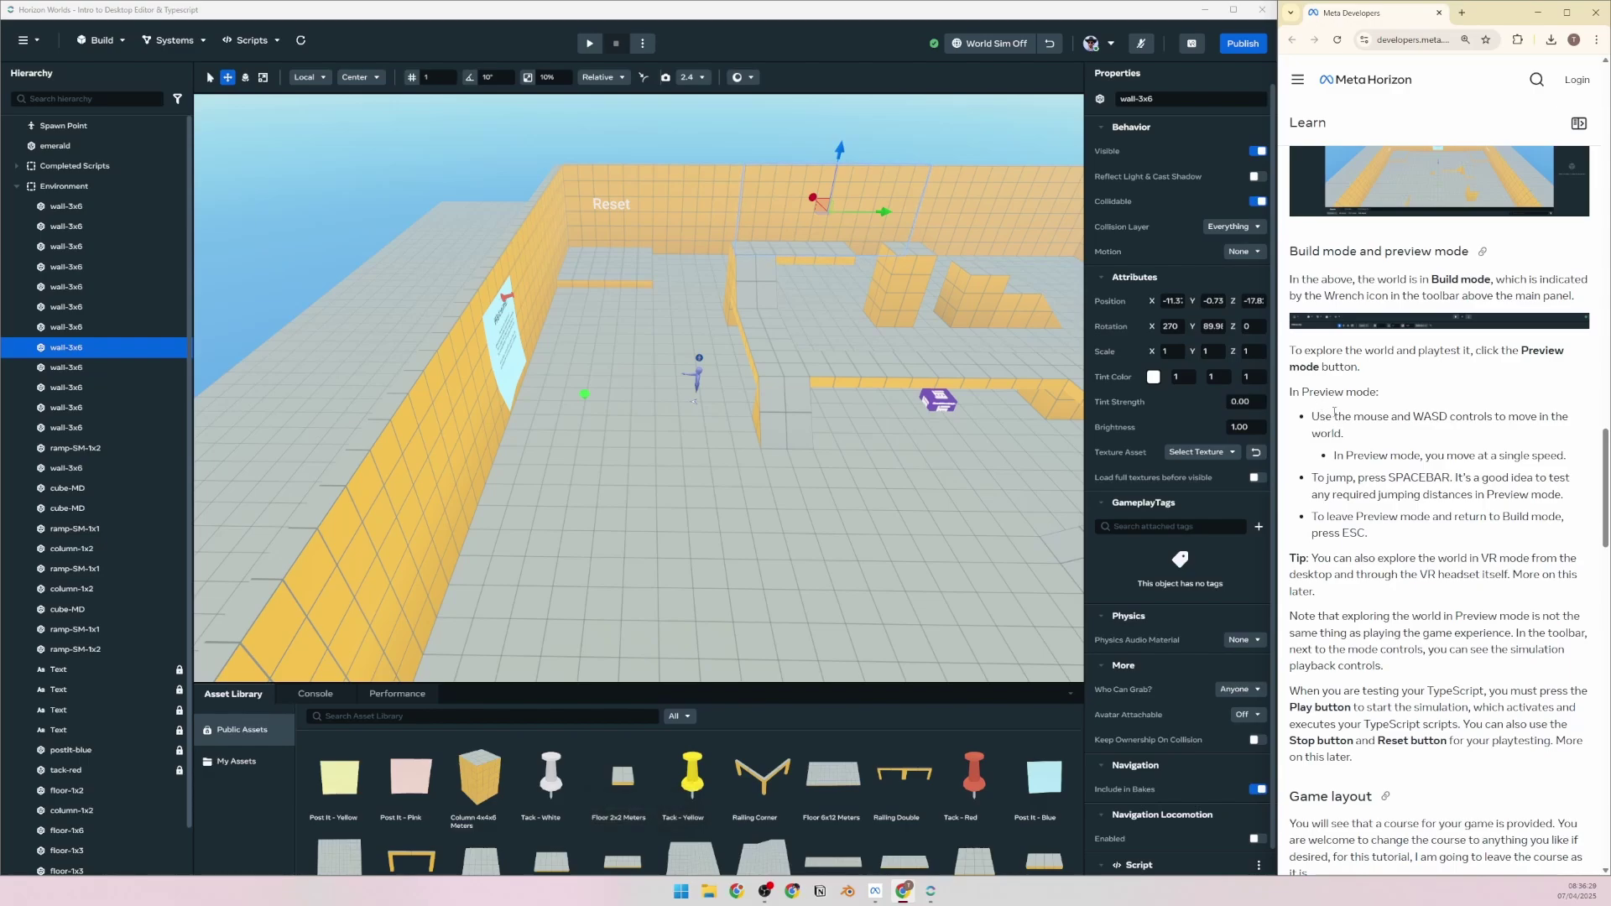
drag(1319, 416, 1422, 417)
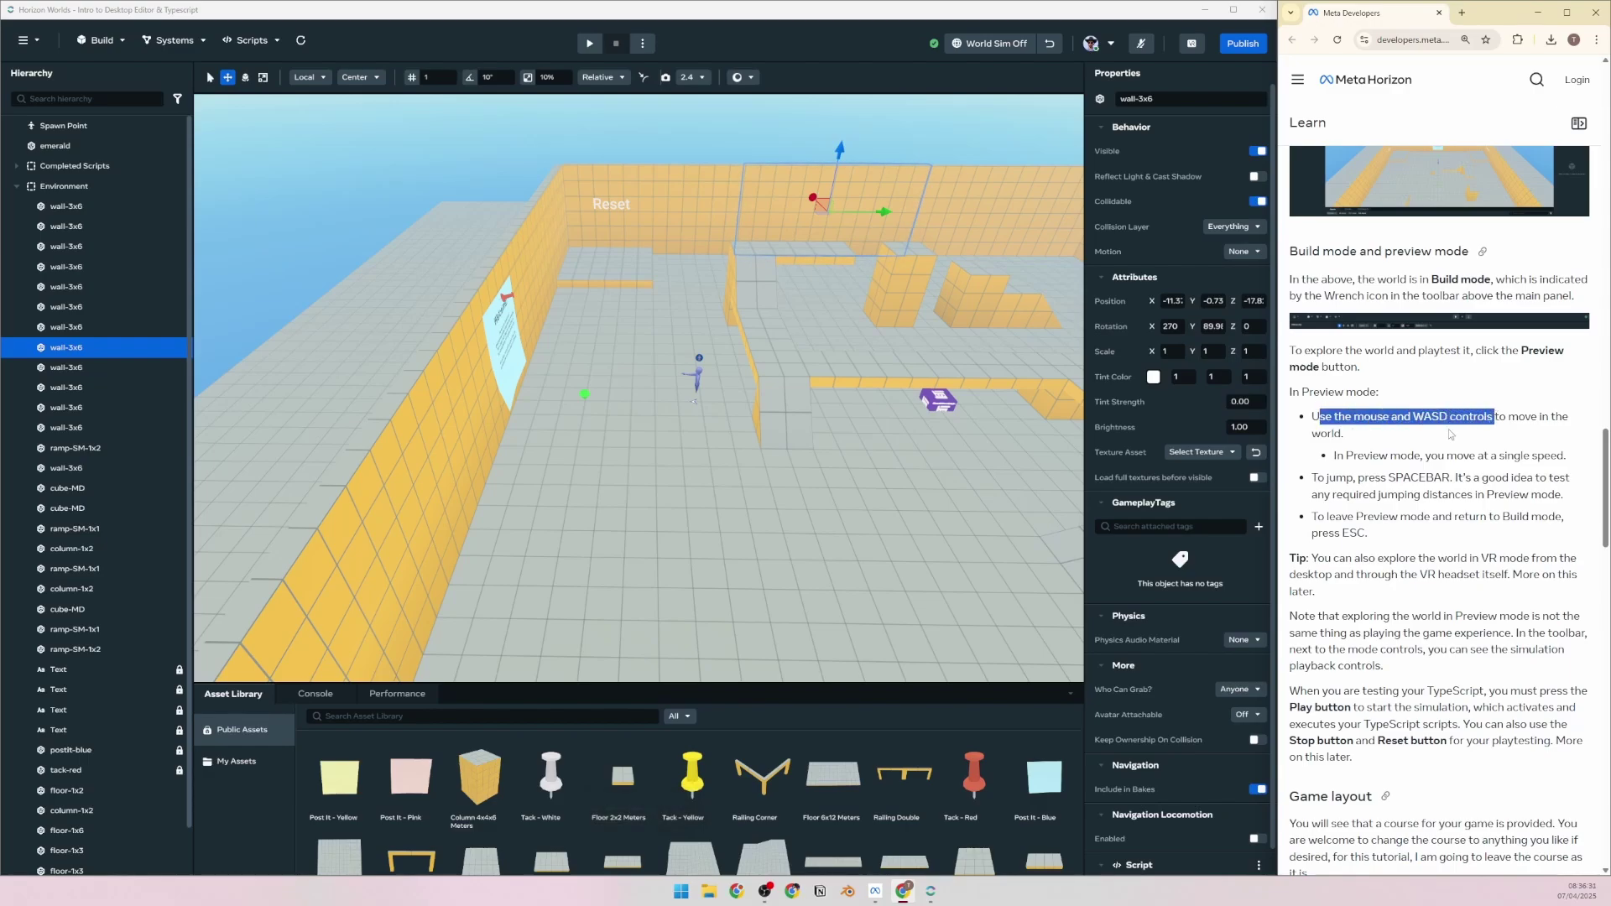
Playtest the world in Preview mode, jumping and running the avatar around the ramps and platforms, and return to Build mode
click(589, 44)
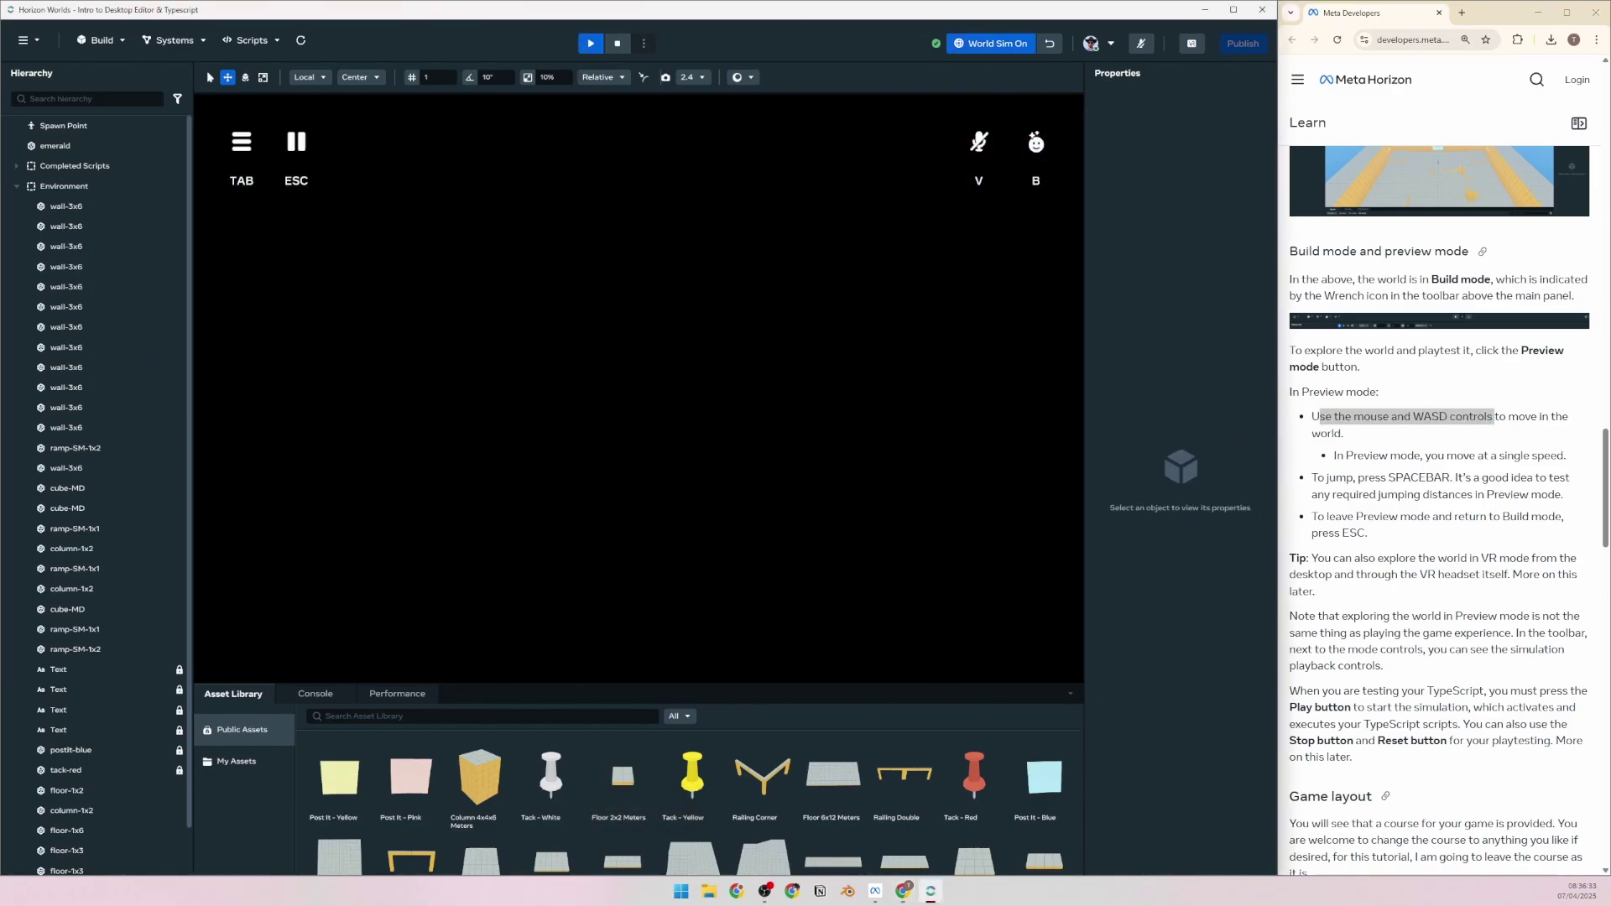
key(w)
key(space)
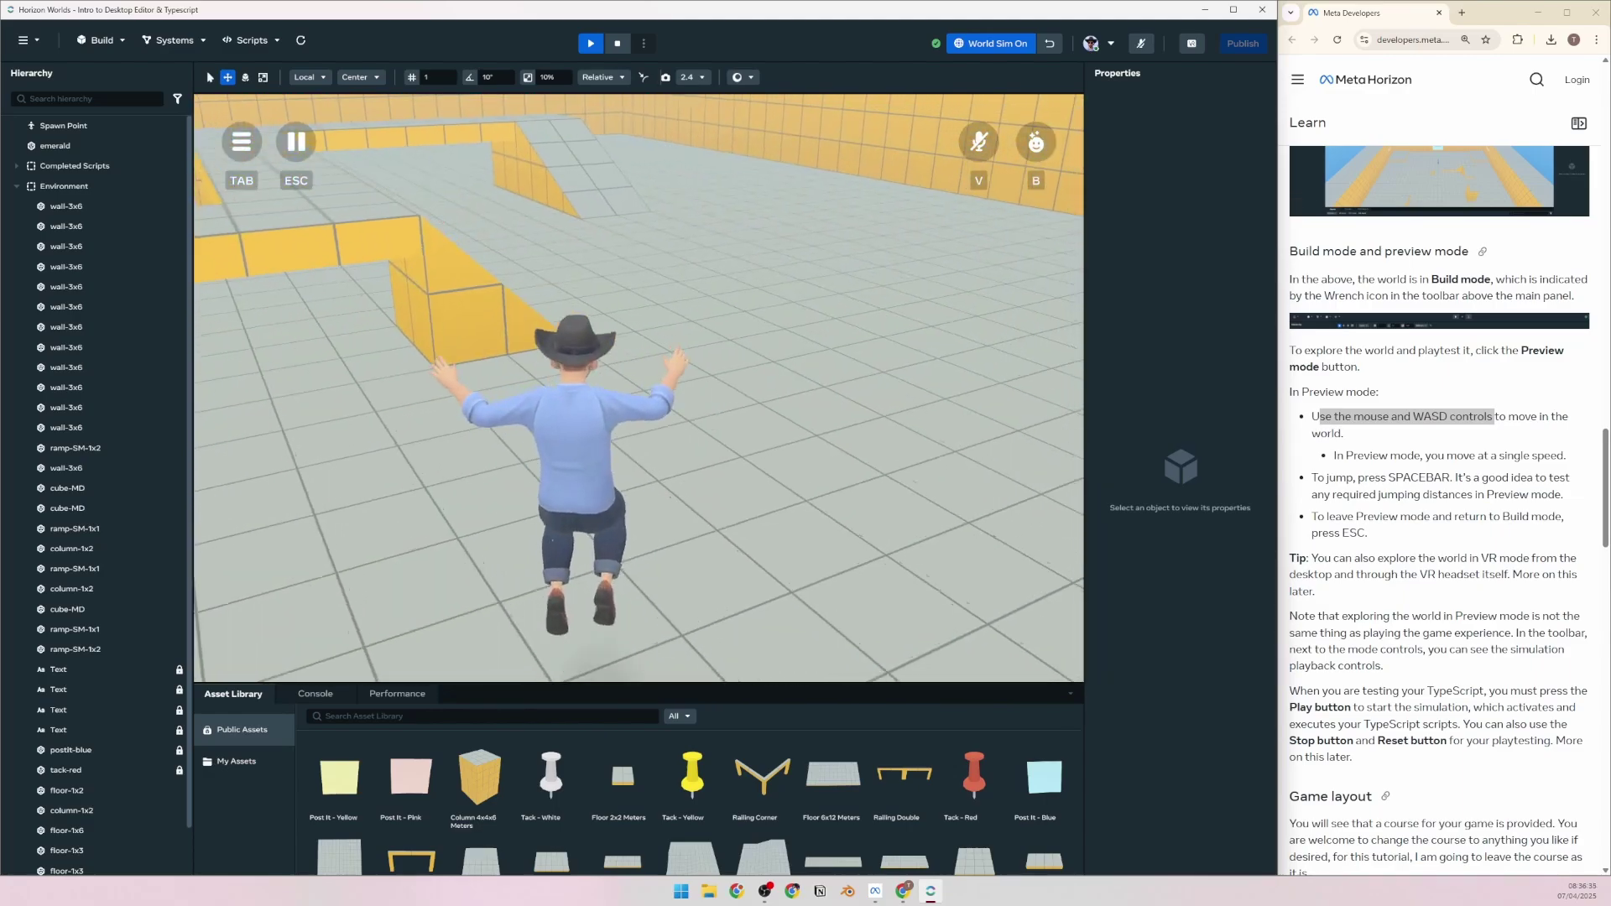
key(w)
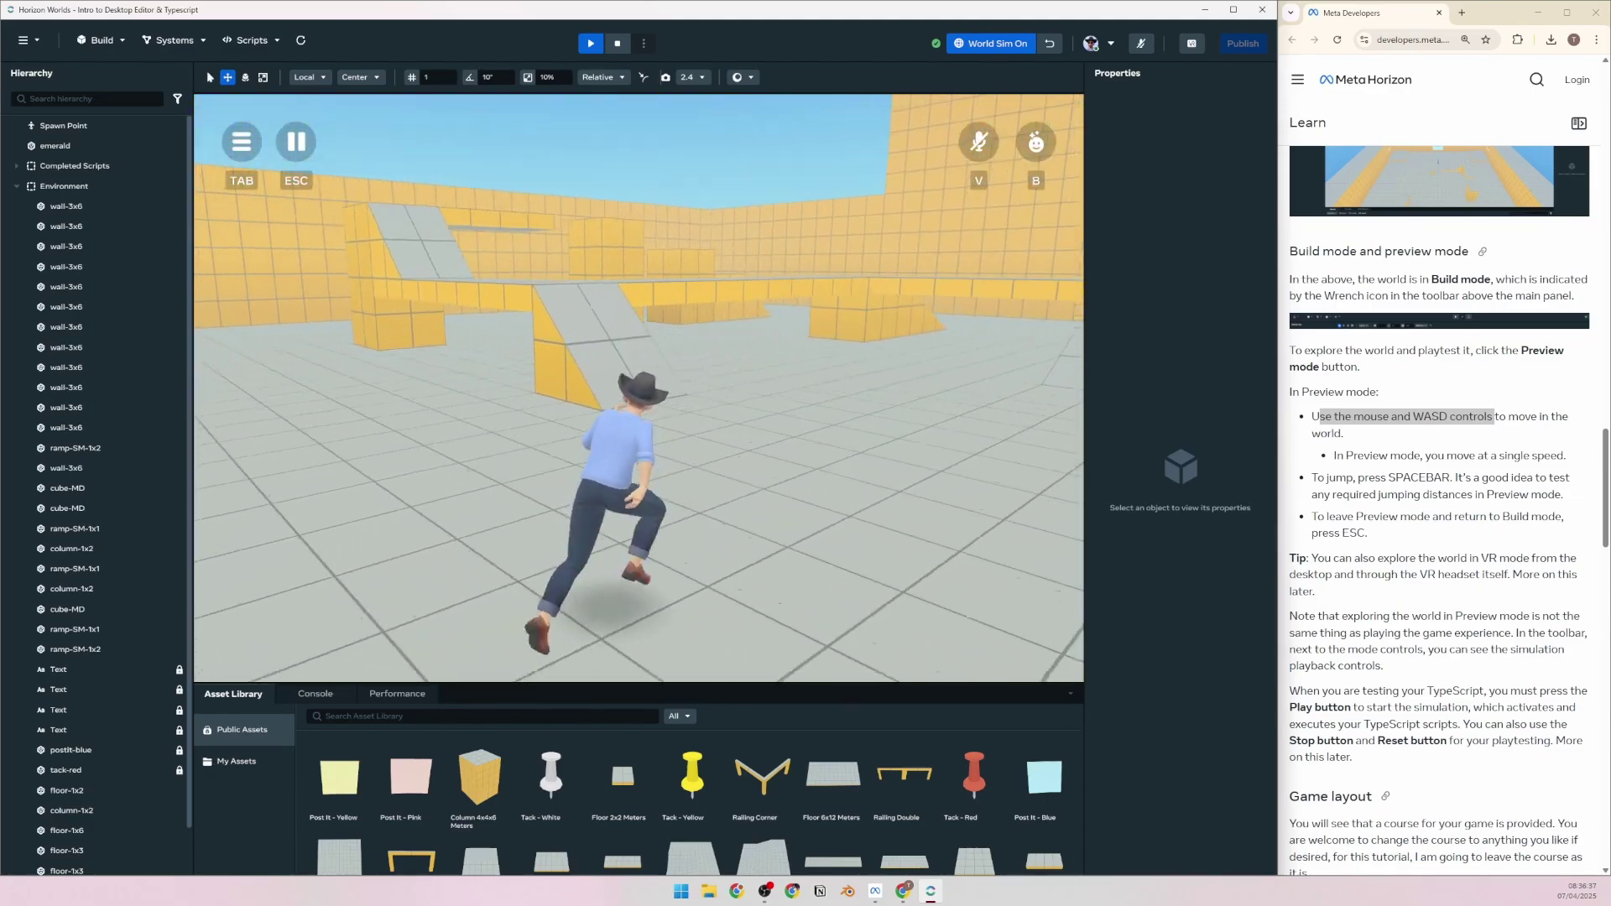
key(w)
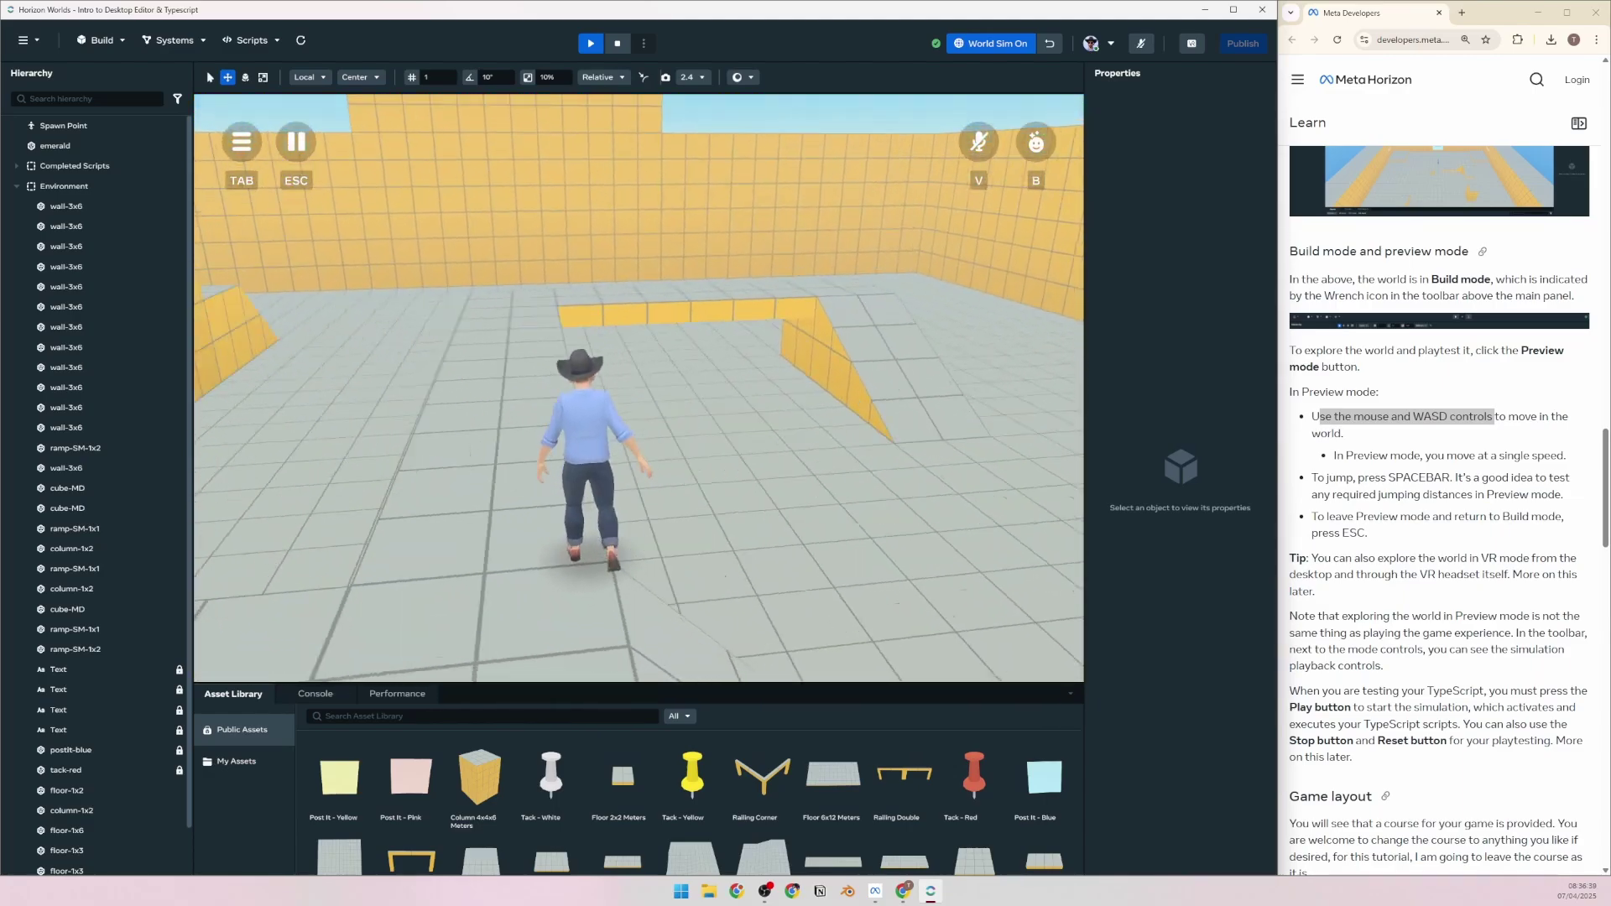
key(w)
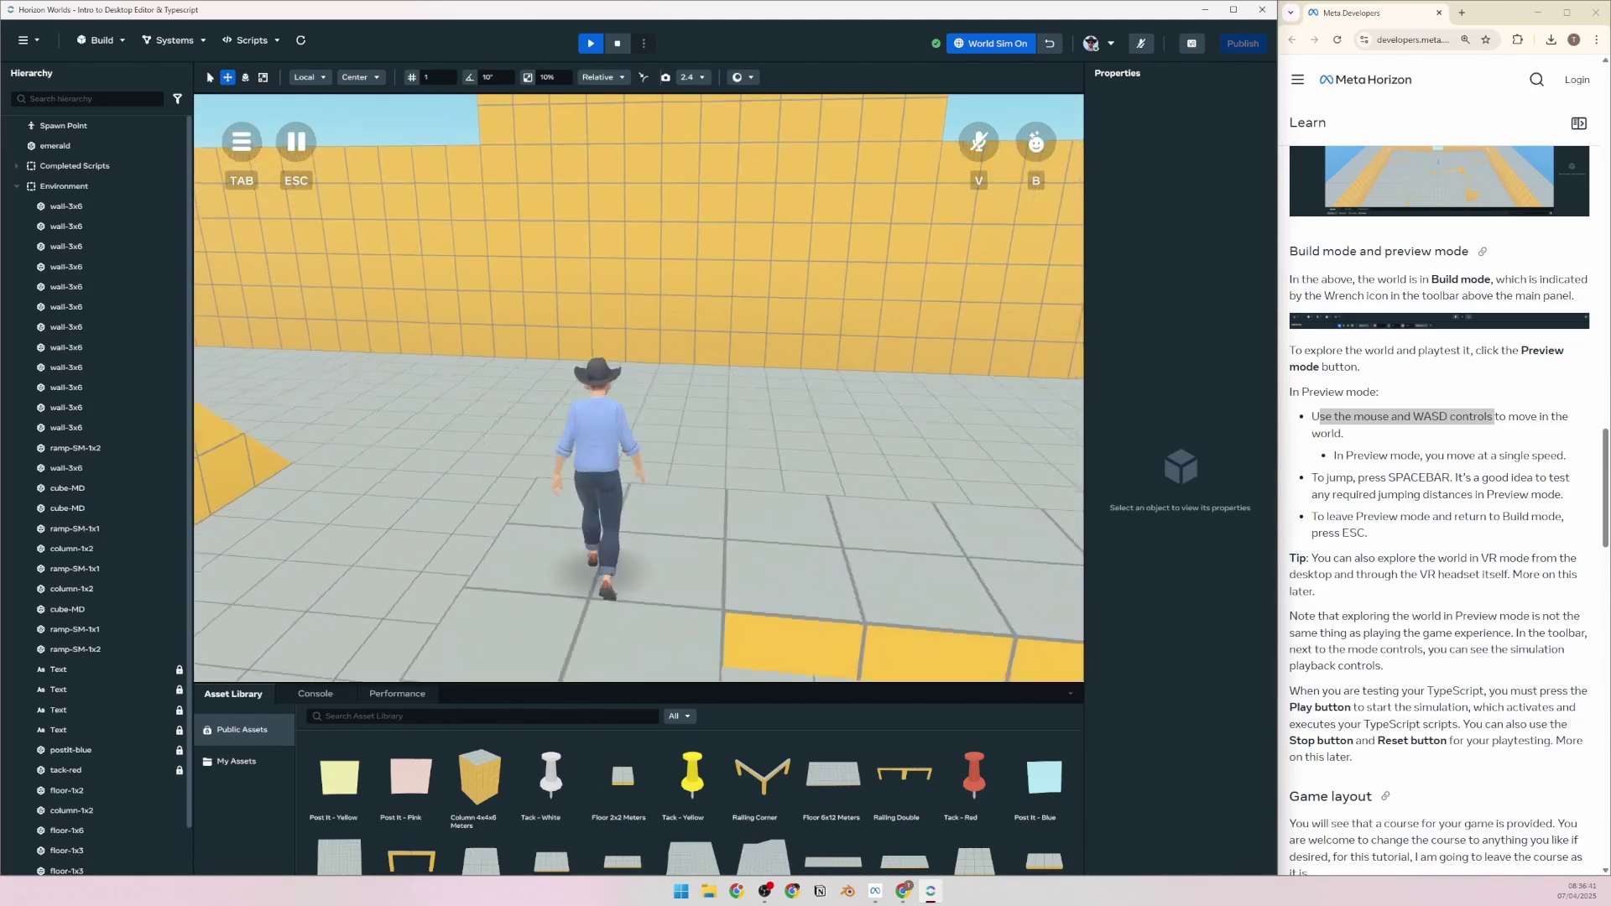
key(w)
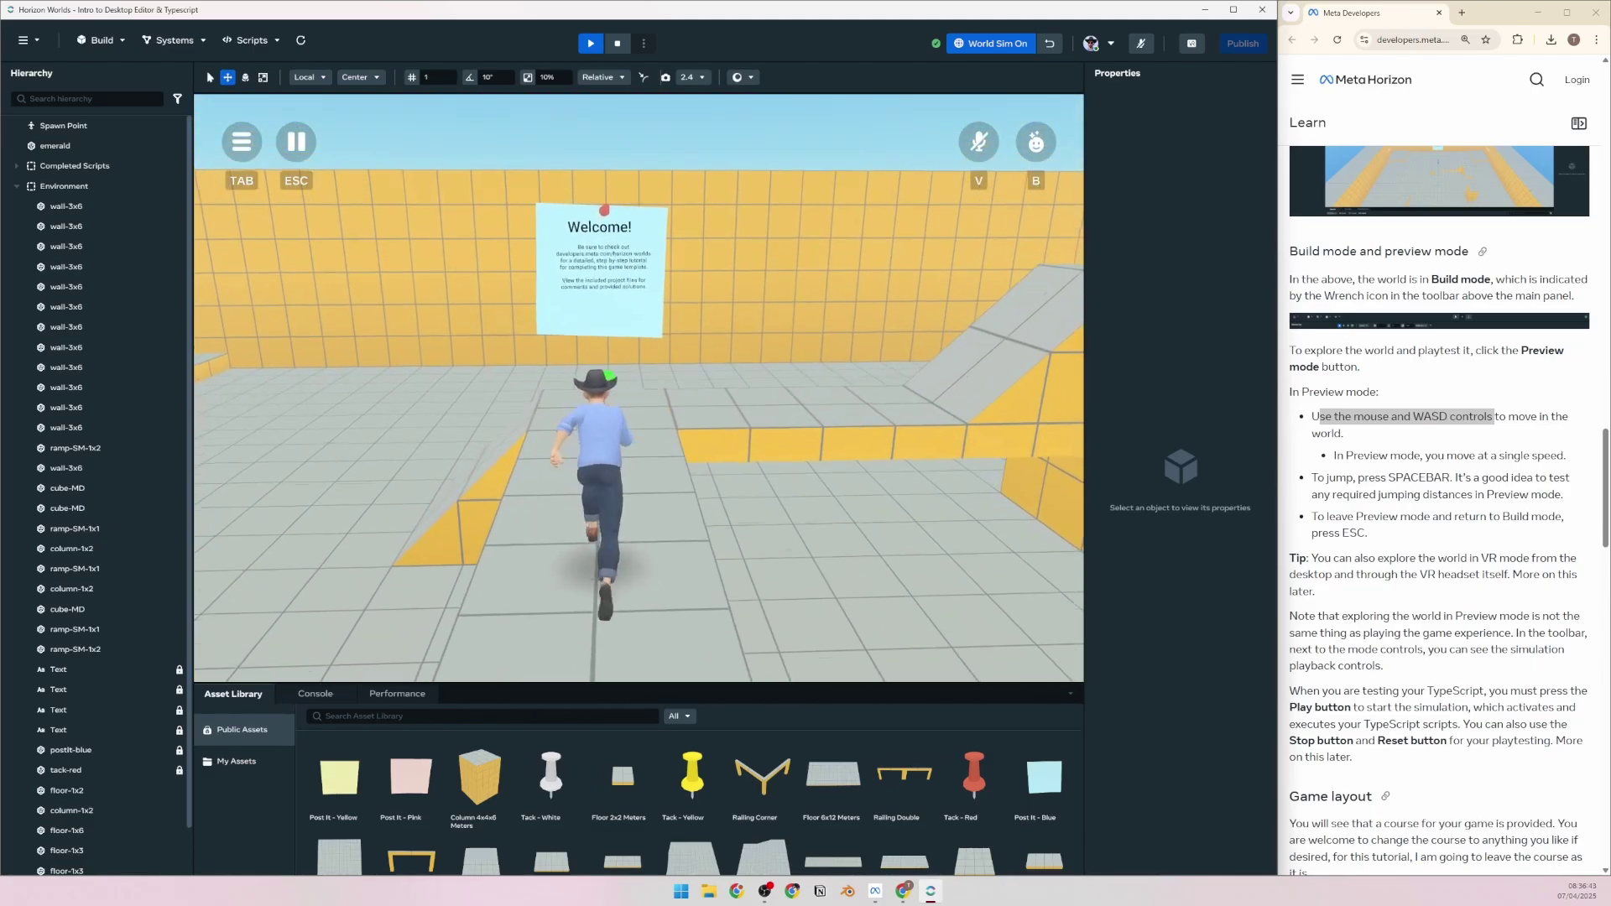
key(w)
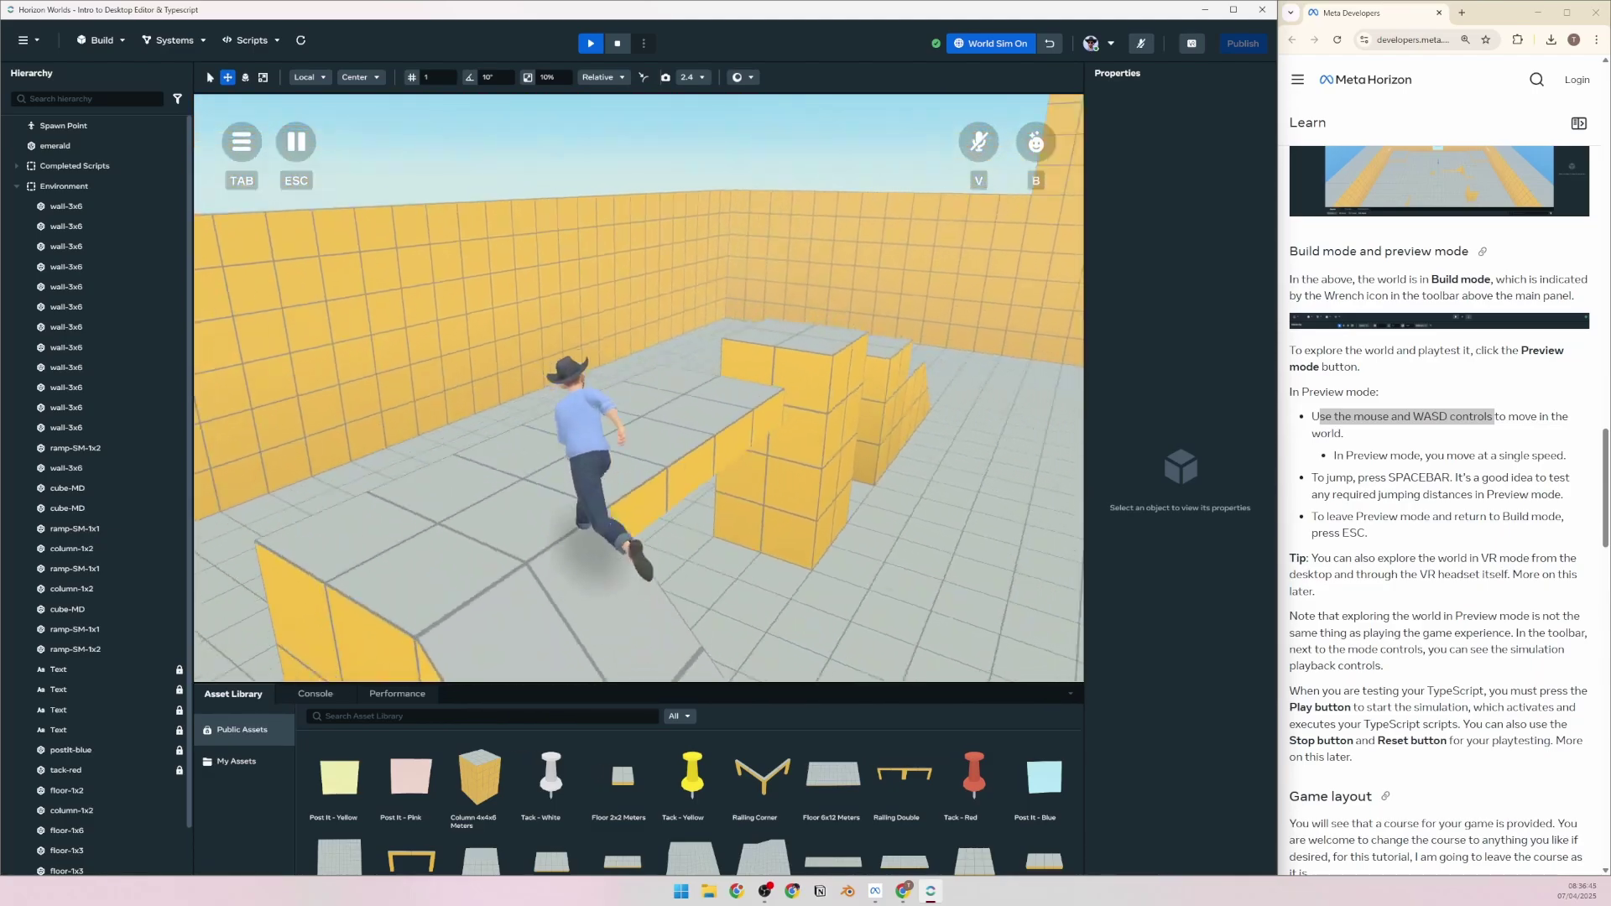
key(w)
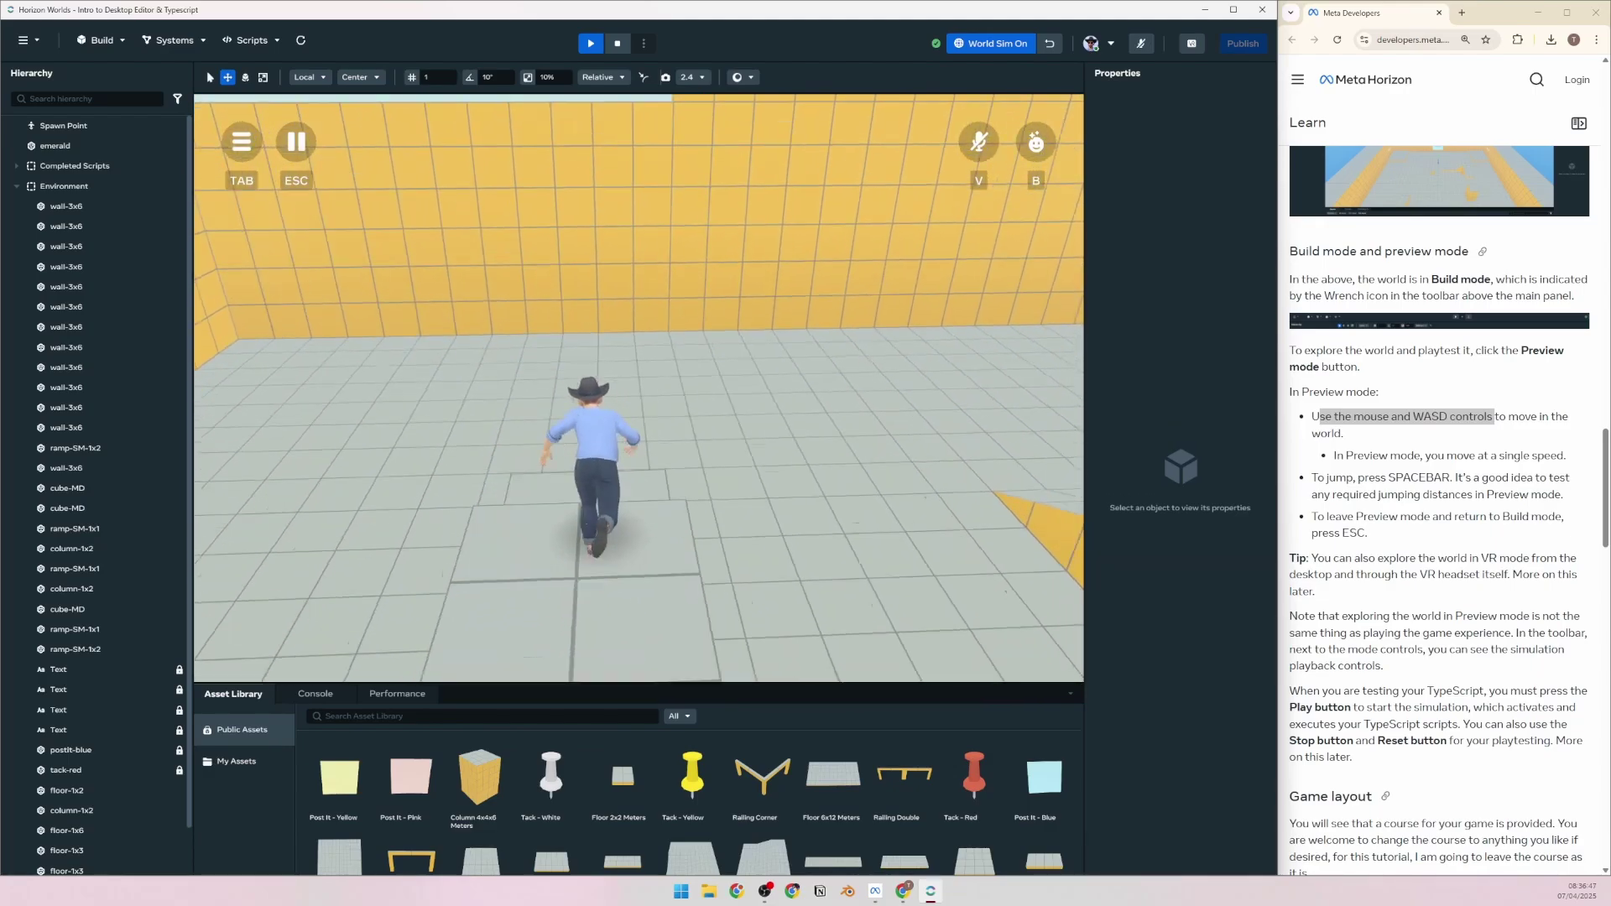
key(w)
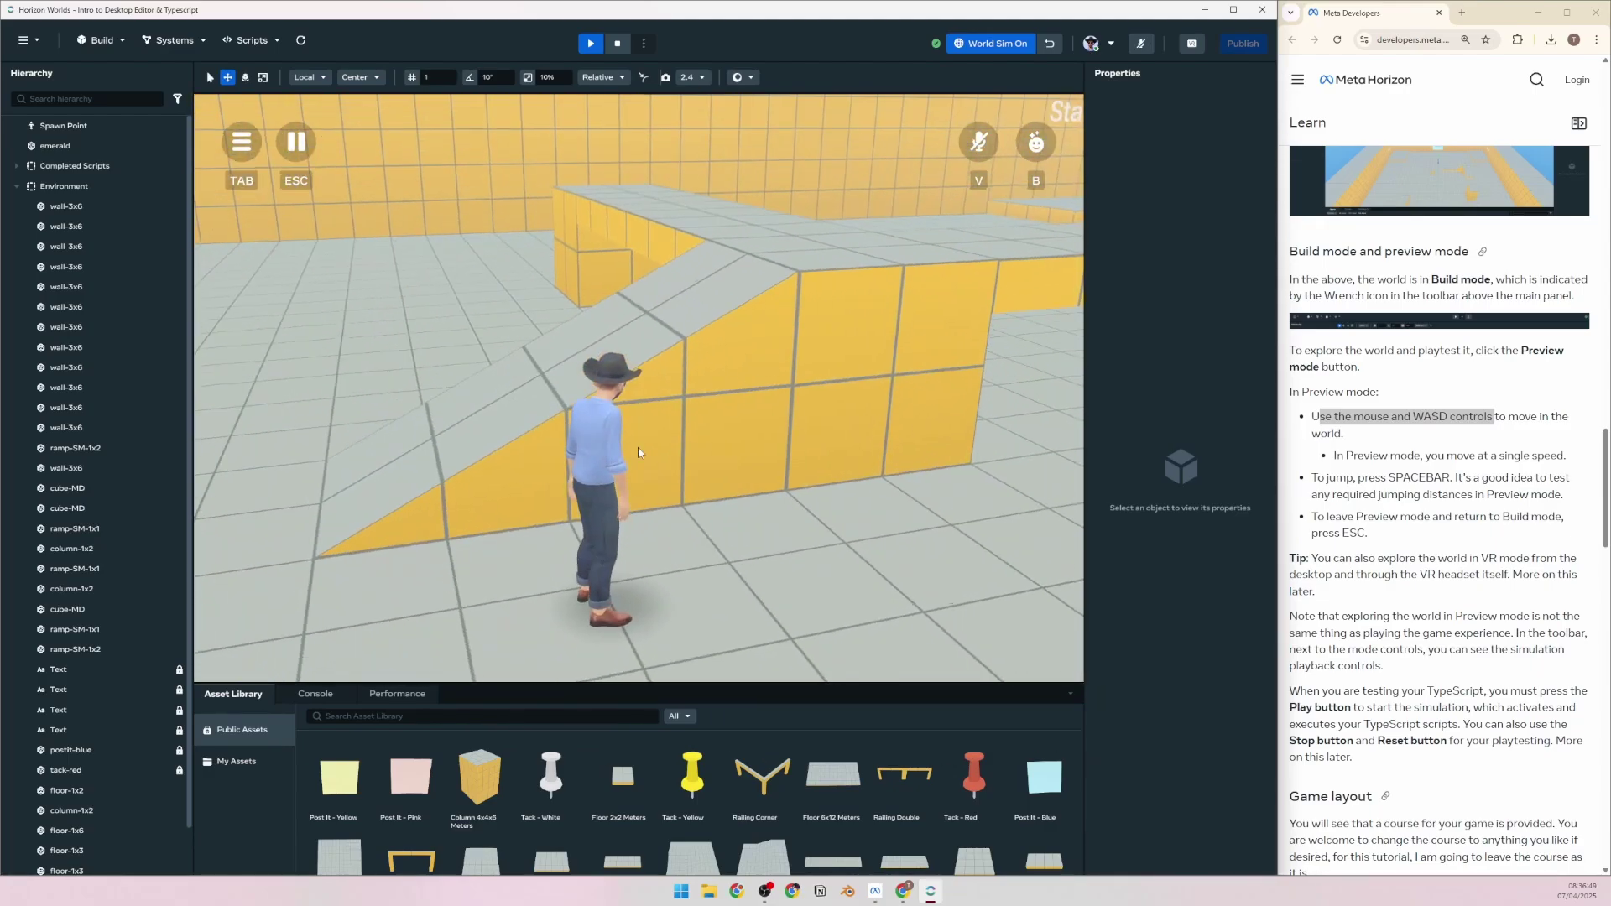
key(Escape)
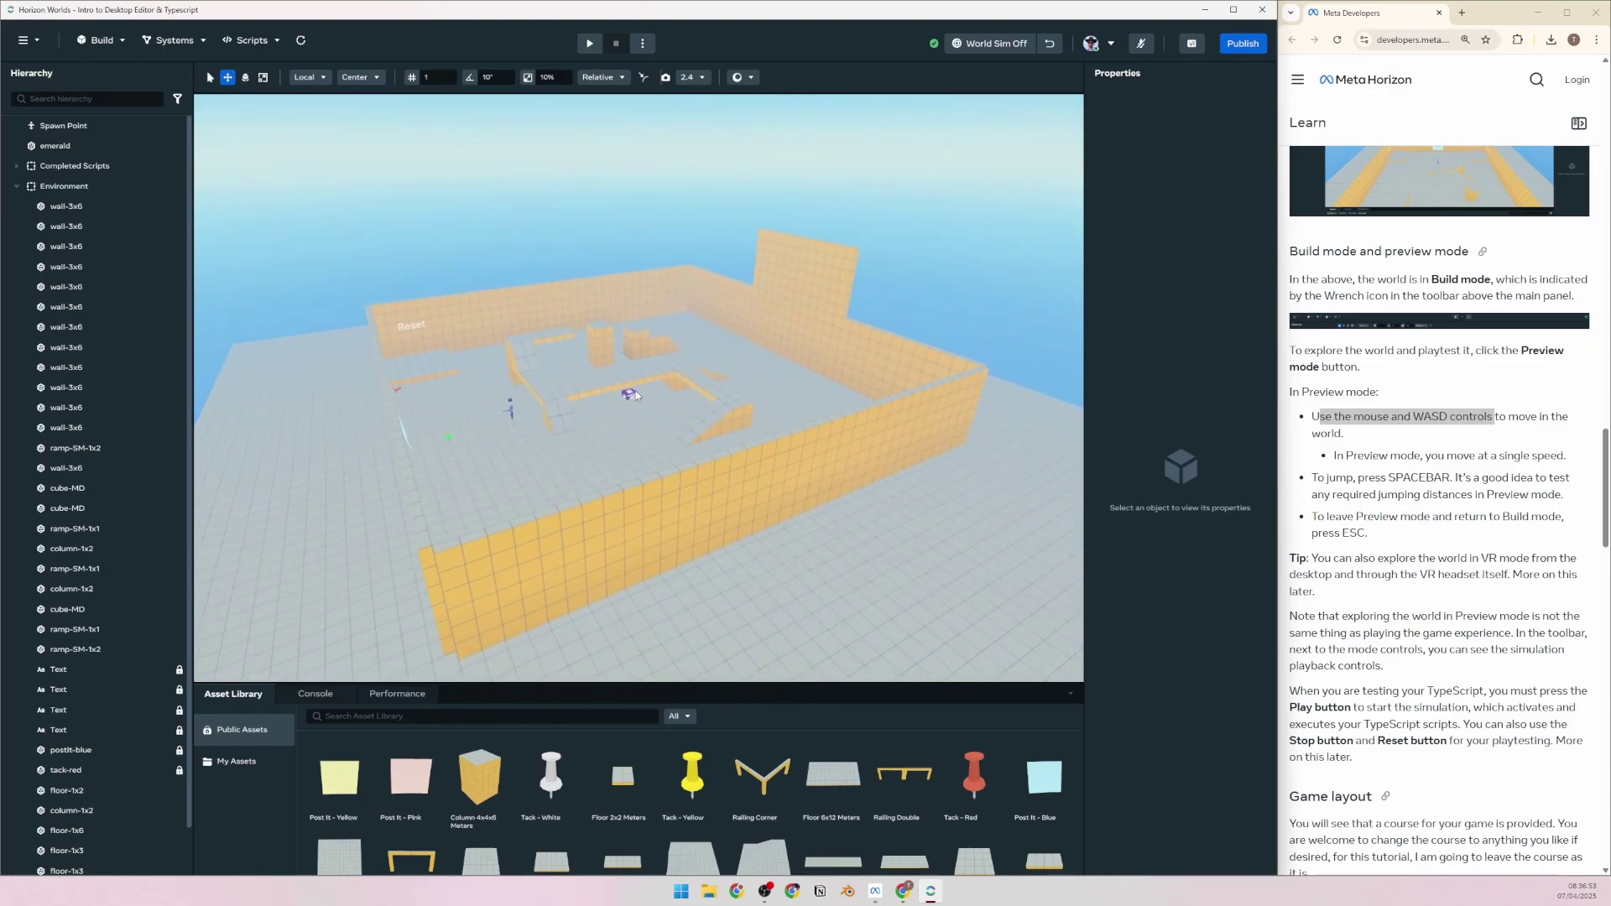
Read how to leave Preview mode and the tip about exploring the world in VR mode
click(1415, 480)
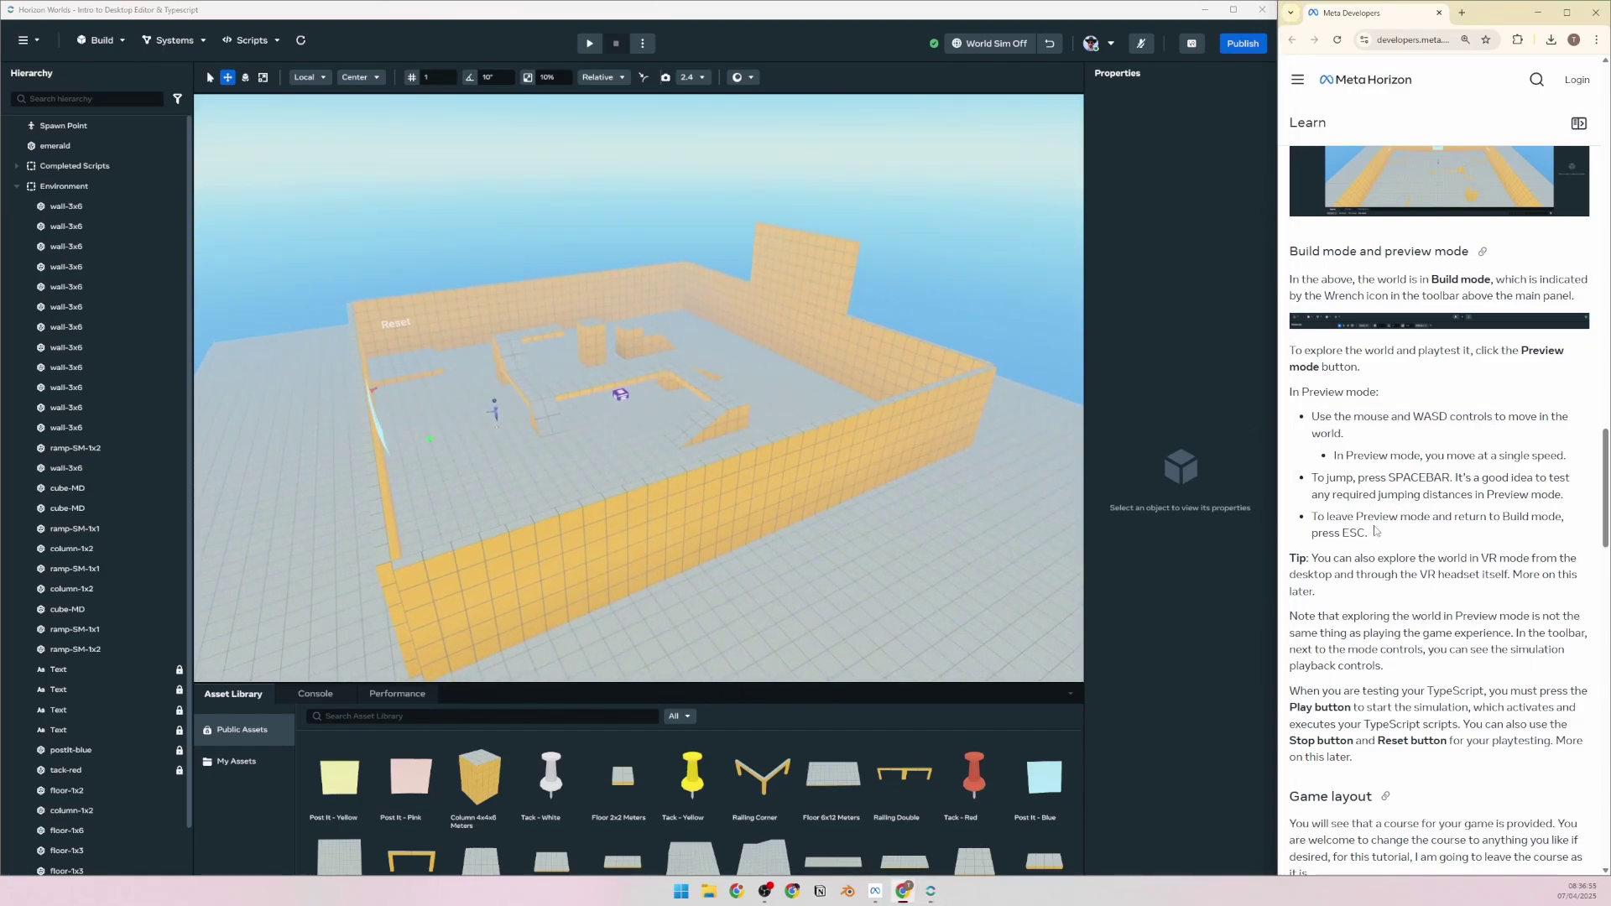
scroll(1347, 504, down, 3)
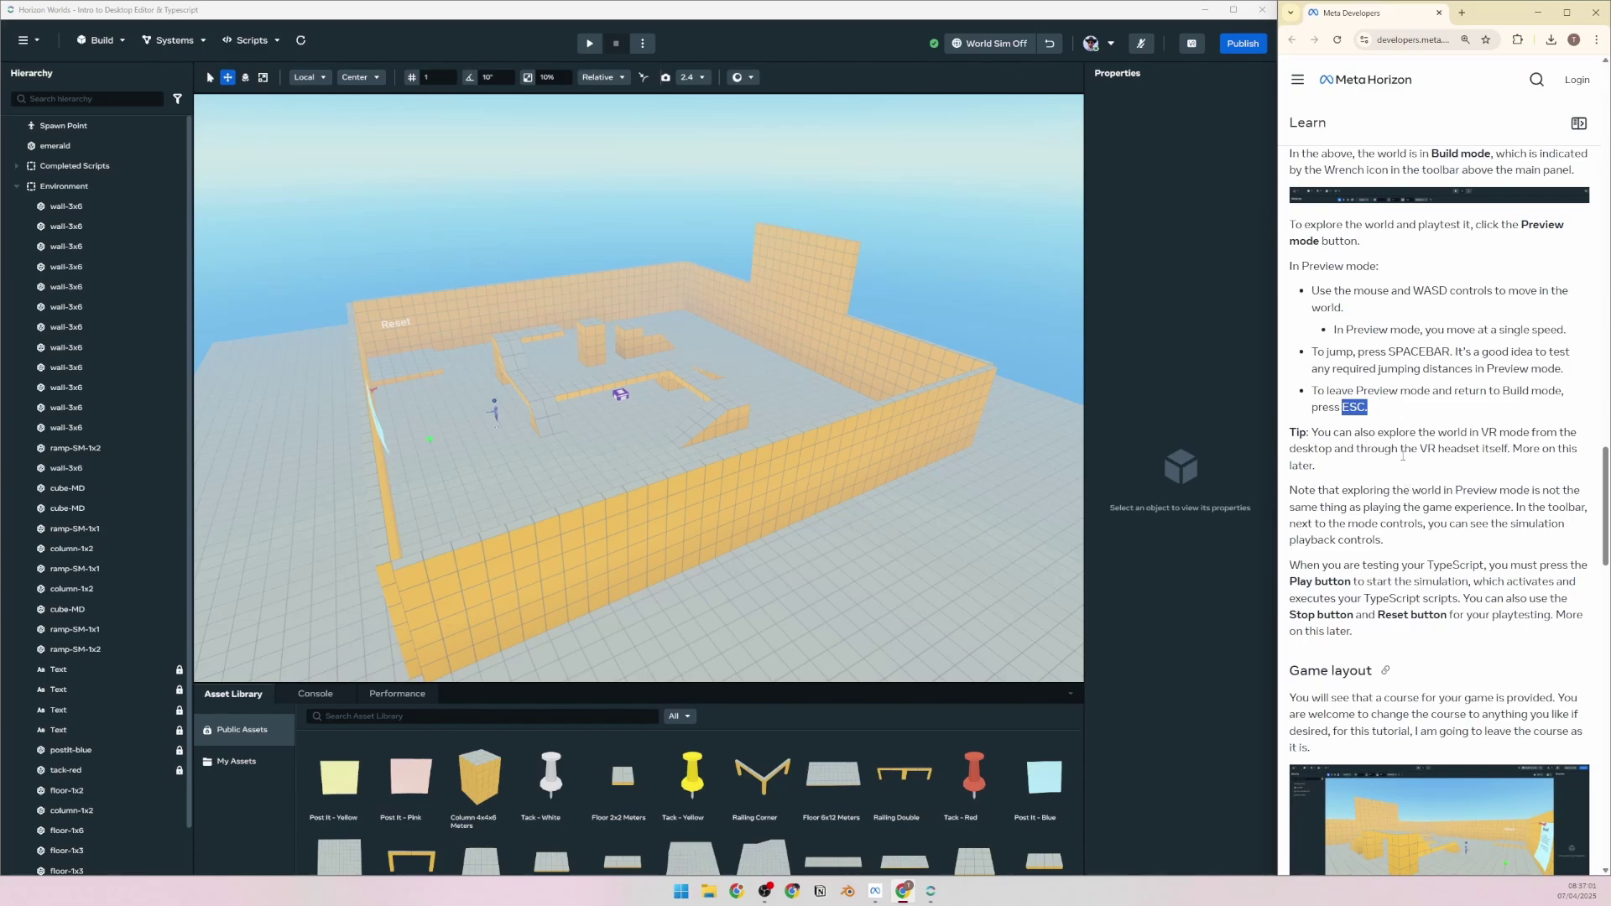
drag(1343, 477, 1317, 439)
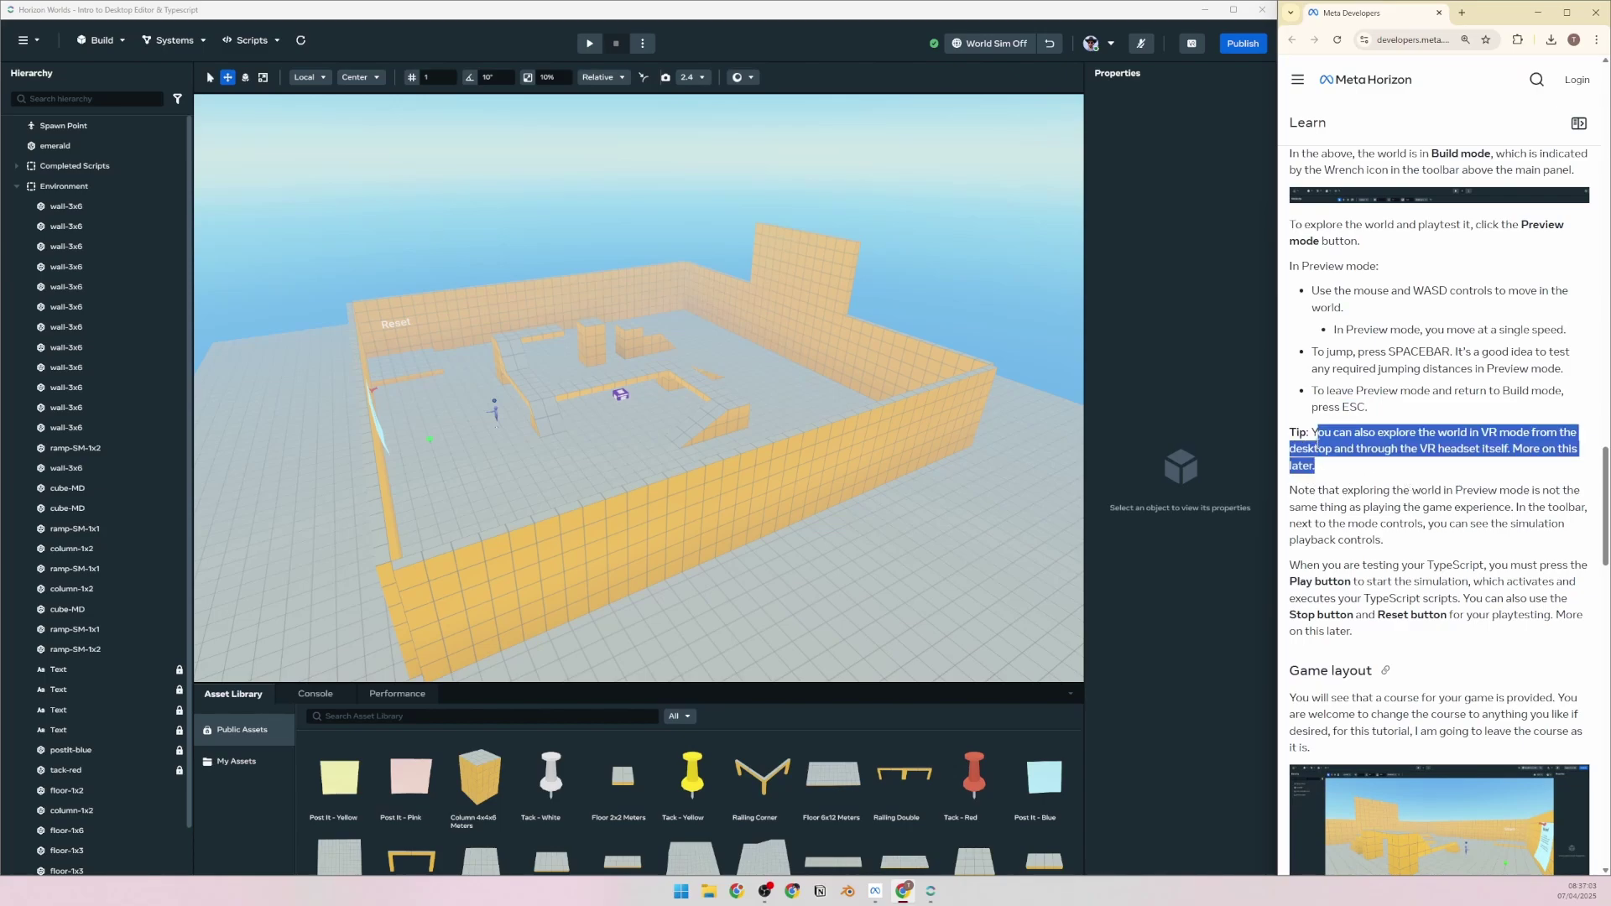
click(835, 40)
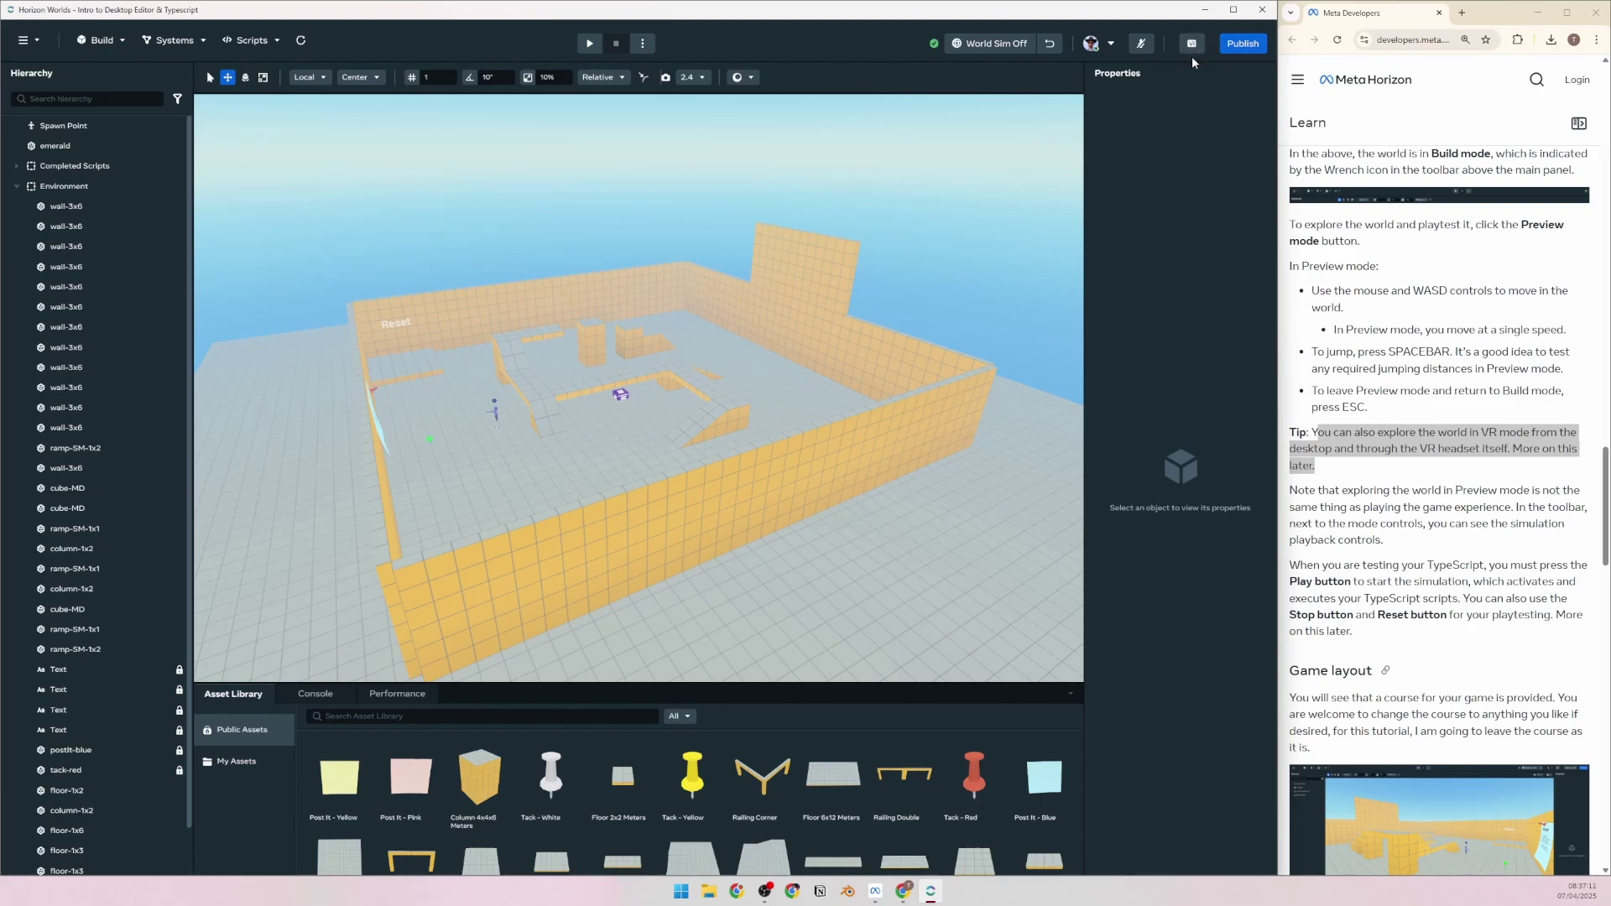
Read the notes on Preview mode versus playing the game and on the simulation playback controls for testing TypeScript
click(1360, 470)
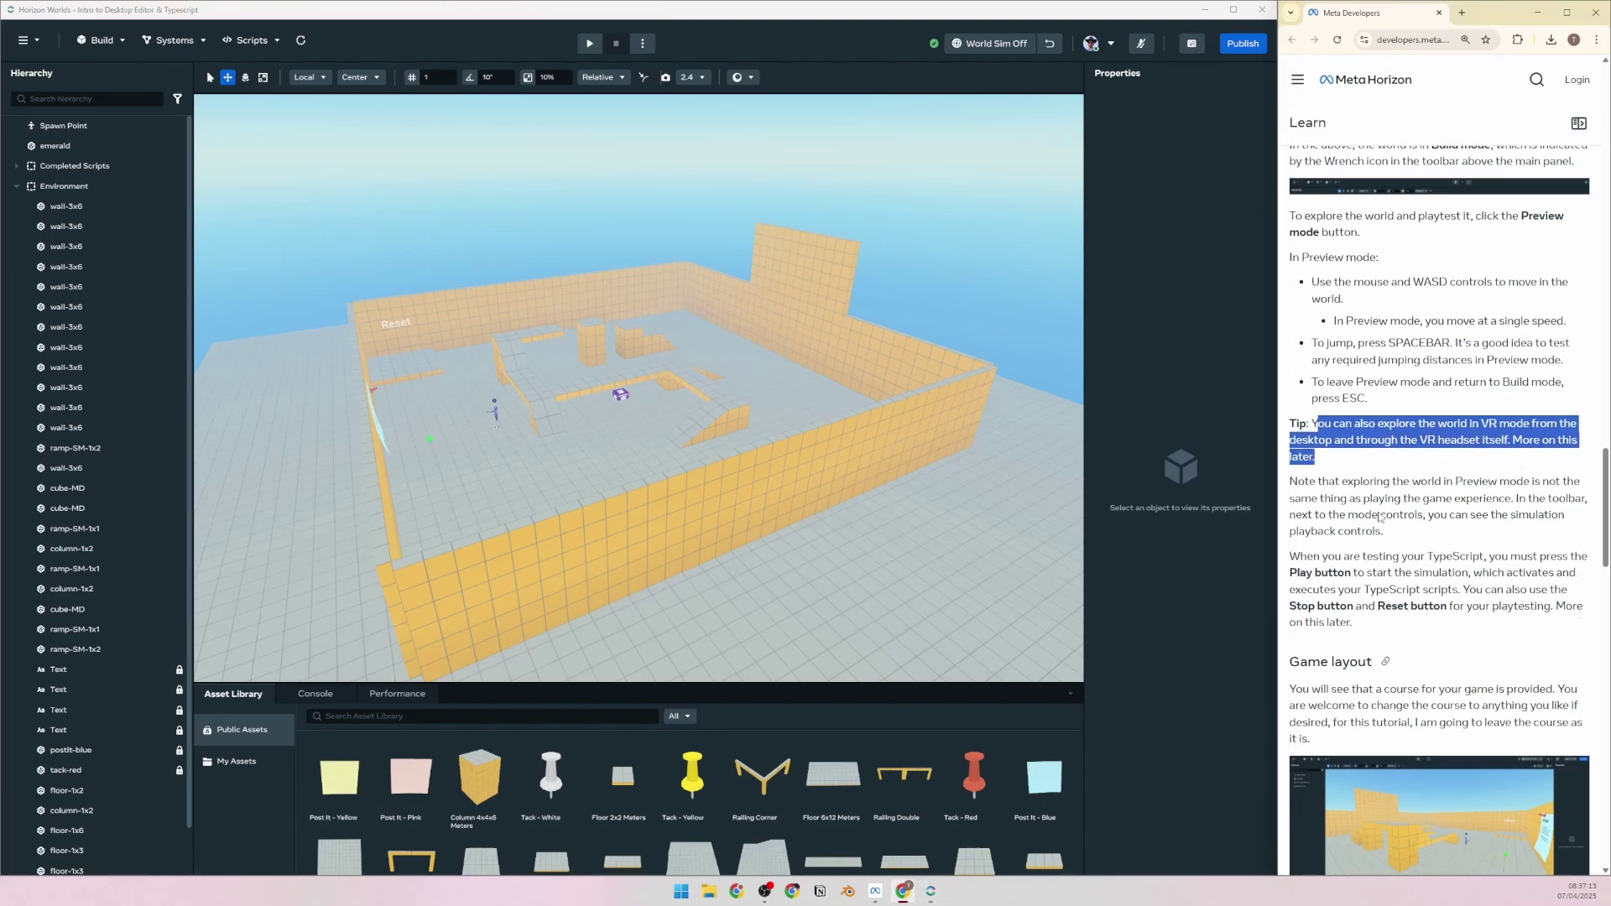
scroll(1360, 470, down, 3)
click(1366, 353)
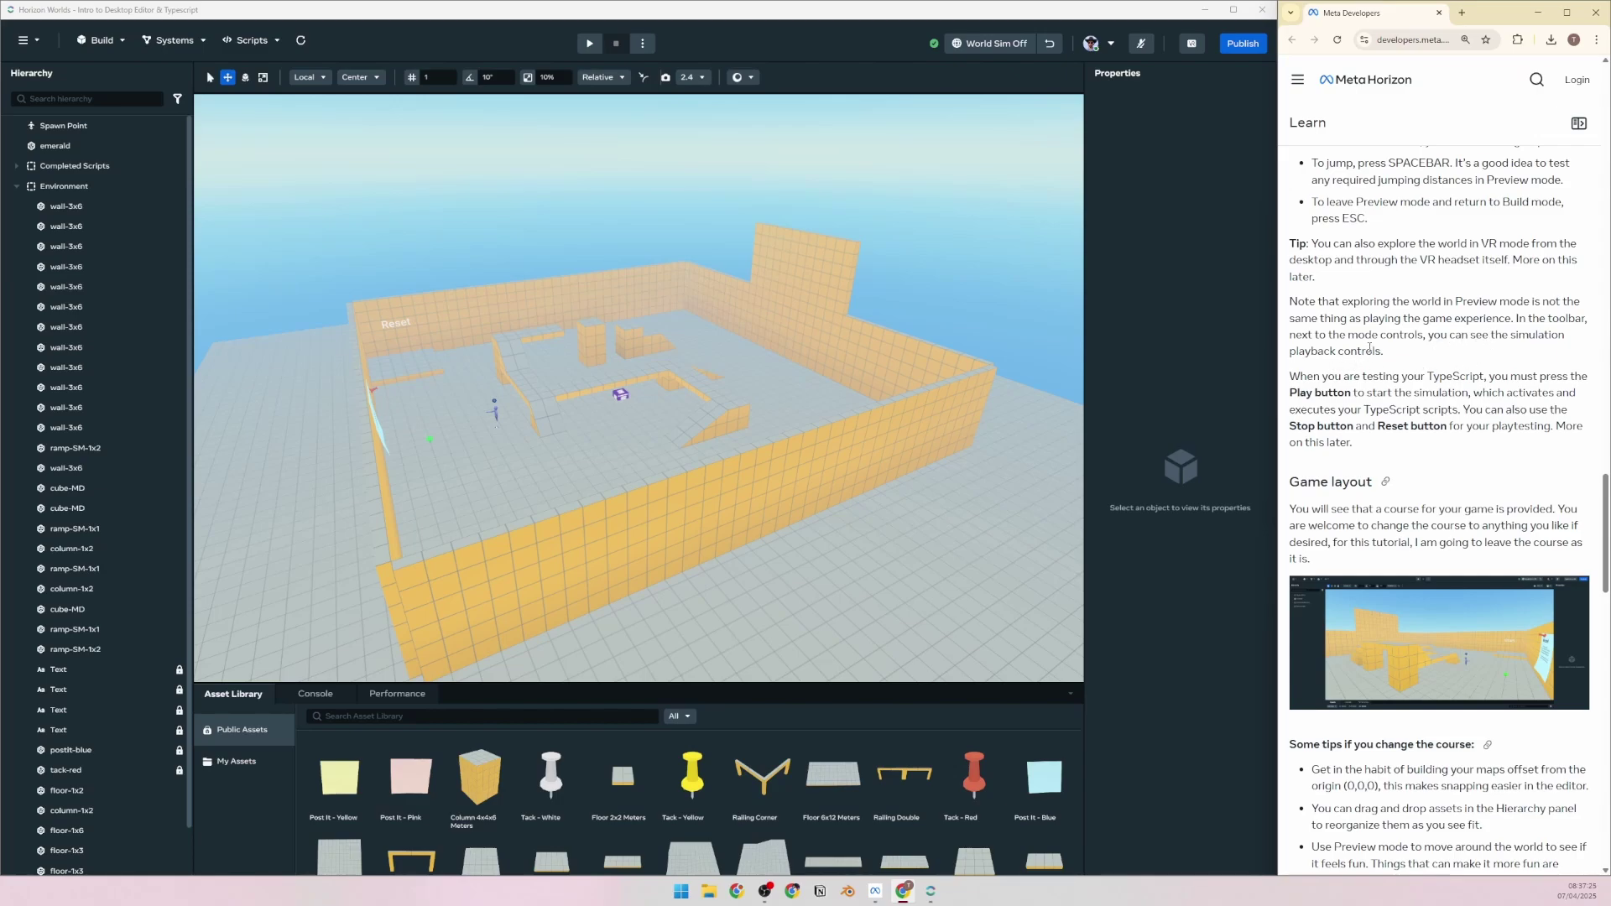
drag(1318, 304, 1515, 336)
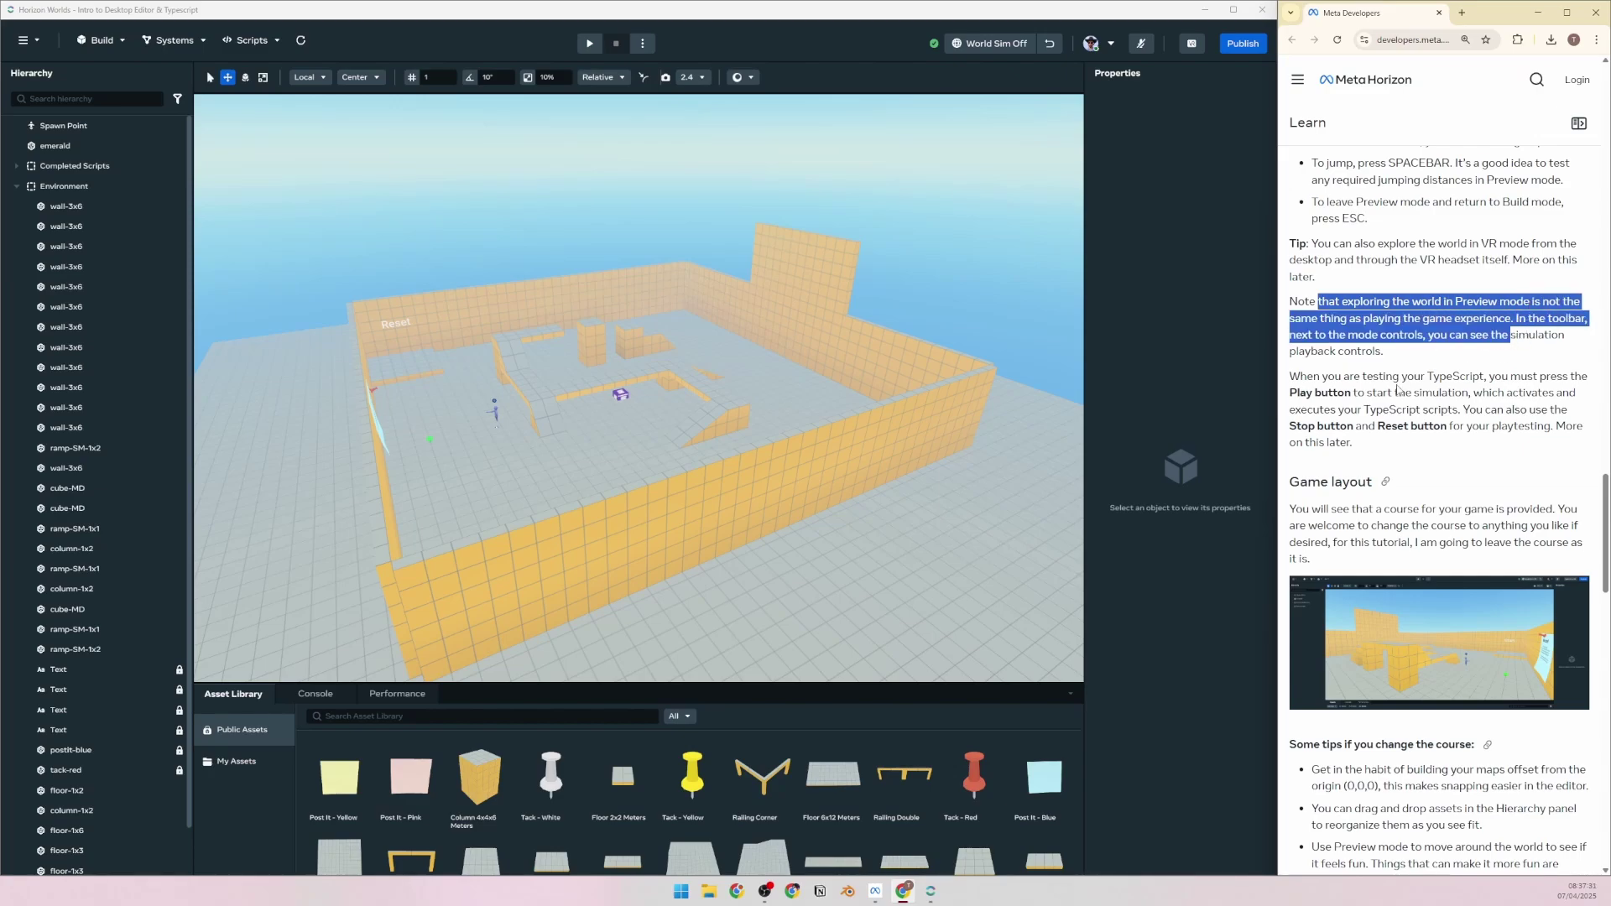
click(1335, 388)
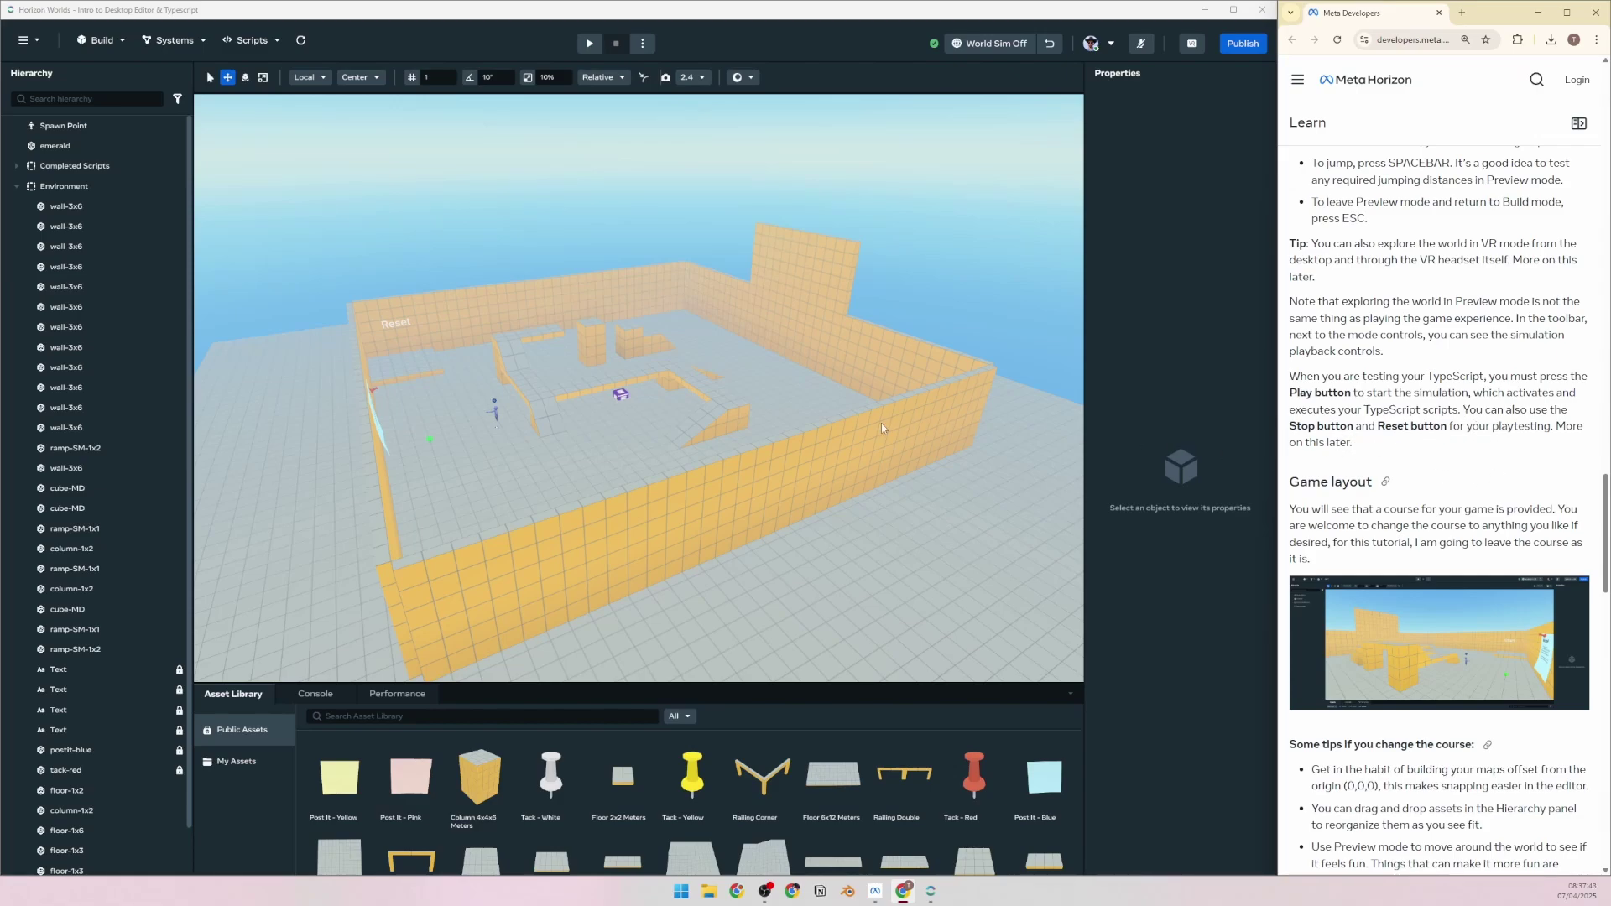
scroll(881, 423, up, 6)
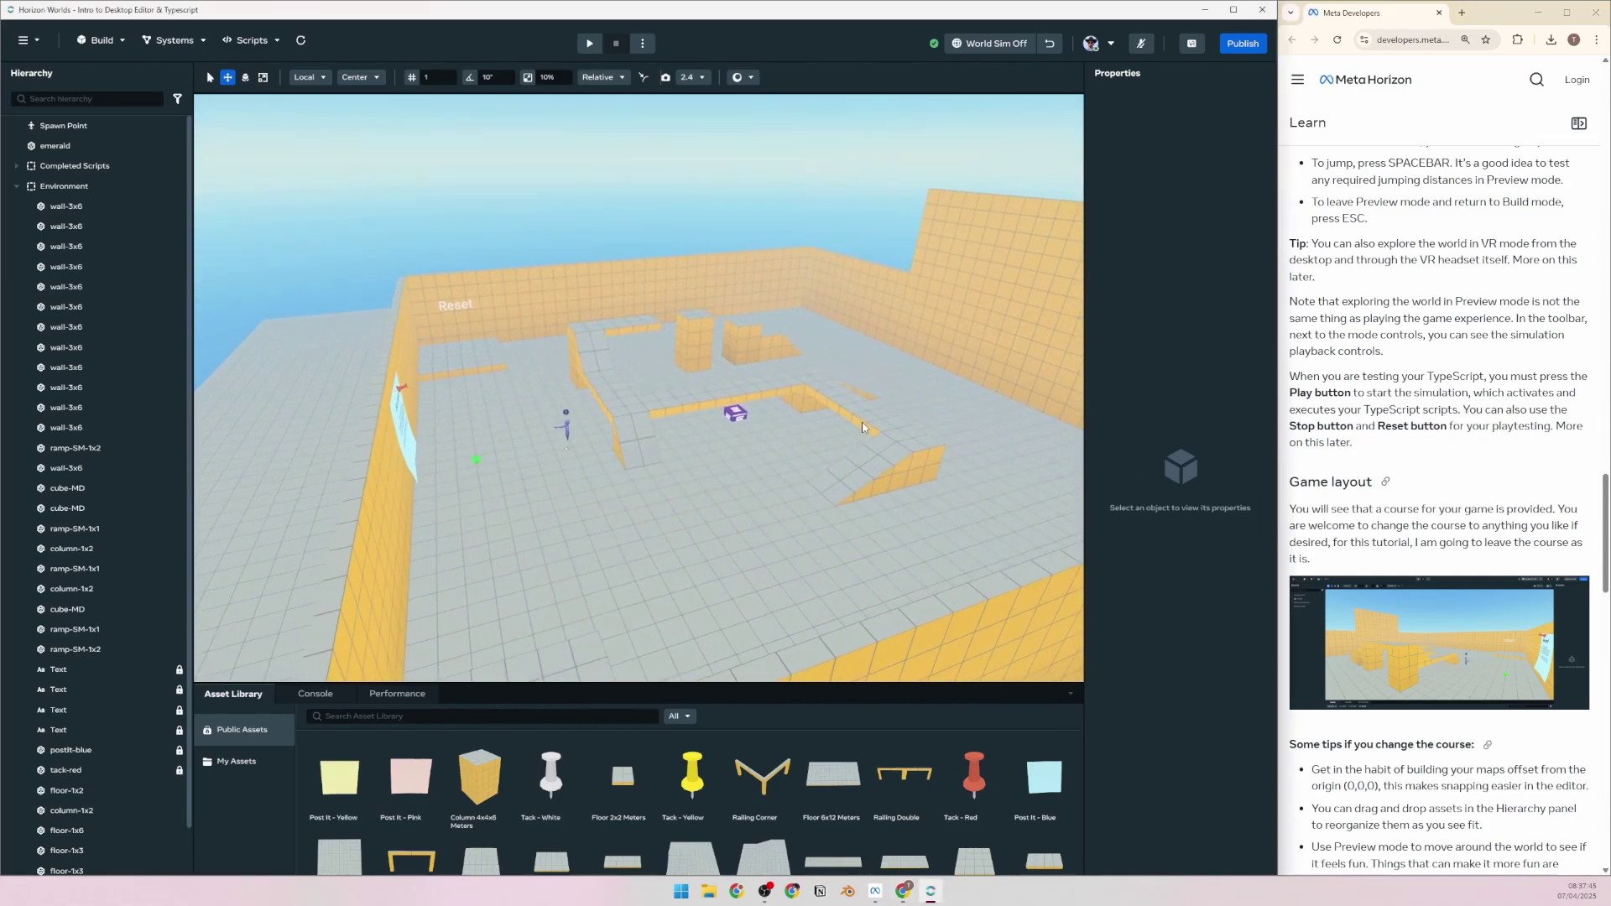
Turn on the world simulation, preview the world by walking the avatar around the course, and return to Build mode
click(995, 43)
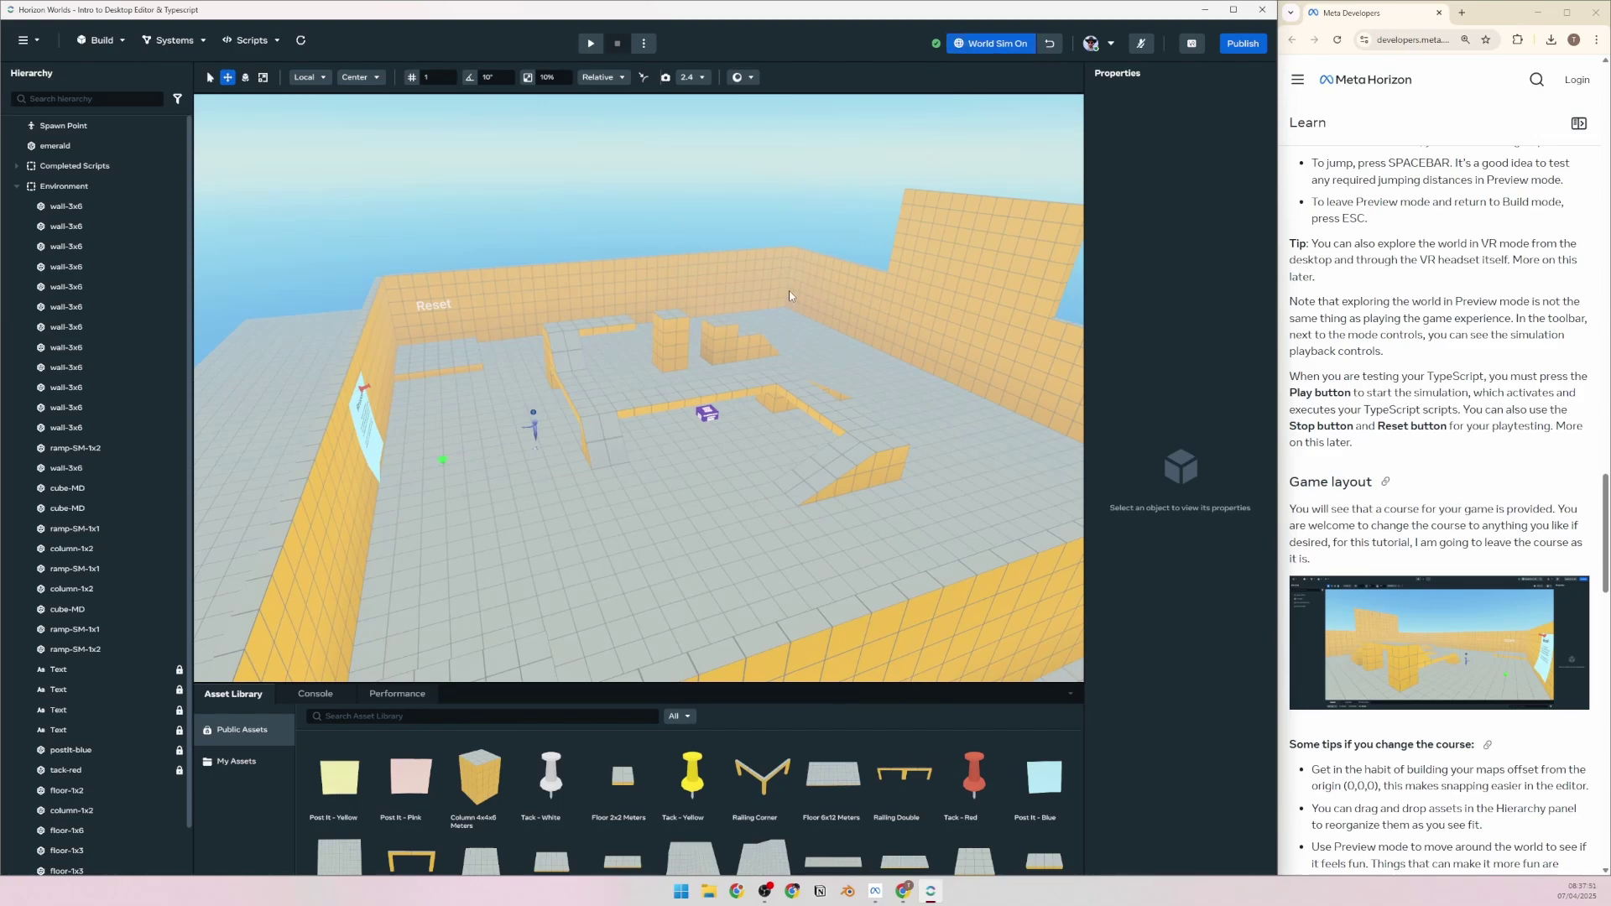
click(590, 44)
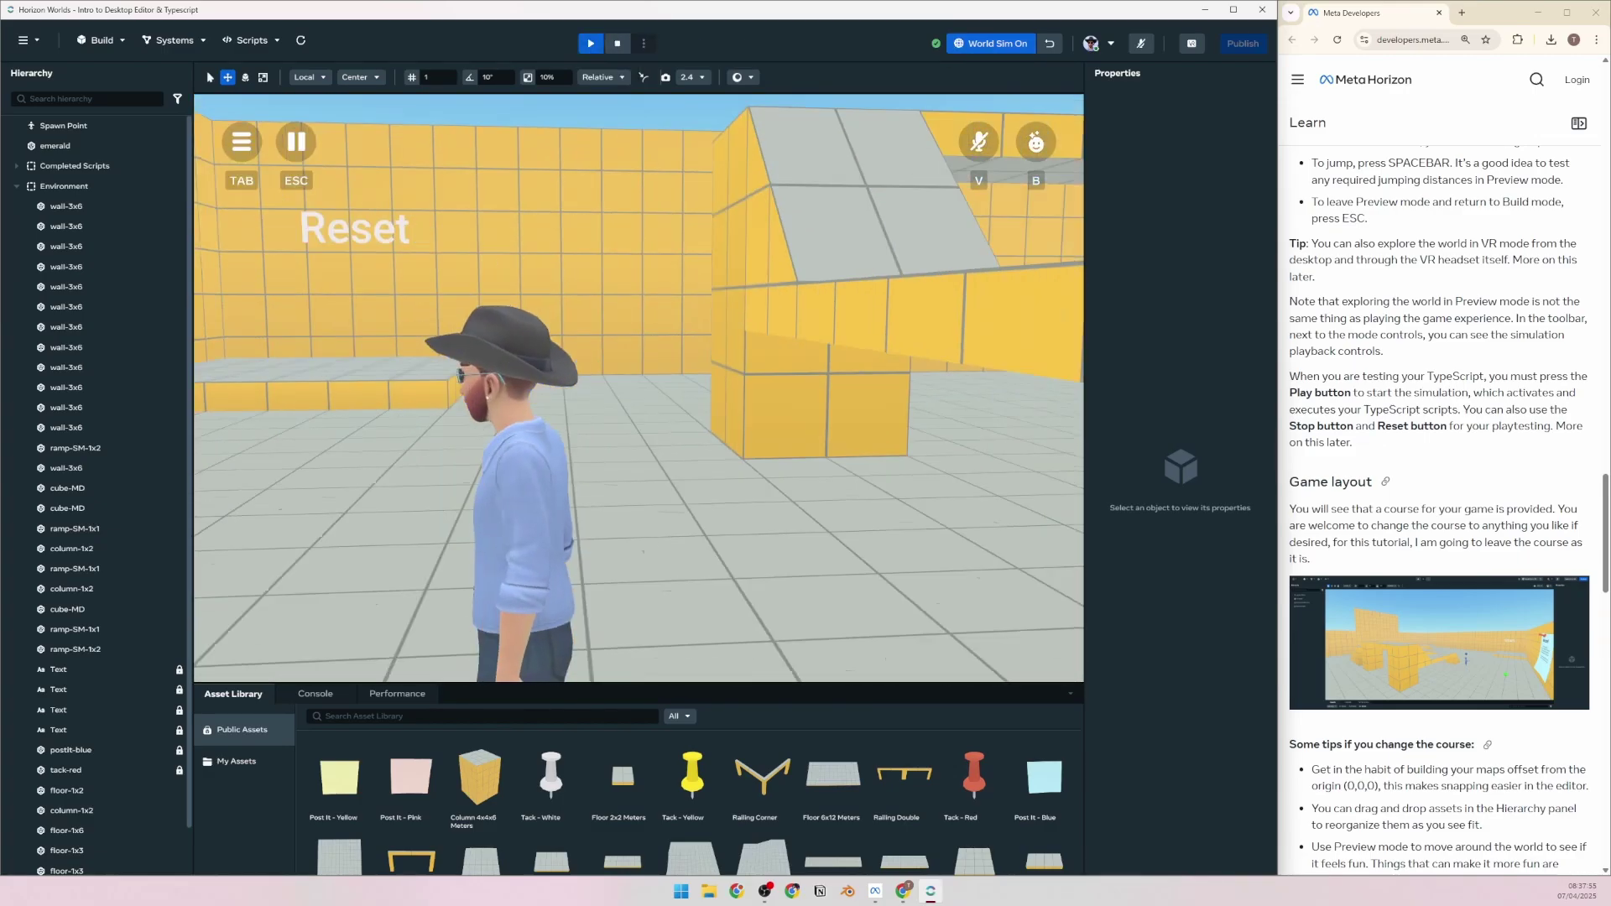
key(w)
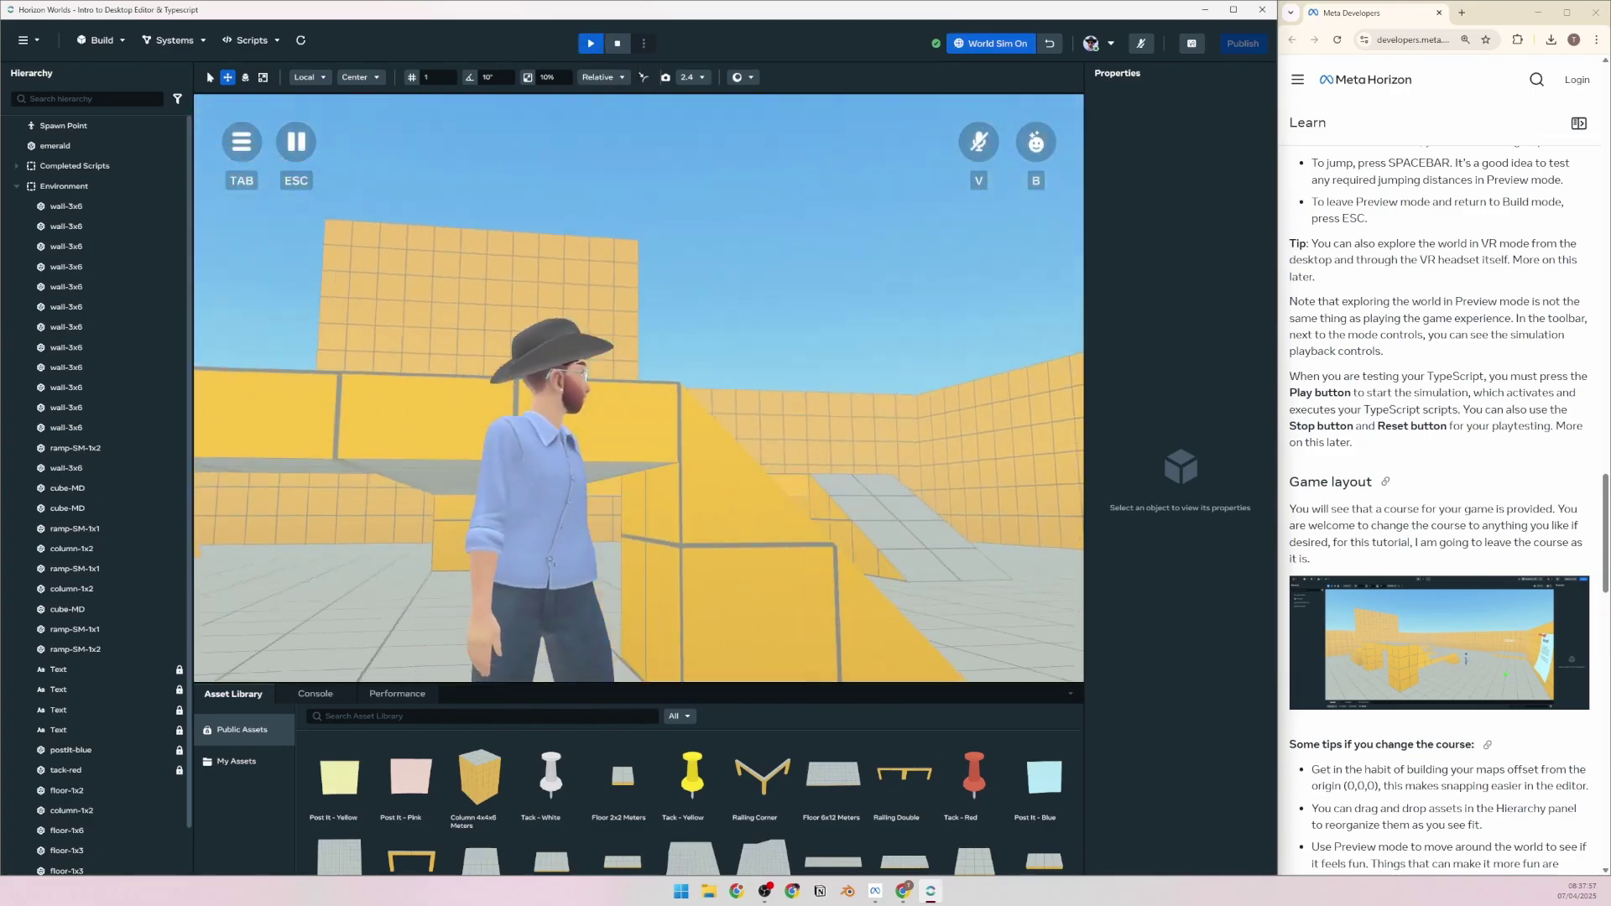
key(w)
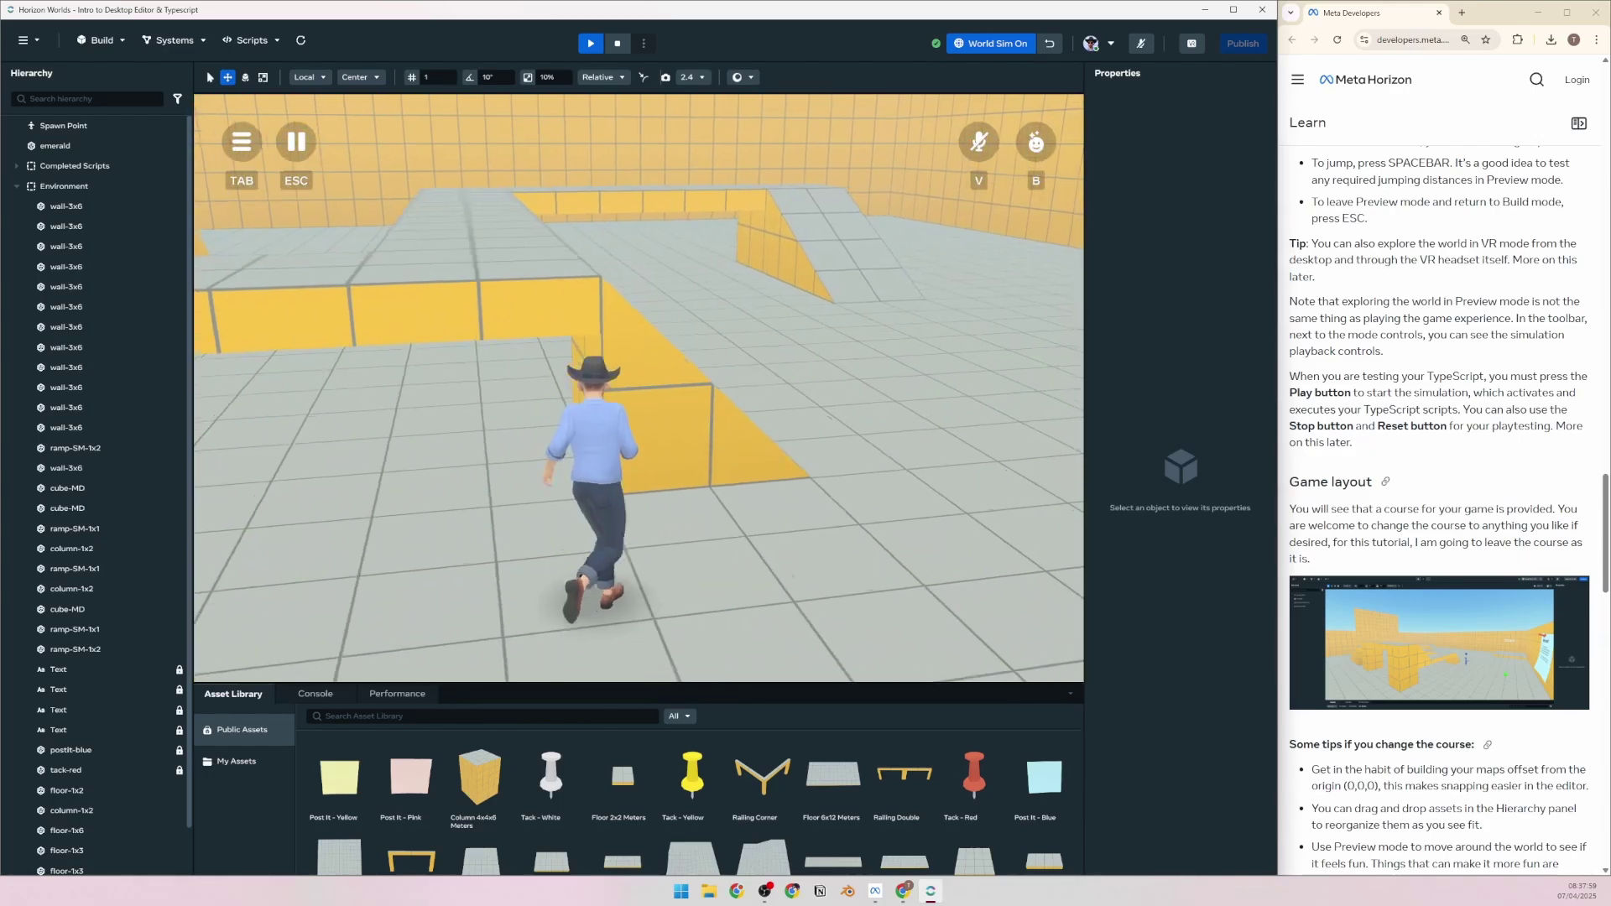
key(Escape)
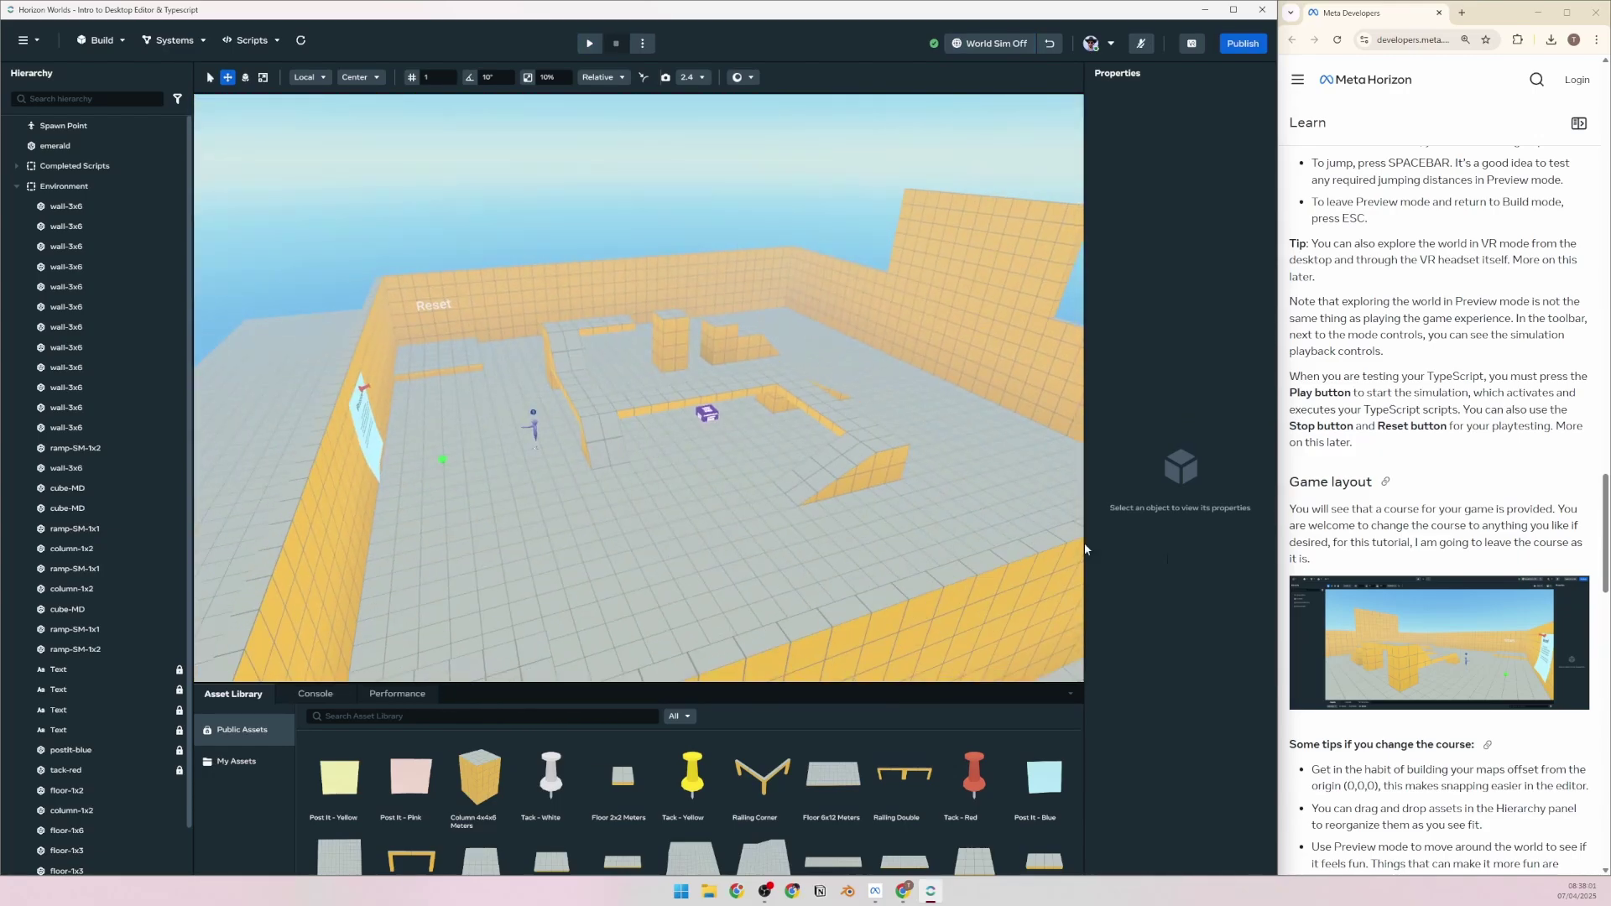
Read the tutorial's Game layout section, the tips for changing the course, and the instructions for adding gems
scroll(1373, 555, down, 2)
scroll(1333, 291, down, 1)
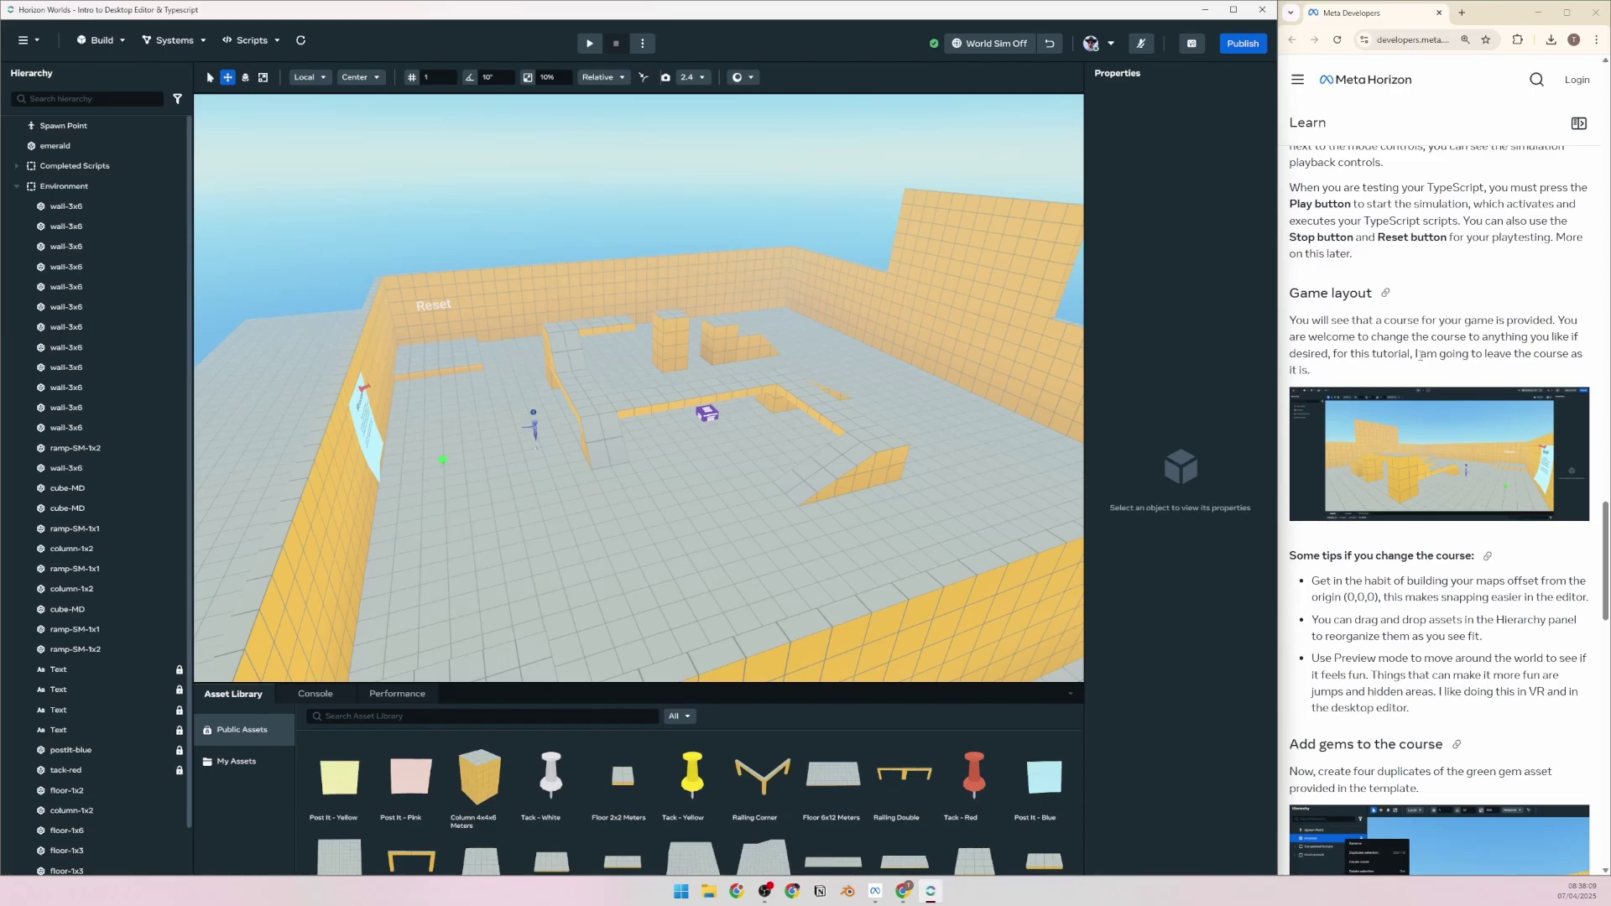
scroll(1418, 355, down, 3)
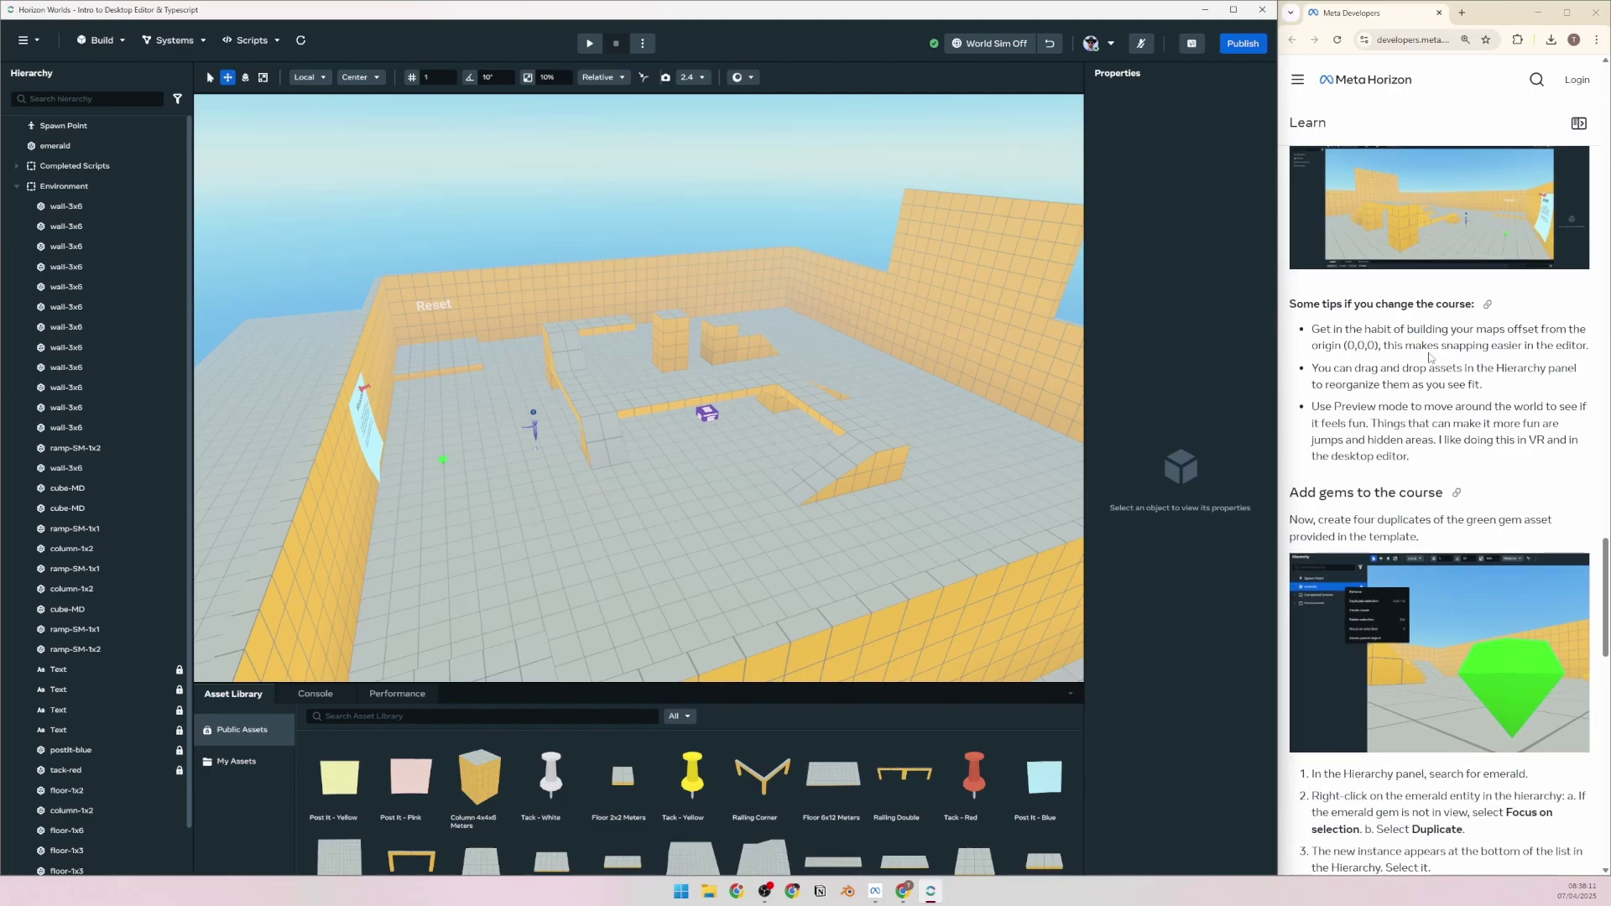
scroll(1418, 353, down, 2)
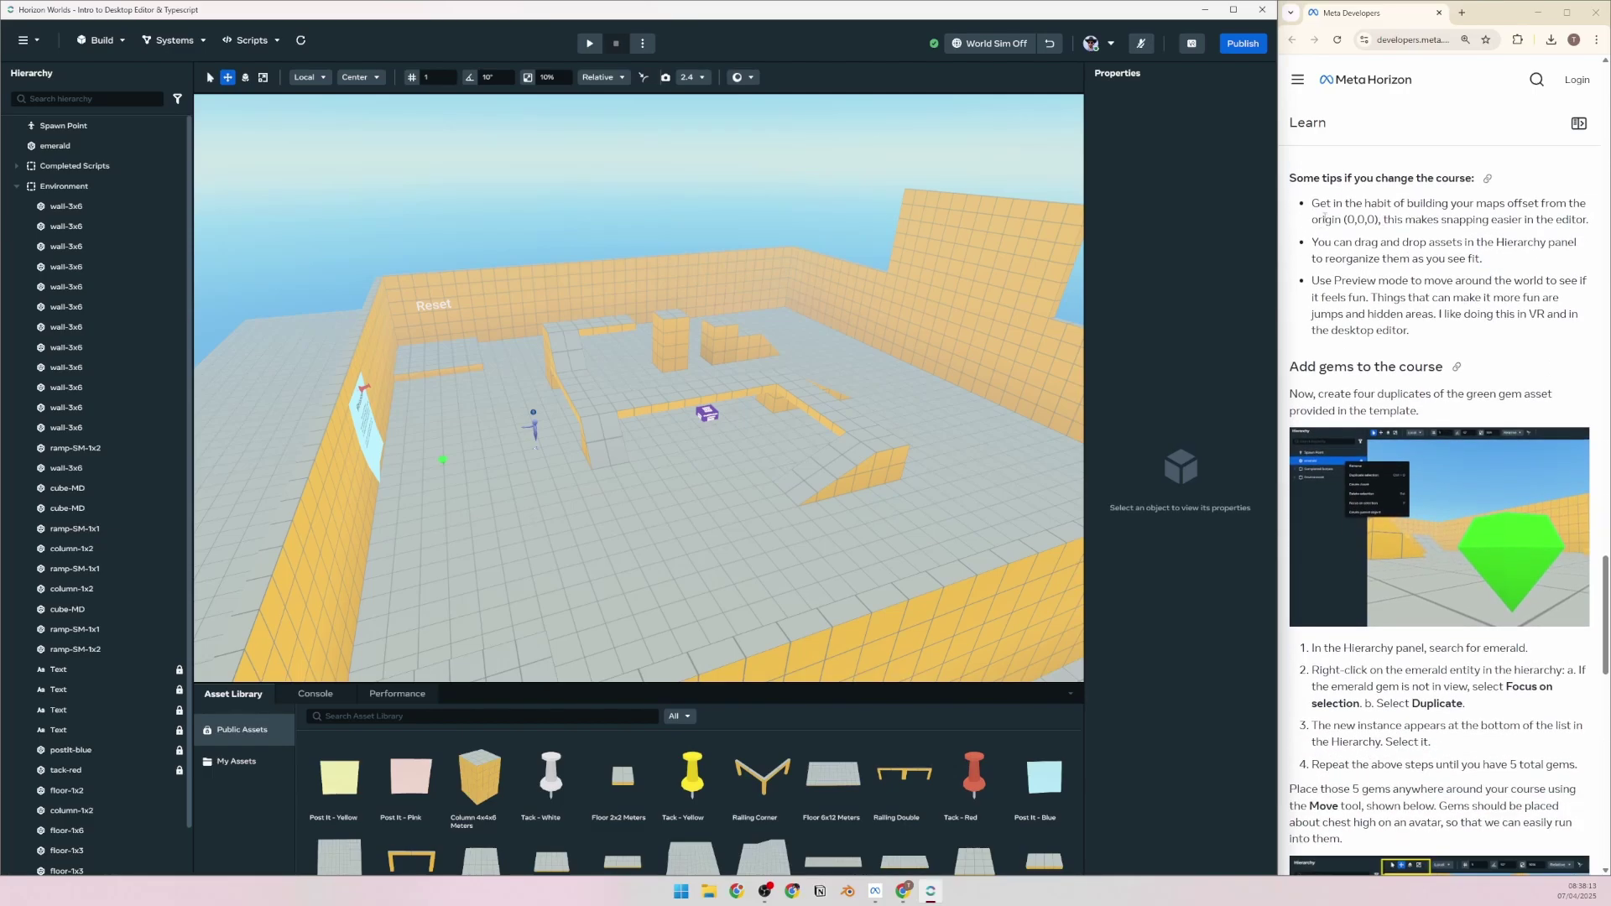
scroll(1372, 336, down, 2)
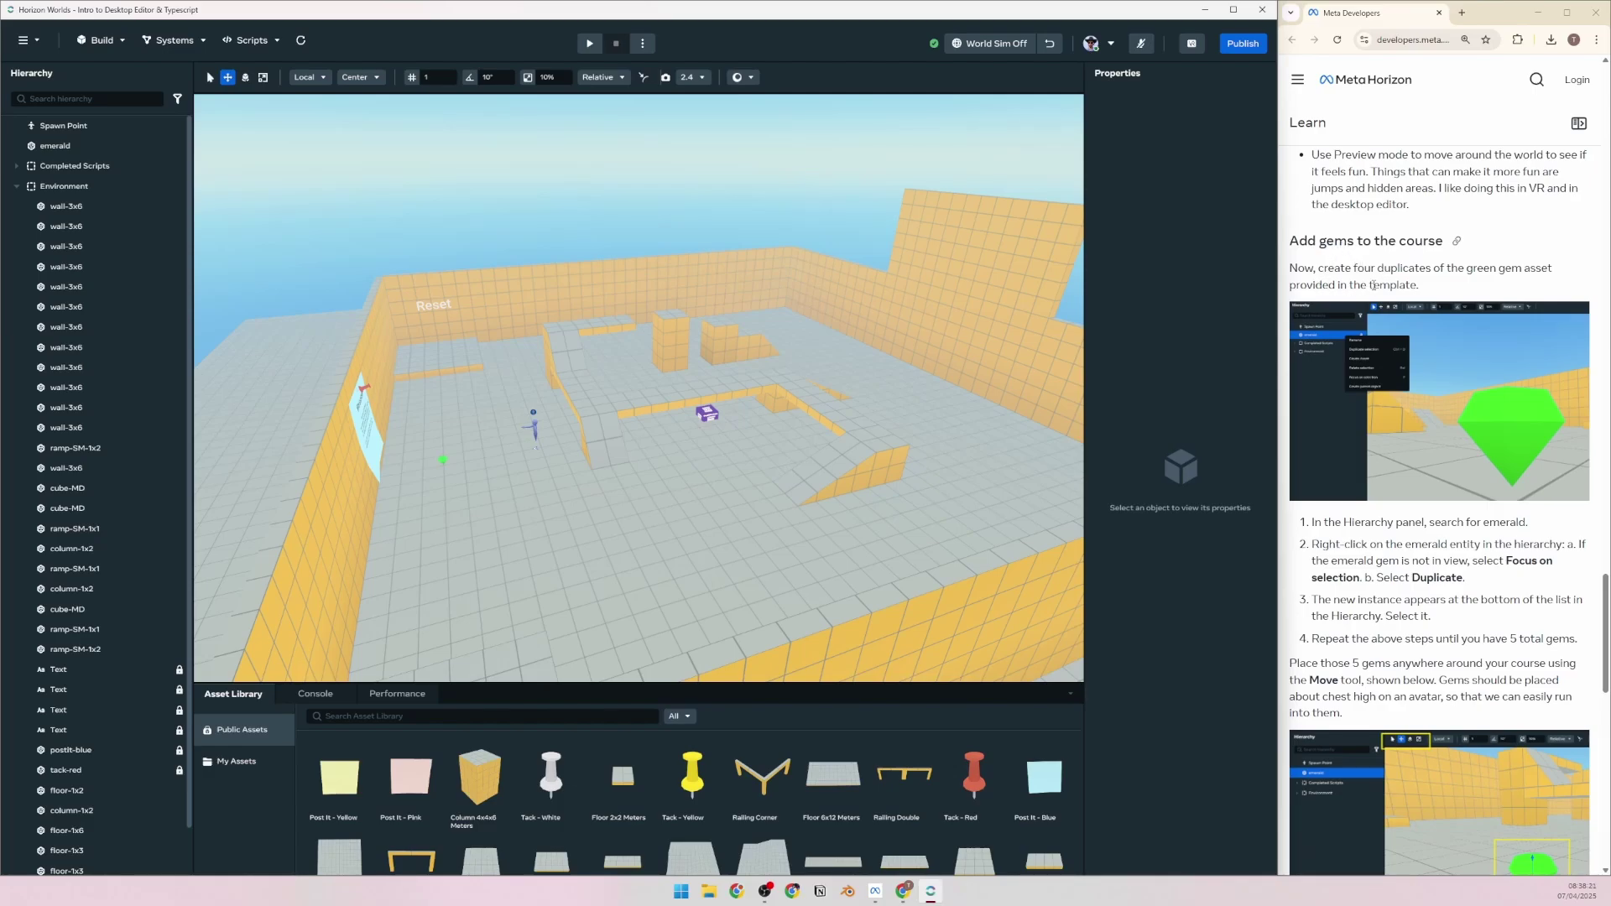
scroll(1378, 266, down, 3)
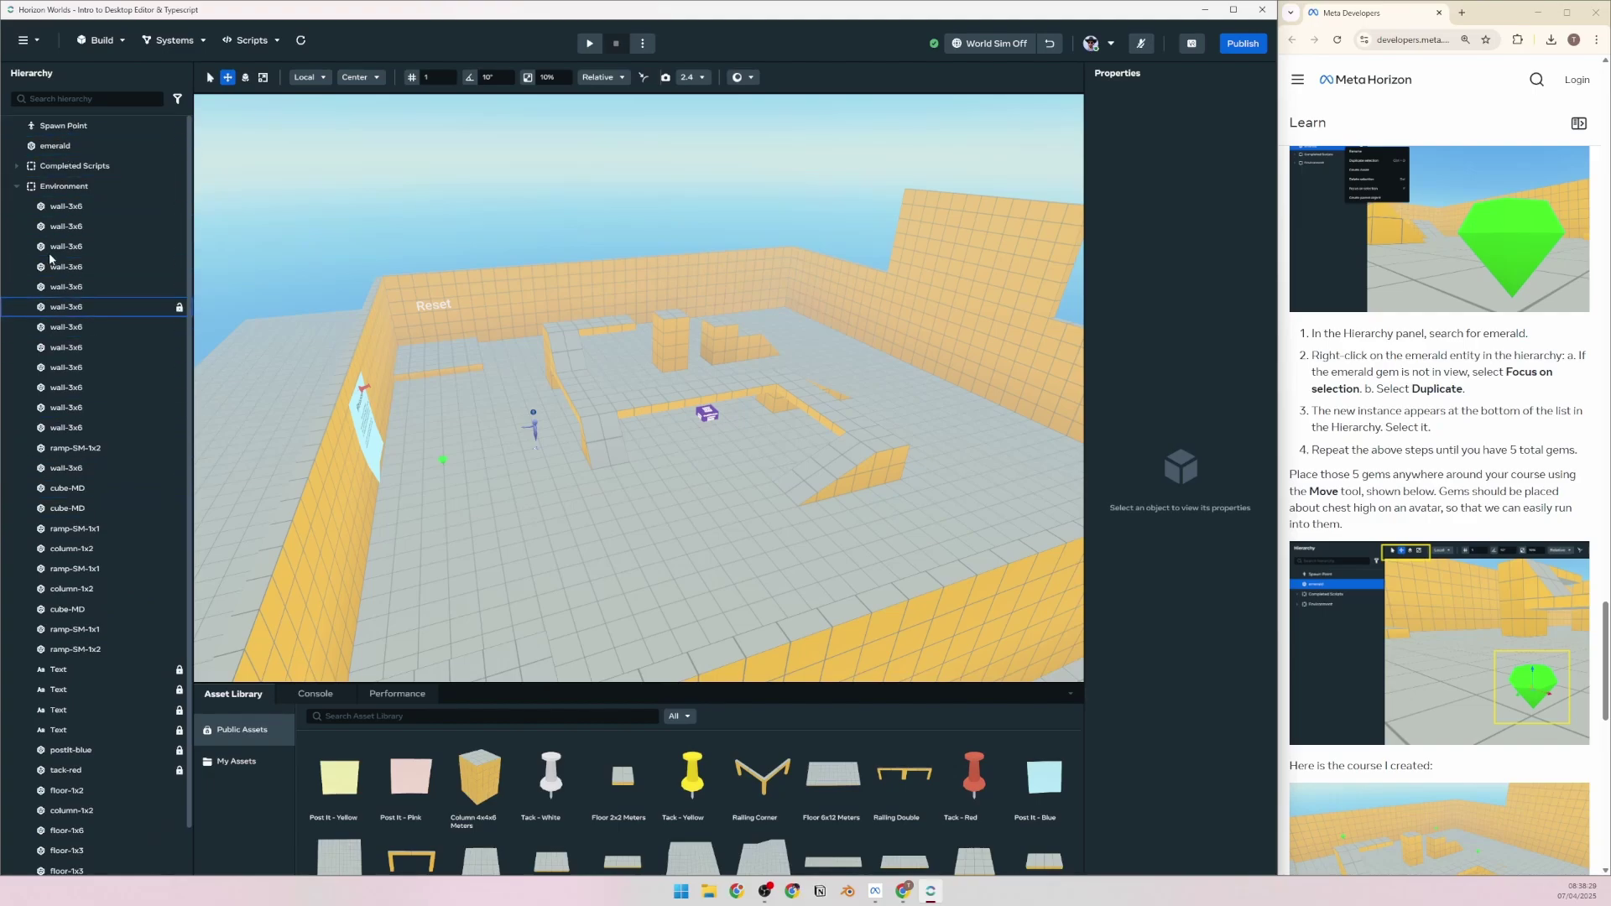
Search the hierarchy for "emerald", select the emerald entity and focus the view on it
click(74, 99)
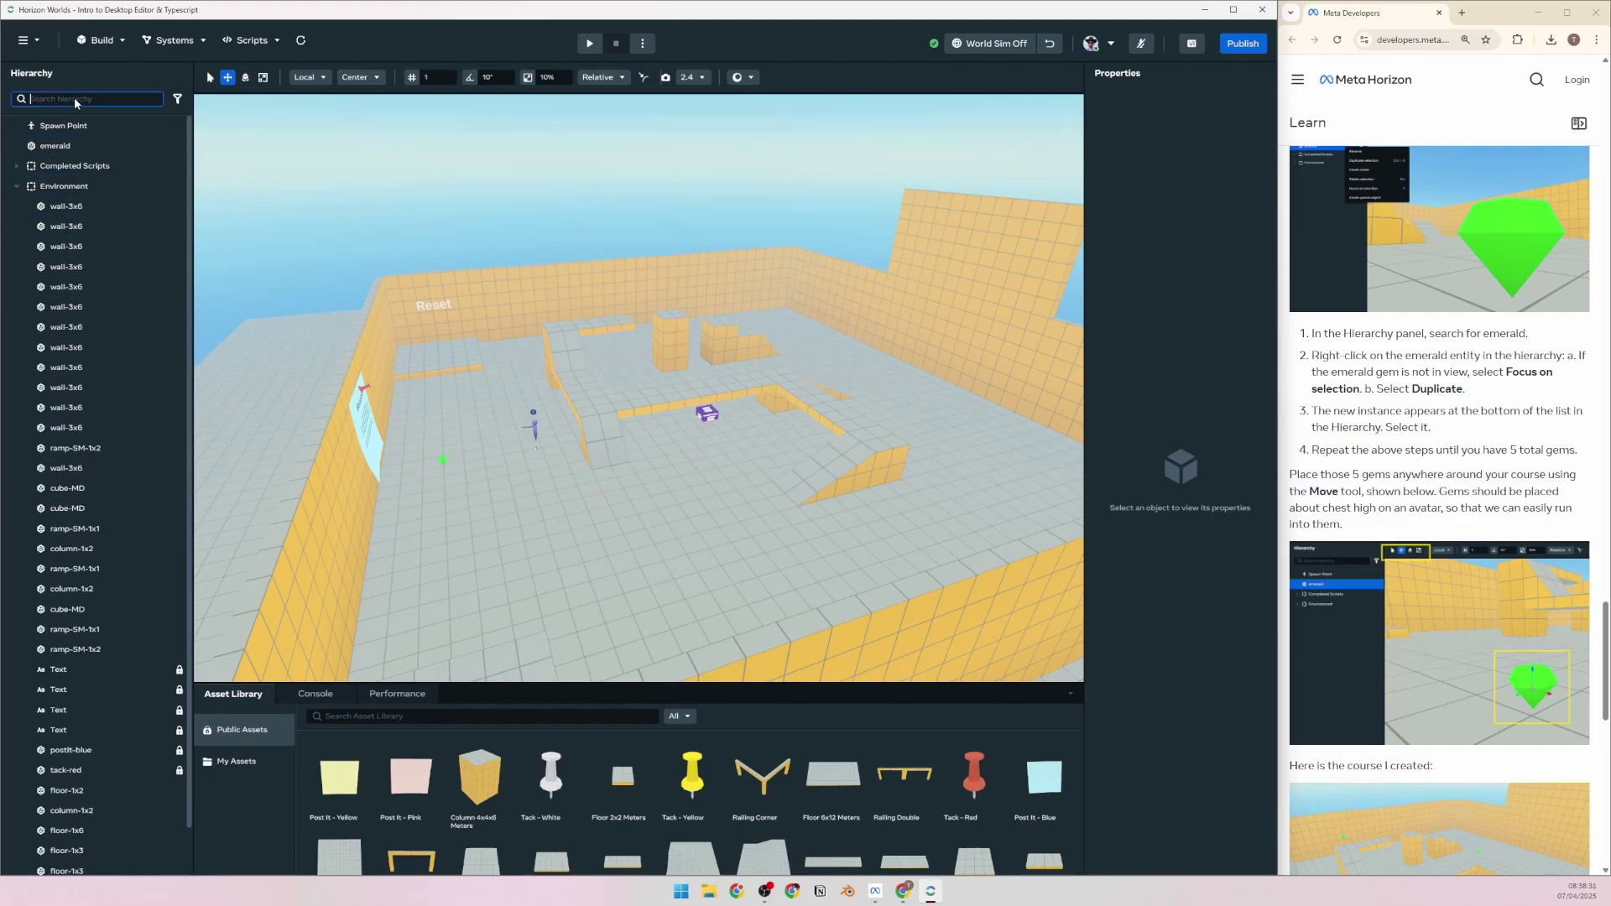
text(emerald)
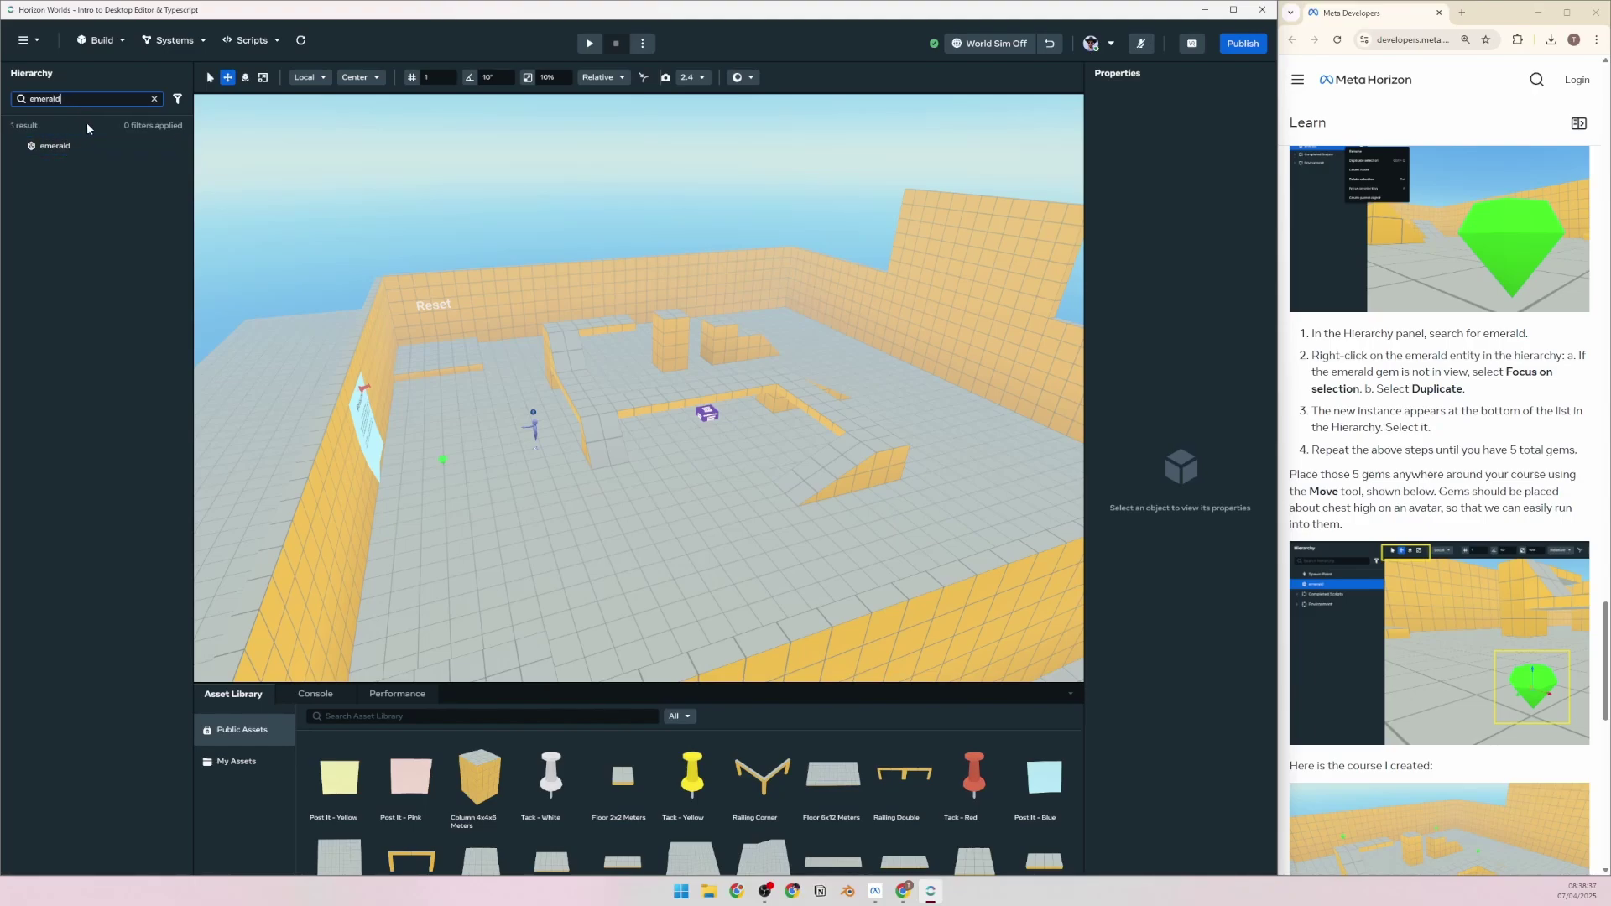
click(79, 146)
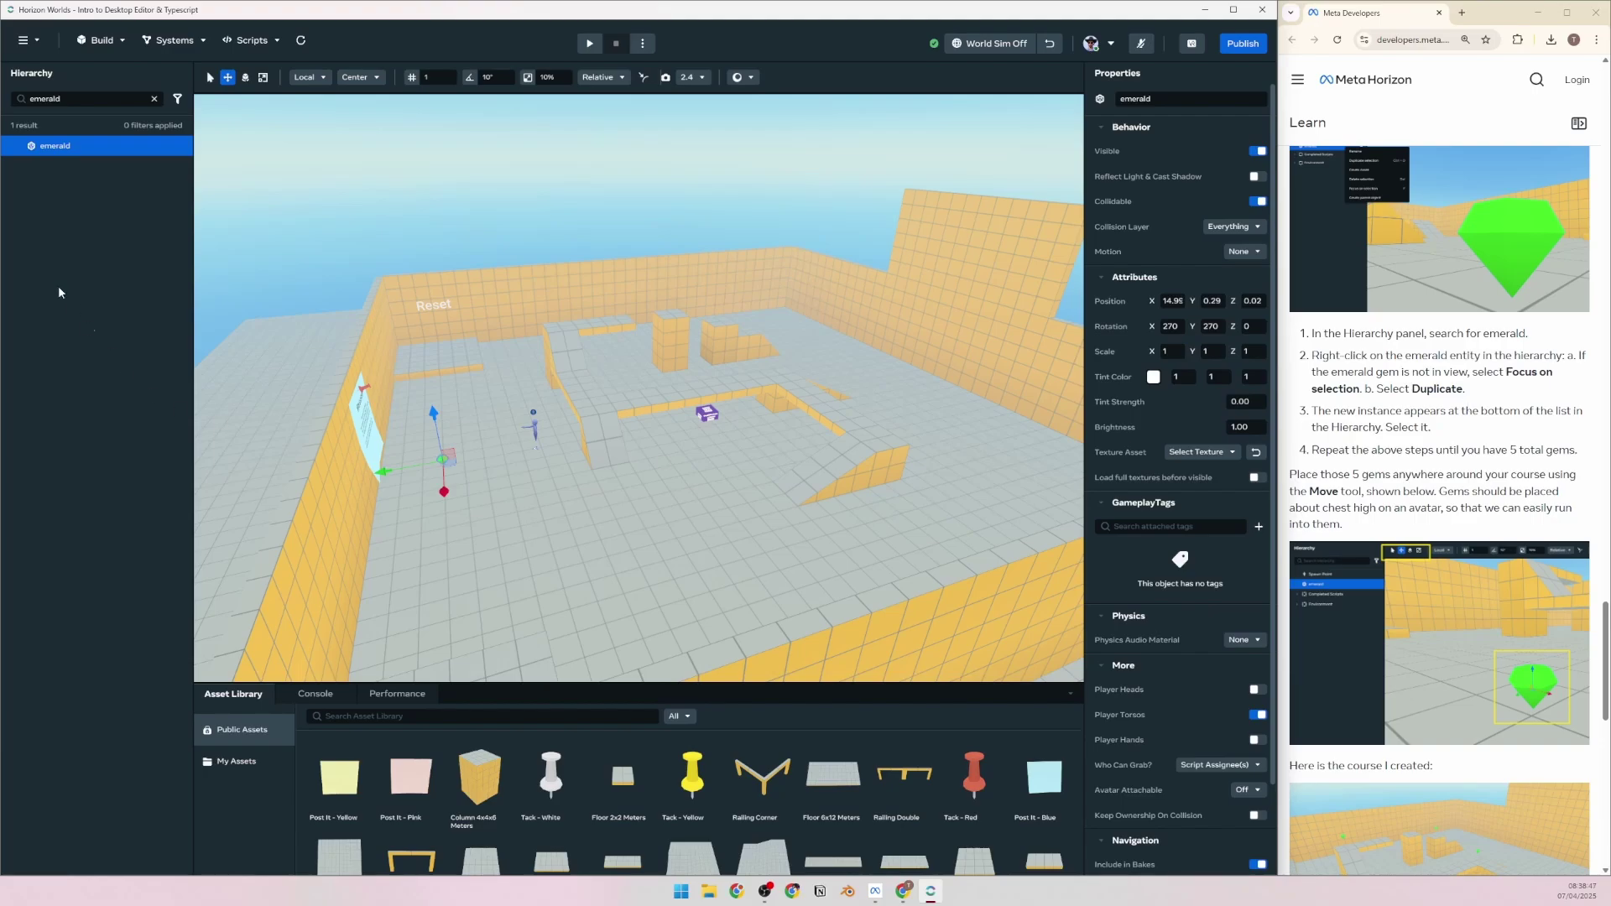
right_click(67, 146)
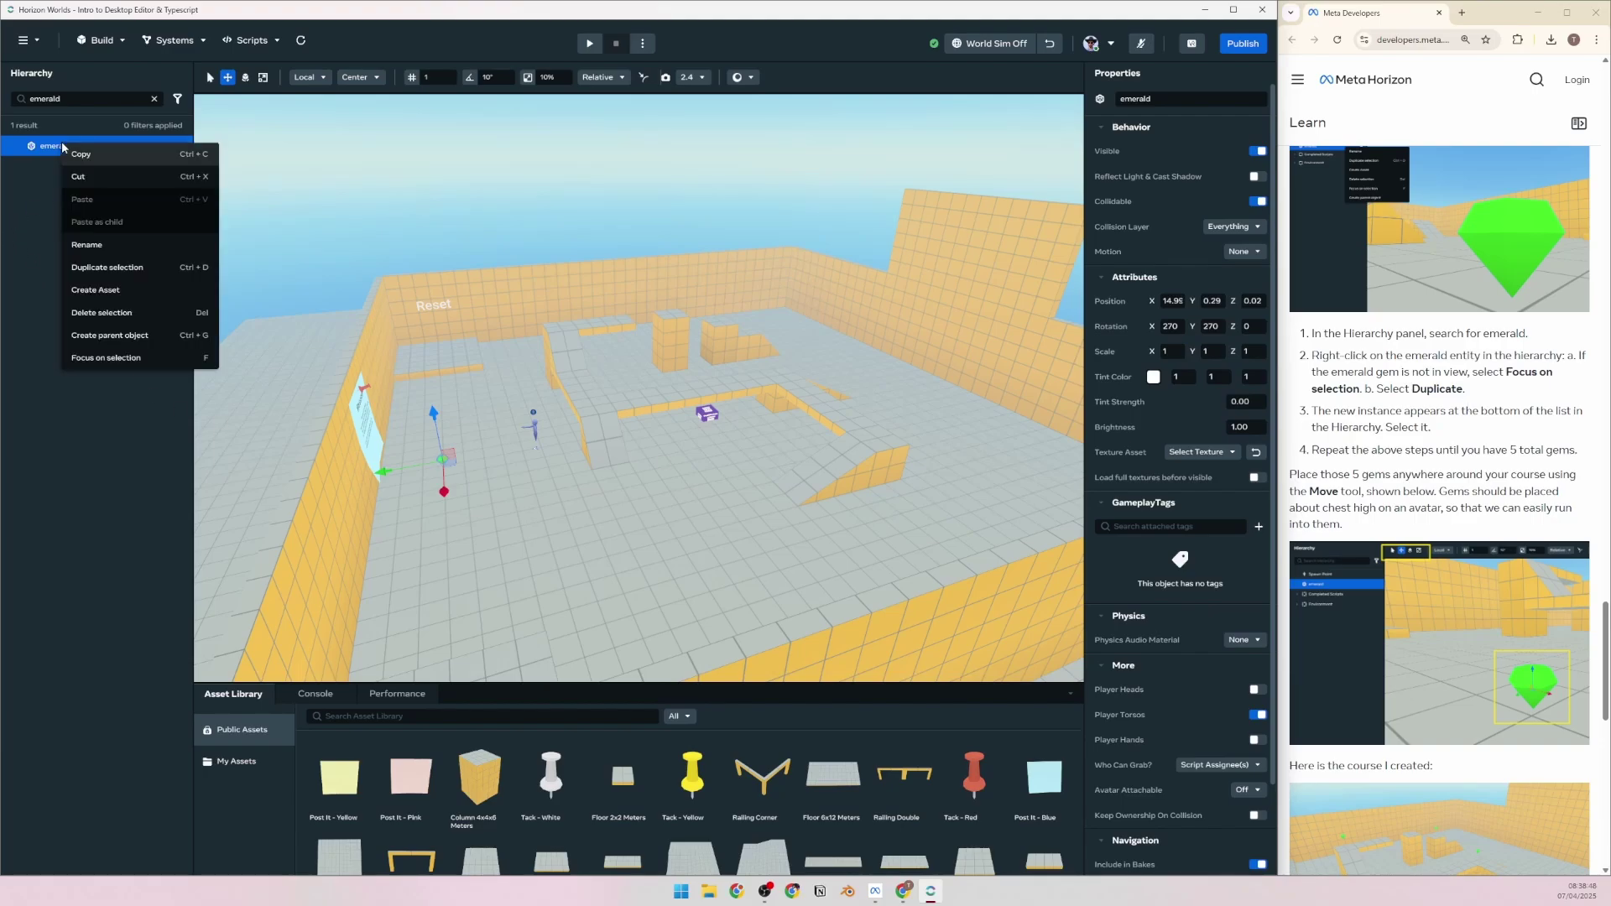
click(141, 359)
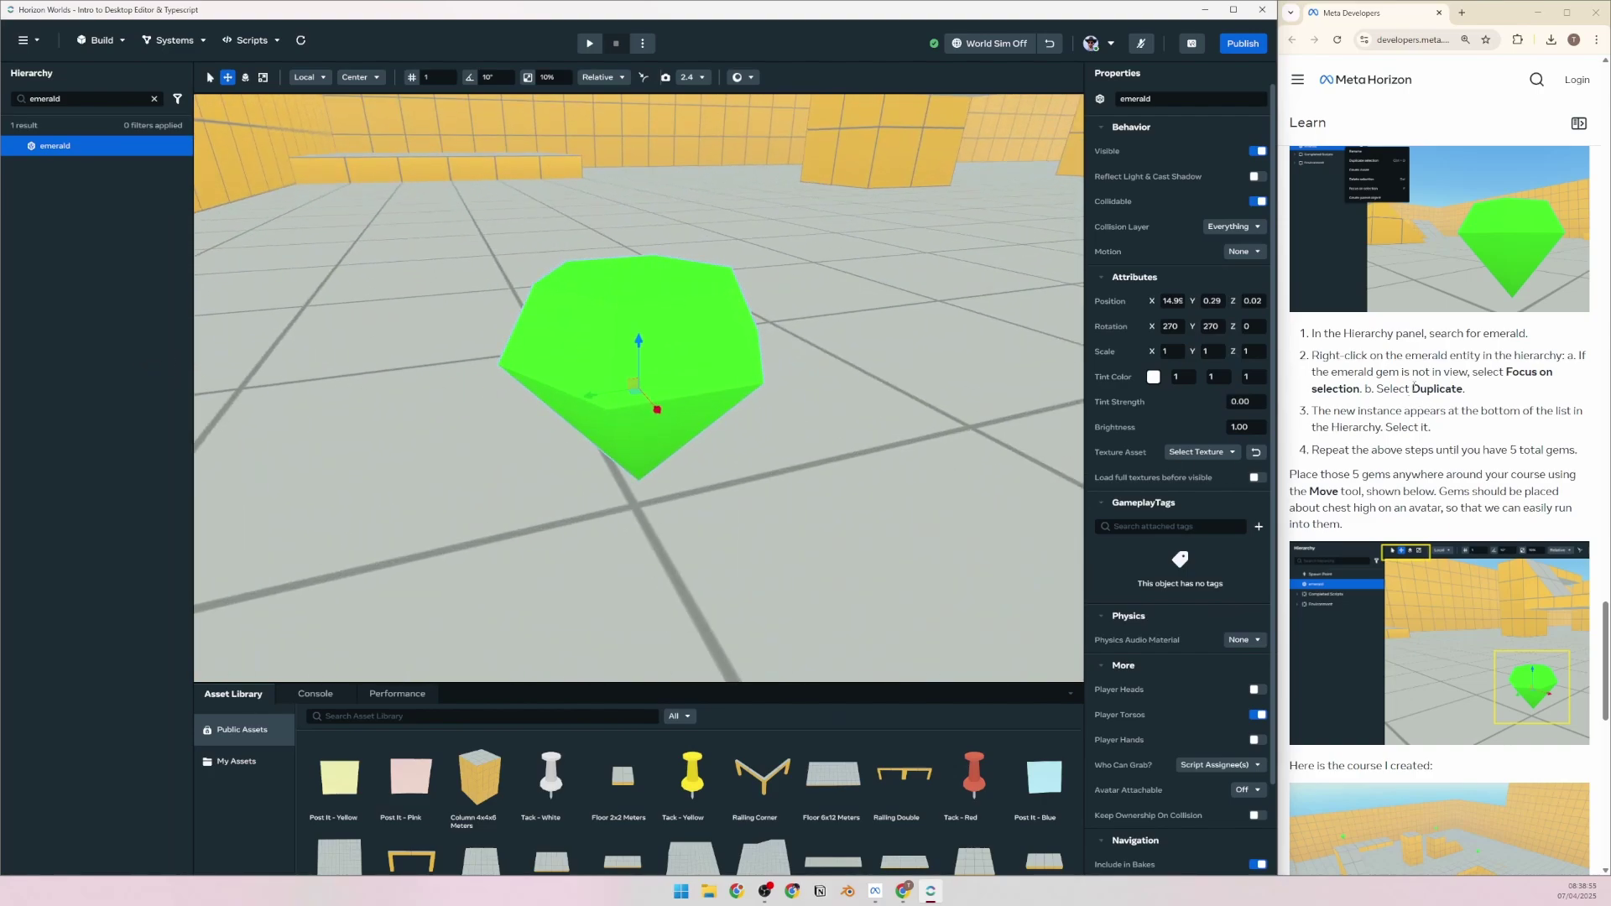
Duplicate the emerald gem four times to make five gems in total
right_click(603, 323)
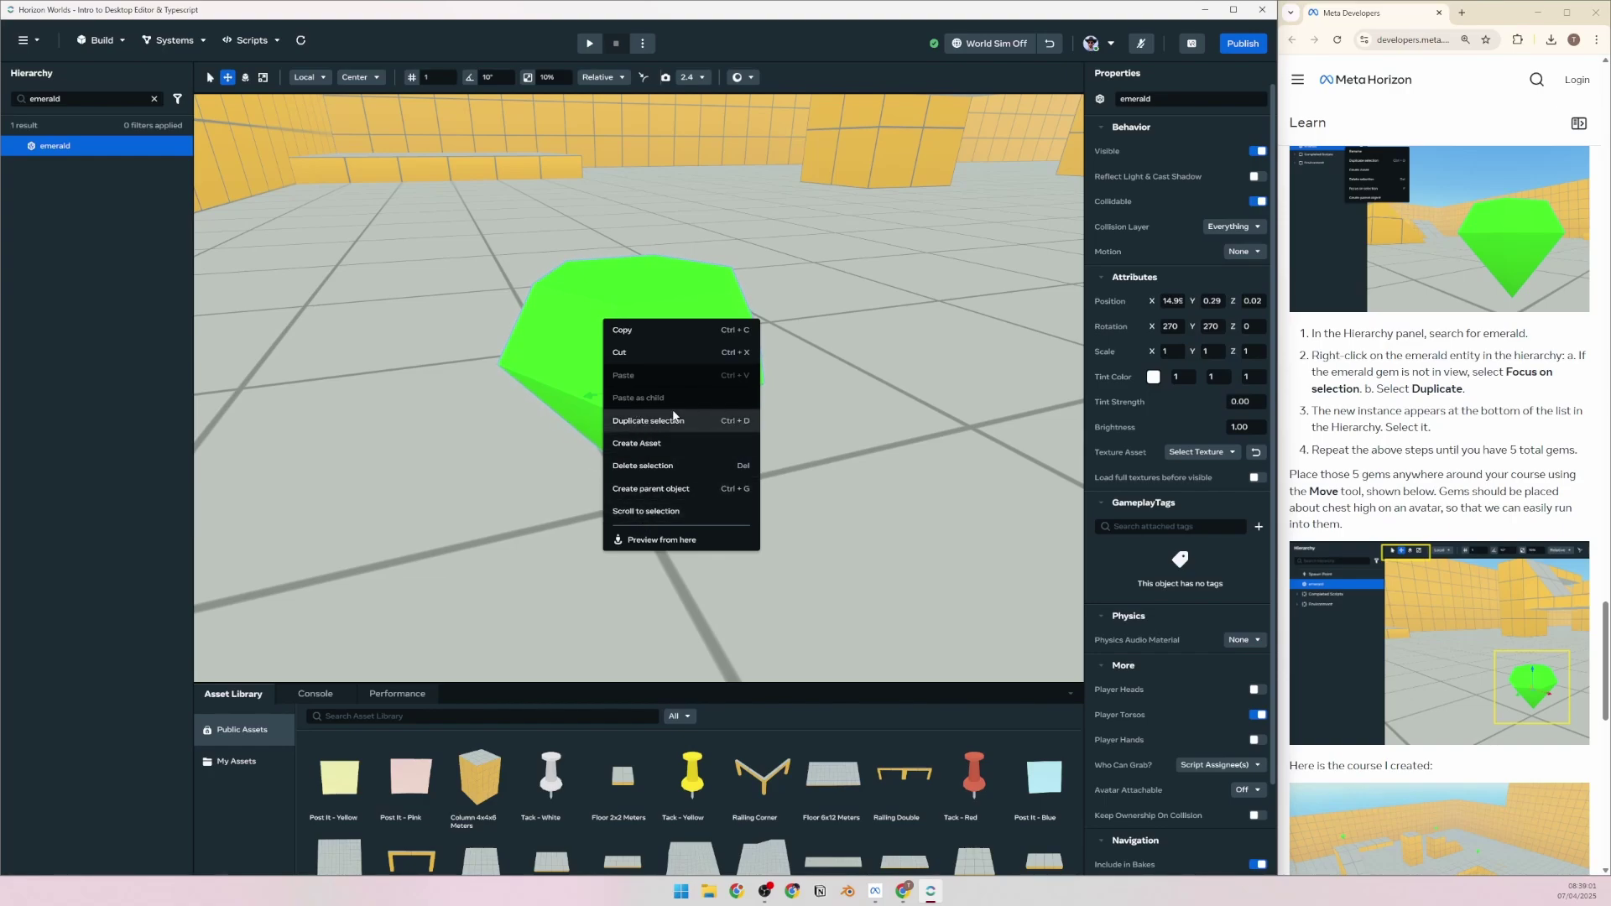
click(735, 425)
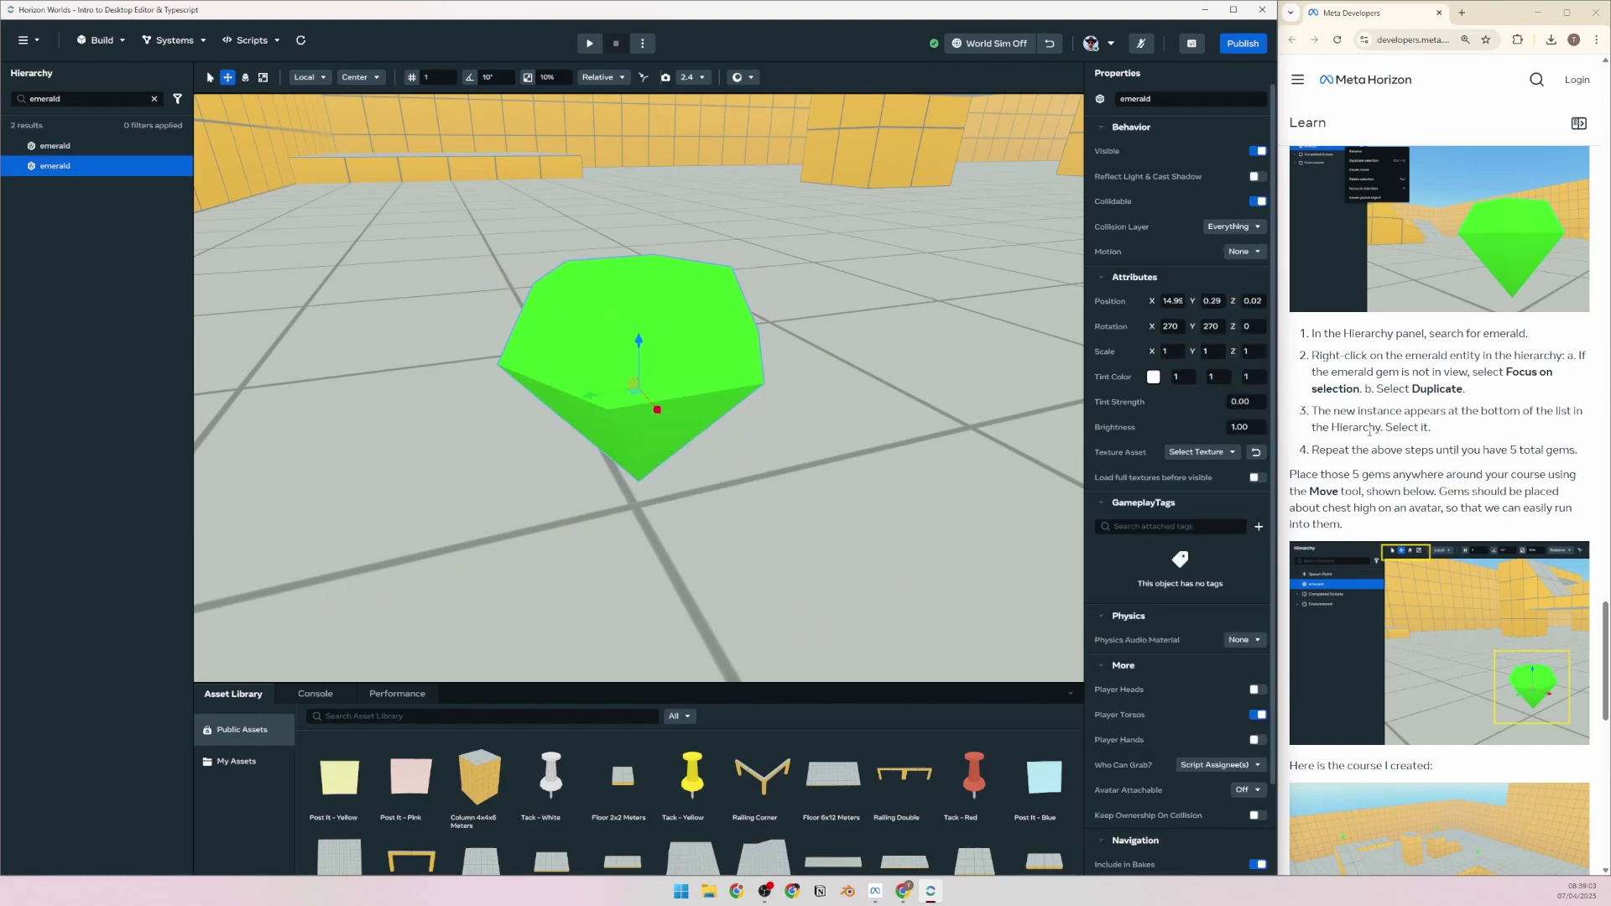
scroll(1392, 349, down, 1)
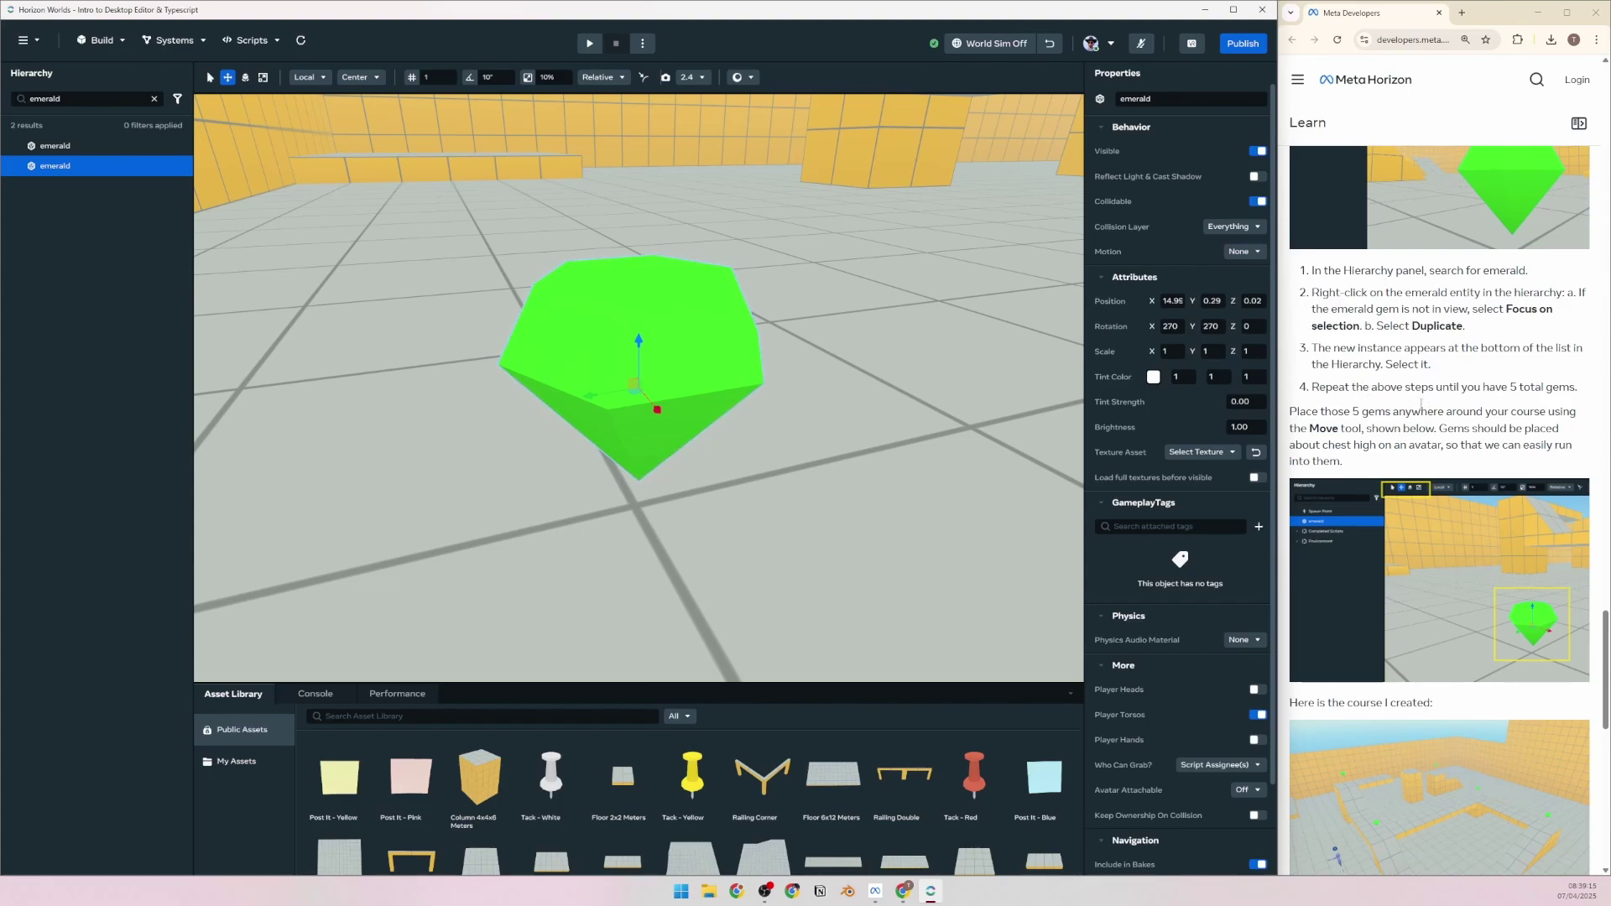
right_click(59, 166)
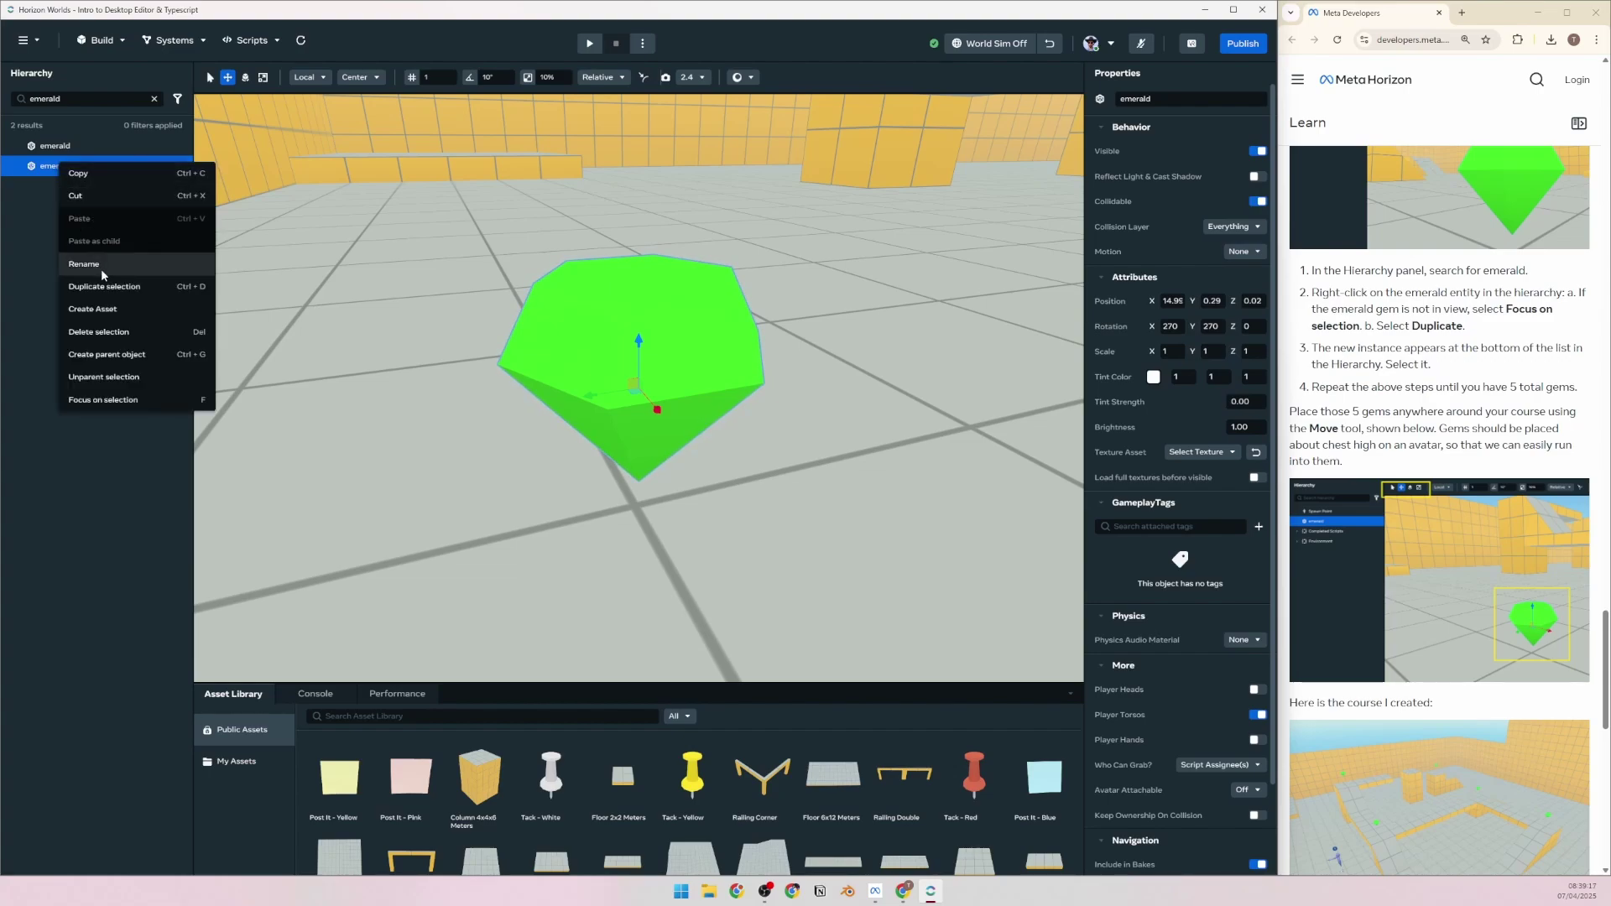
click(101, 287)
right_click(57, 190)
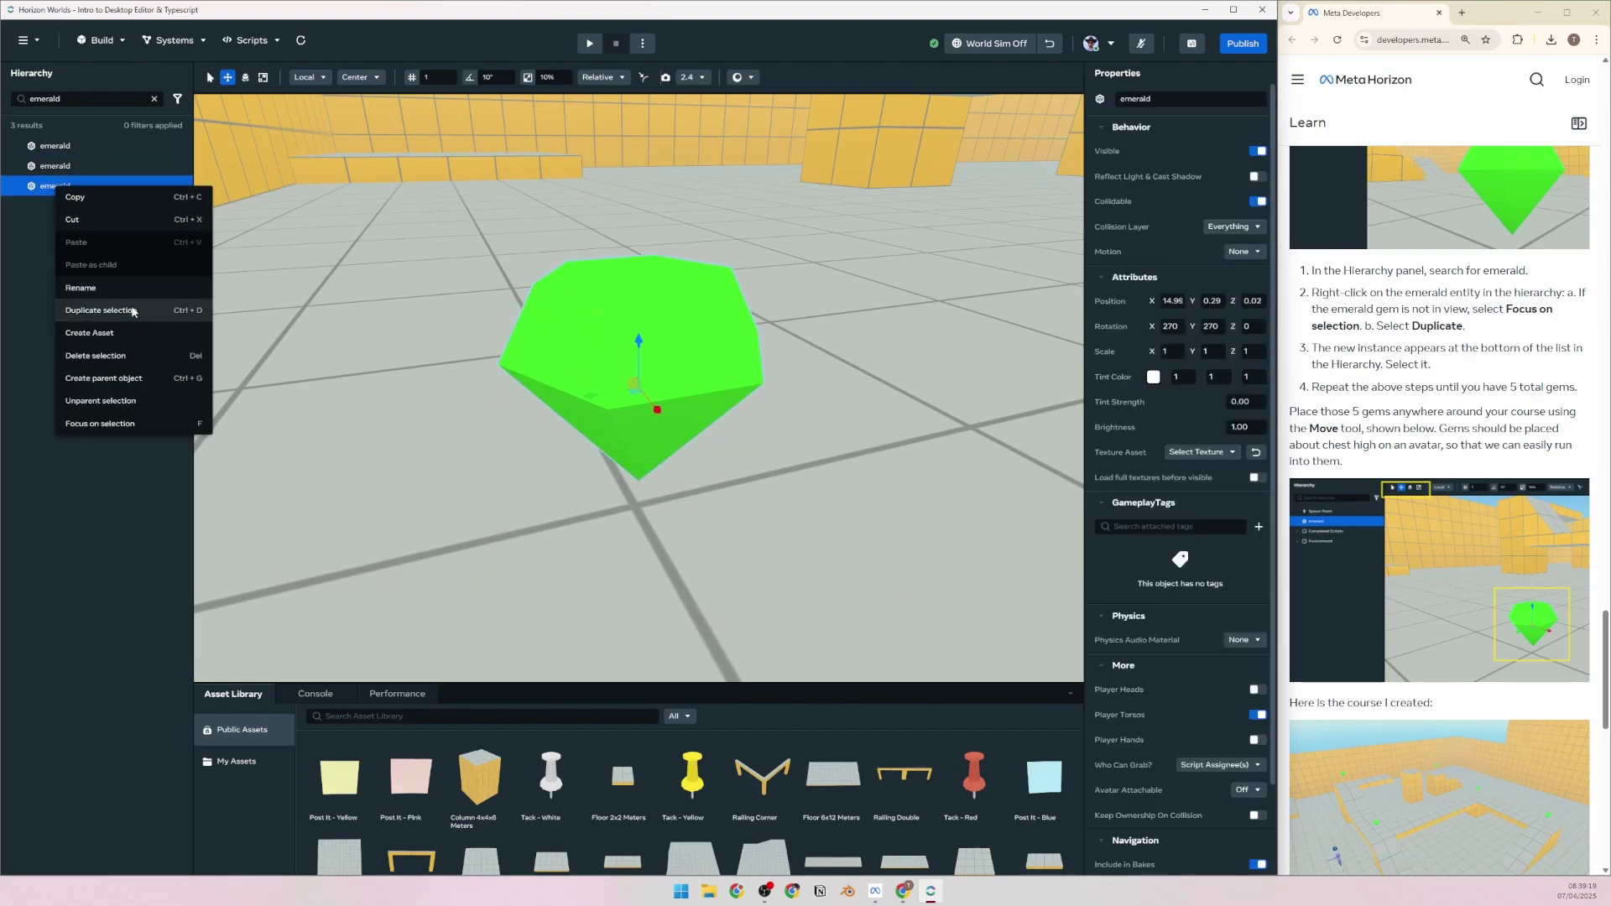
click(183, 312)
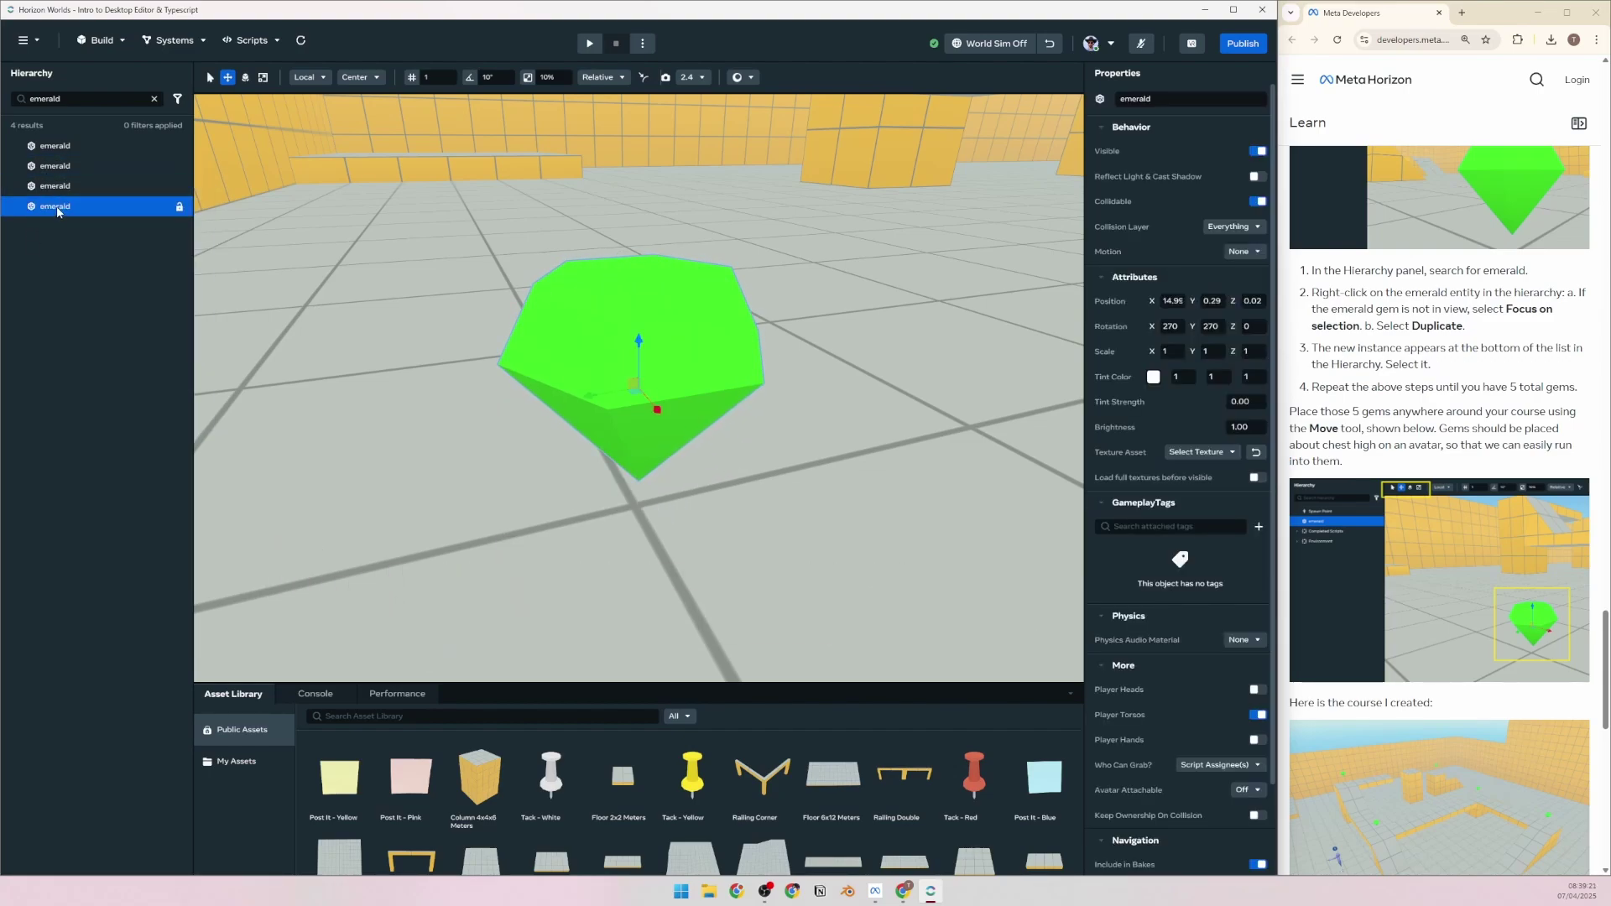
right_click(59, 206)
click(144, 330)
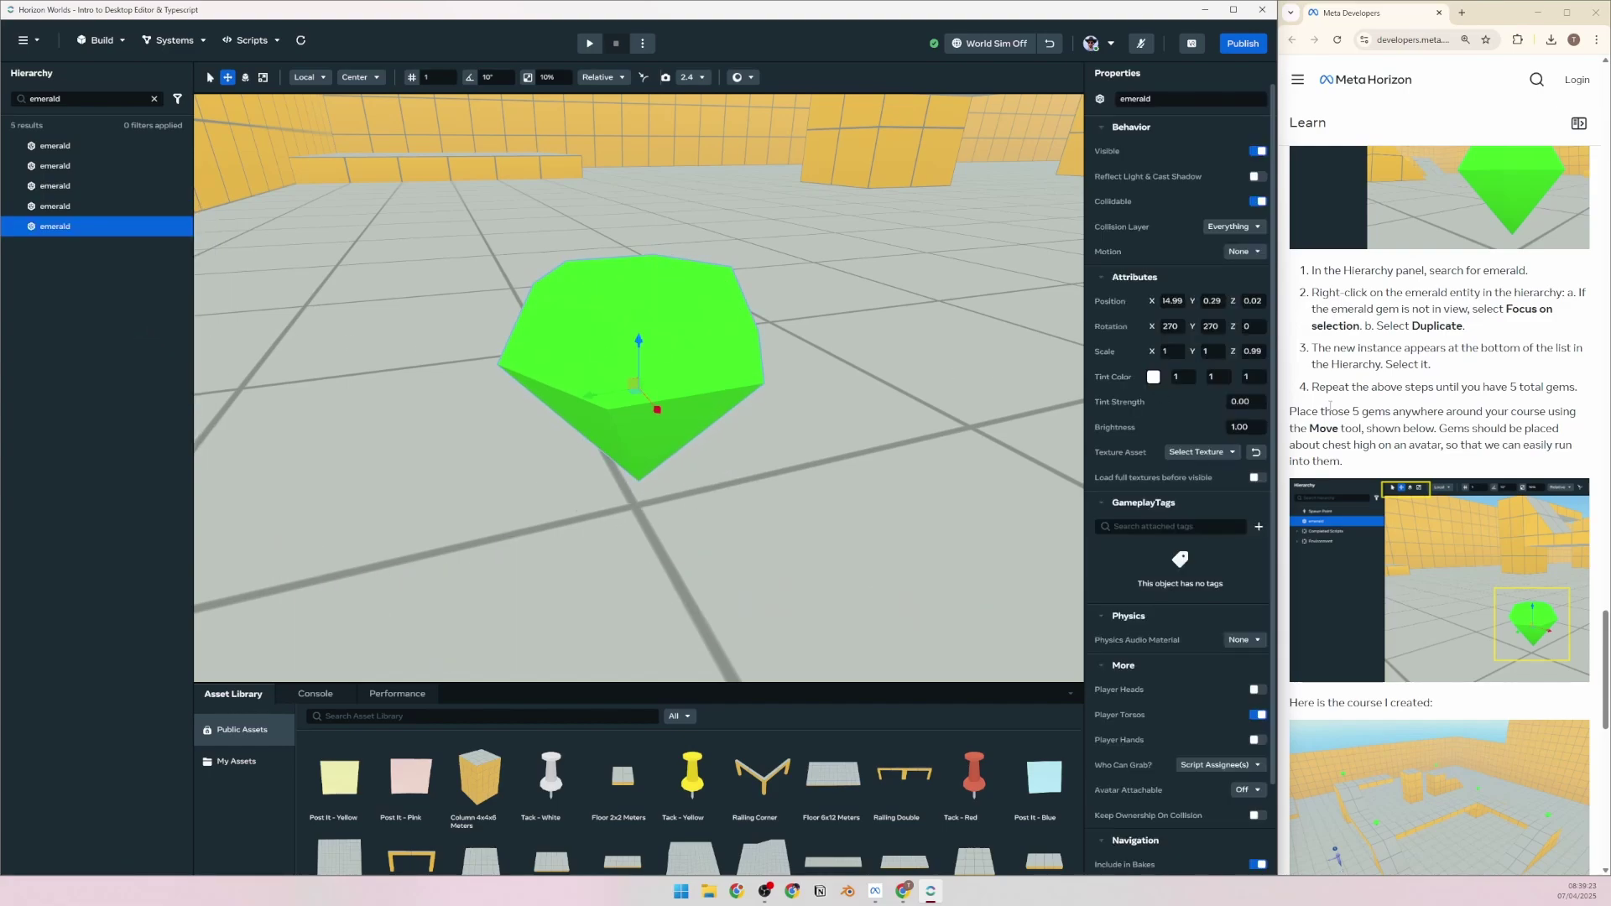
Read the instructions on placing the five gems with the Move tool, the example course and the module checkpoint
scroll(1377, 410, down, 3)
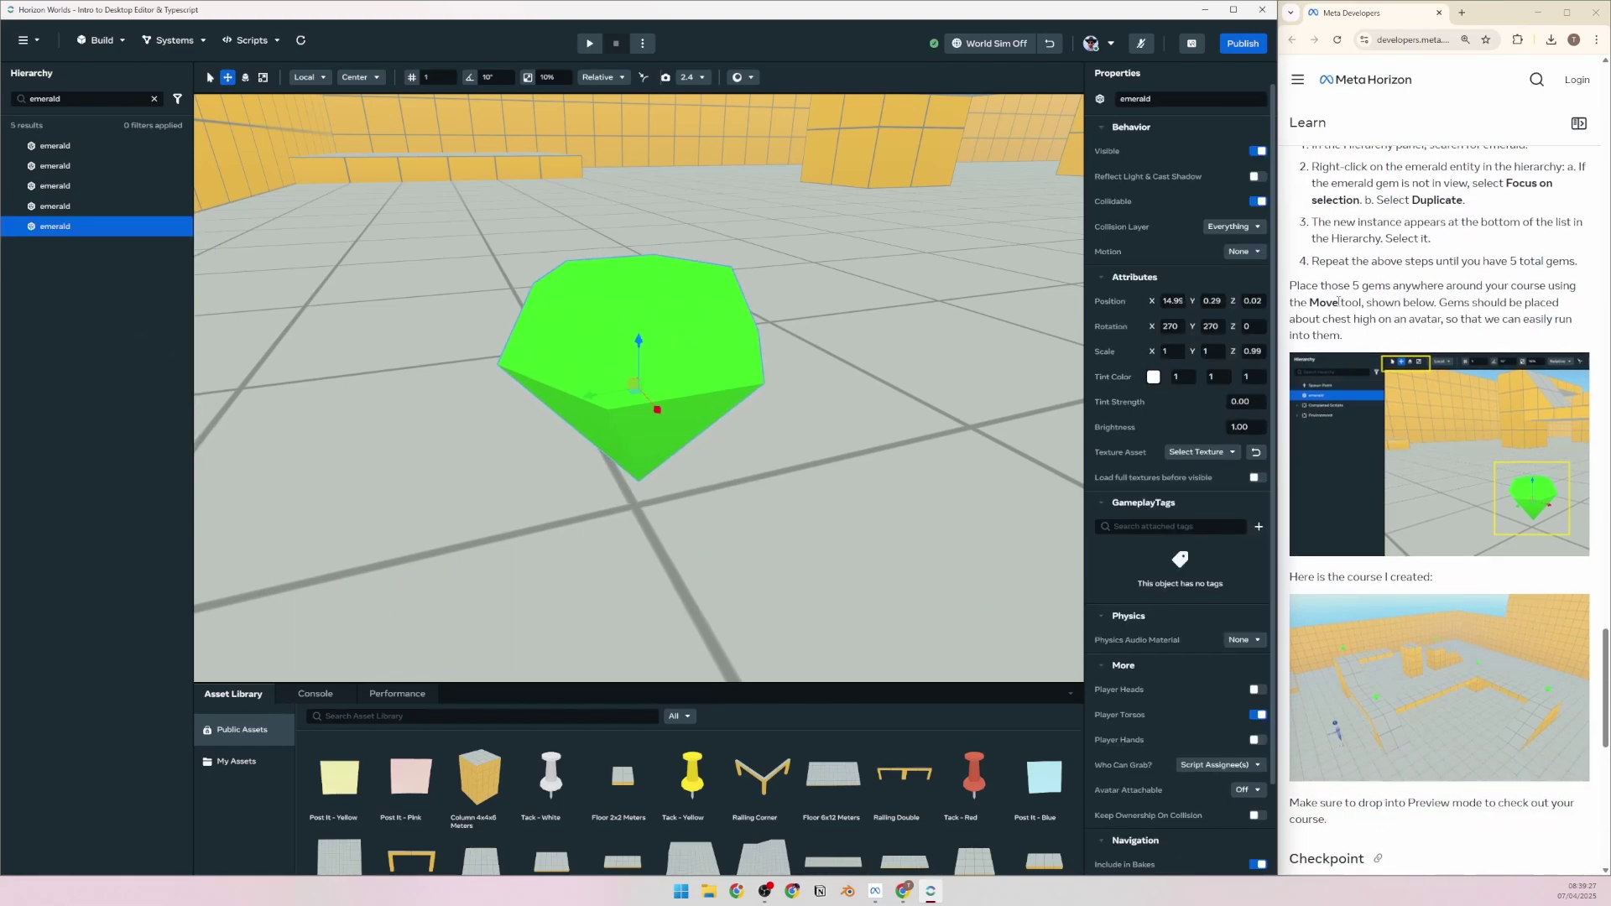
scroll(1437, 323, down, 1)
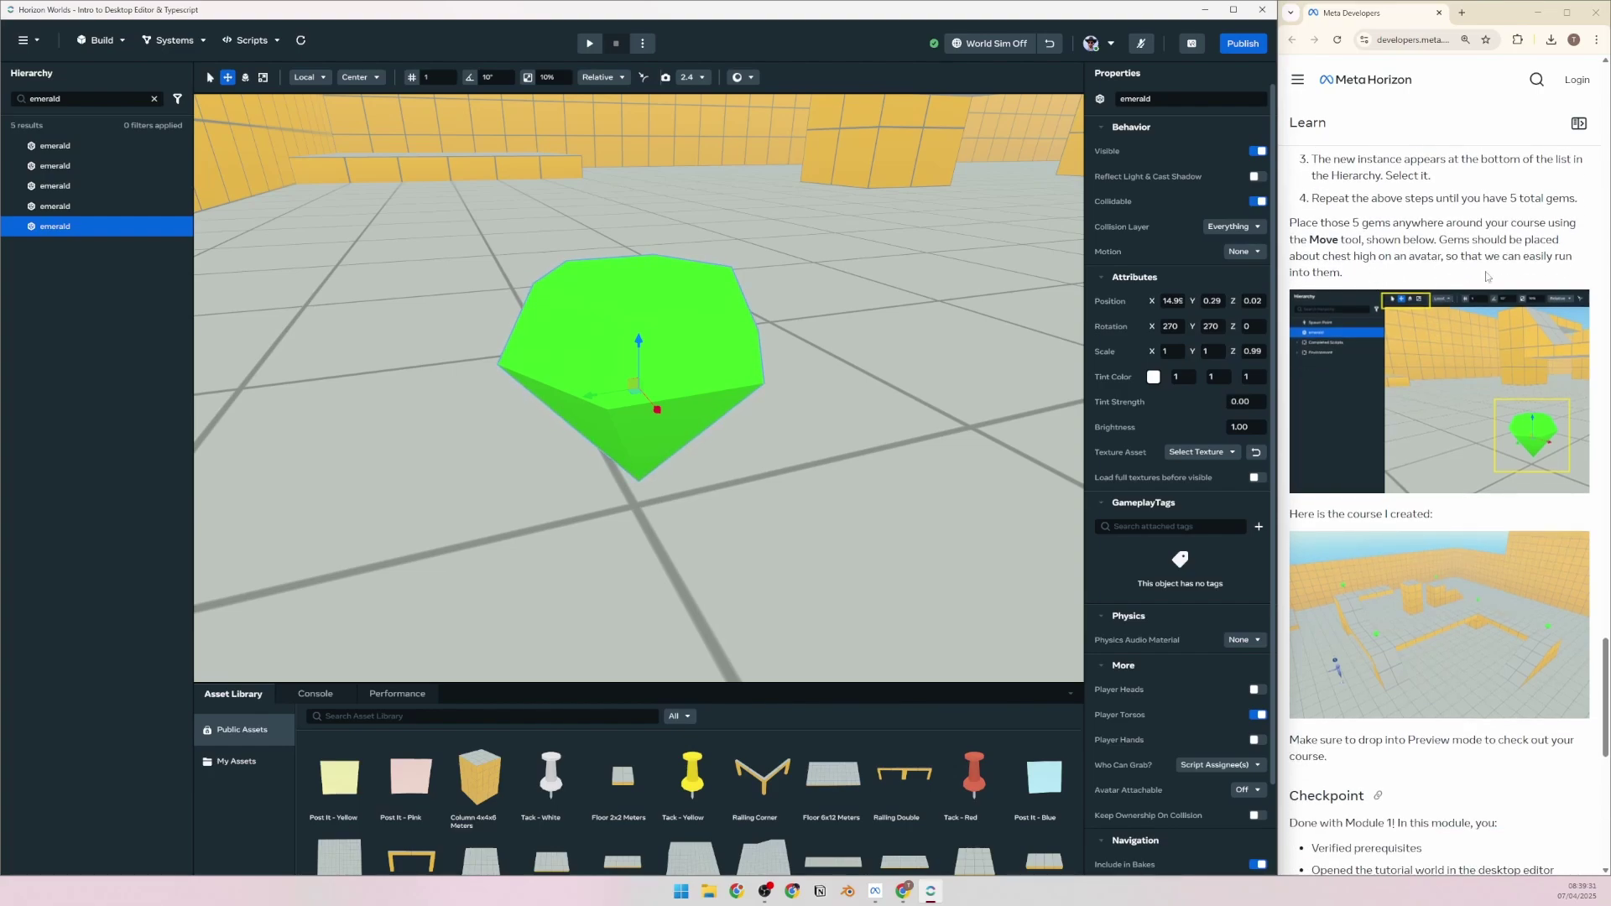
scroll(1463, 307, down, 1)
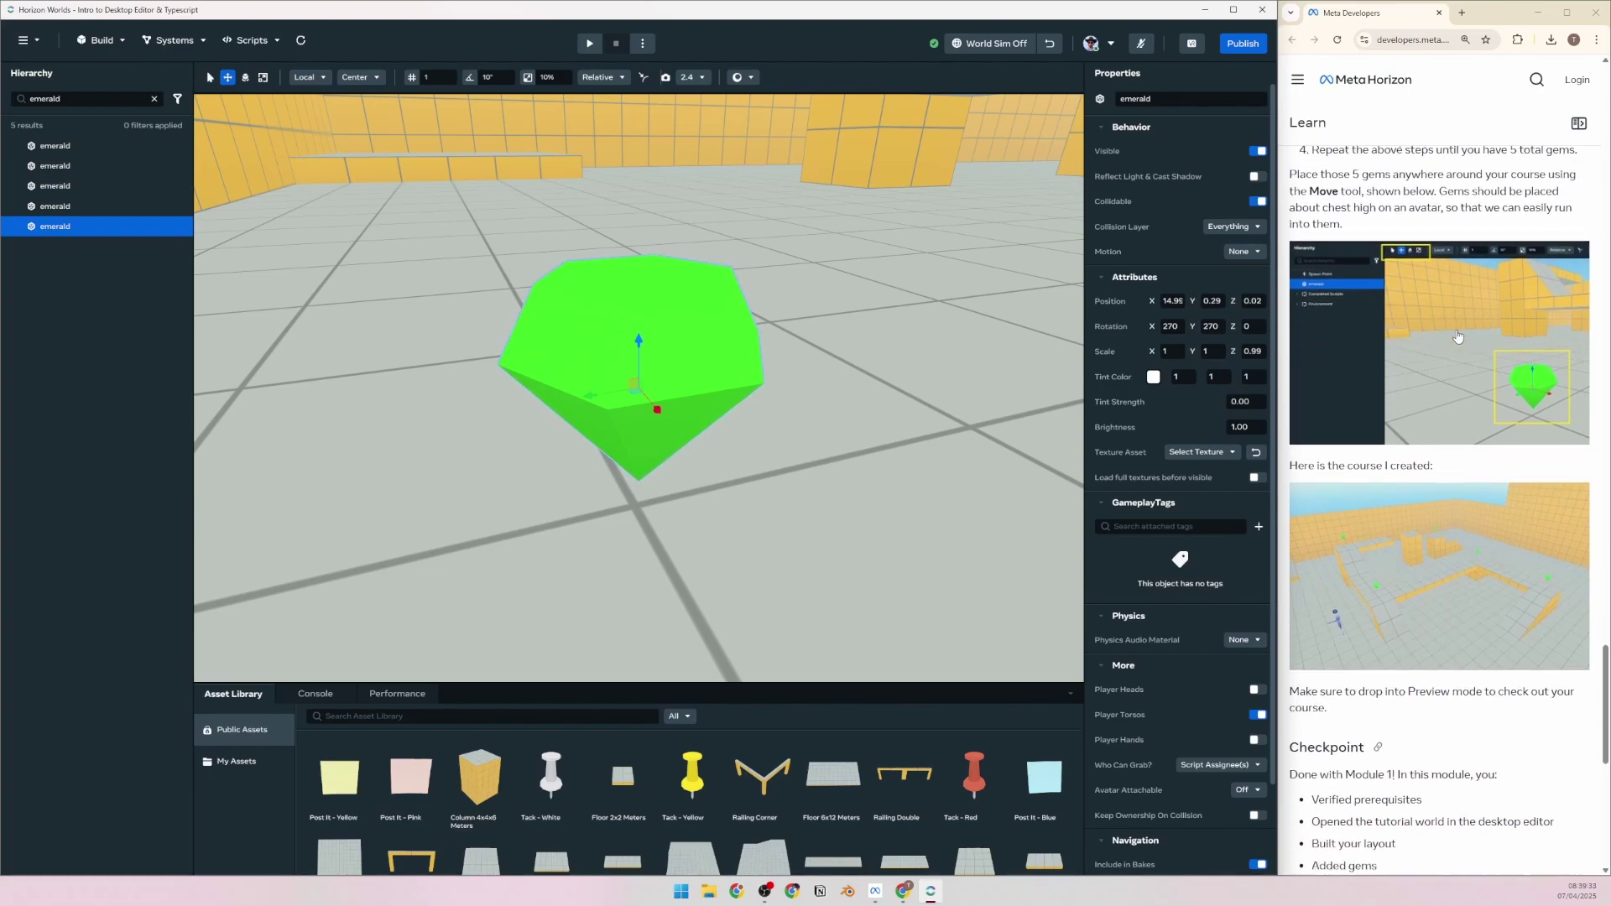
scroll(1458, 336, down, 4)
scroll(1463, 348, up, 3)
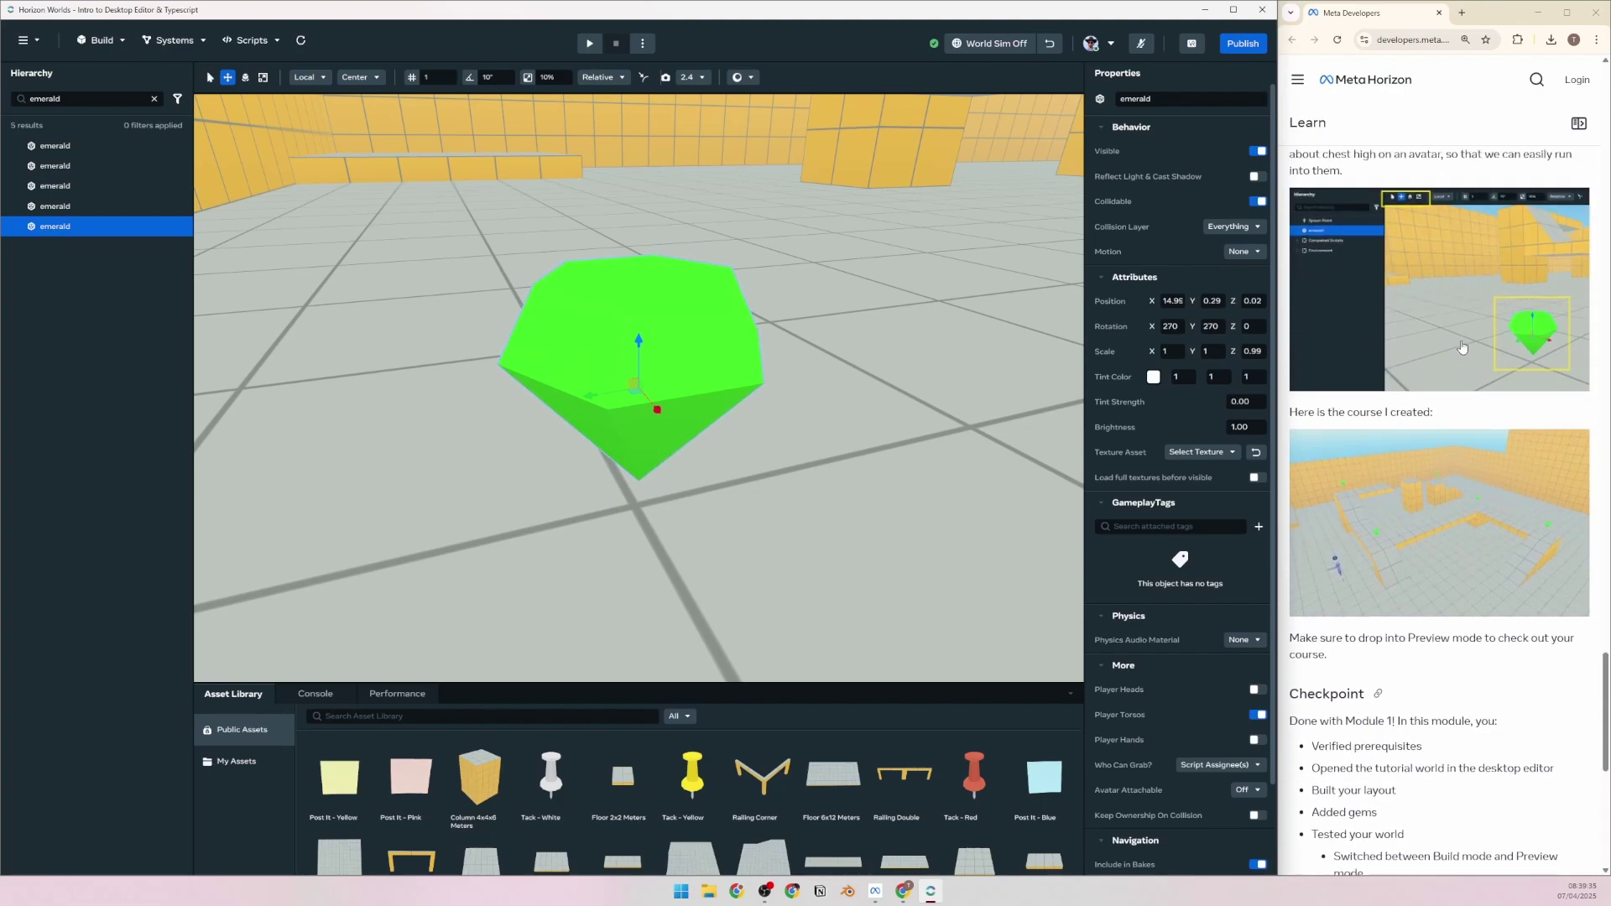
scroll(1461, 347, up, 2)
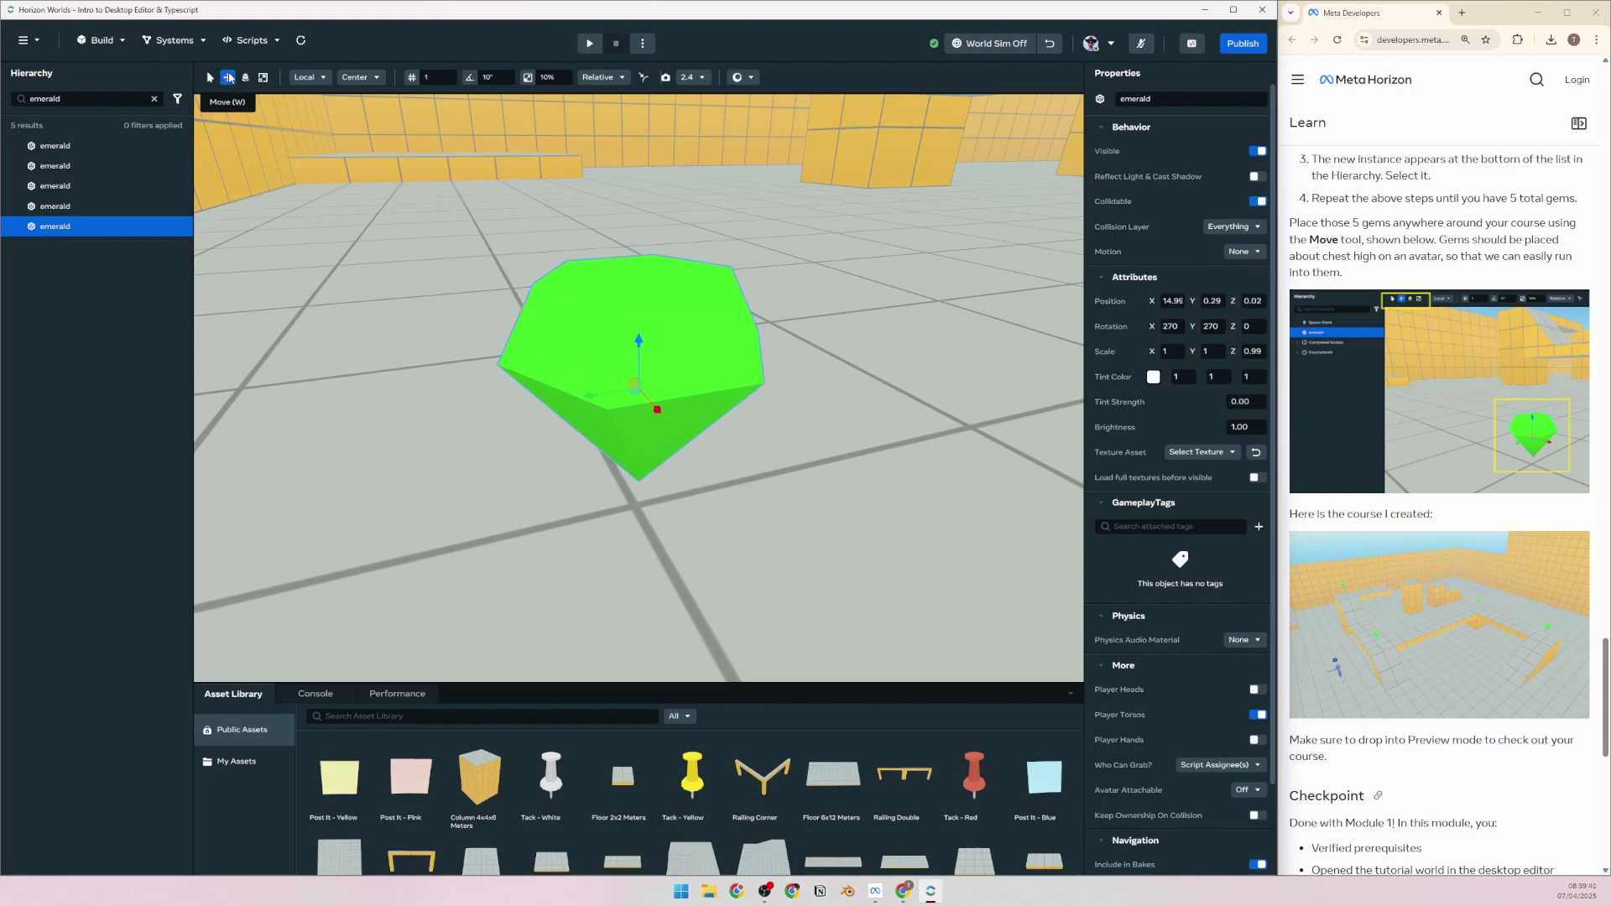
Move four of the overlapping emeralds apart along the red axis, spreading the five gems into a row on the floor
drag(657, 411, 456, 204)
click(638, 385)
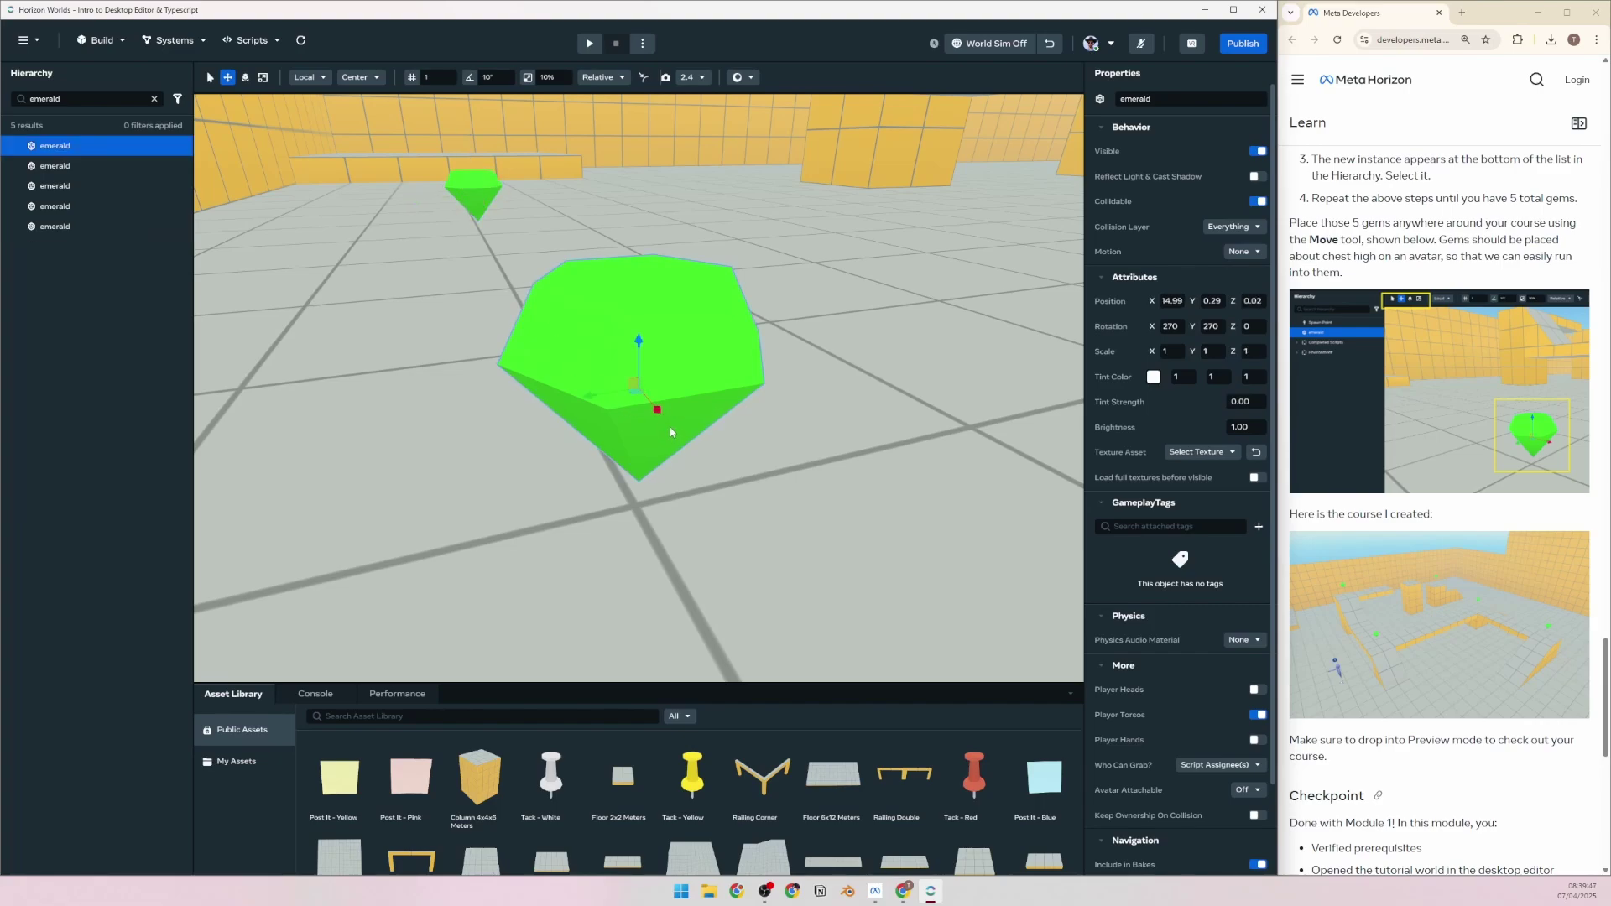
drag(657, 410, 464, 228)
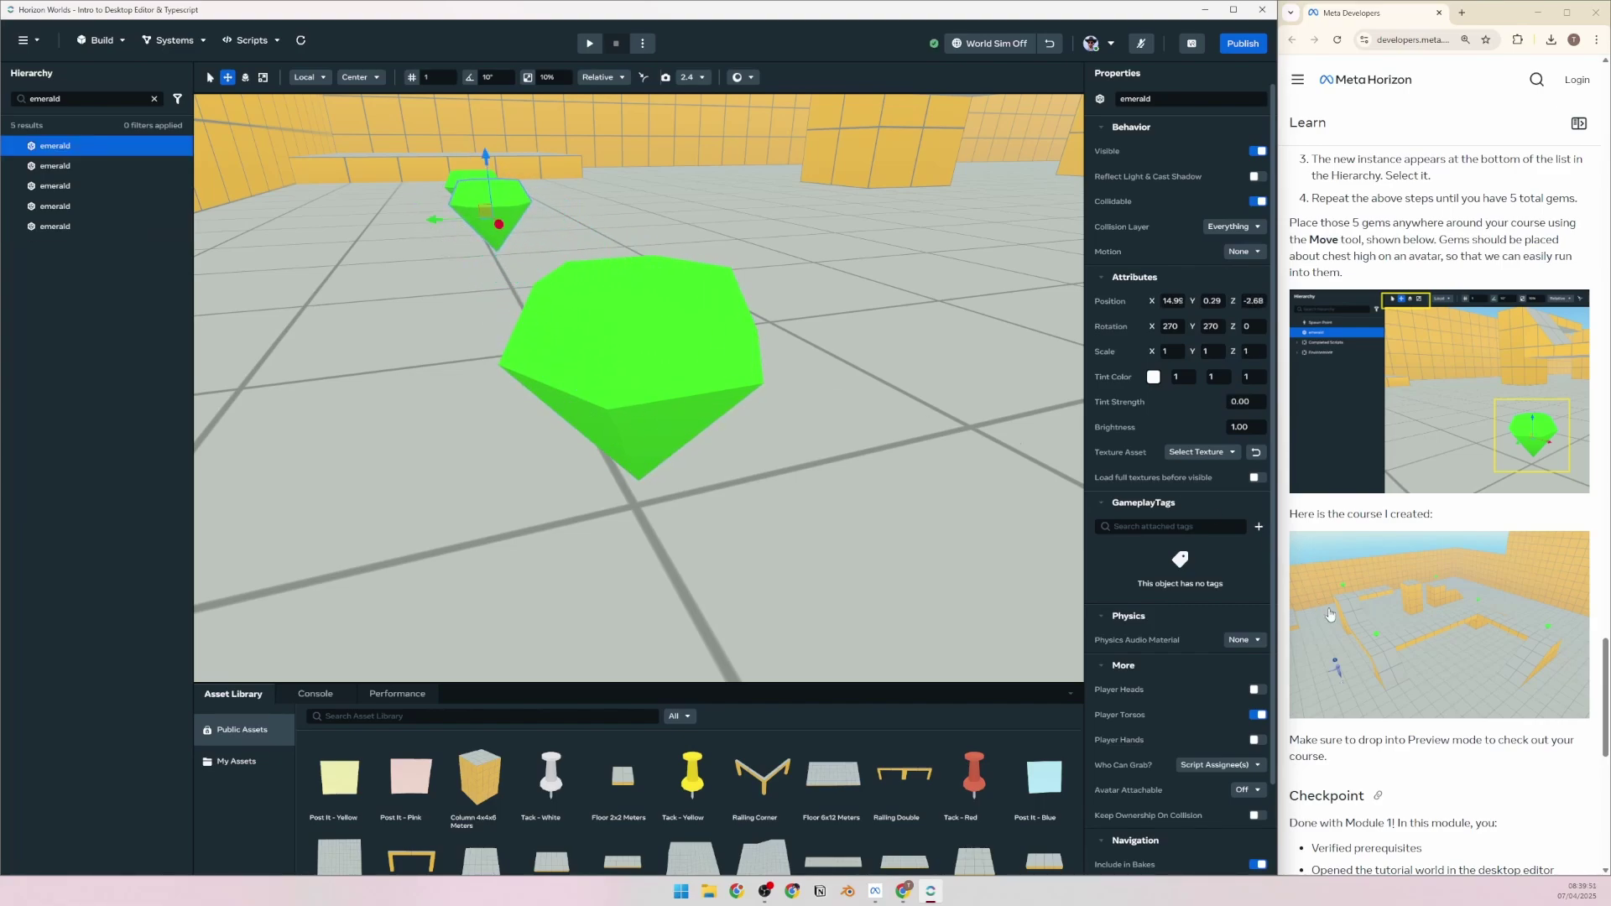
click(646, 337)
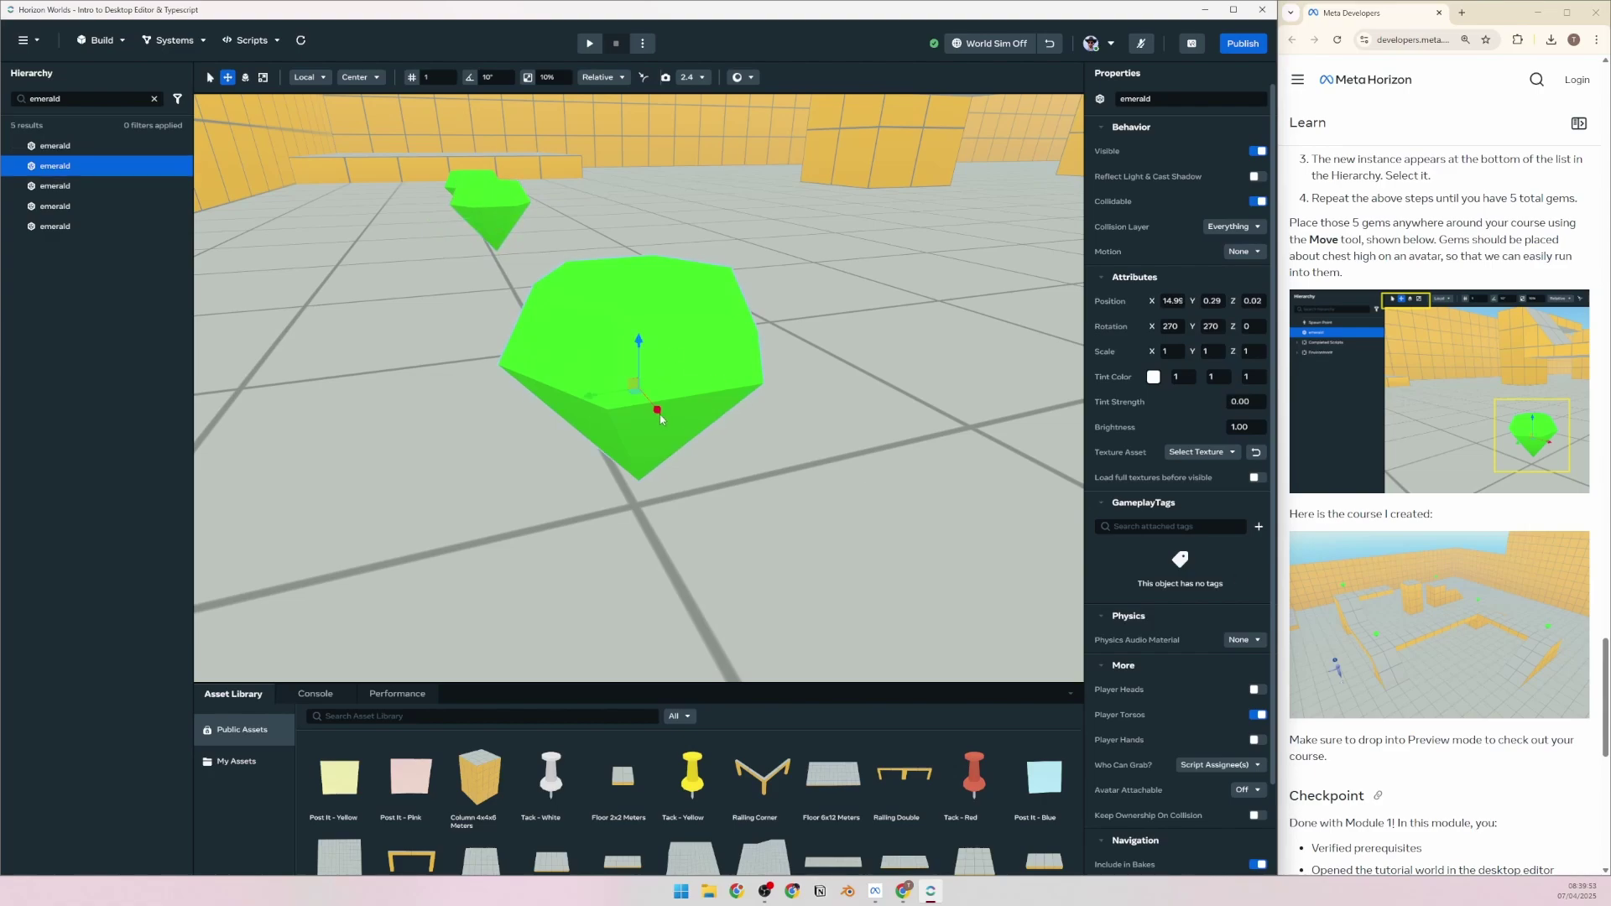
drag(646, 394, 452, 274)
click(684, 415)
drag(657, 410, 1200, 784)
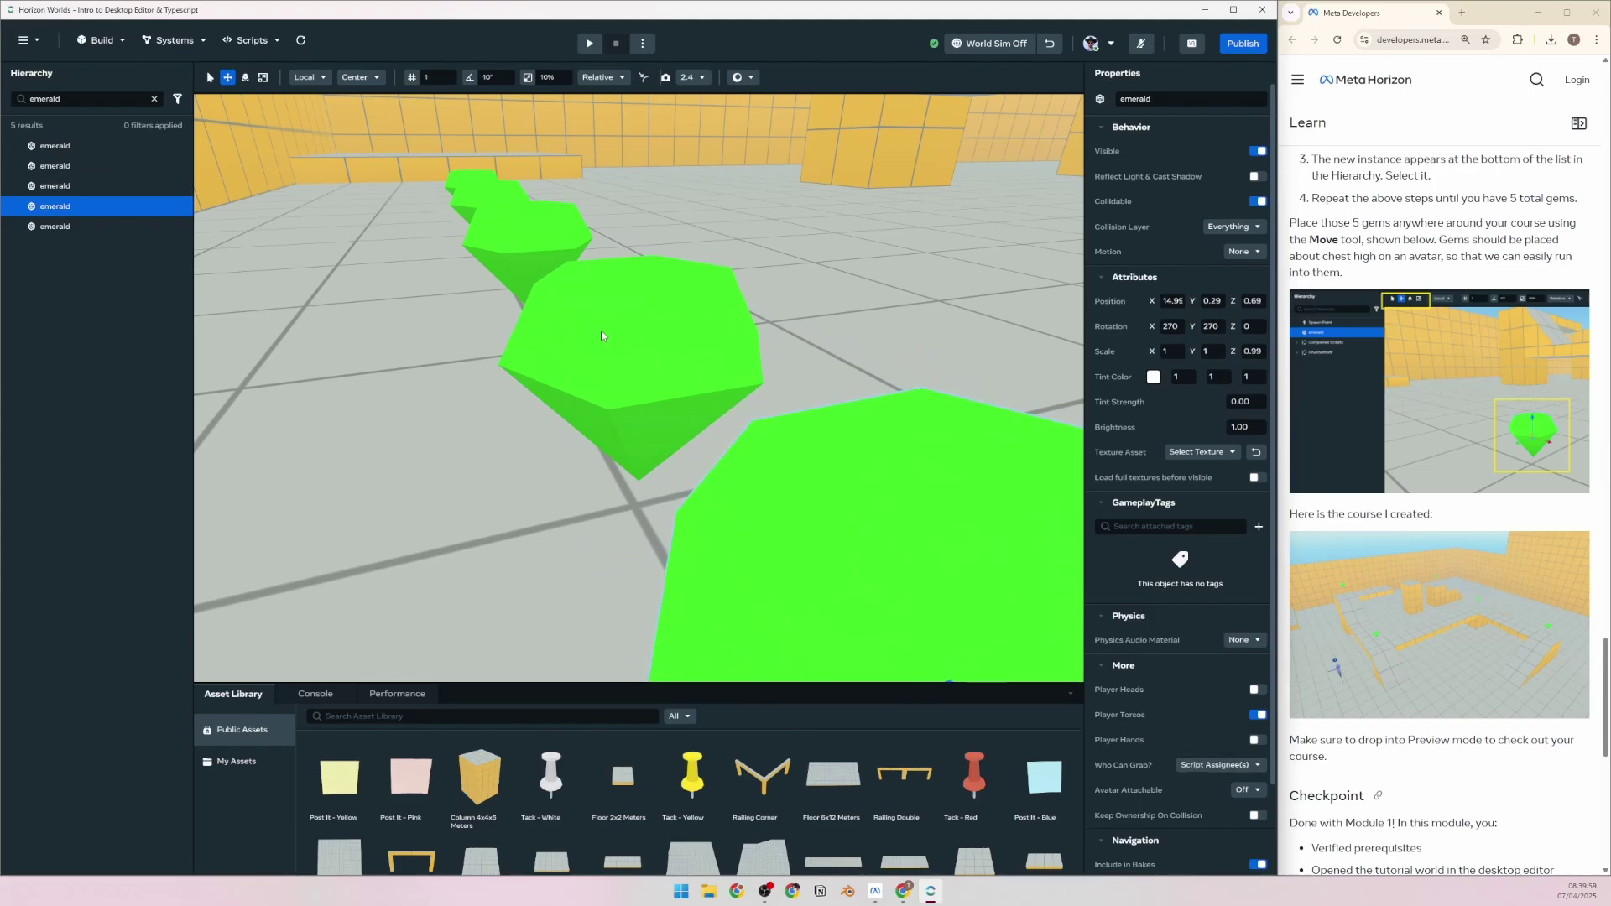
Select all five emeralds in the hierarchy, focus the view on the row of gems, and clear the selection
right_drag(458, 335, 223, 354)
click(52, 144)
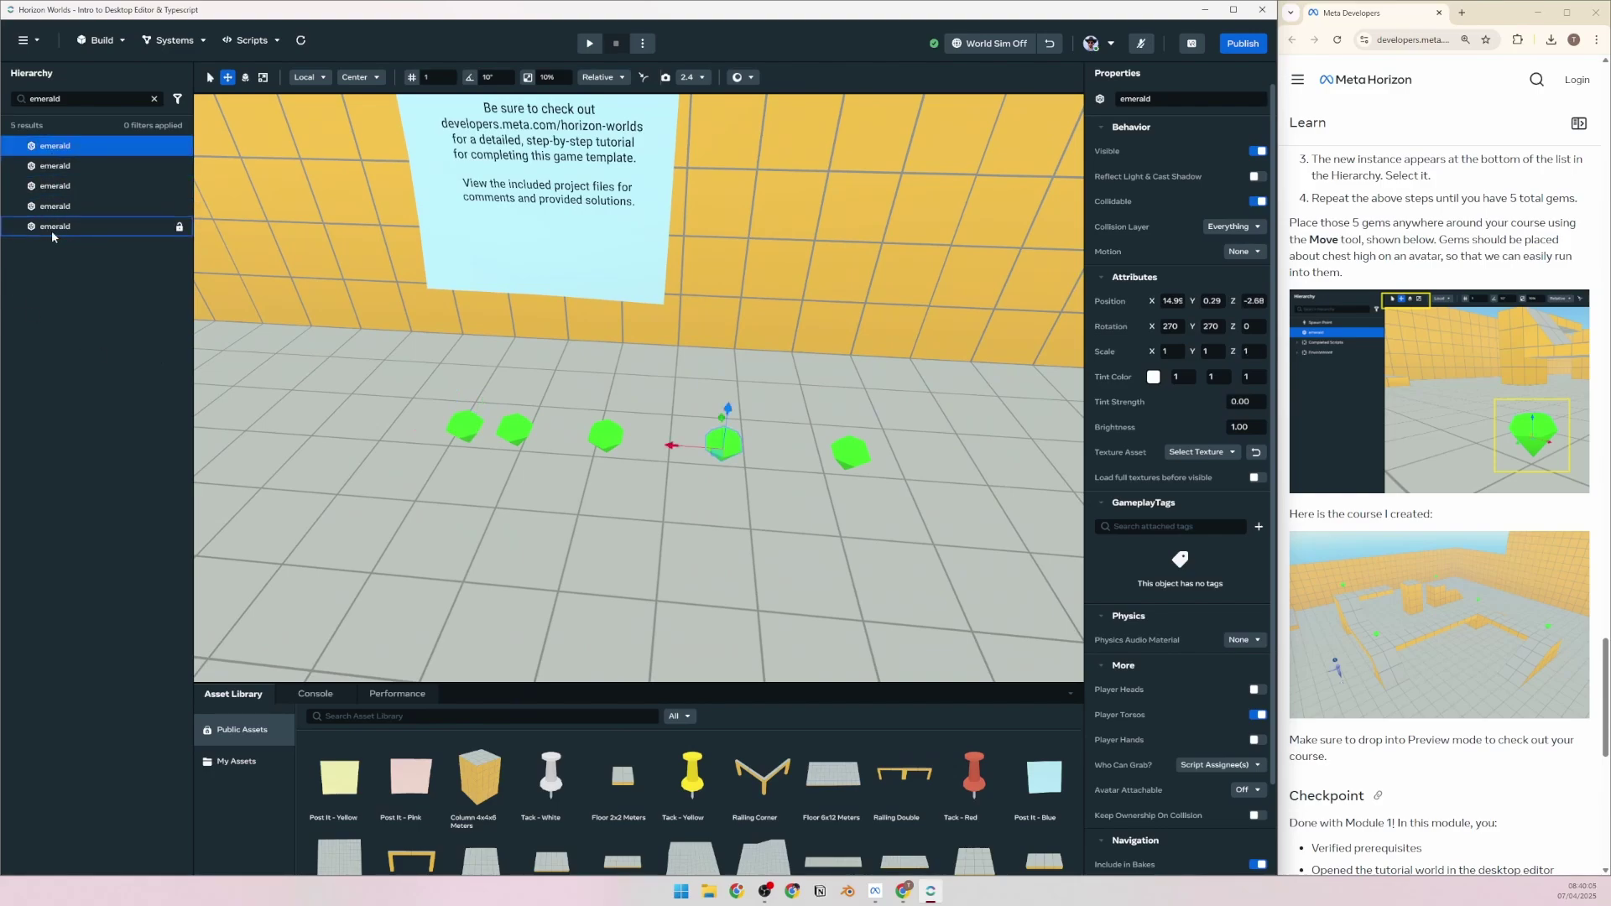
shift+click(54, 227)
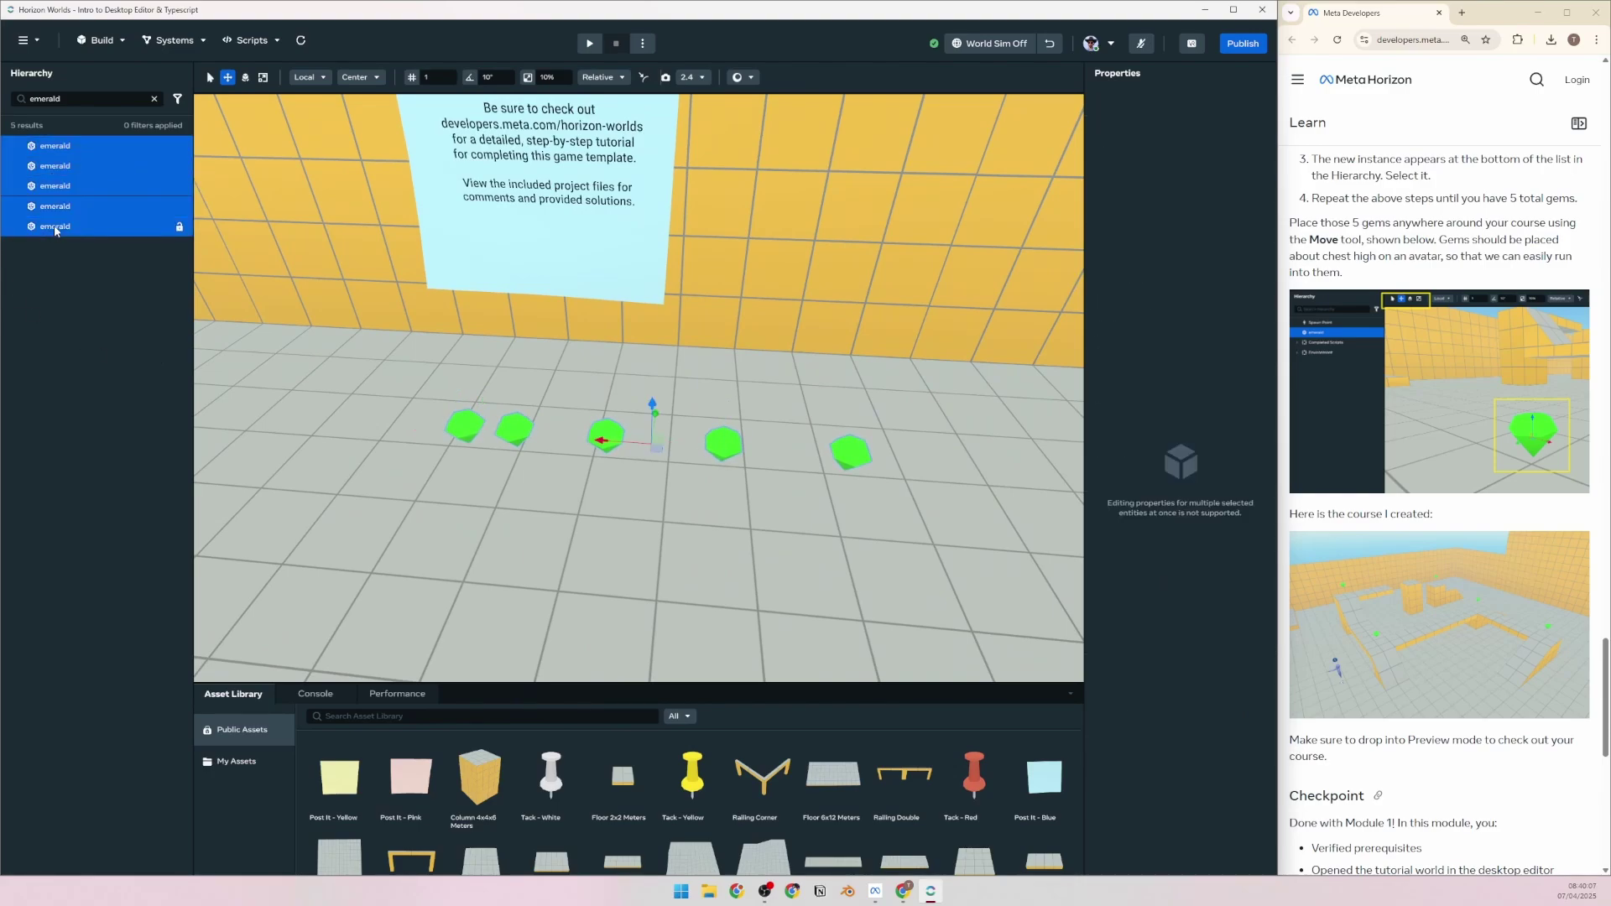
key(f)
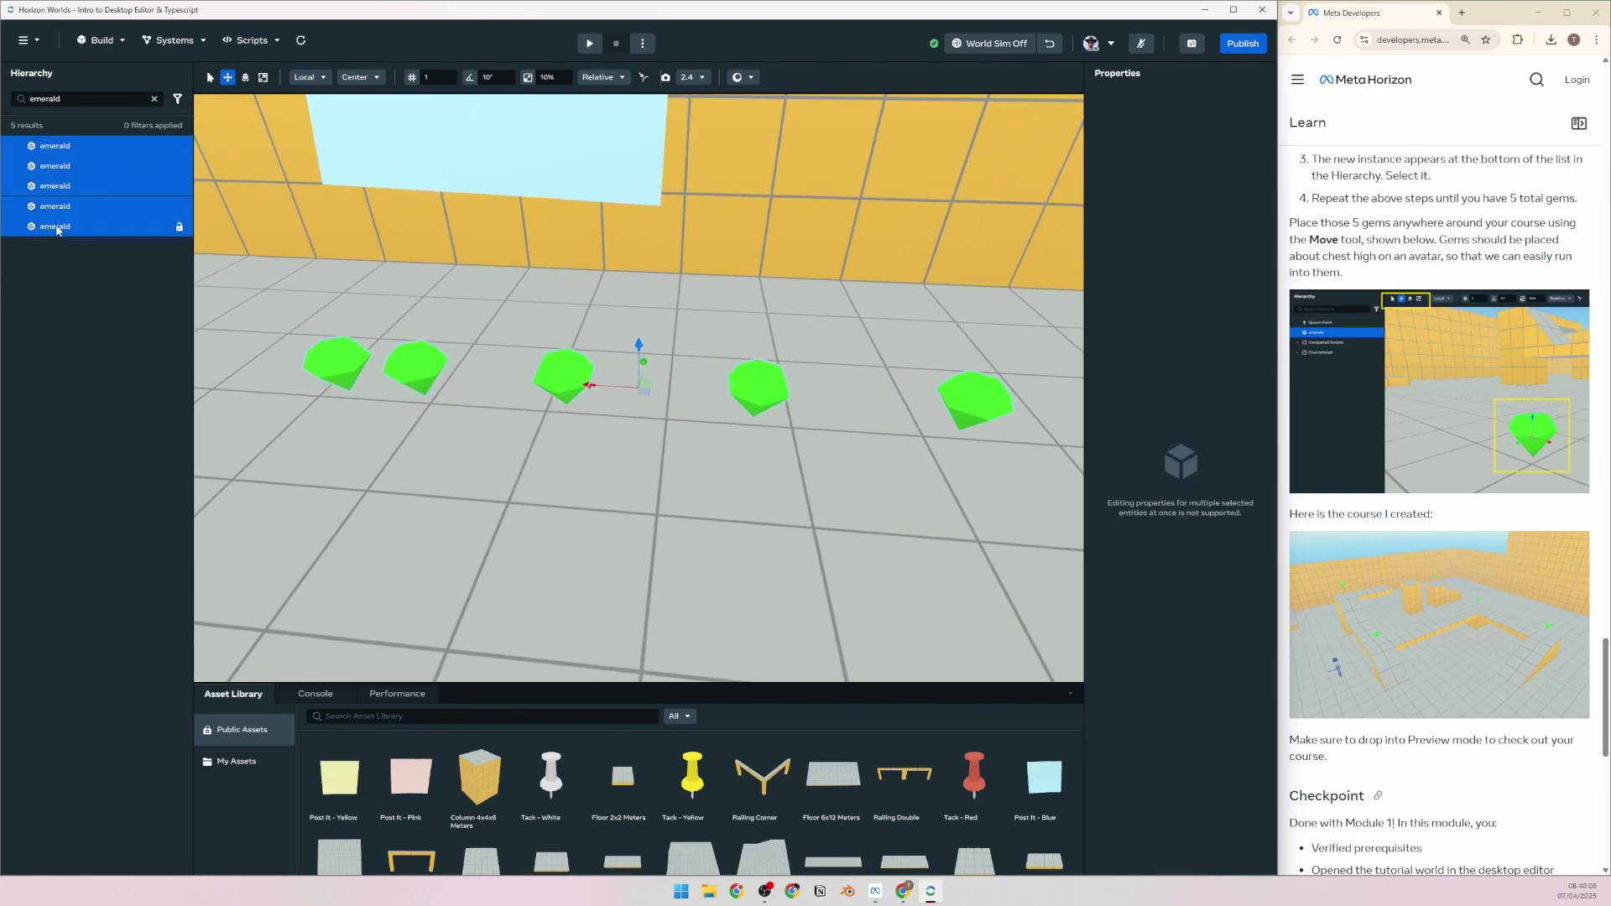
click(554, 322)
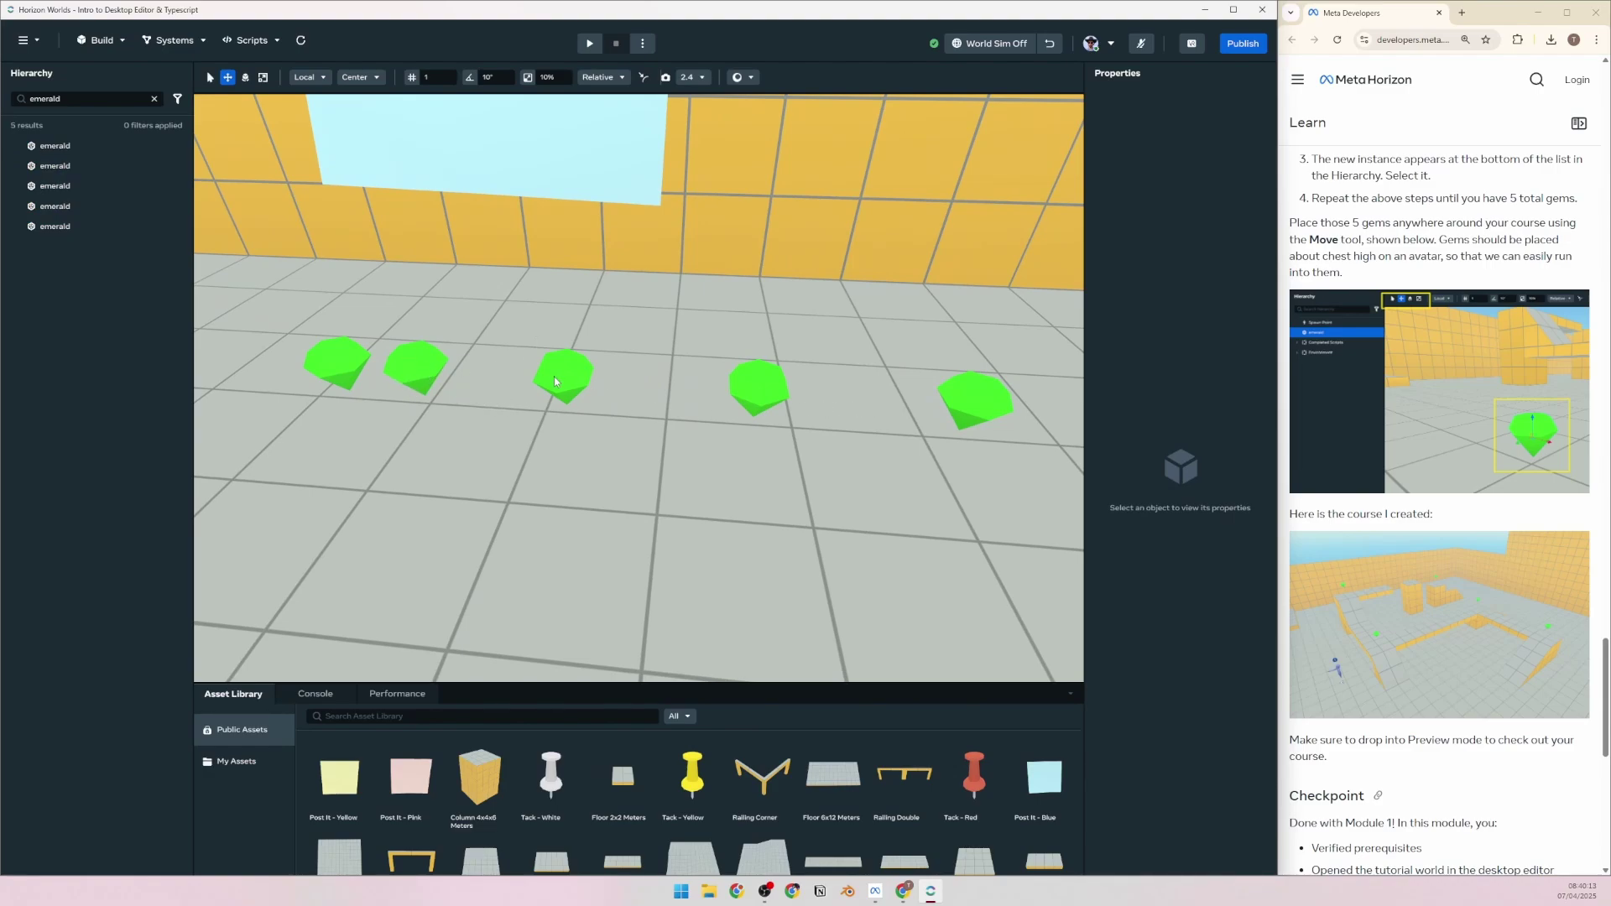
Enable position snapping with a step of 1 and bring the five emeralds back together on one spot
click(412, 77)
click(343, 363)
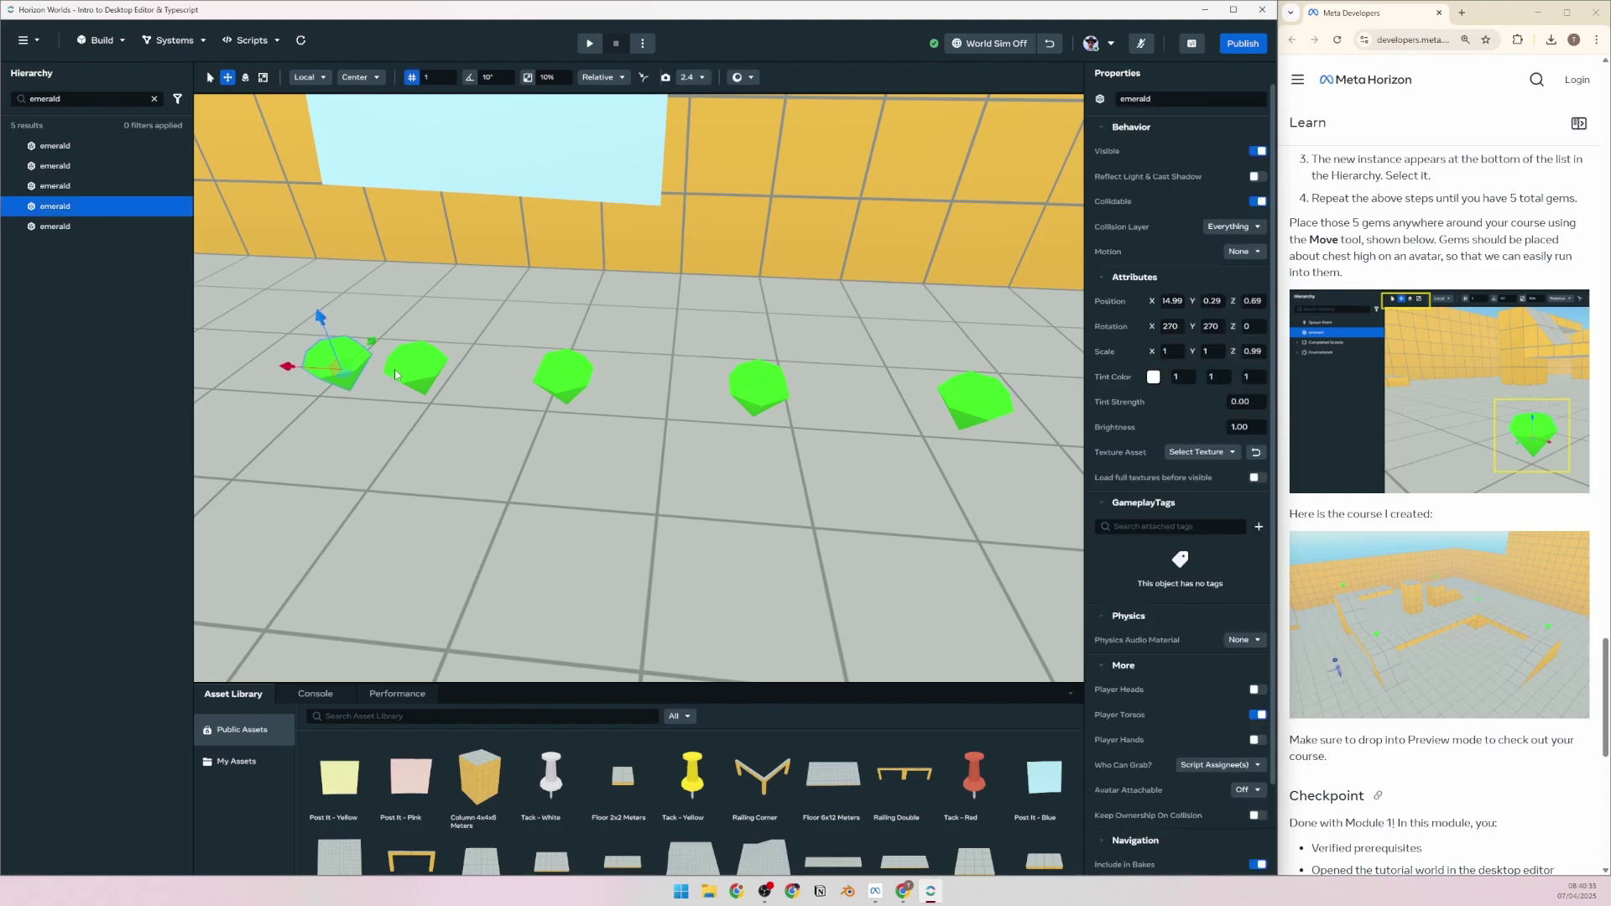
click(507, 325)
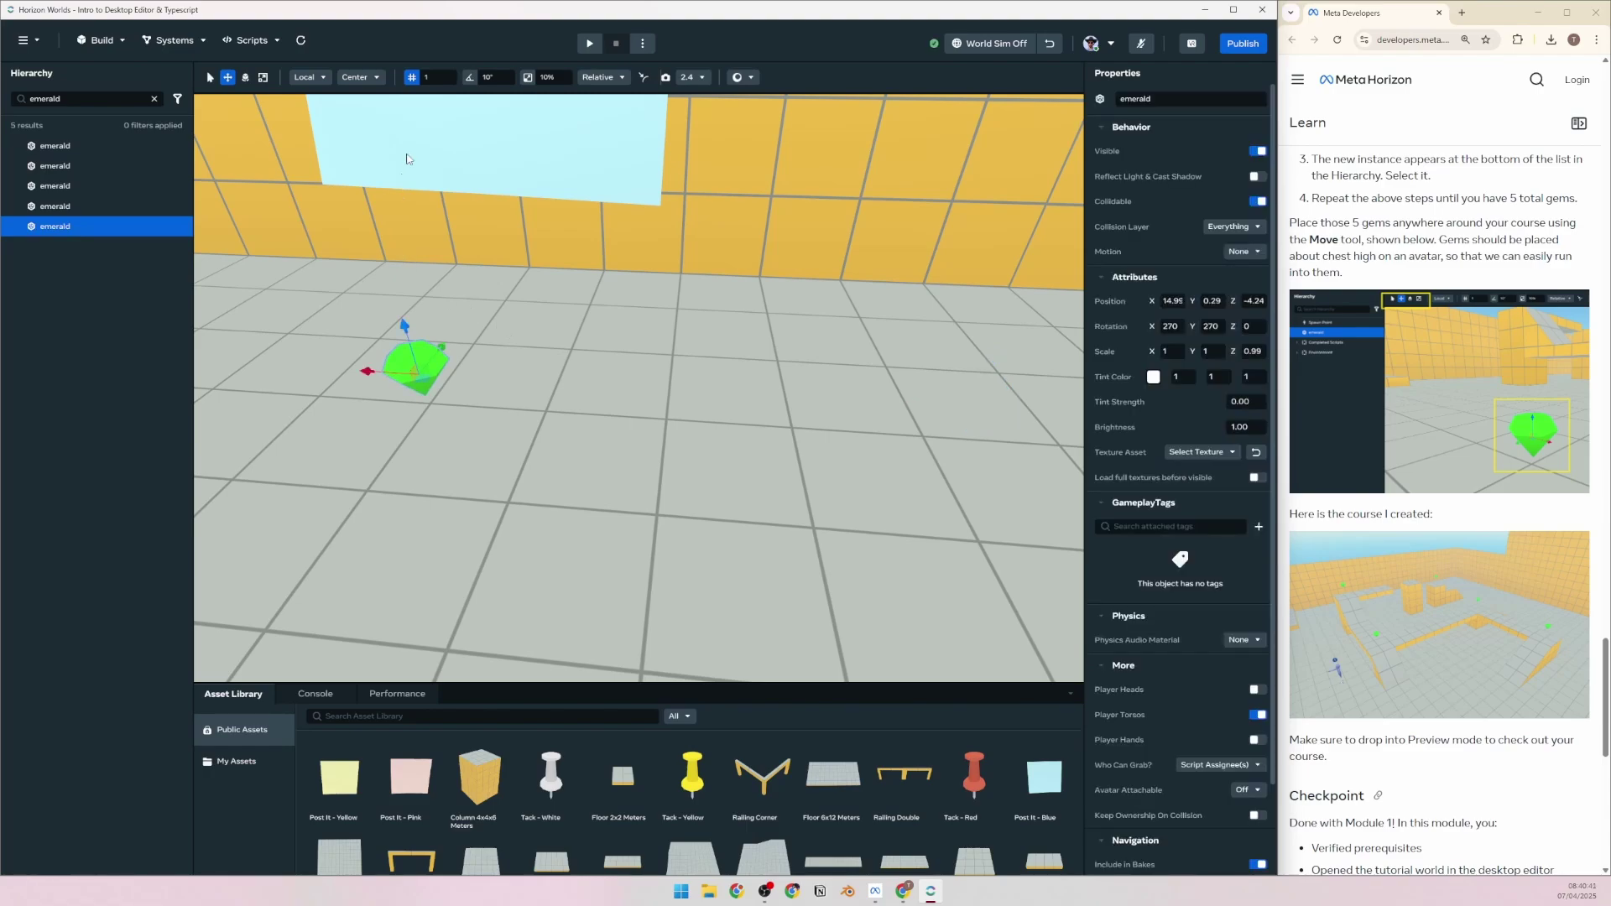
Move the overlapping emeralds apart along the red axis so the five gems form a row spaced 1 unit apart, and clear the selection
click(383, 380)
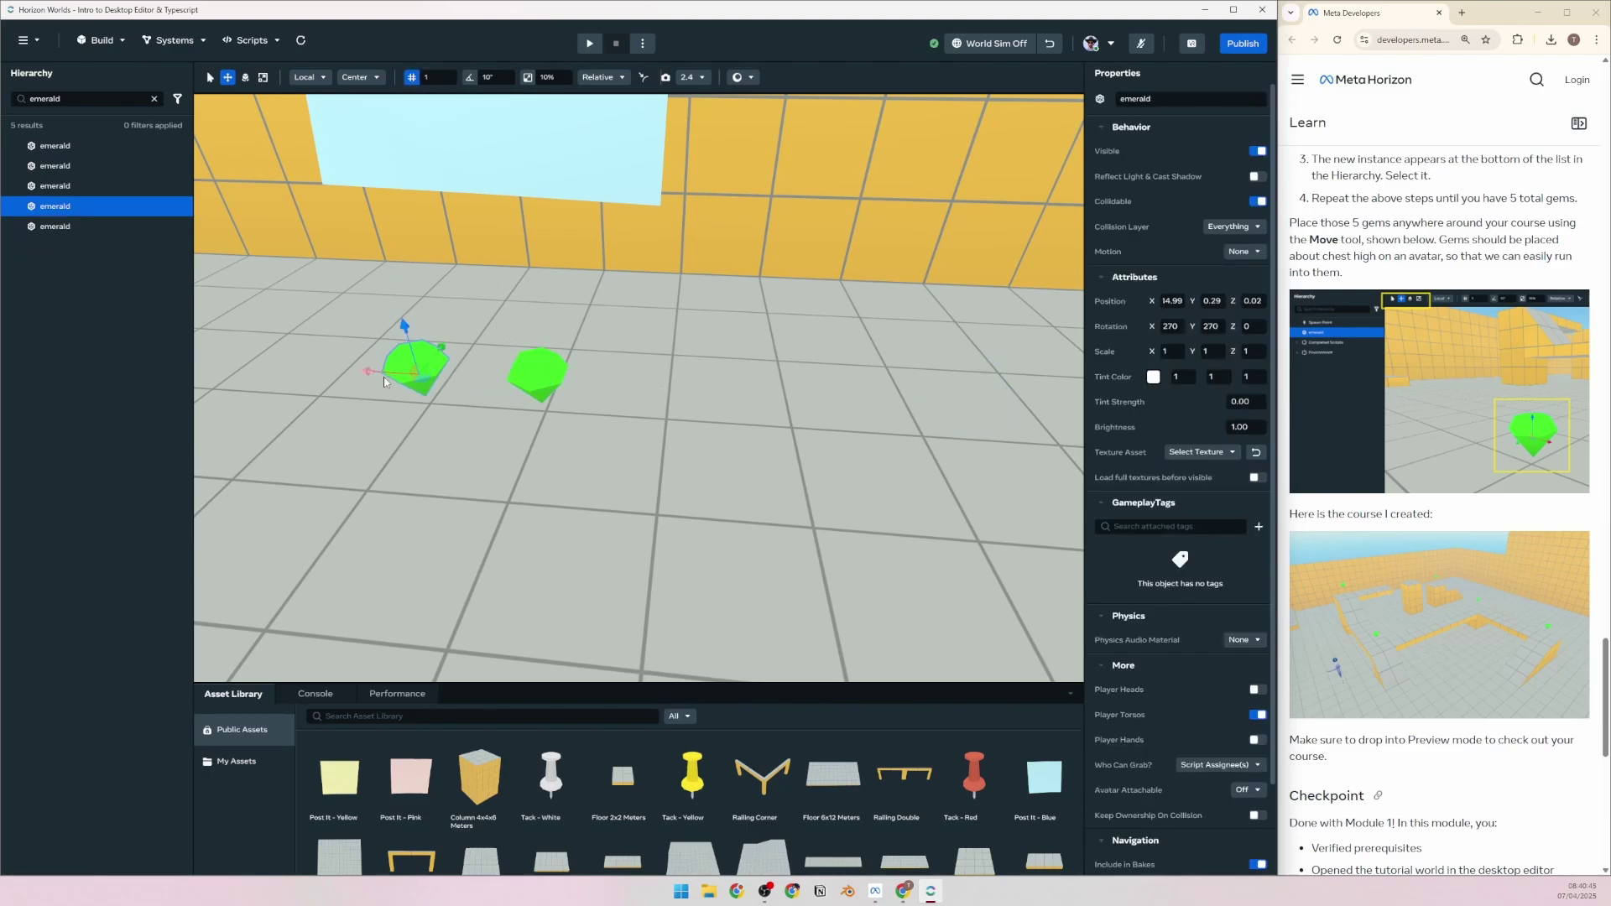
click(382, 380)
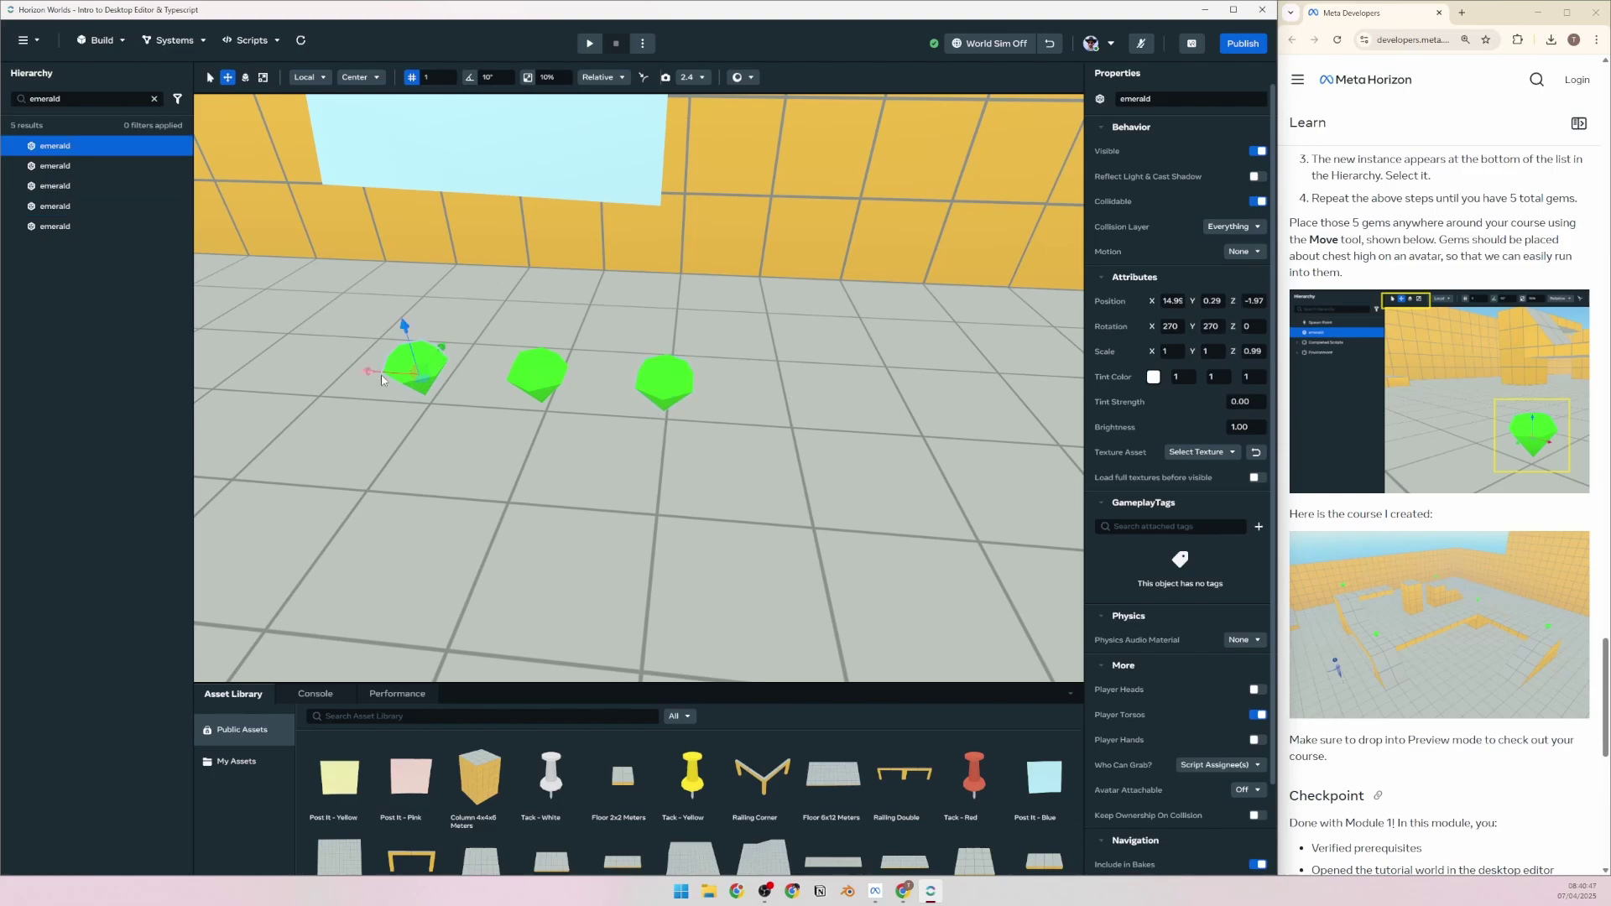
drag(382, 380, 748, 375)
click(409, 373)
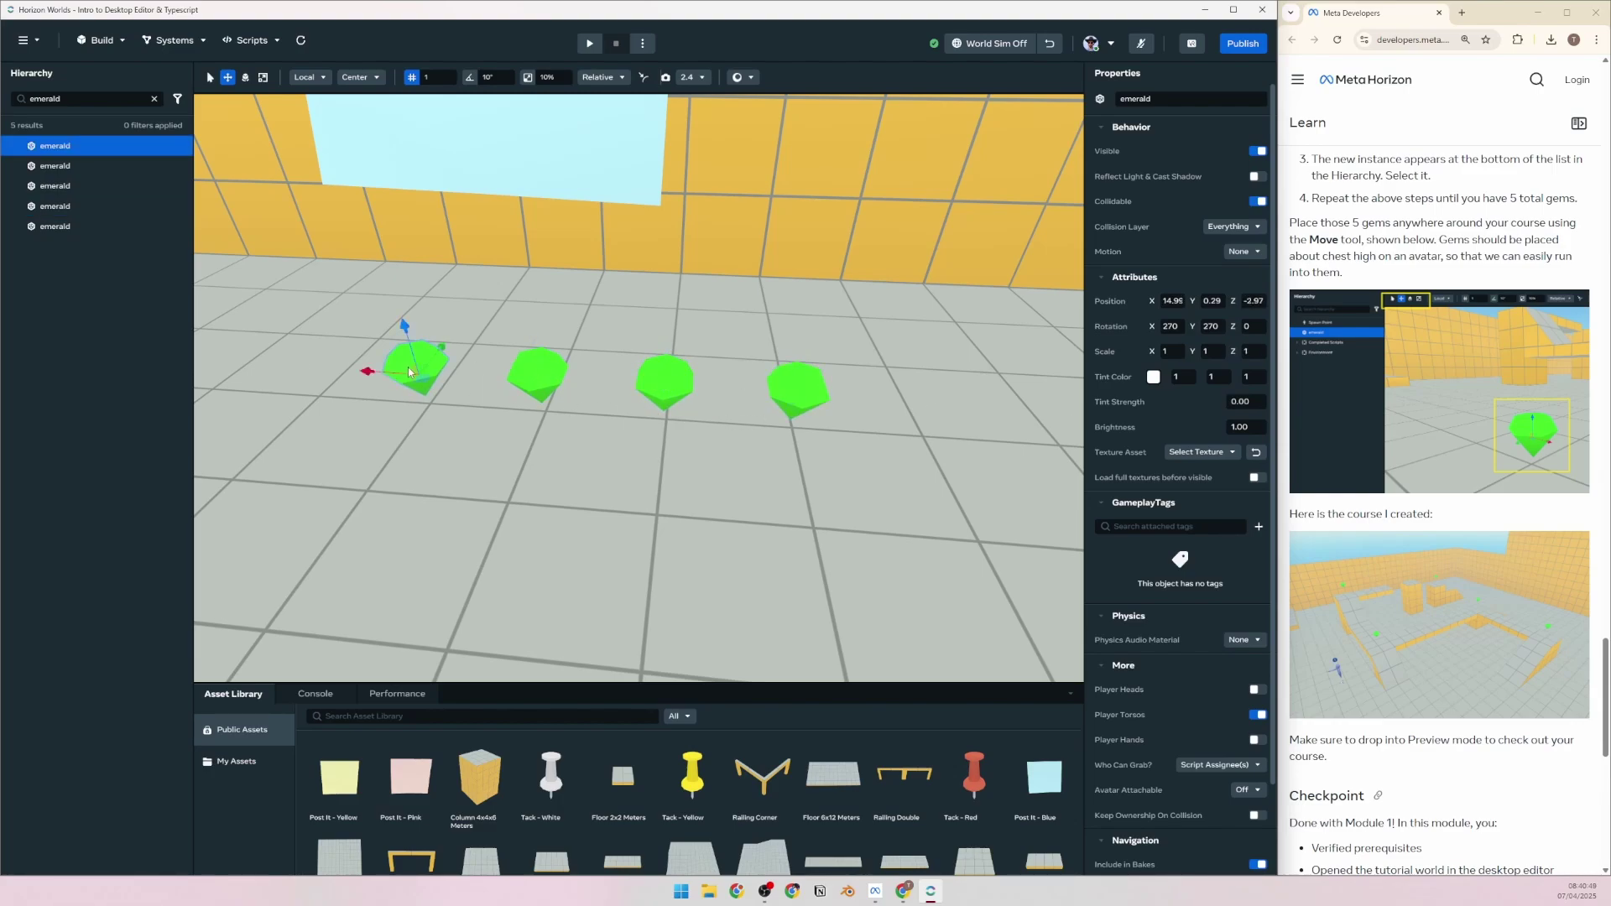
key(ctrl+d)
drag(371, 369, 868, 428)
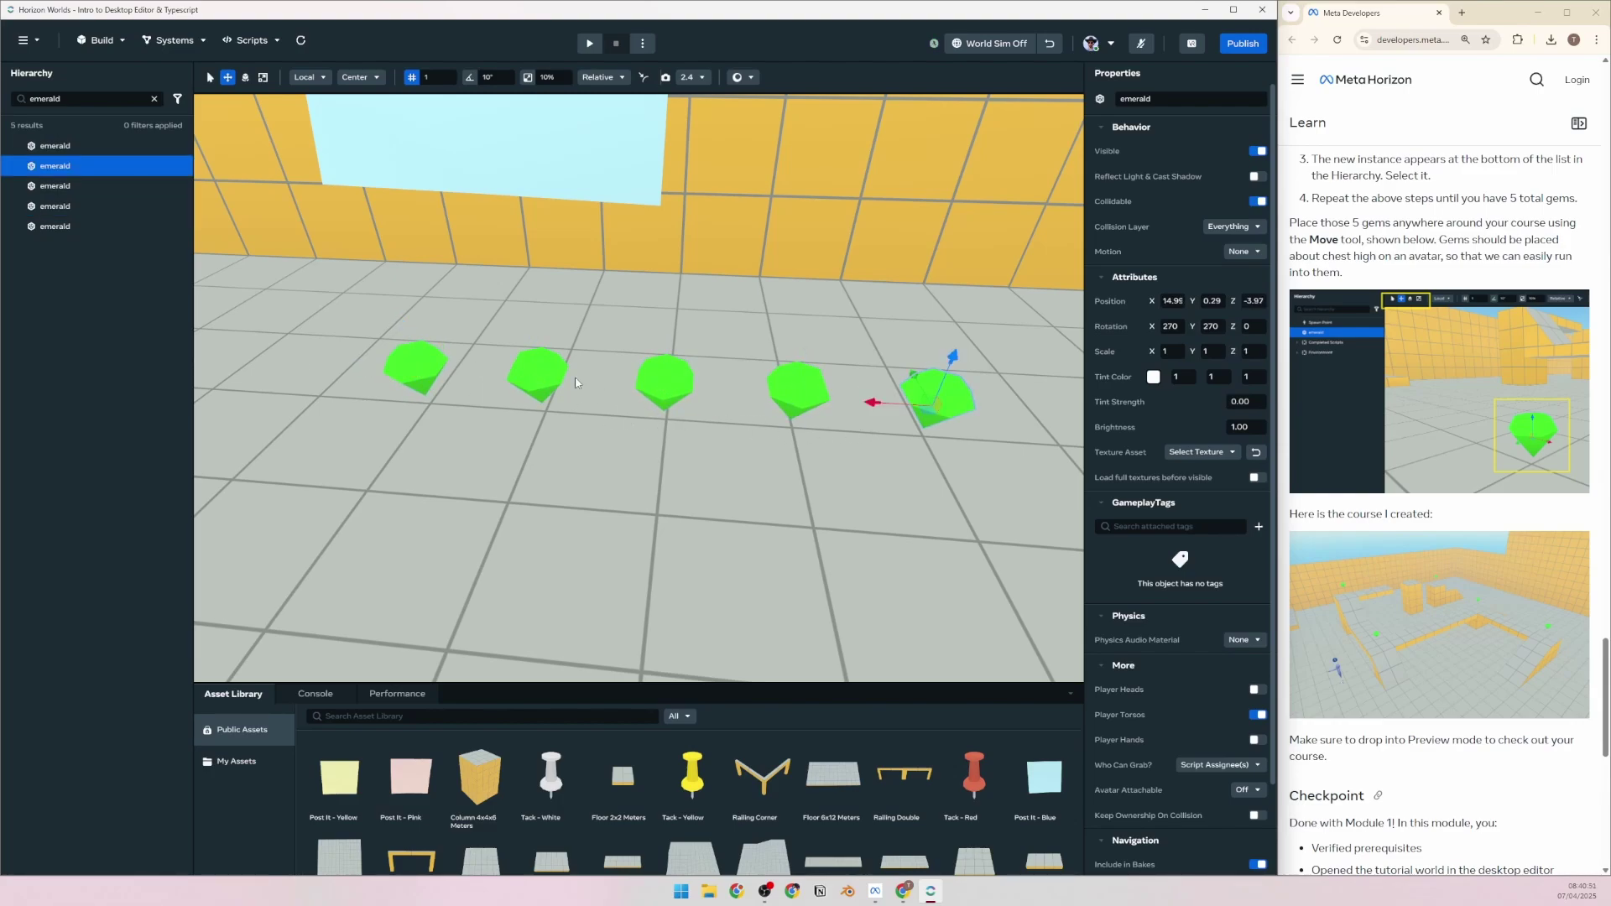
click(416, 366)
drag(379, 374, 337, 373)
click(480, 317)
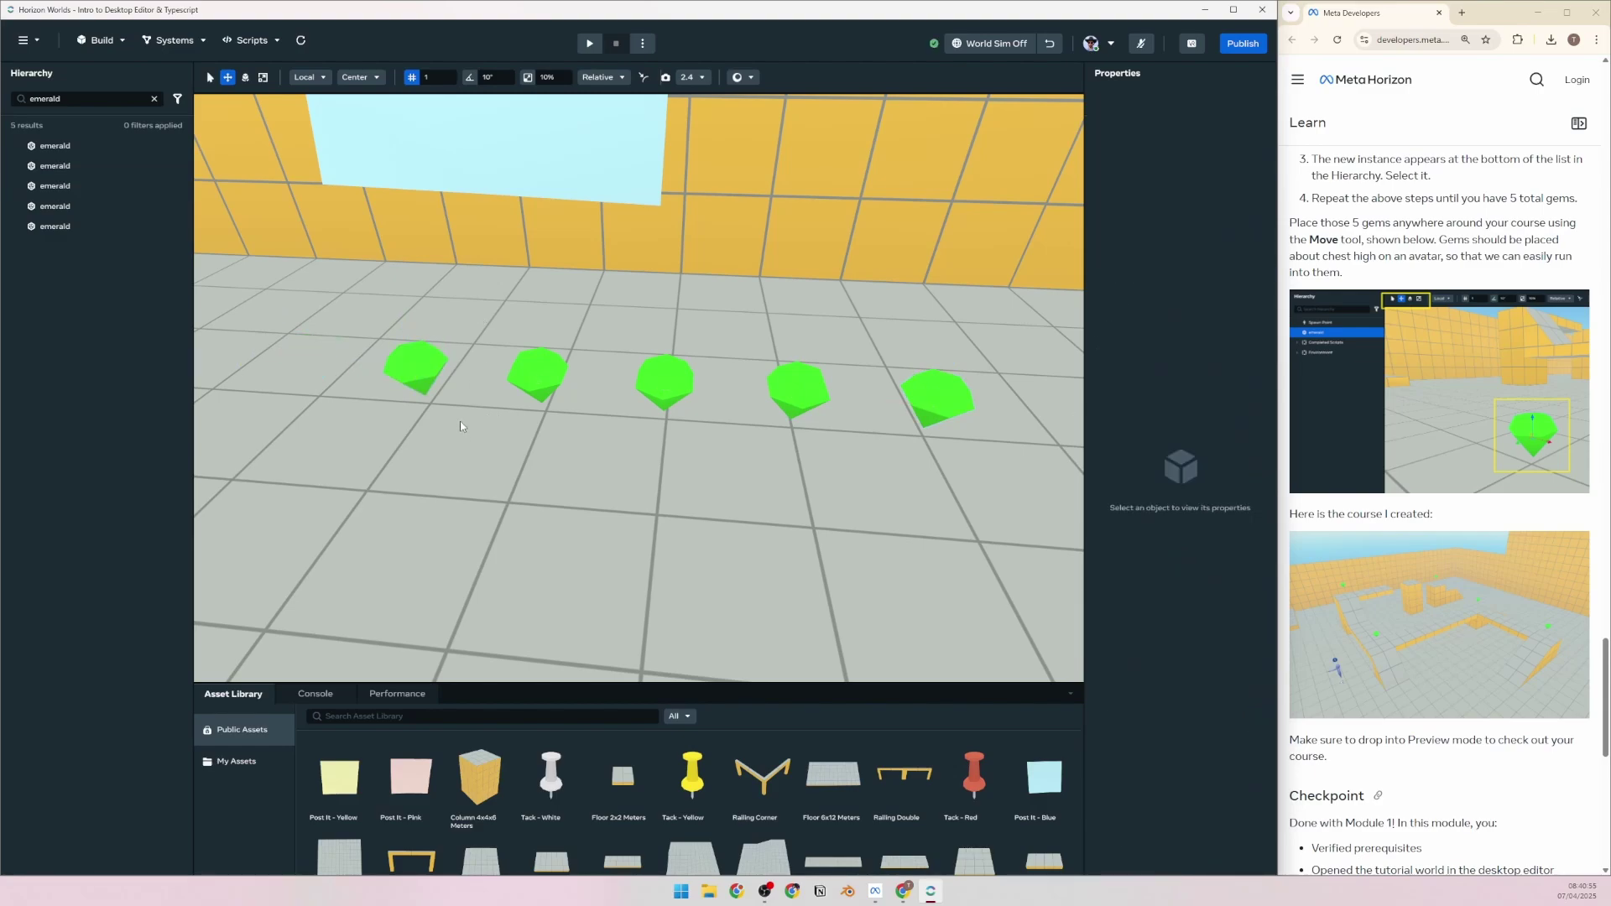
Check the evenly spaced row of gems in the world and reread the gem placement instructions down to the Module 1 checkpoint
scroll(451, 395, down, 5)
right_drag(450, 396, 506, 402)
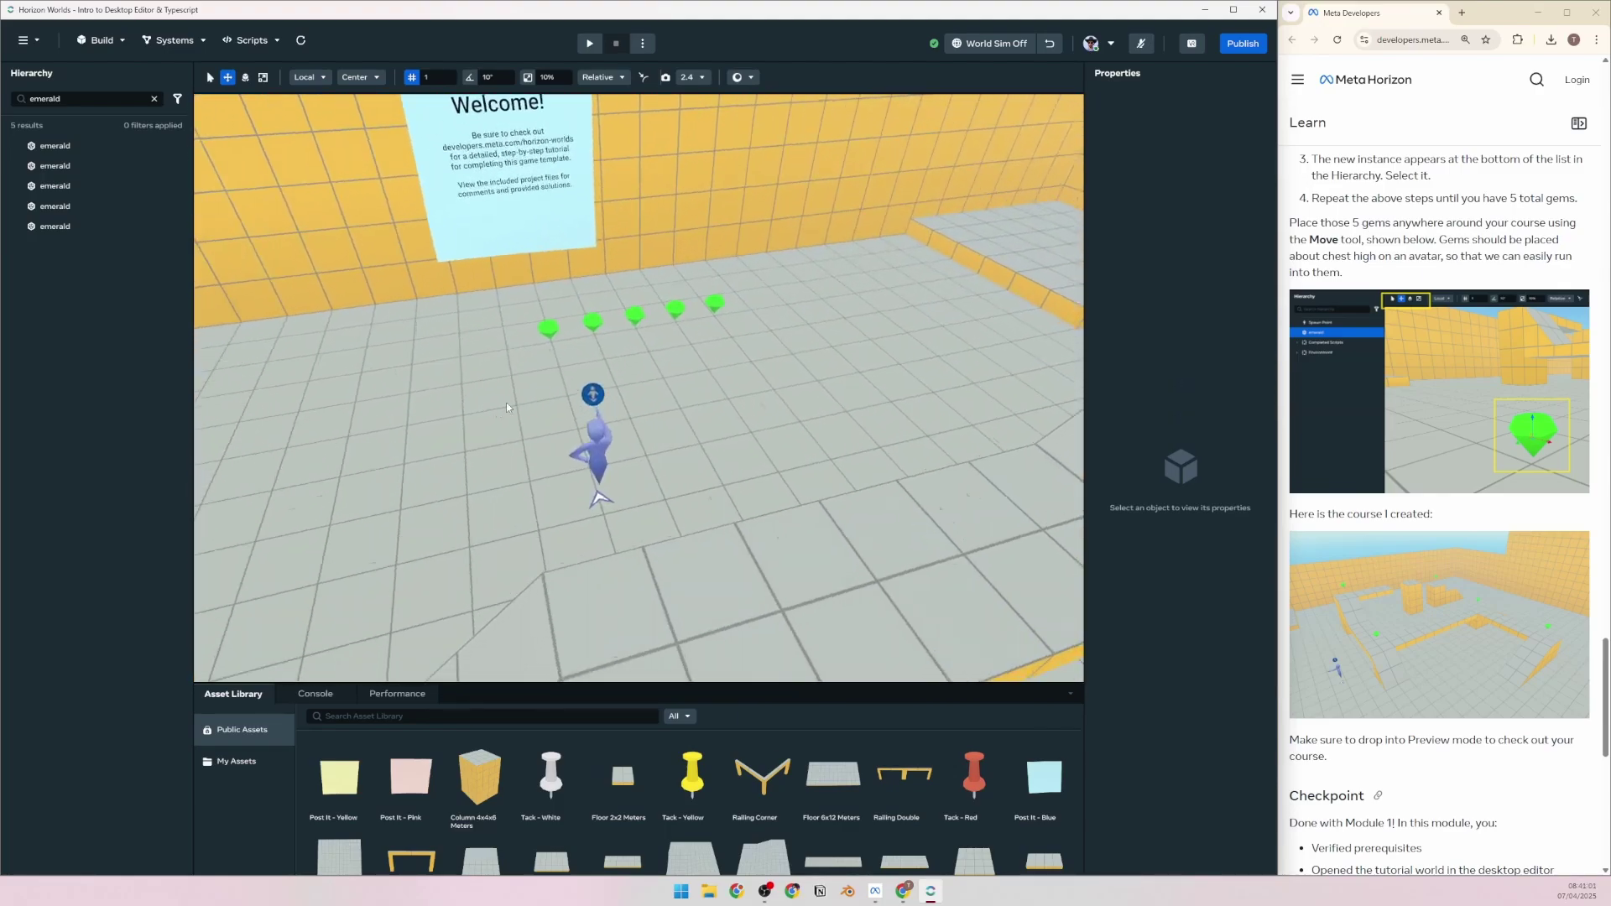
scroll(506, 401, up, 5)
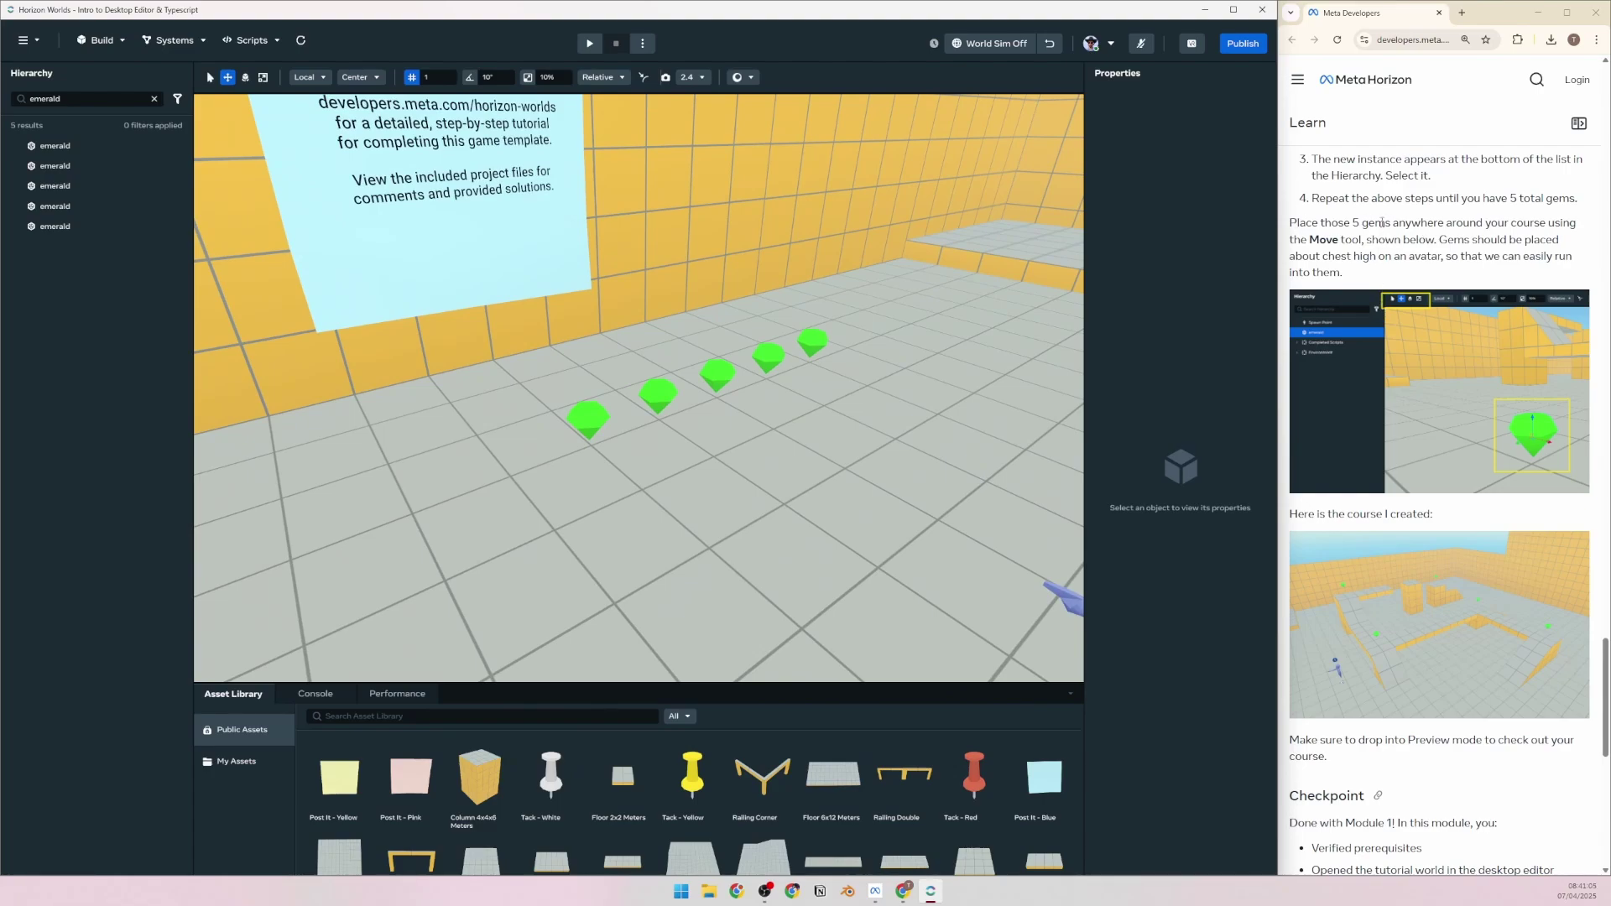
drag(1357, 200, 1460, 216)
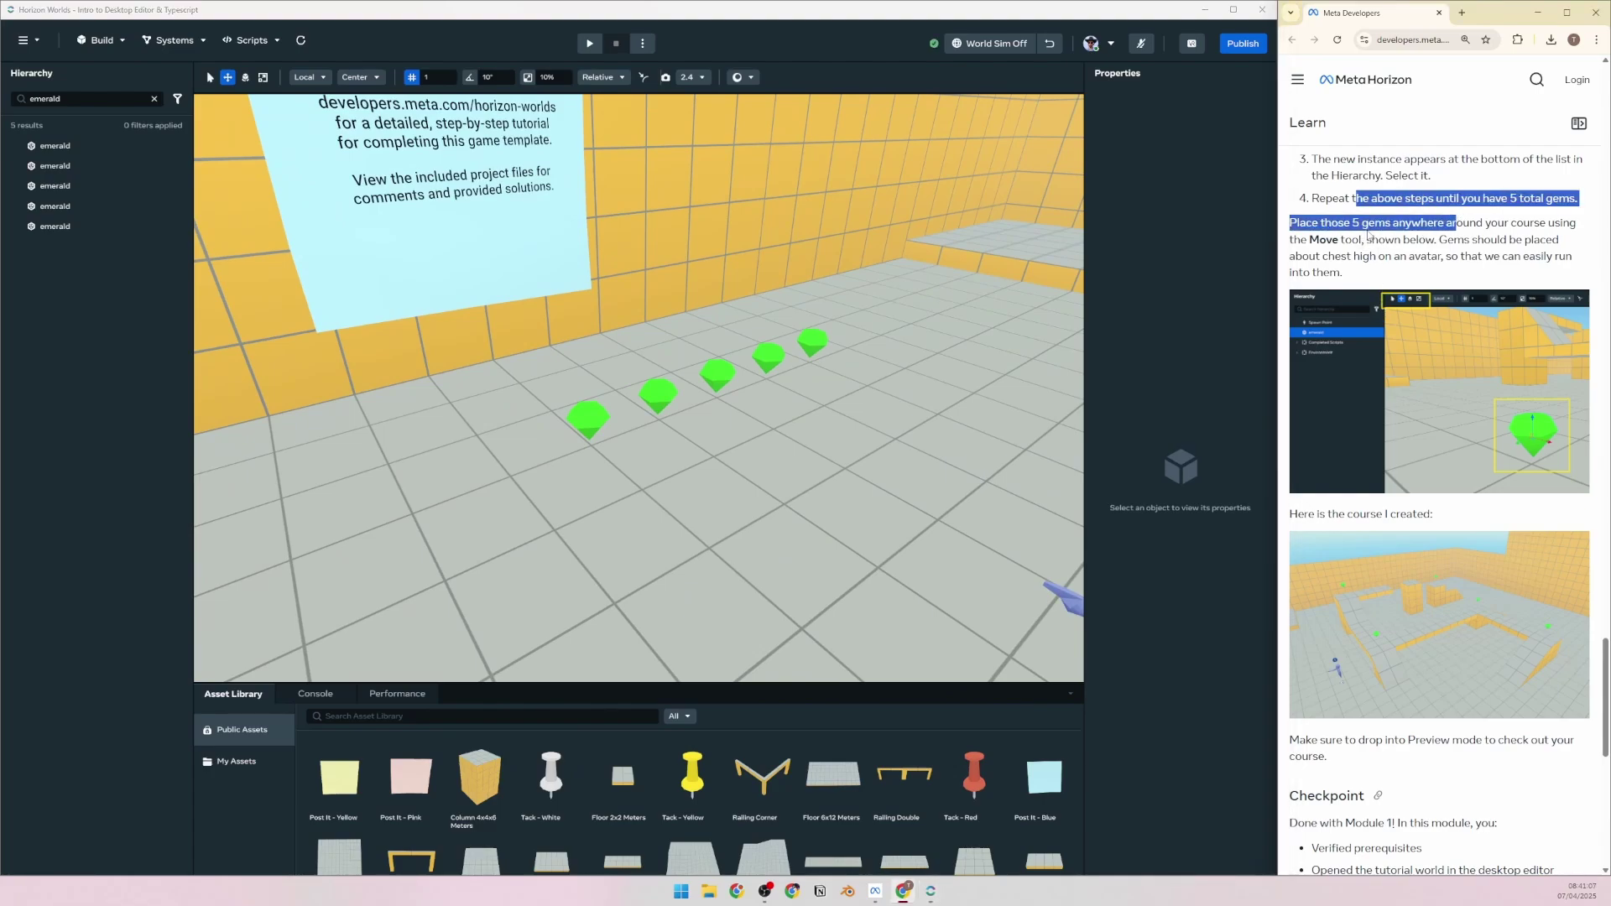
click(1399, 238)
scroll(1376, 386, down, 2)
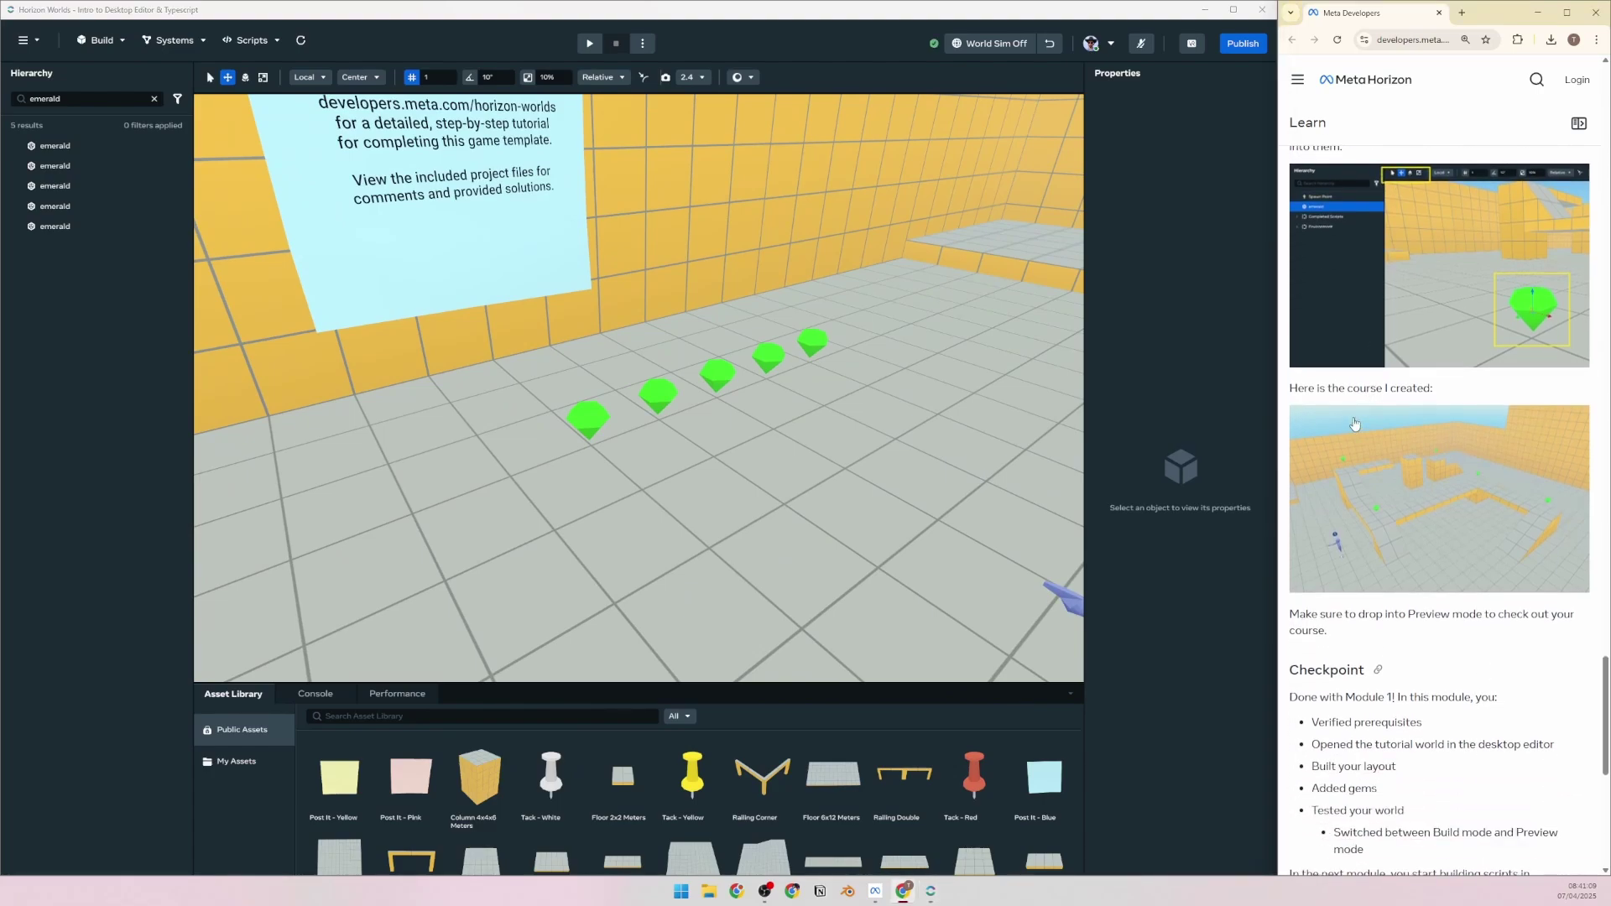
scroll(1351, 411, down, 1)
scroll(1349, 400, down, 2)
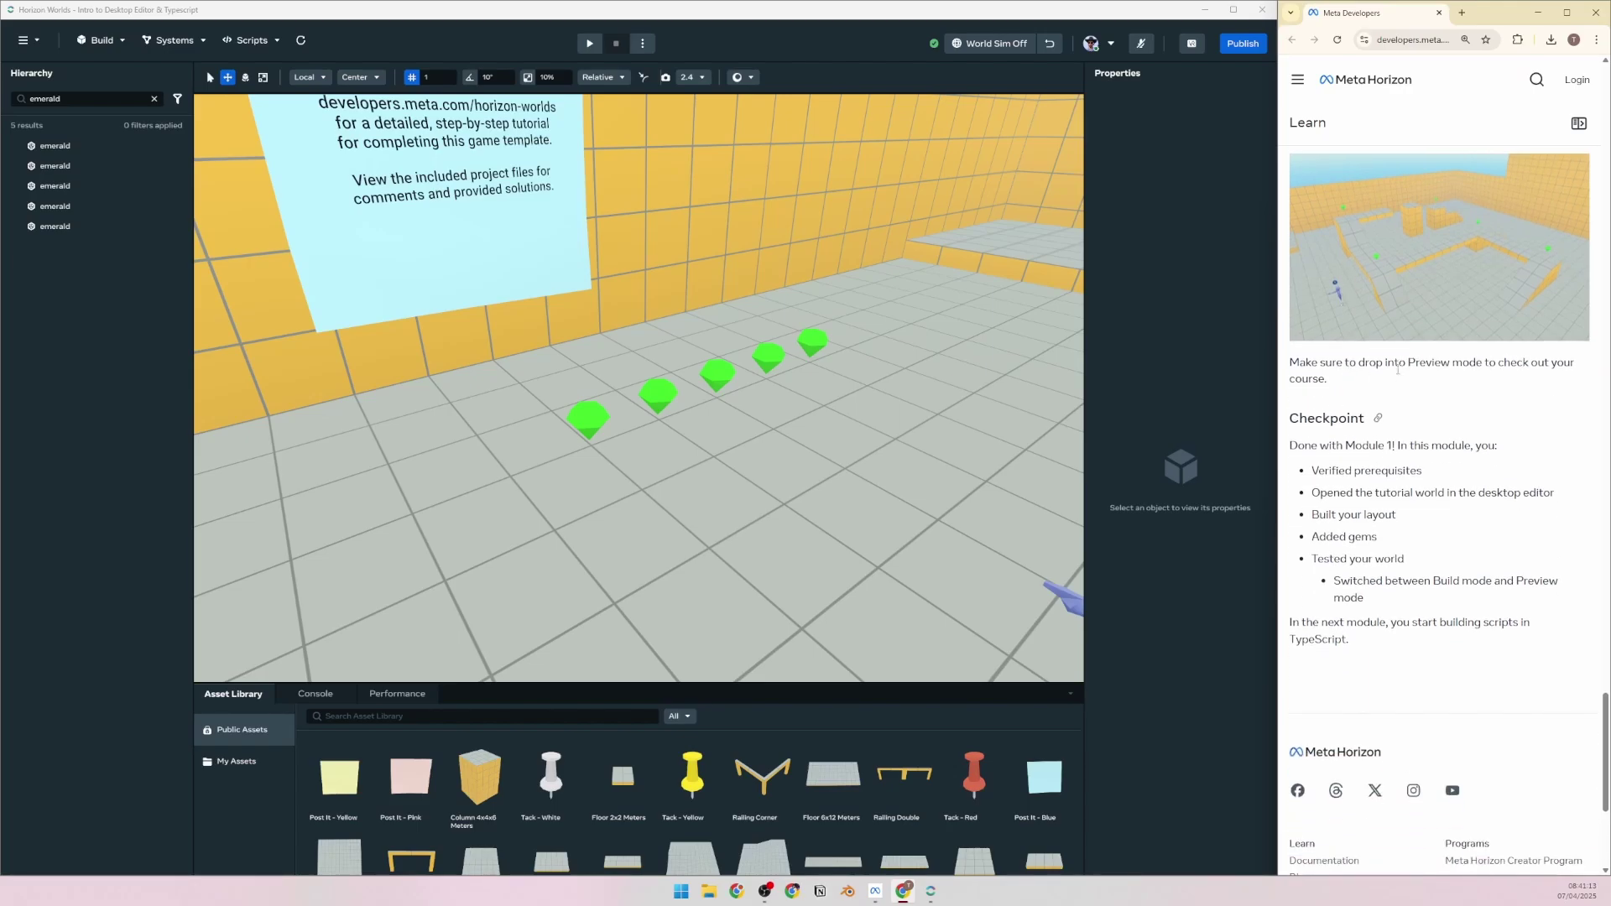
Playtest the world in Preview mode by running the avatar around and through the row of gems, and return to Build mode
click(589, 43)
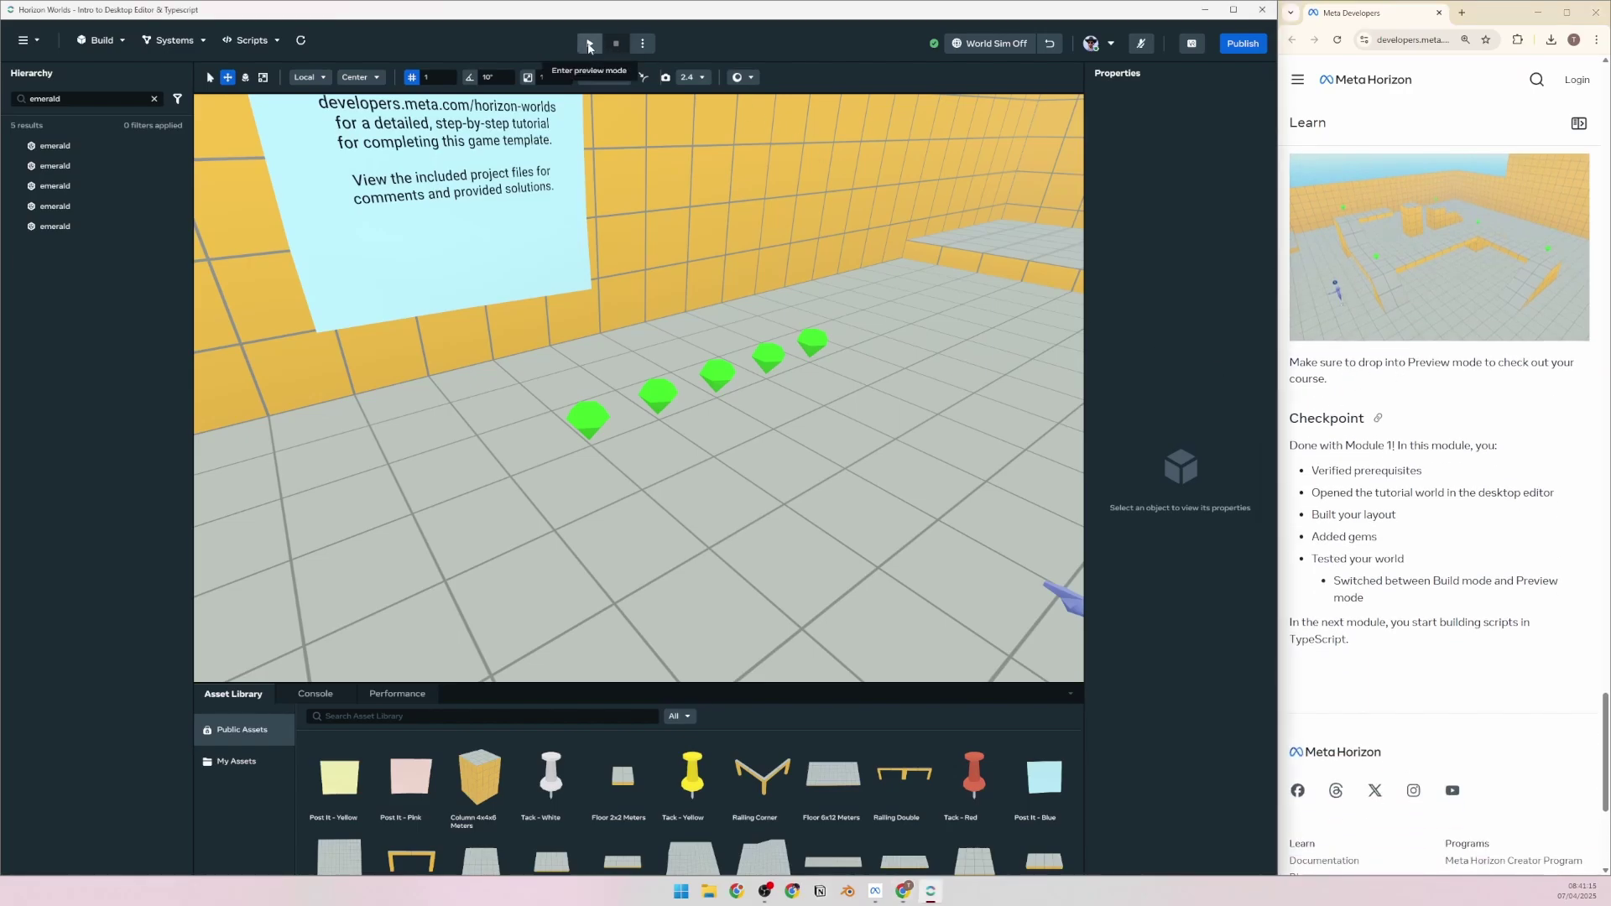
key(s)
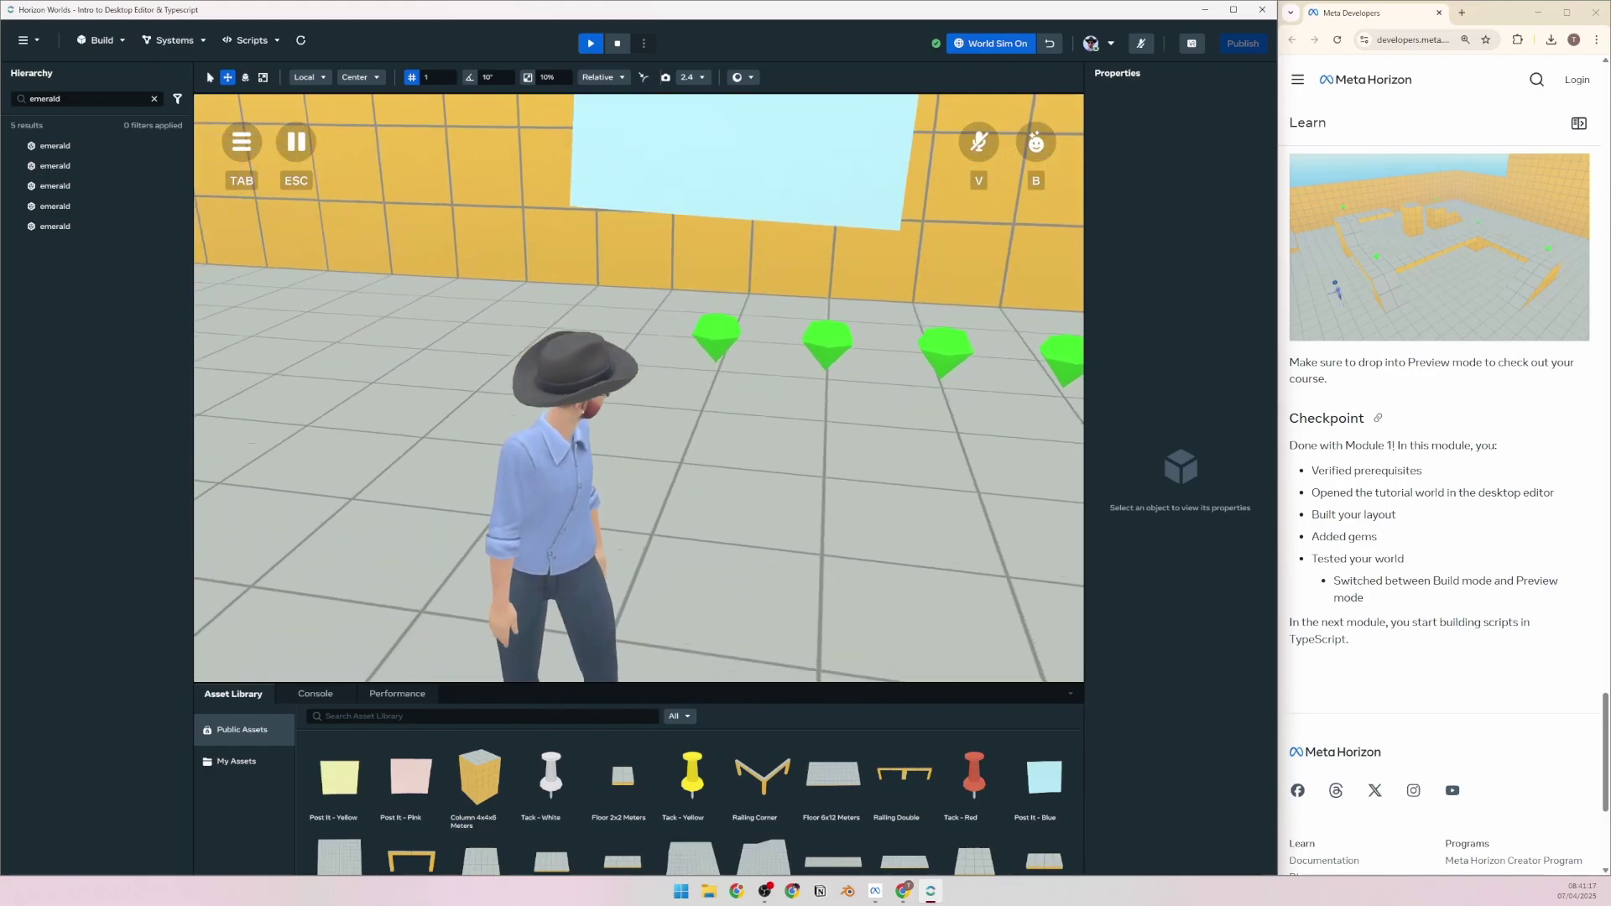
key(w)
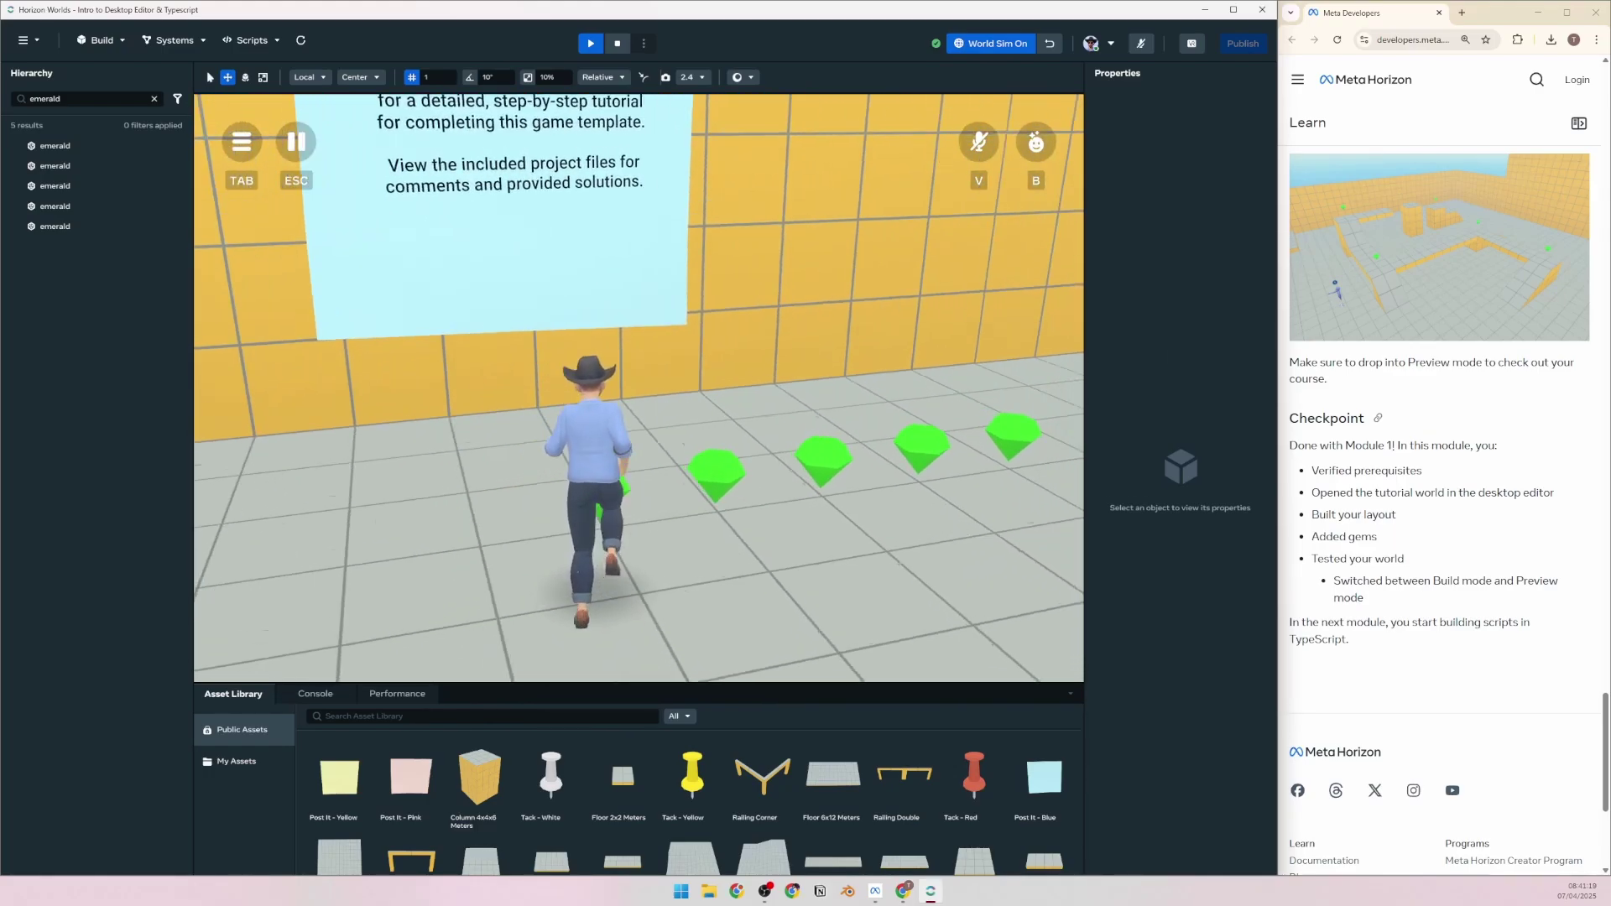
key(w)
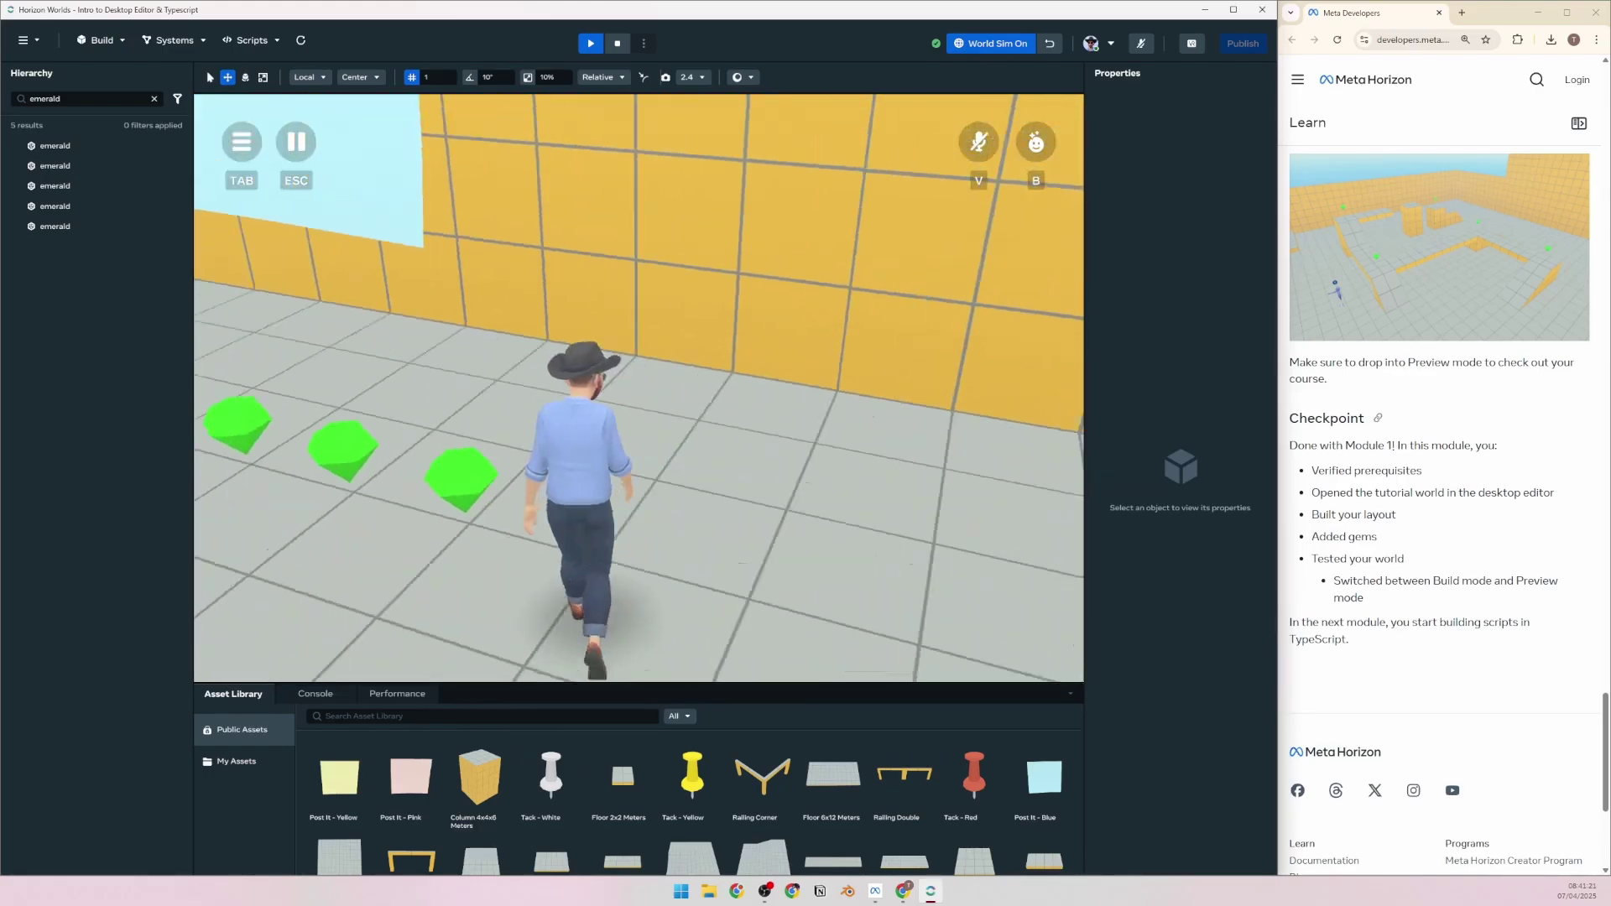
key(w)
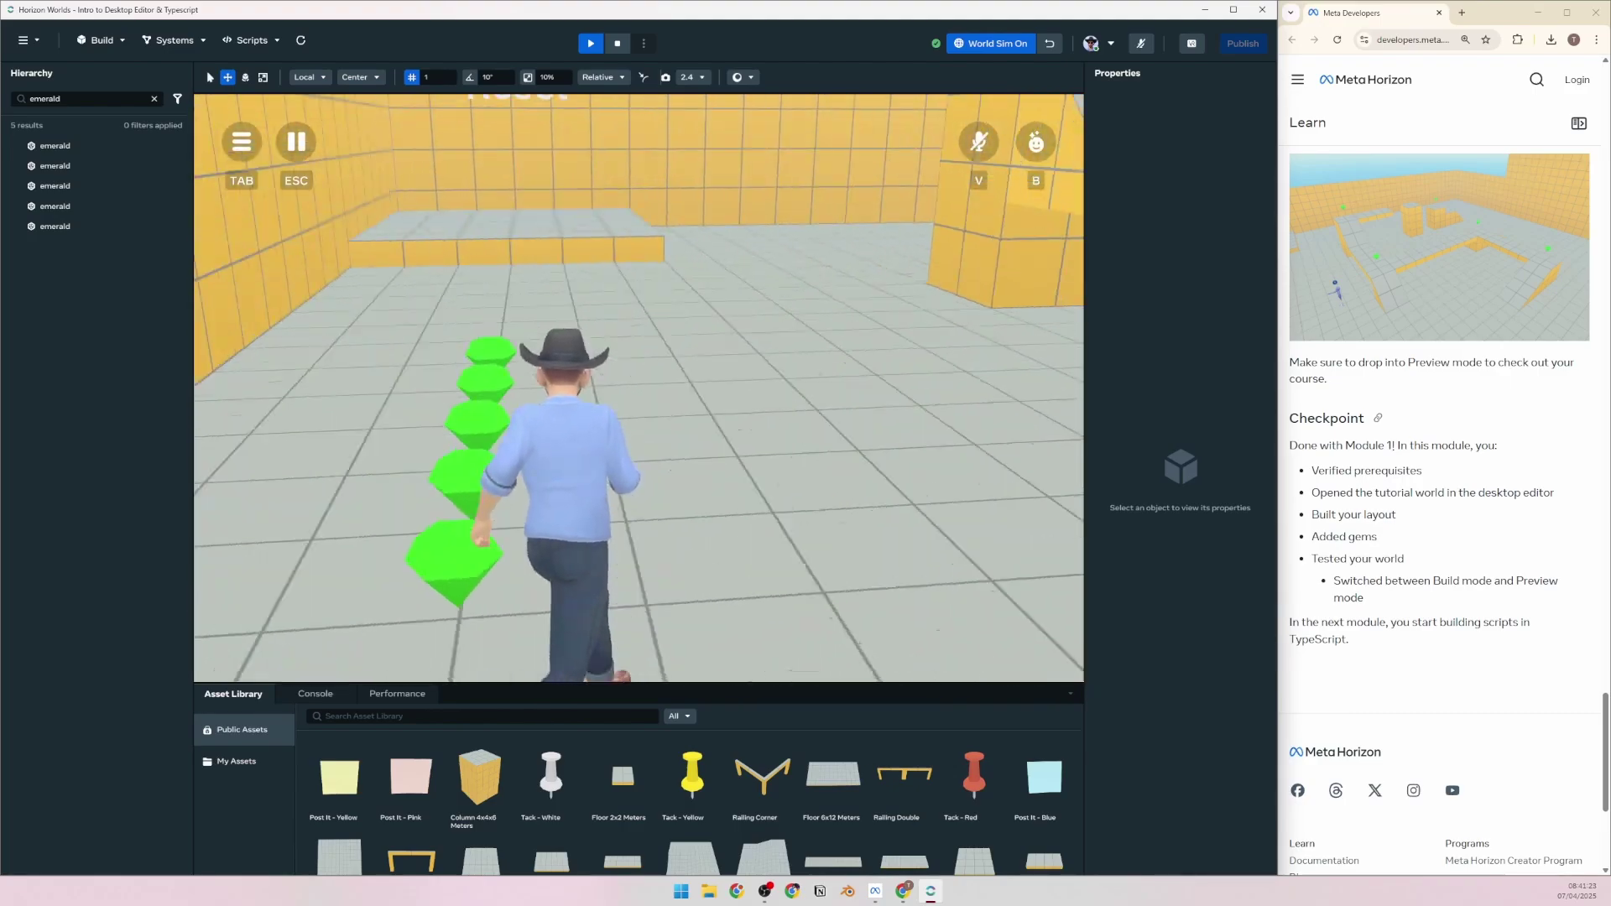
key(w)
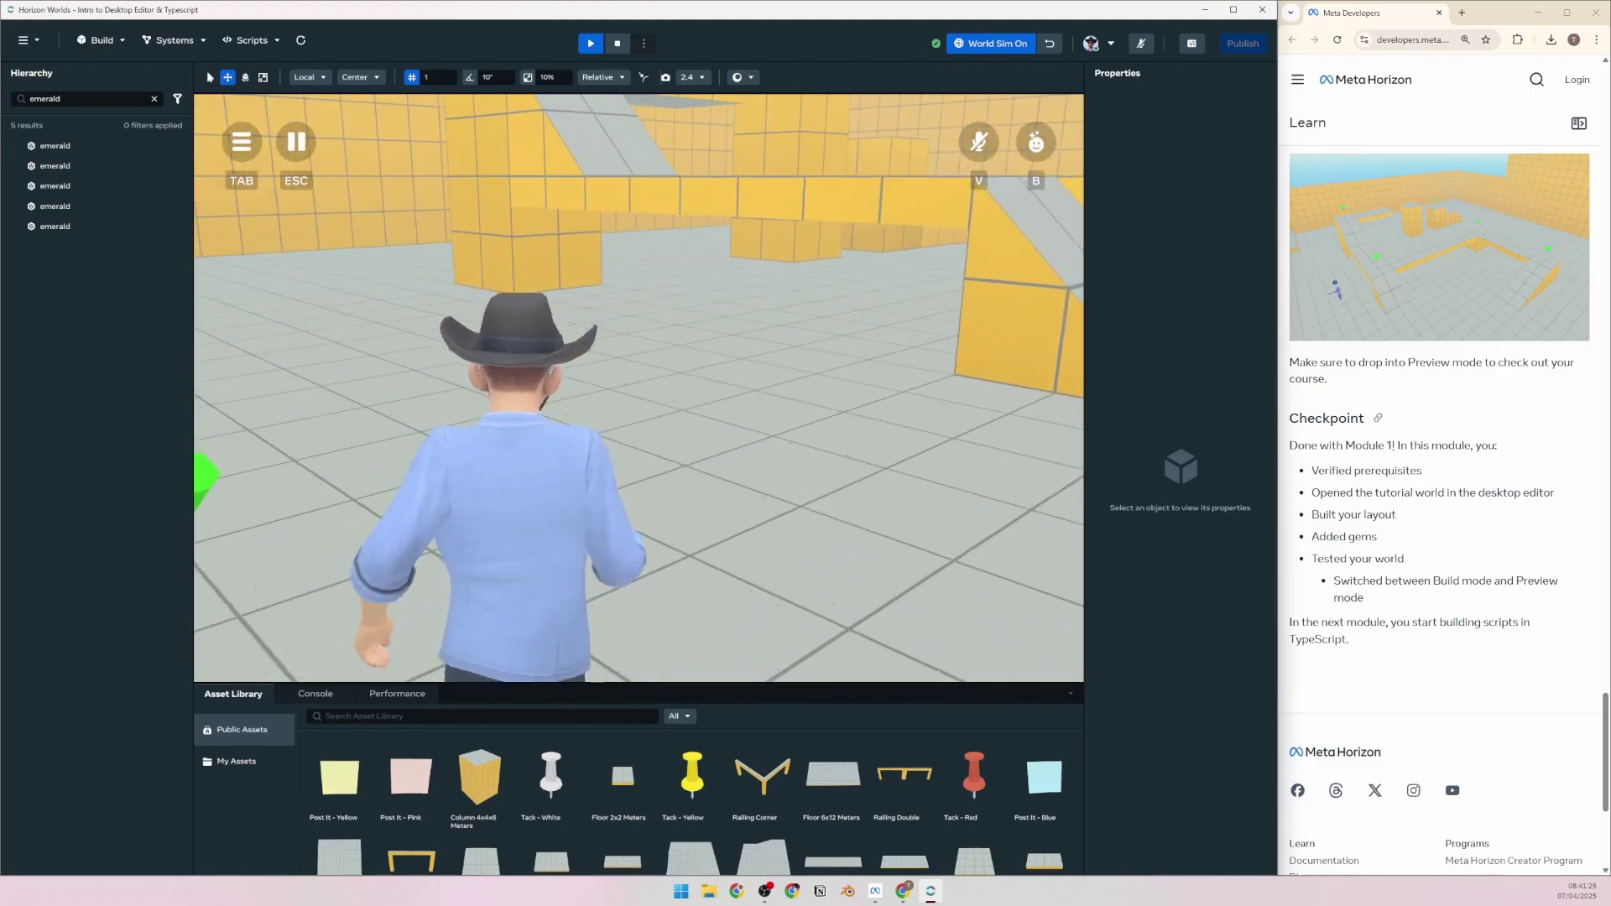
key(w)
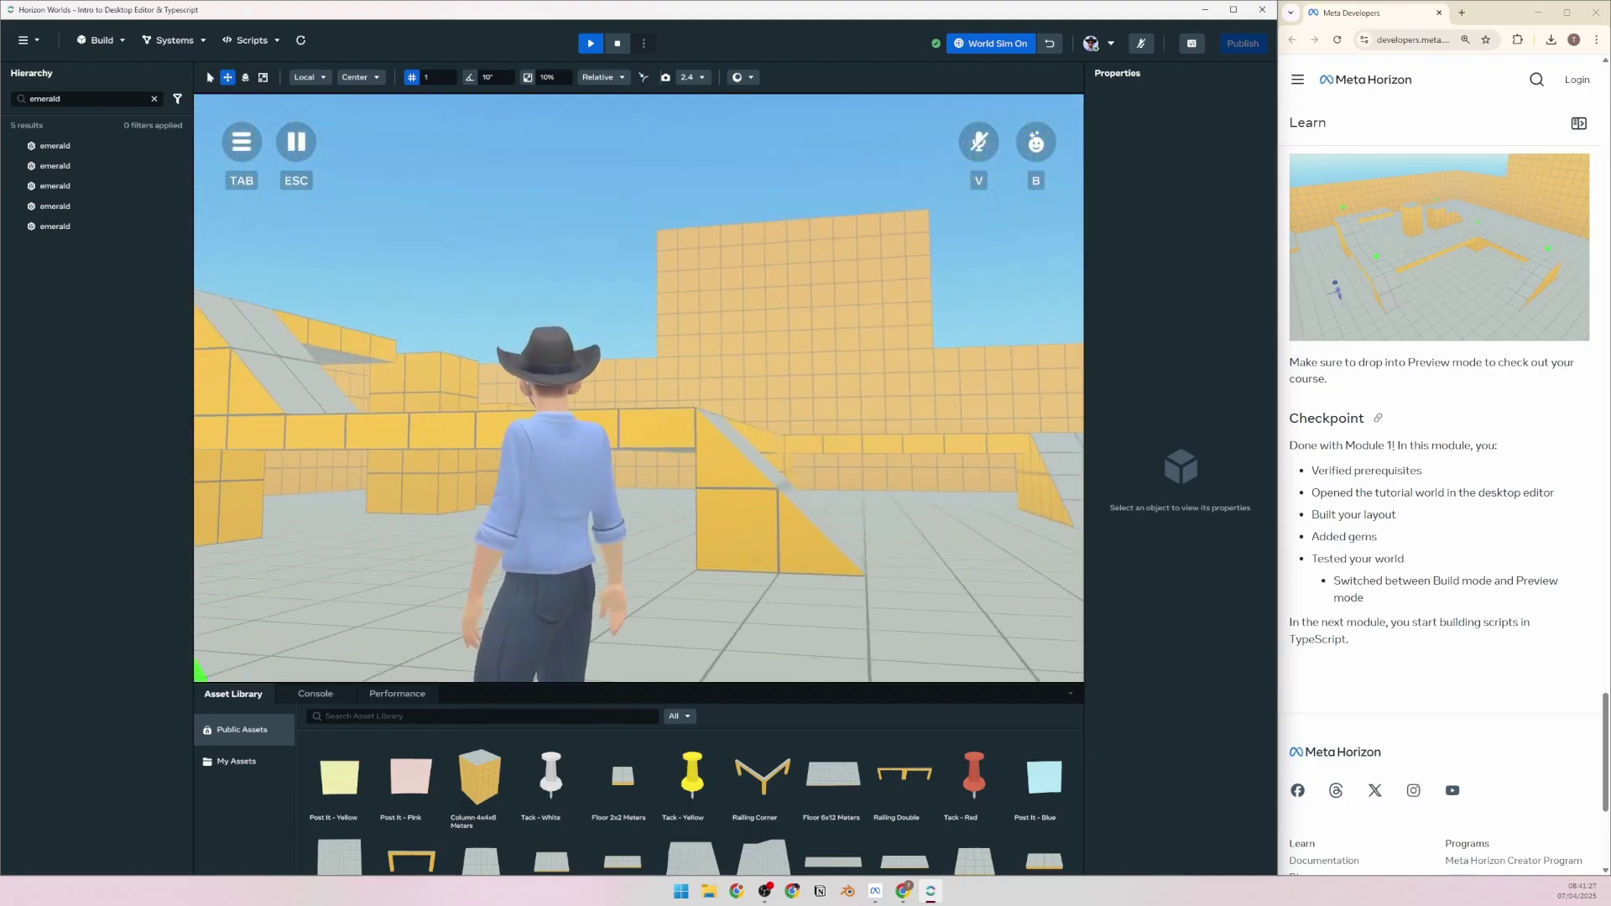
key(w)
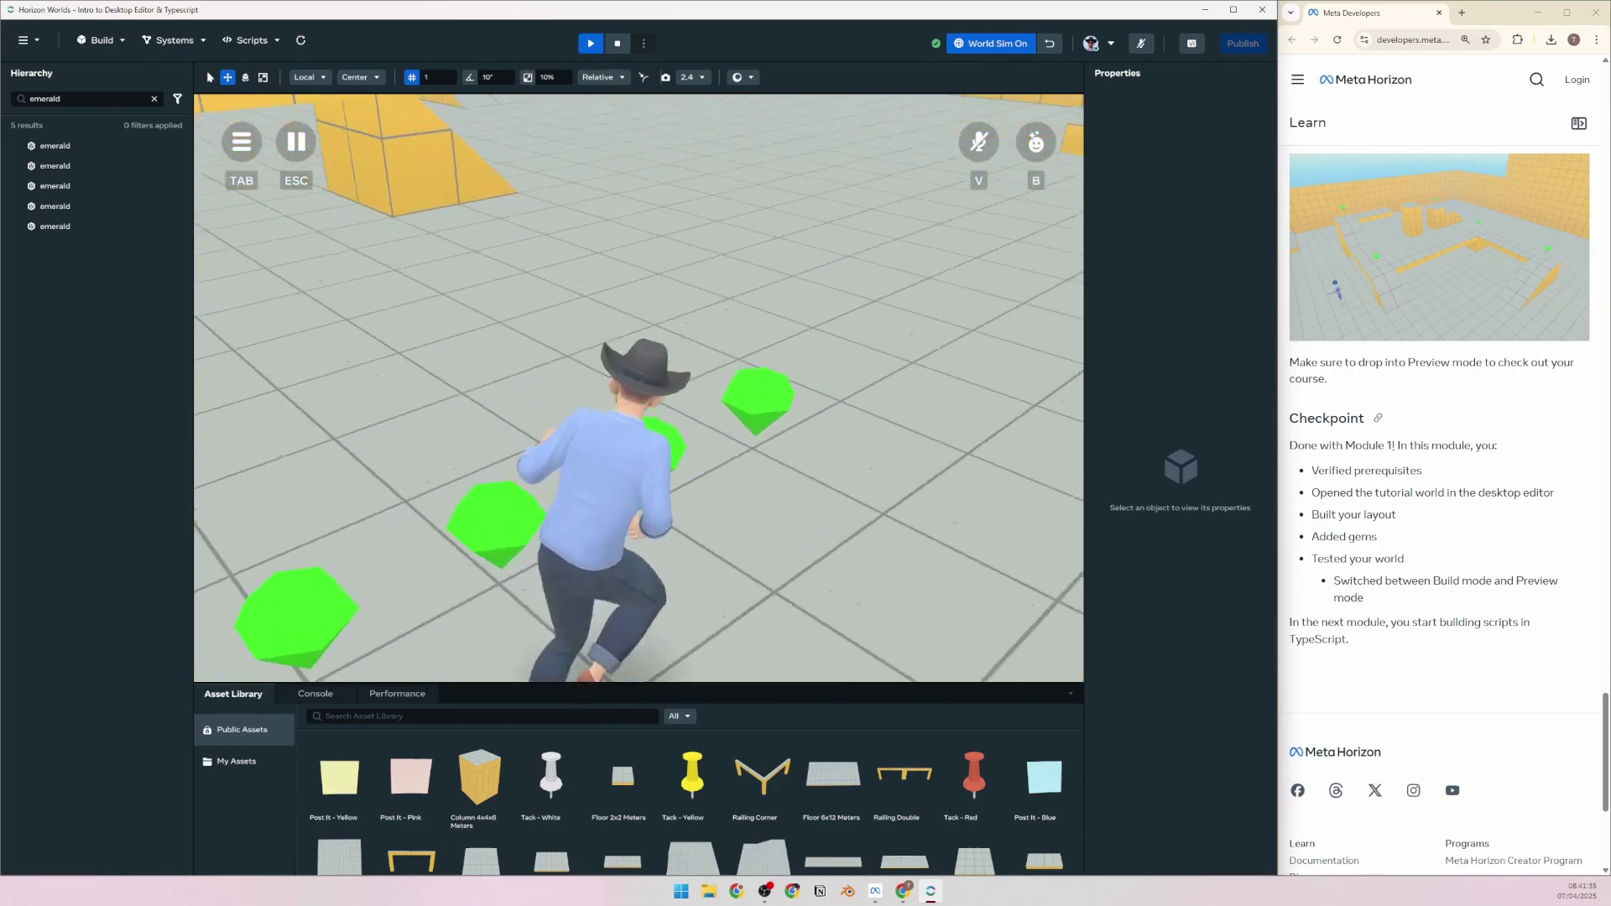
key(w)
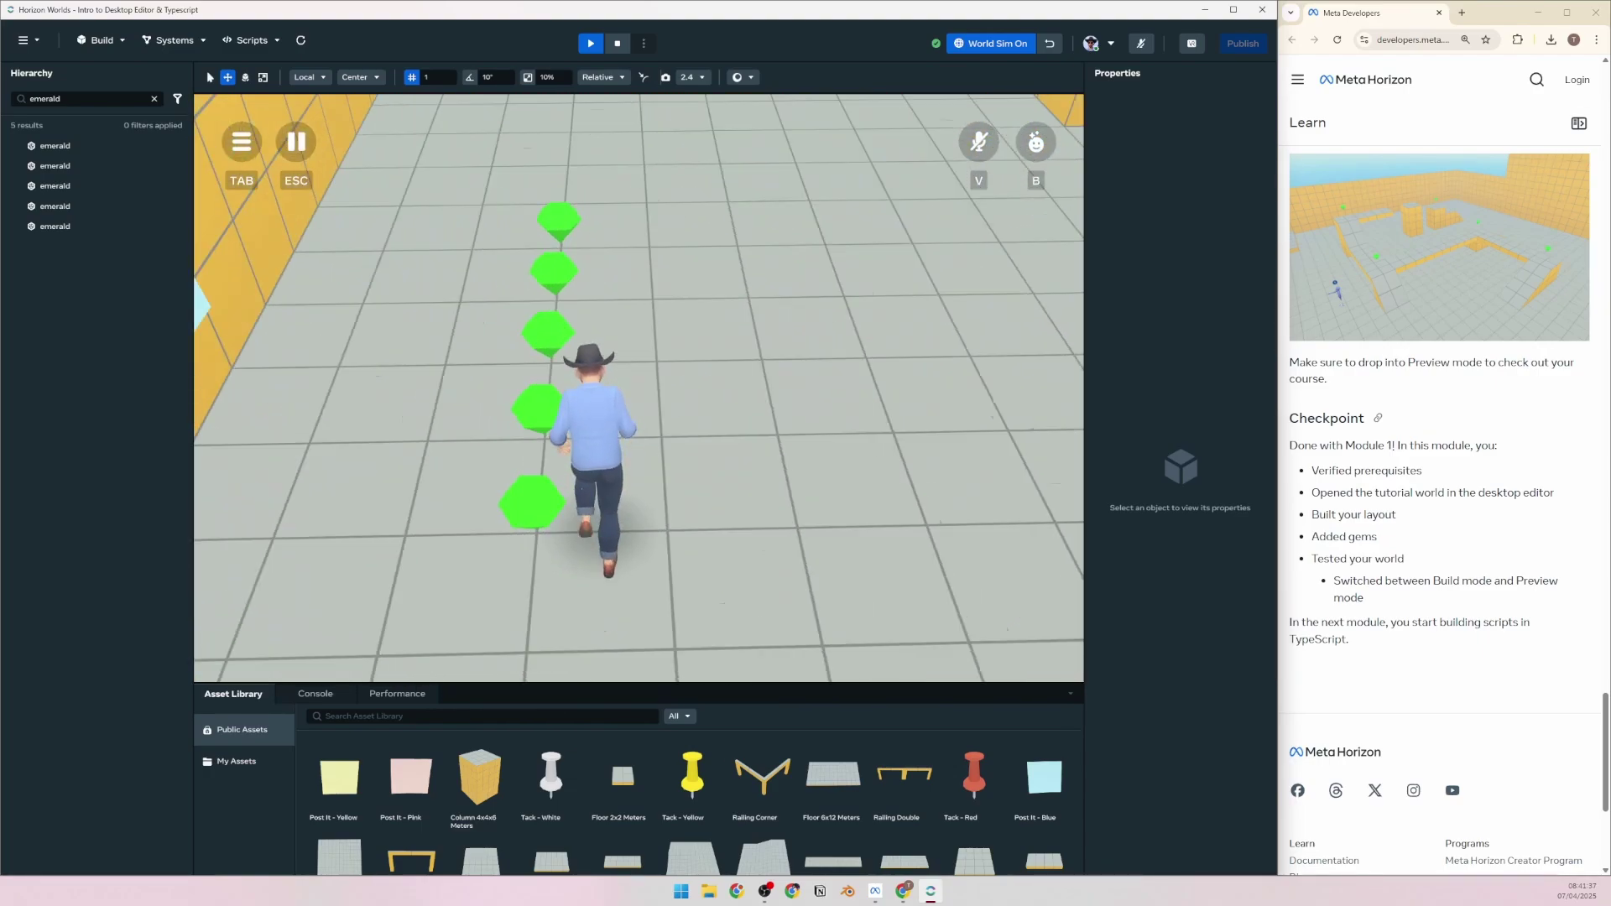
key(w)
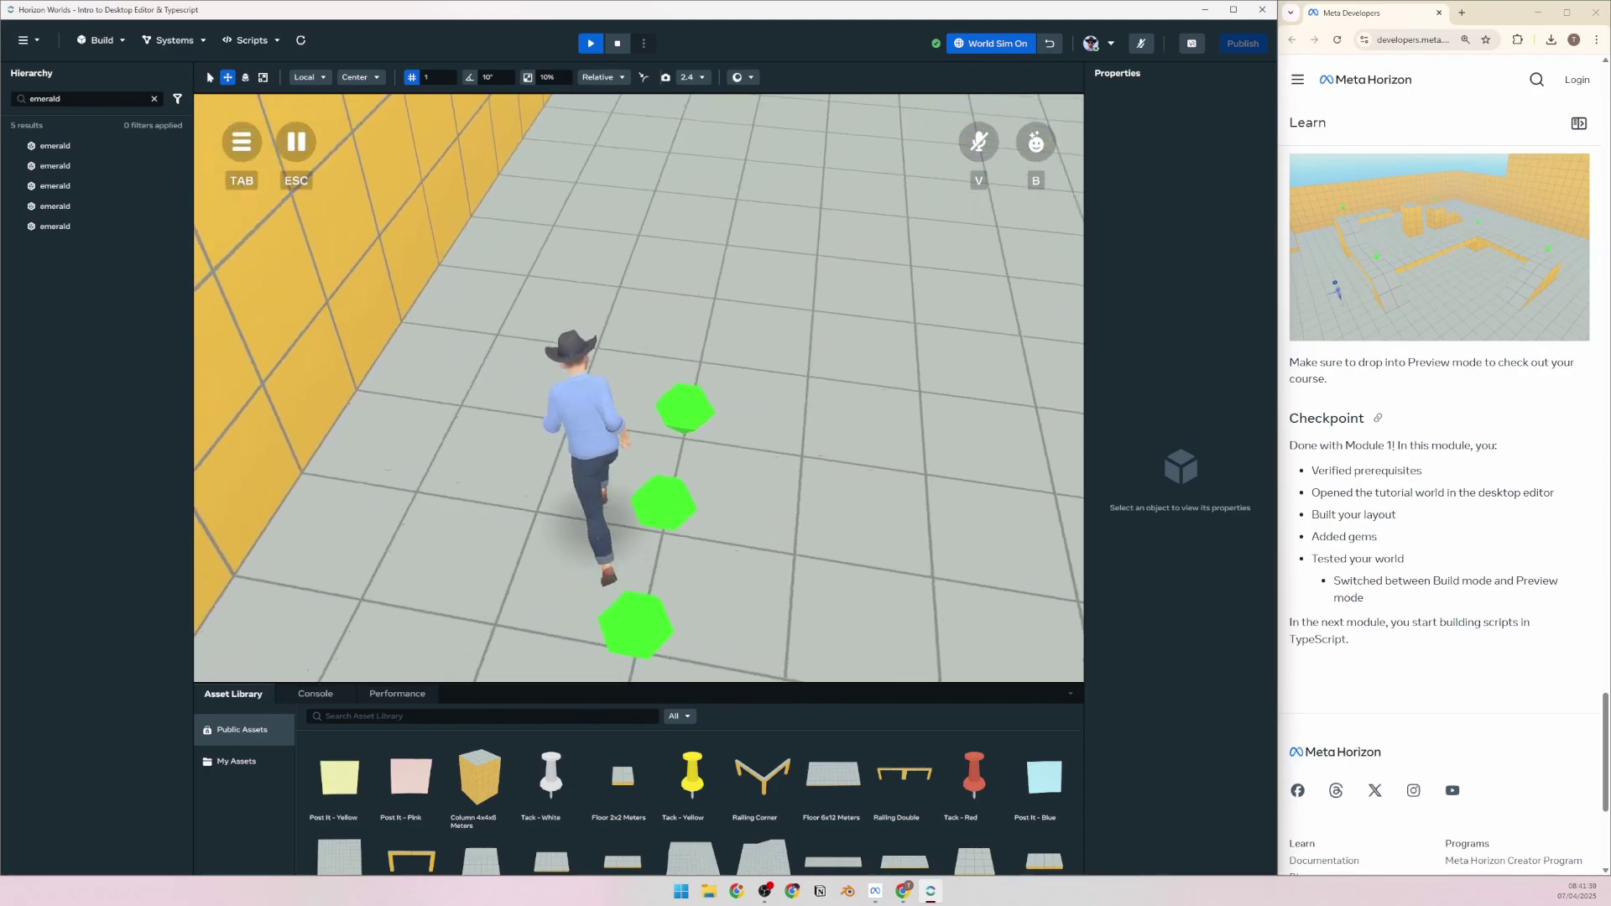
key(w)
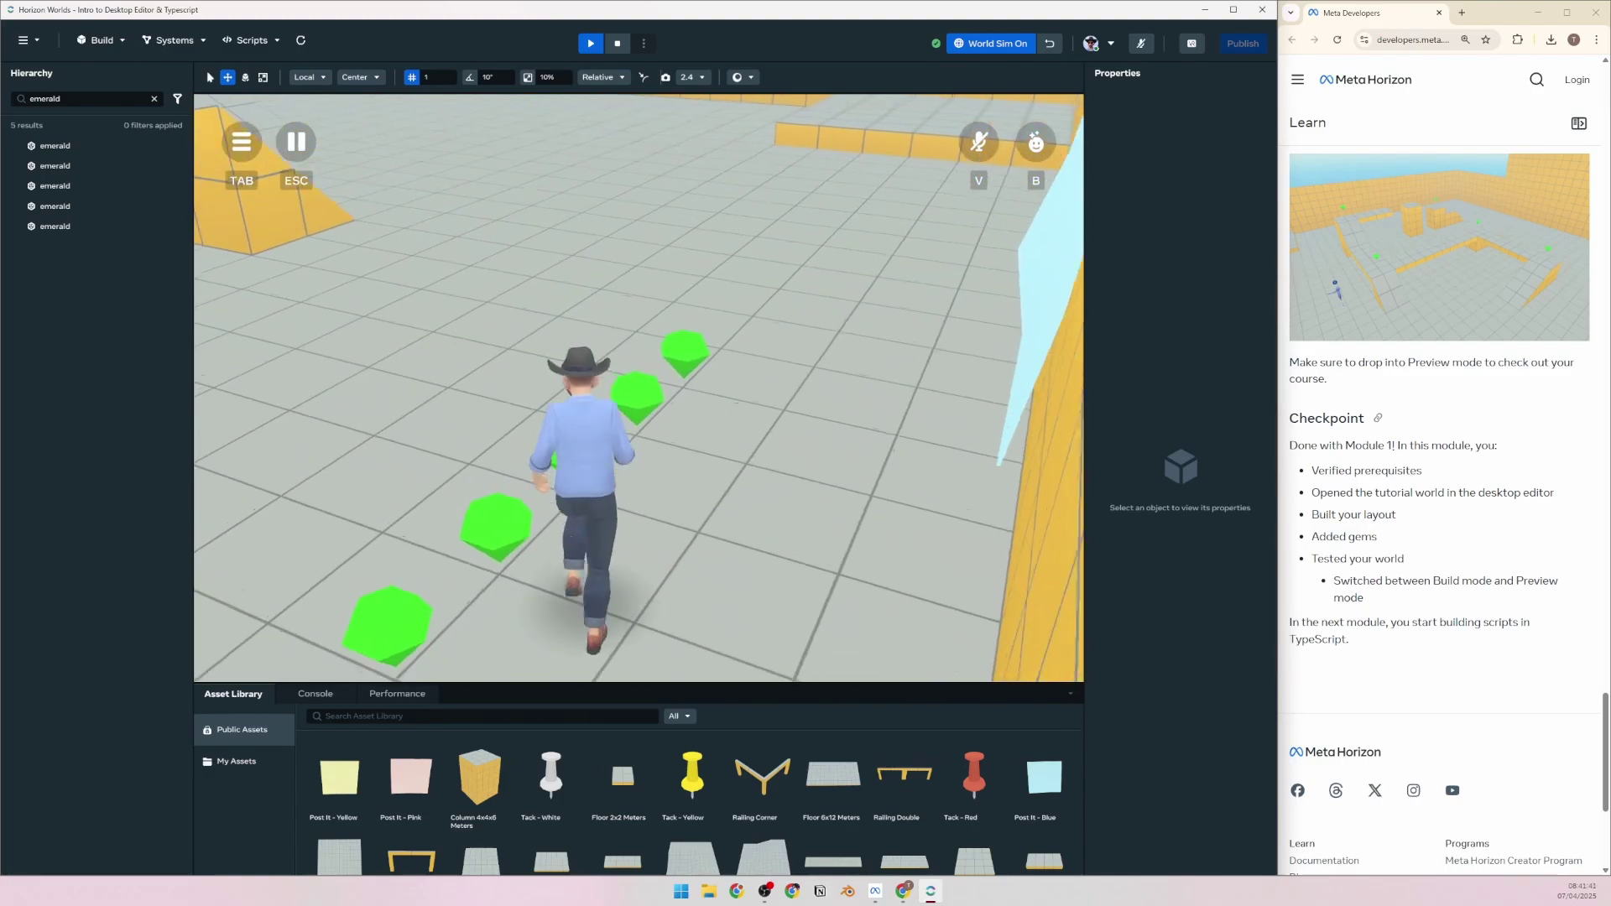
key(w)
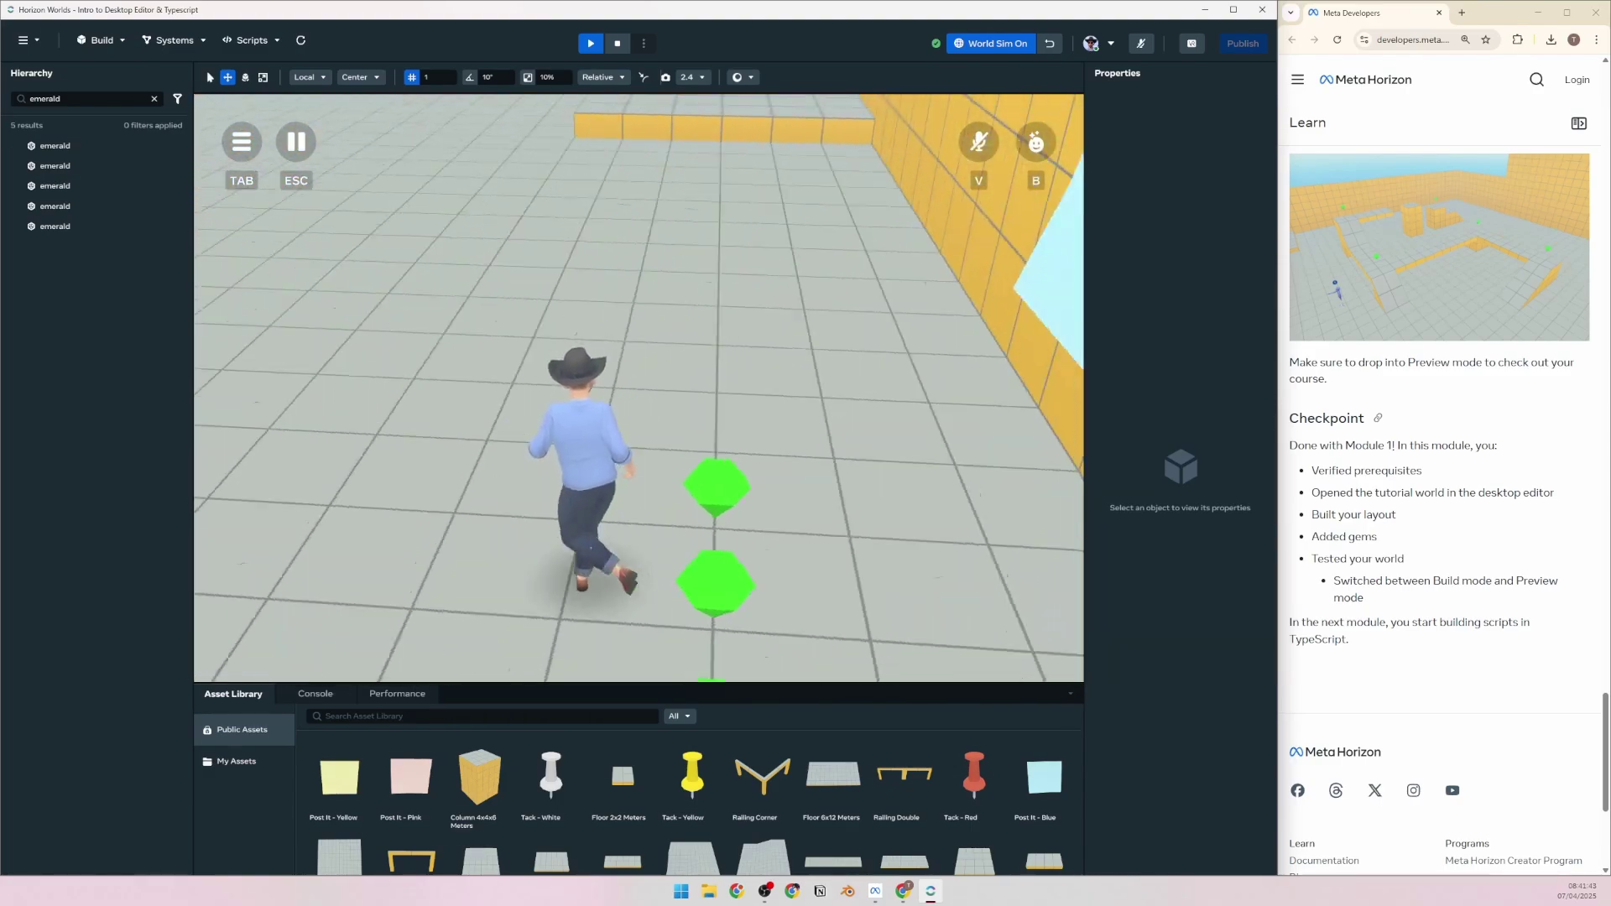
key(w)
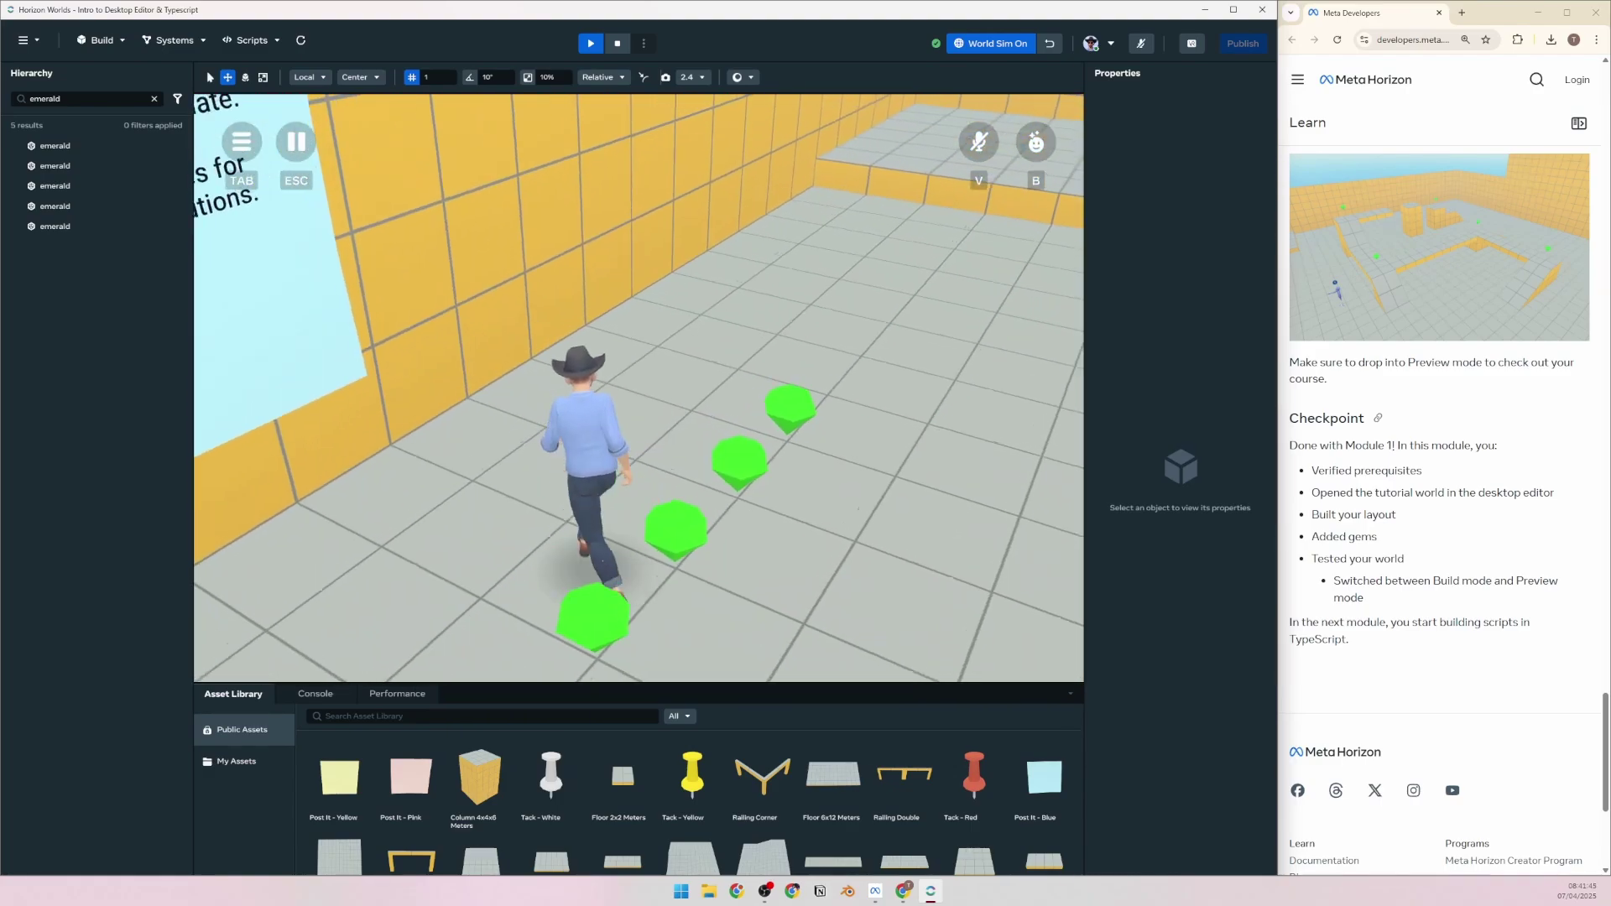
key(w)
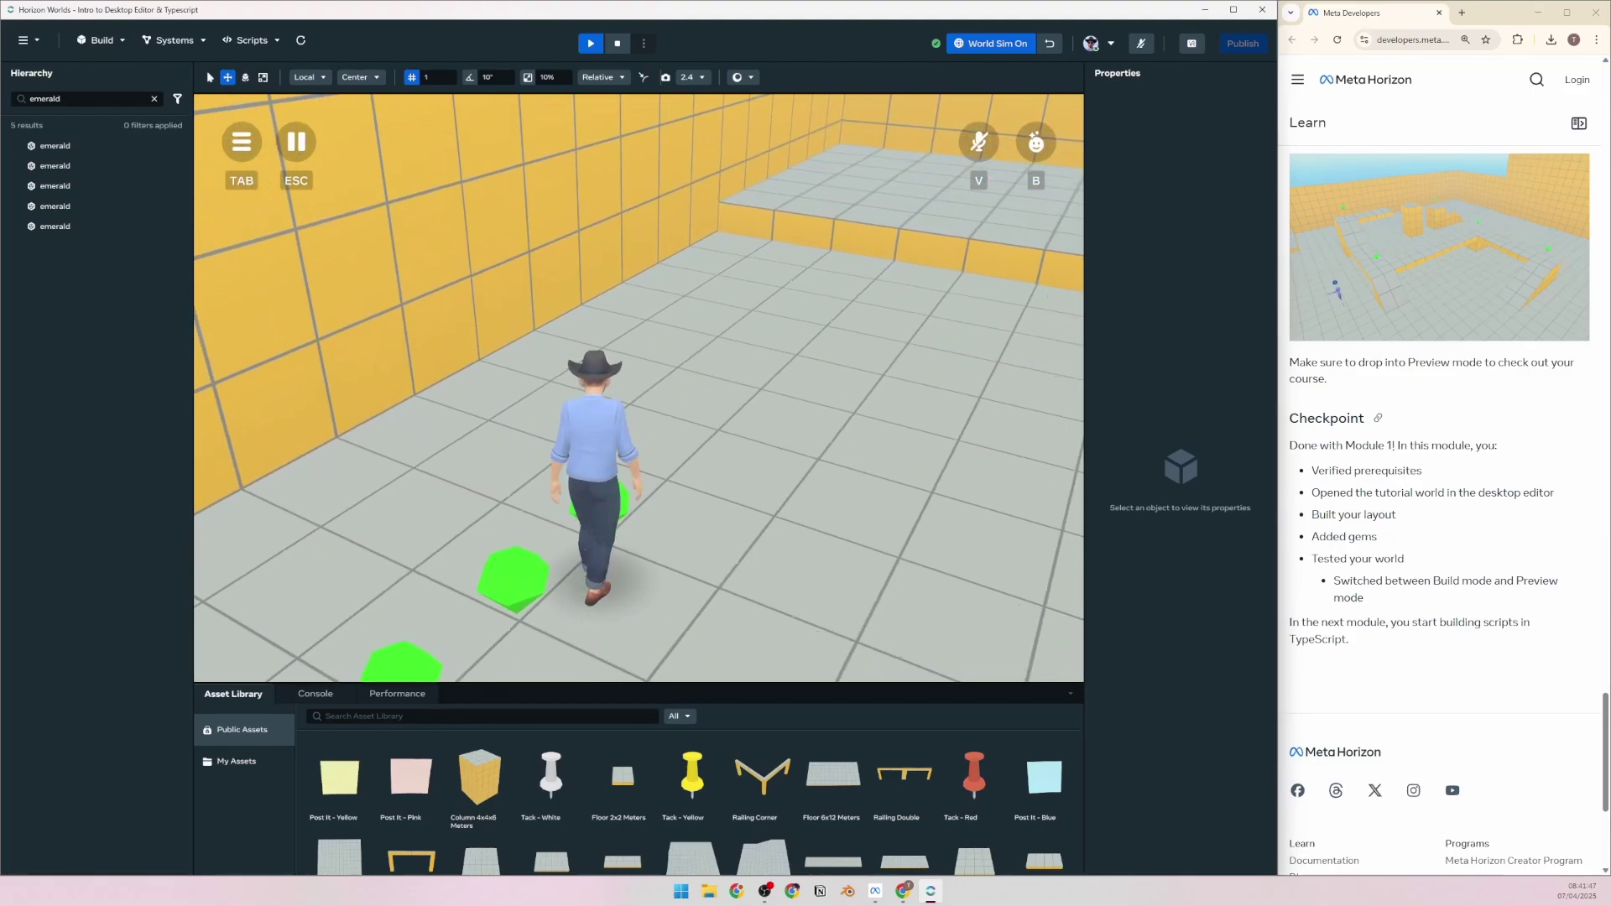
key(w)
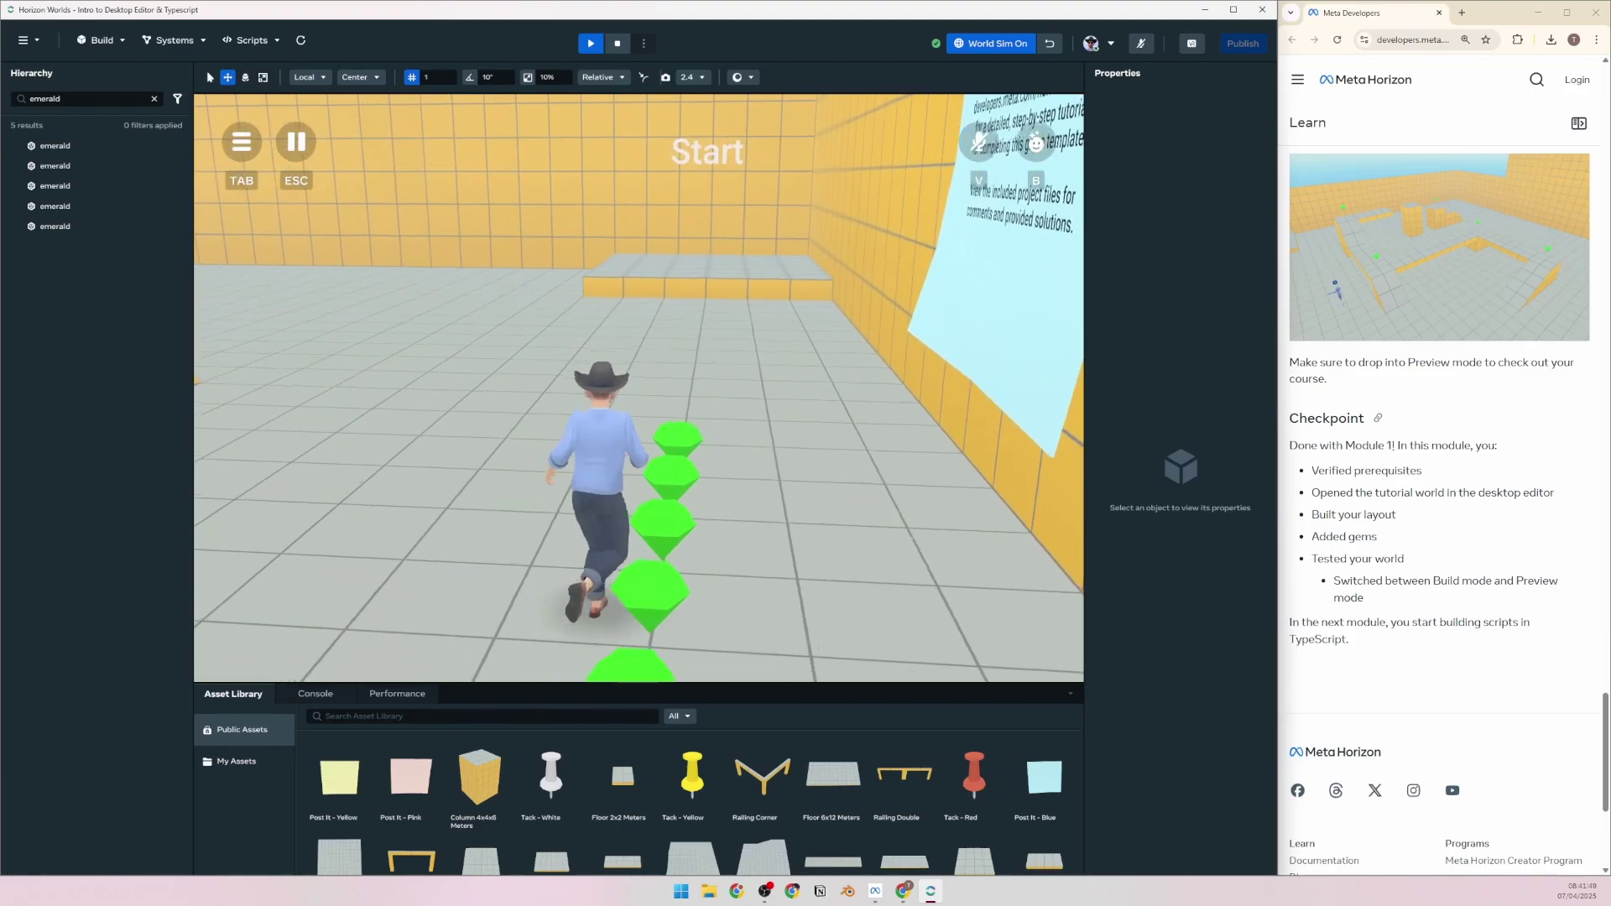
key(w)
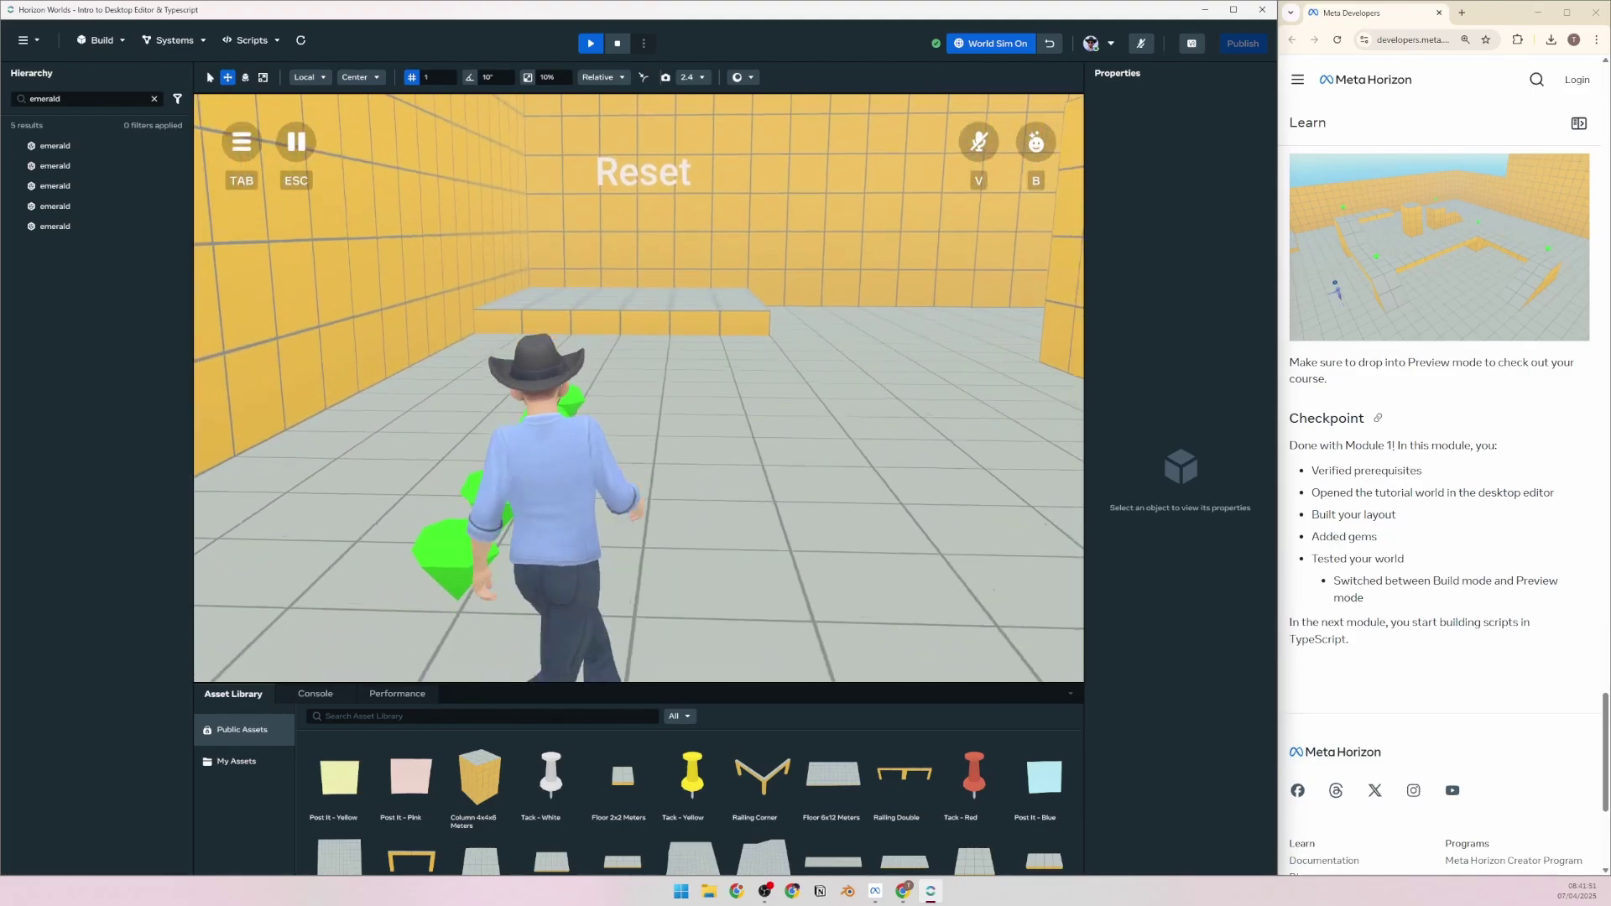
key(ctrl+p)
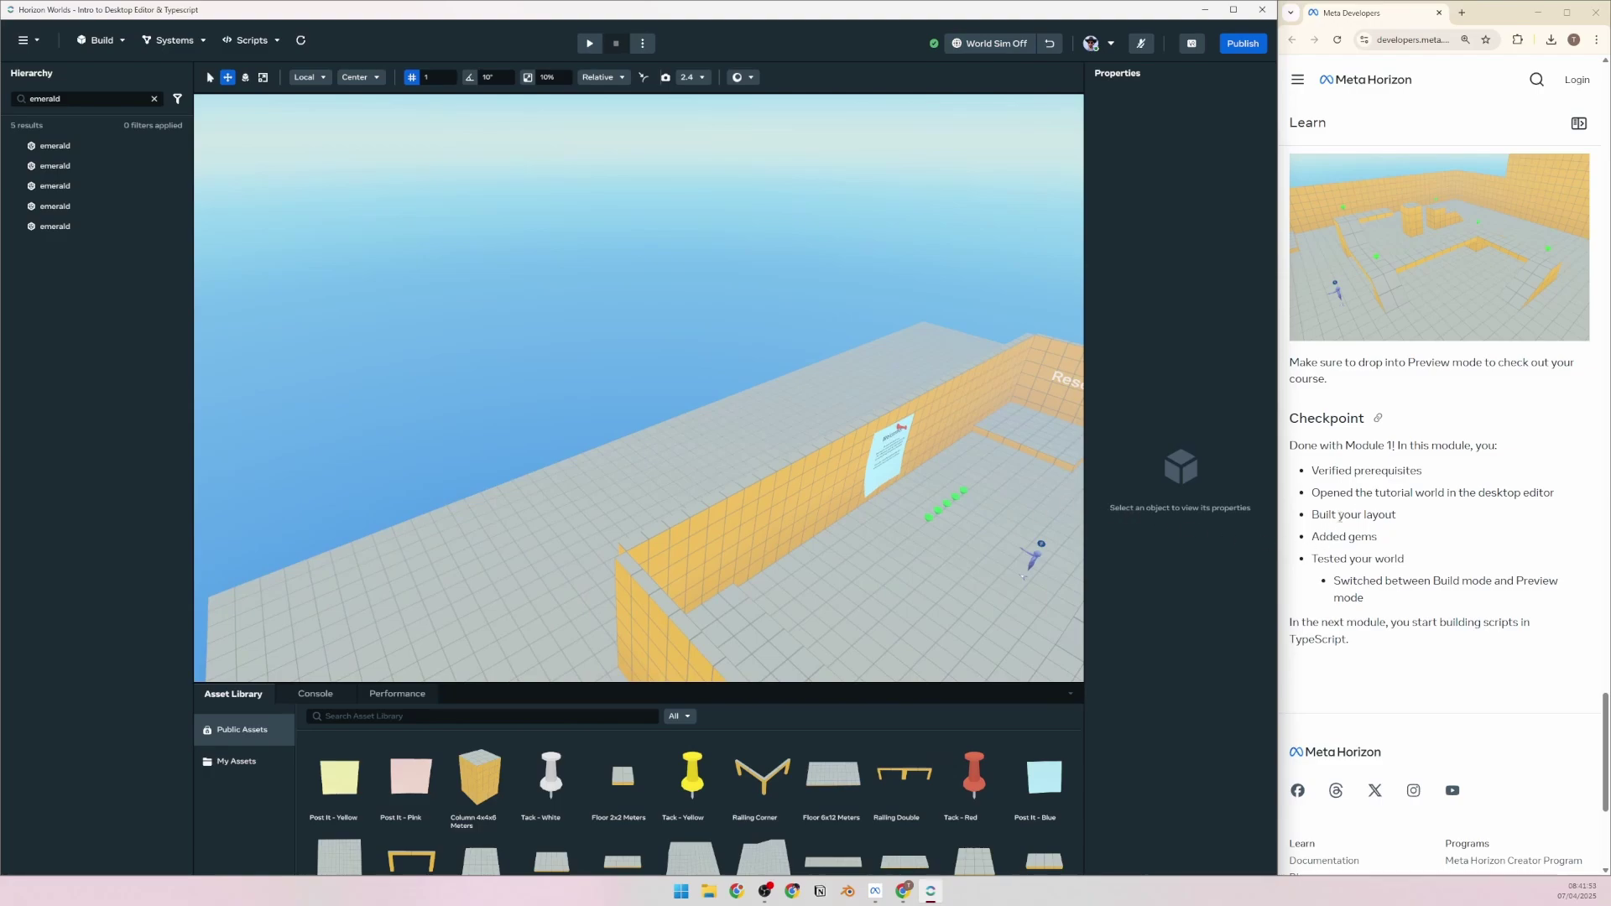
Skim back through the tutorial's Preview mode and Game layout sections, and return to the Module 1 checkpoint
click(1361, 513)
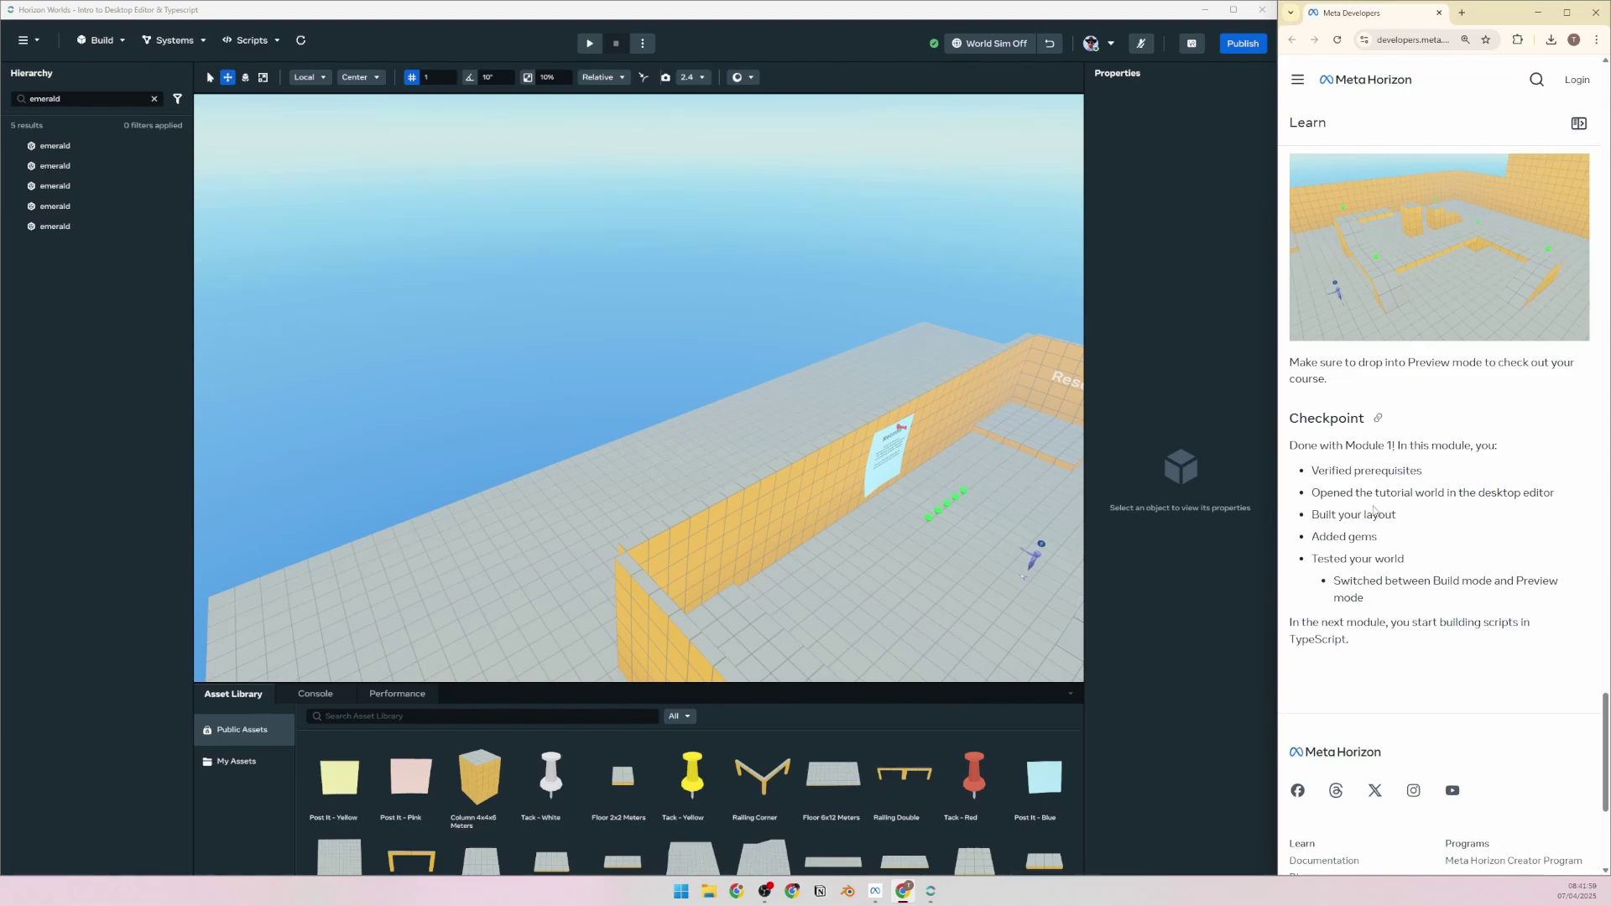
scroll(1376, 512, up, 7)
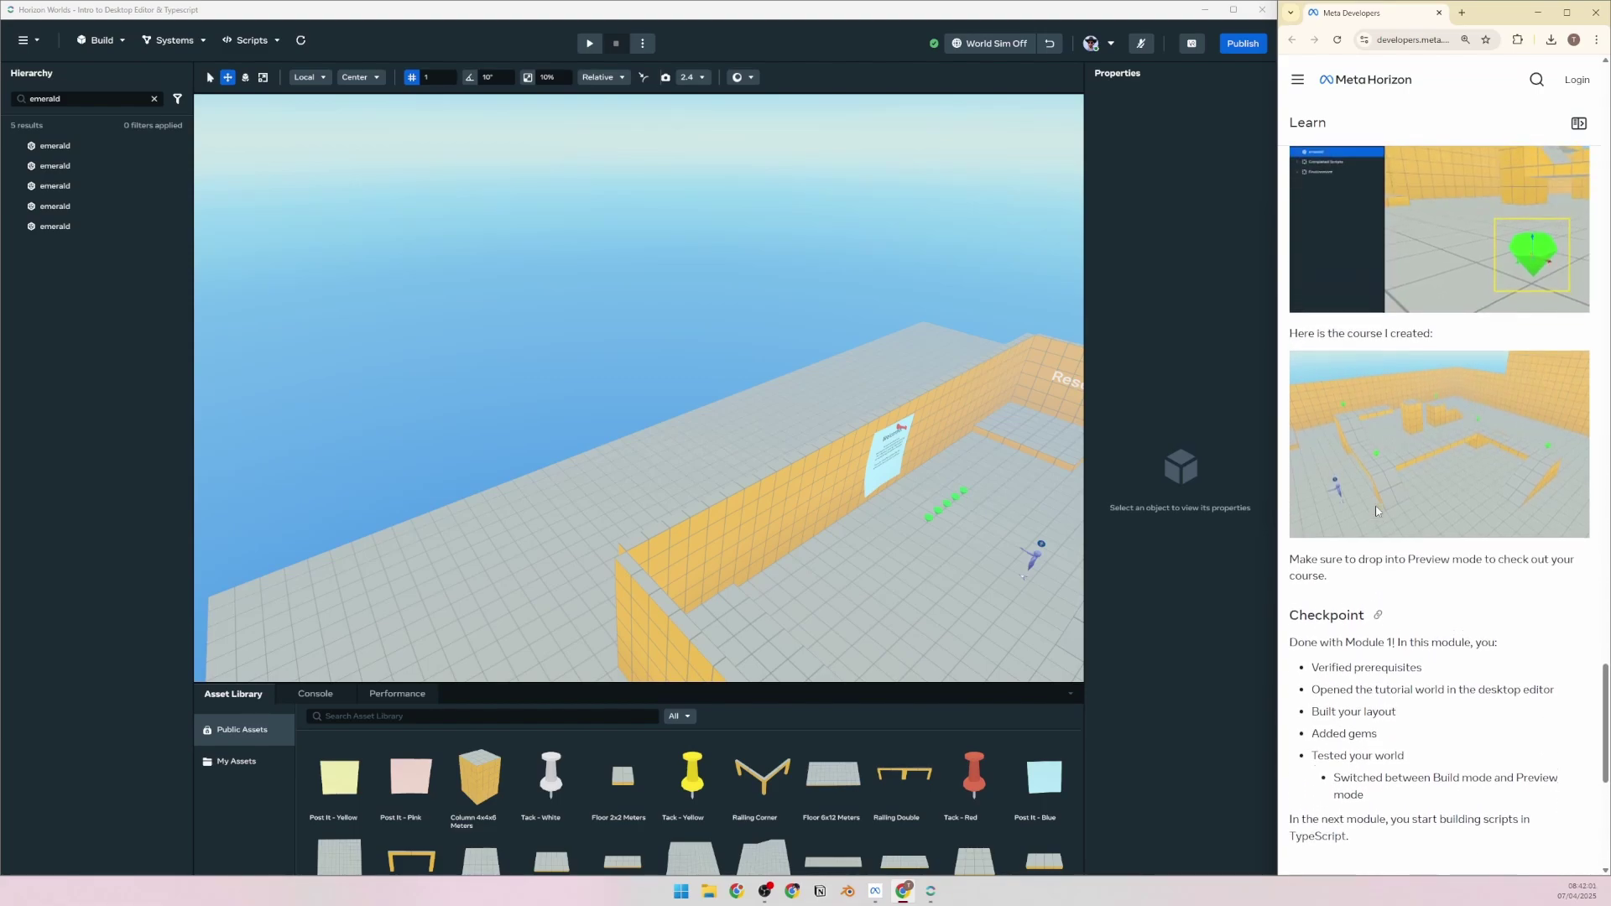
scroll(1376, 512, up, 20)
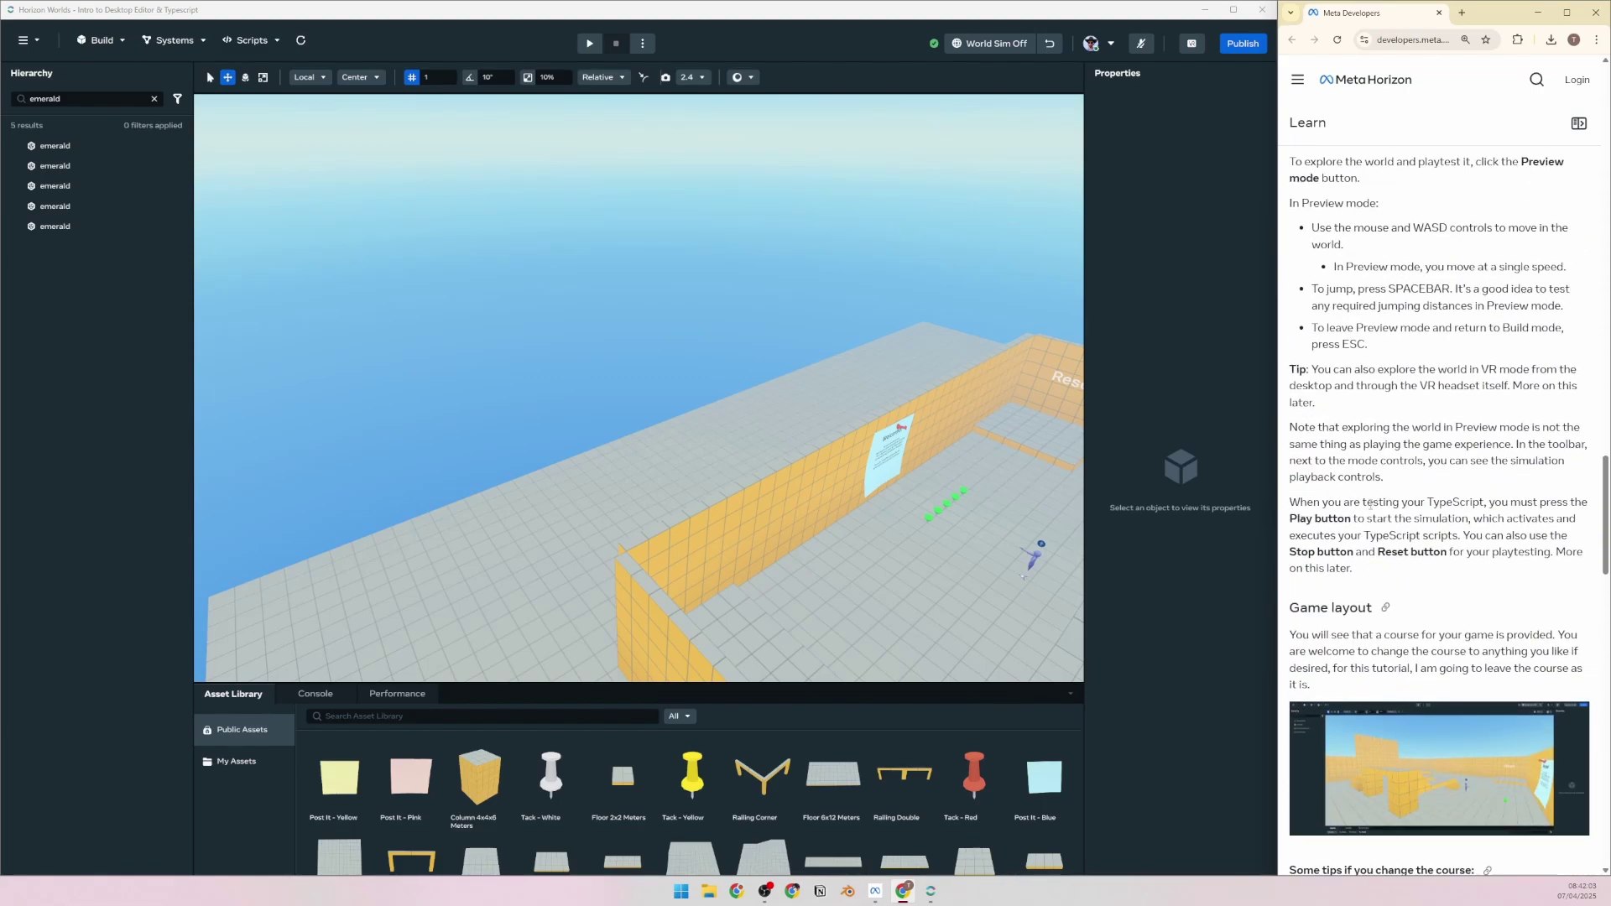
scroll(1370, 513, down, 20)
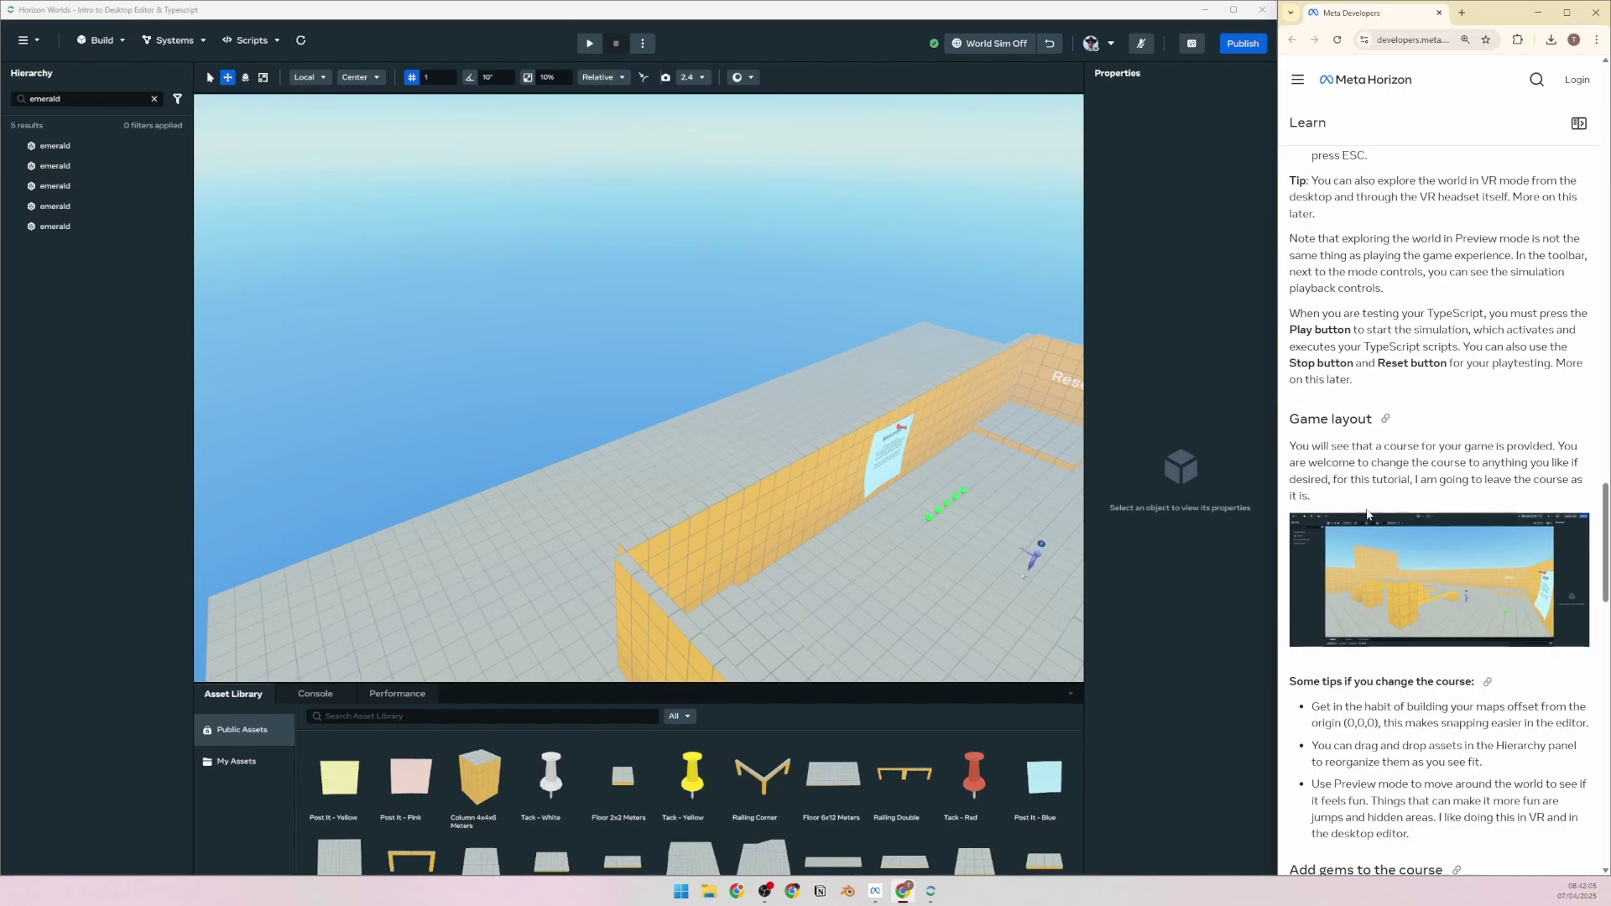
scroll(1369, 514, down, 2)
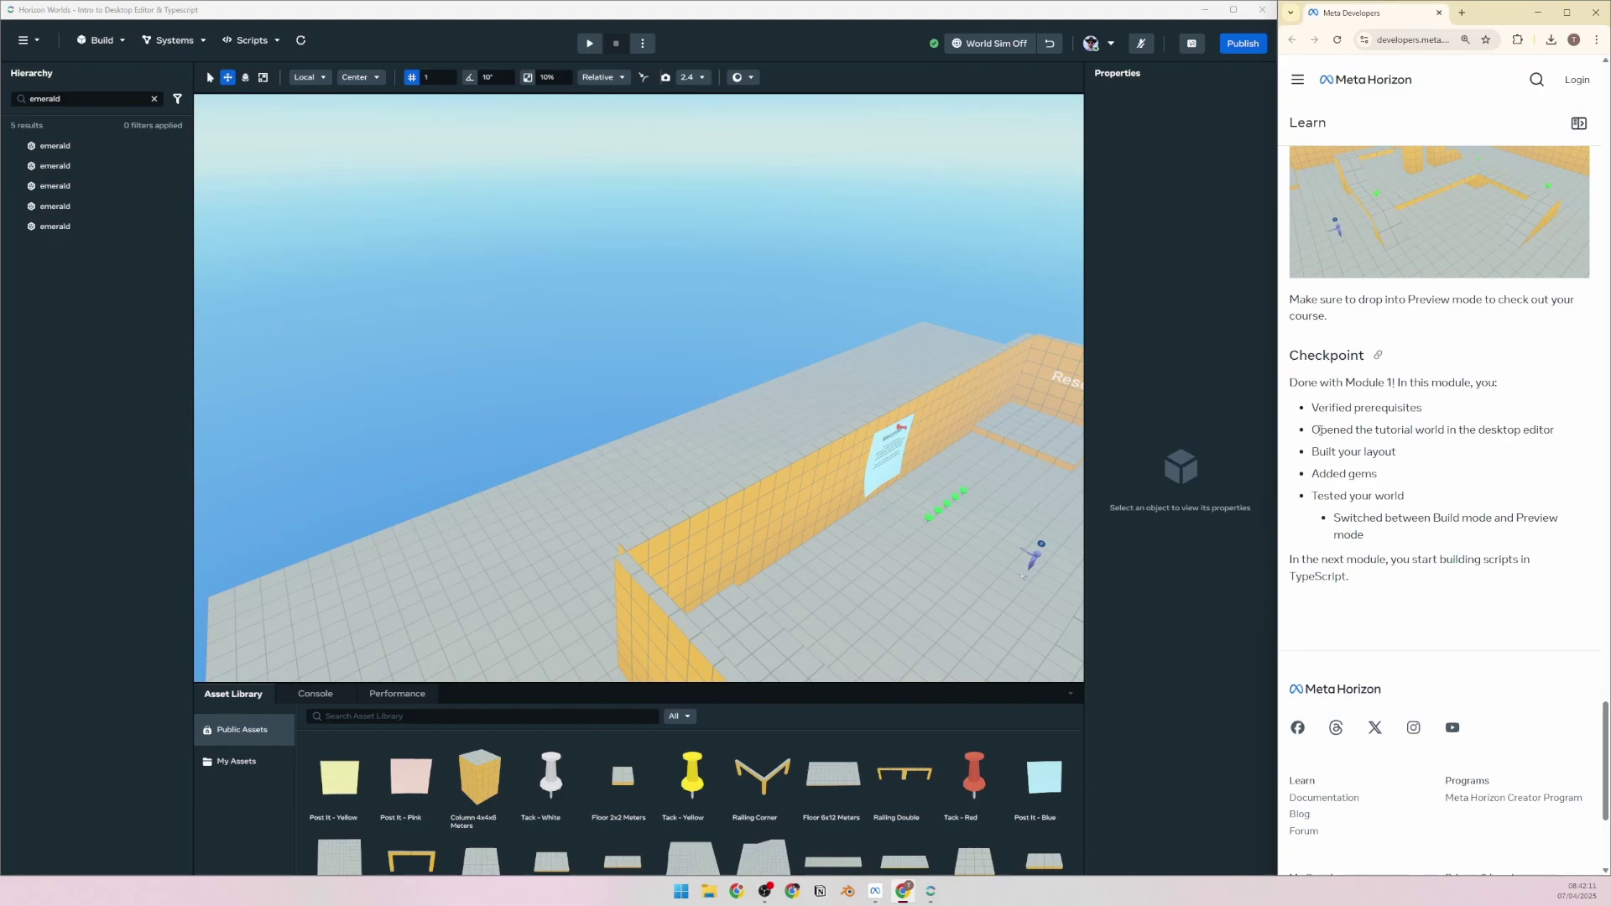
Review the Module 1 checkpoint list item by item, comparing the layout item with the course and gems in the world
drag(1319, 430, 1555, 432)
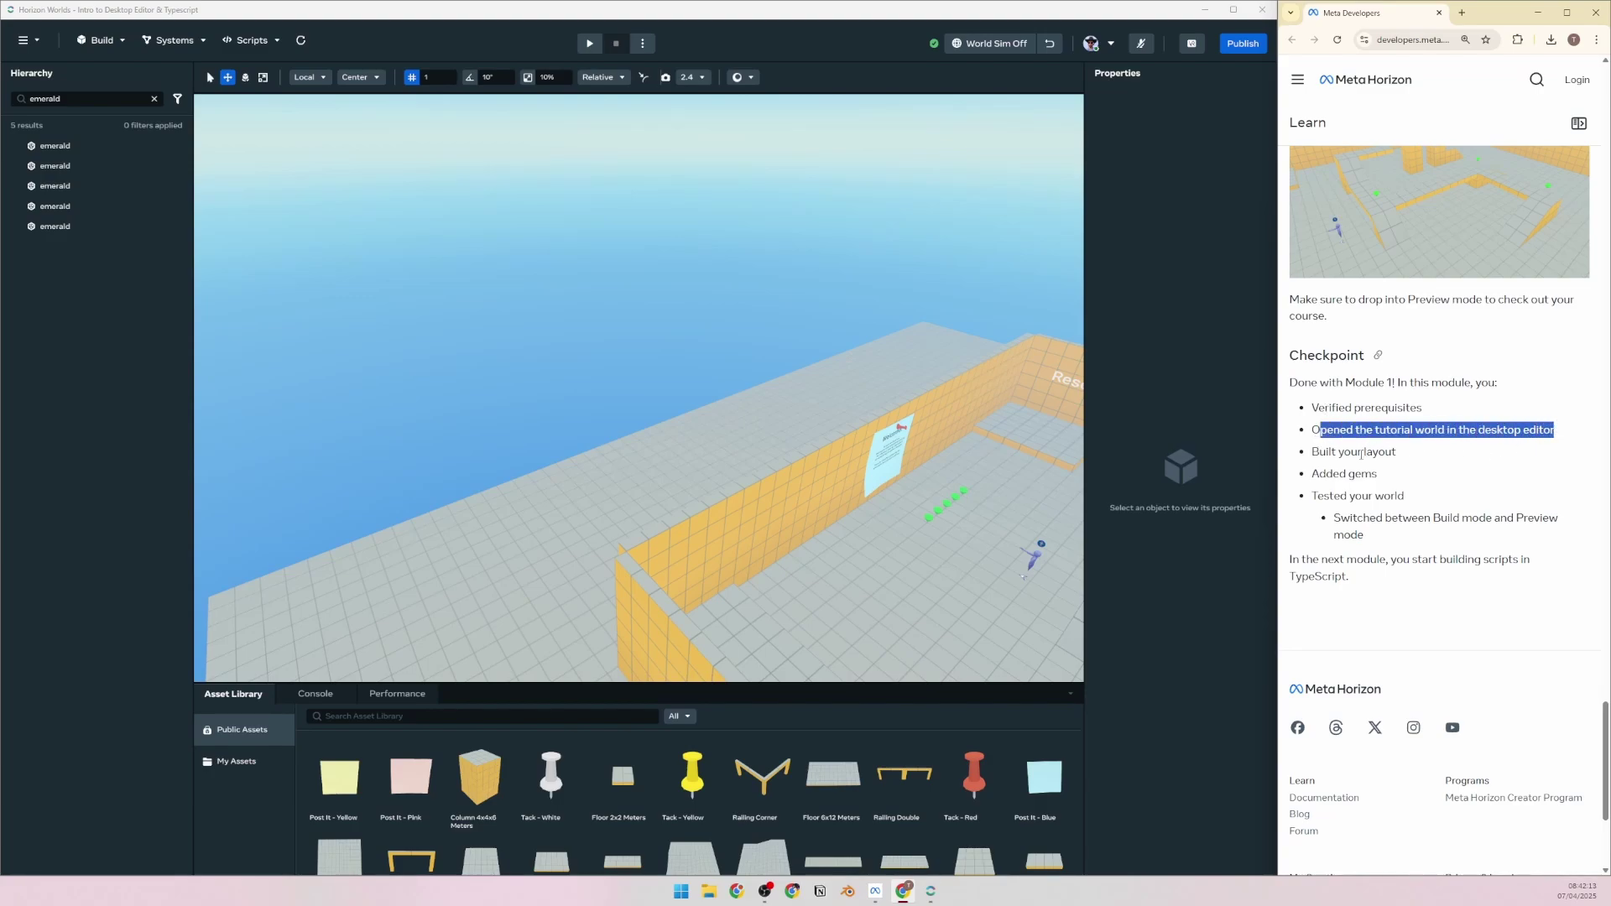
drag(1312, 452, 1389, 452)
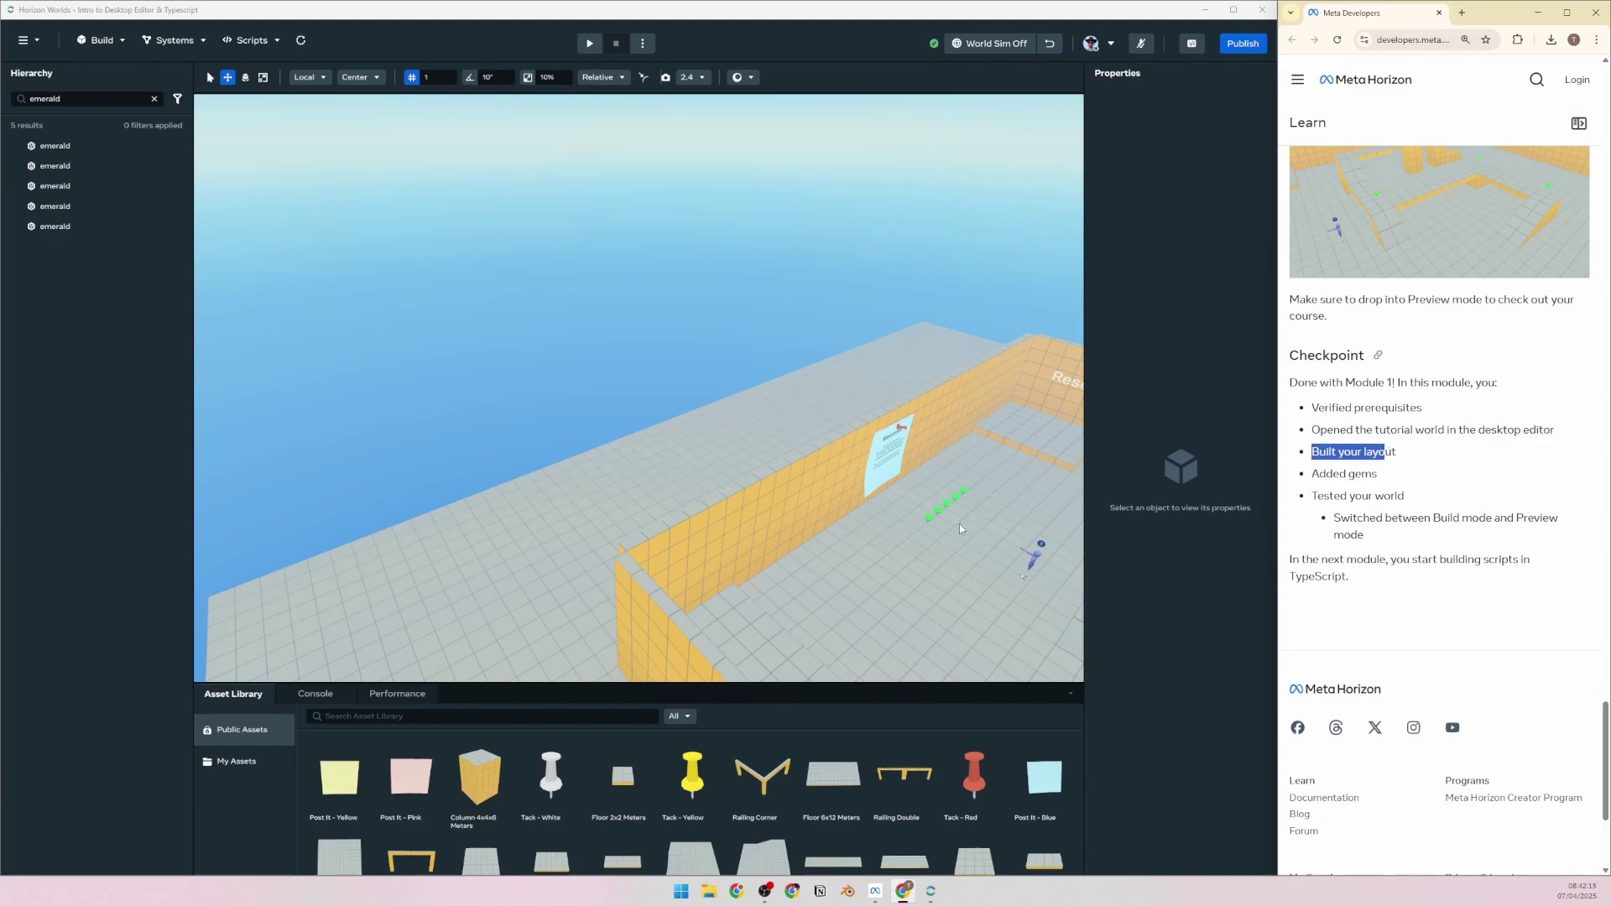
right_drag(959, 524, 1063, 552)
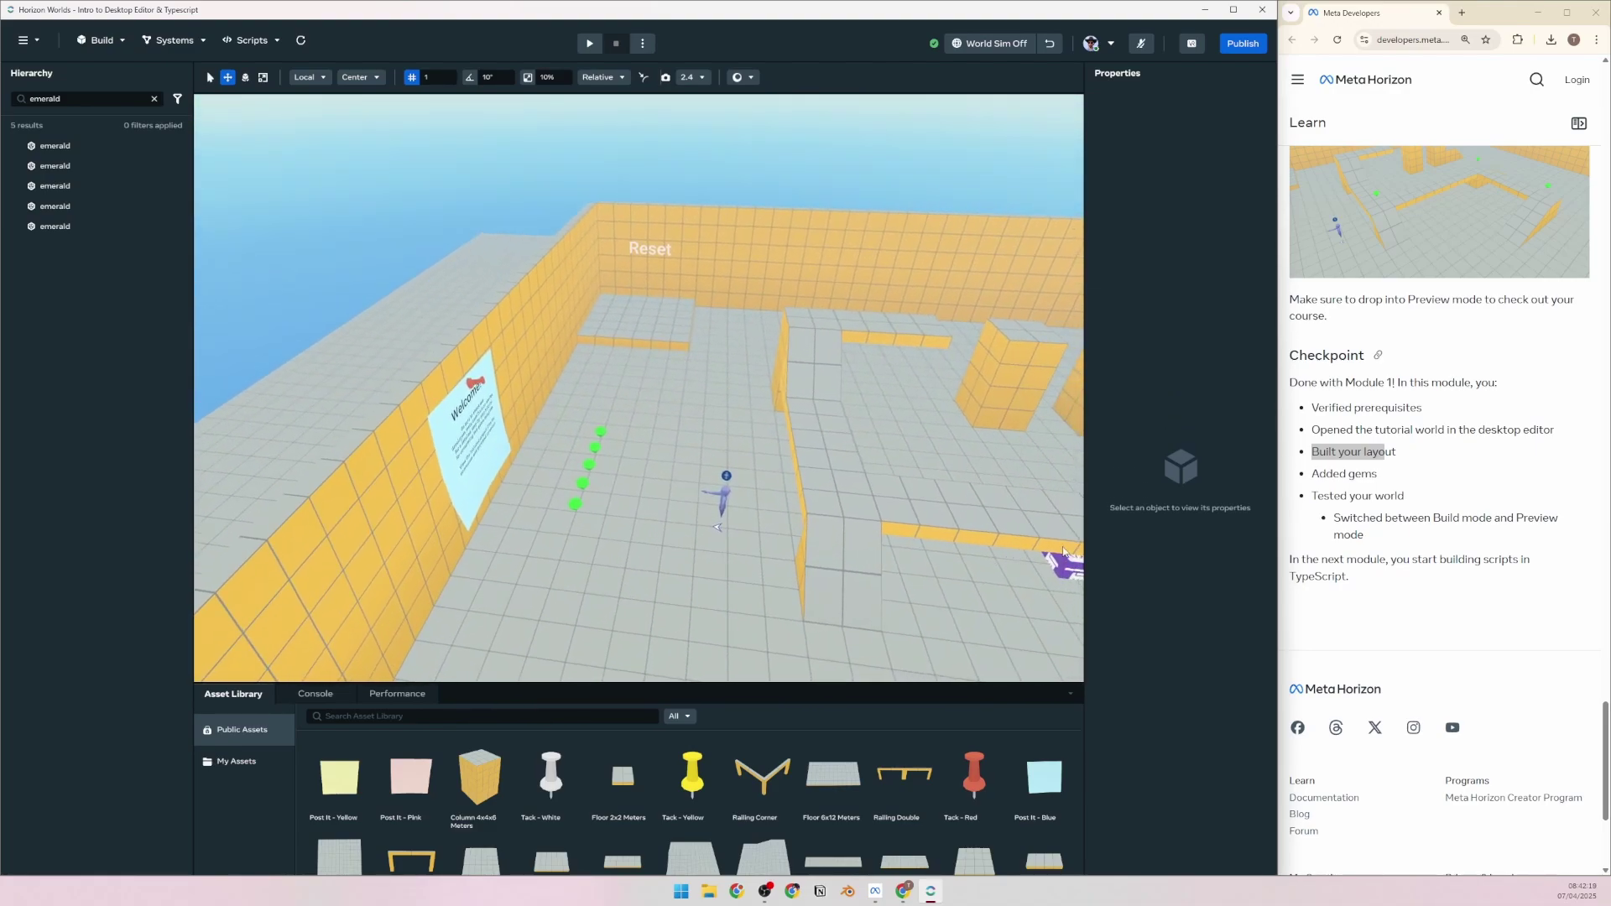
click(1315, 486)
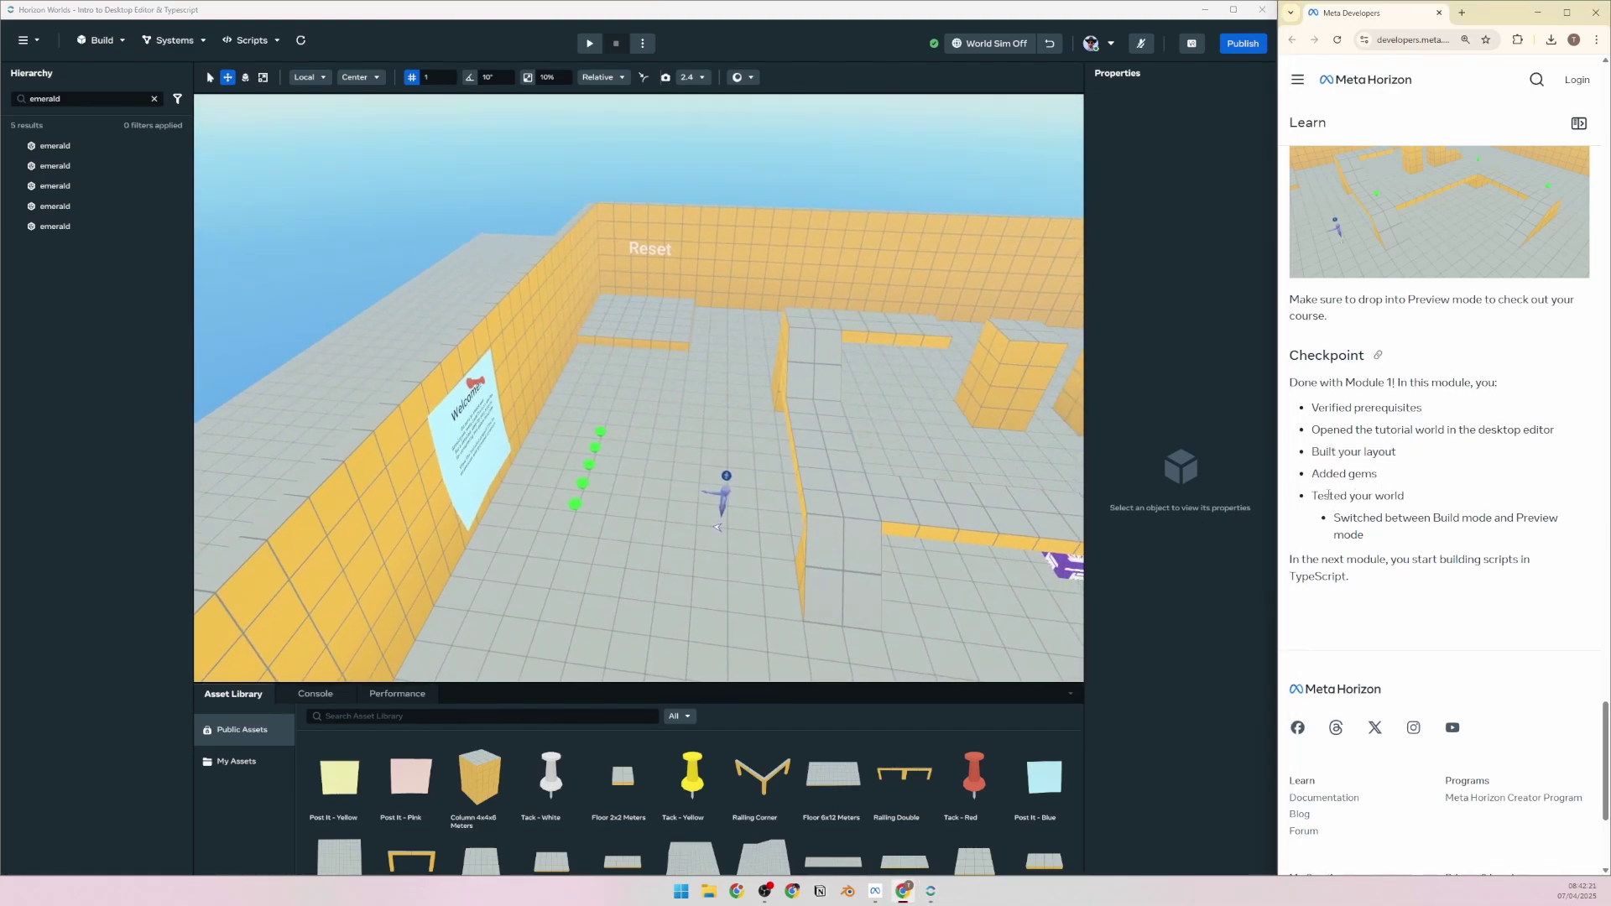
drag(1325, 452, 1430, 454)
click(1337, 452)
drag(1312, 497, 1451, 497)
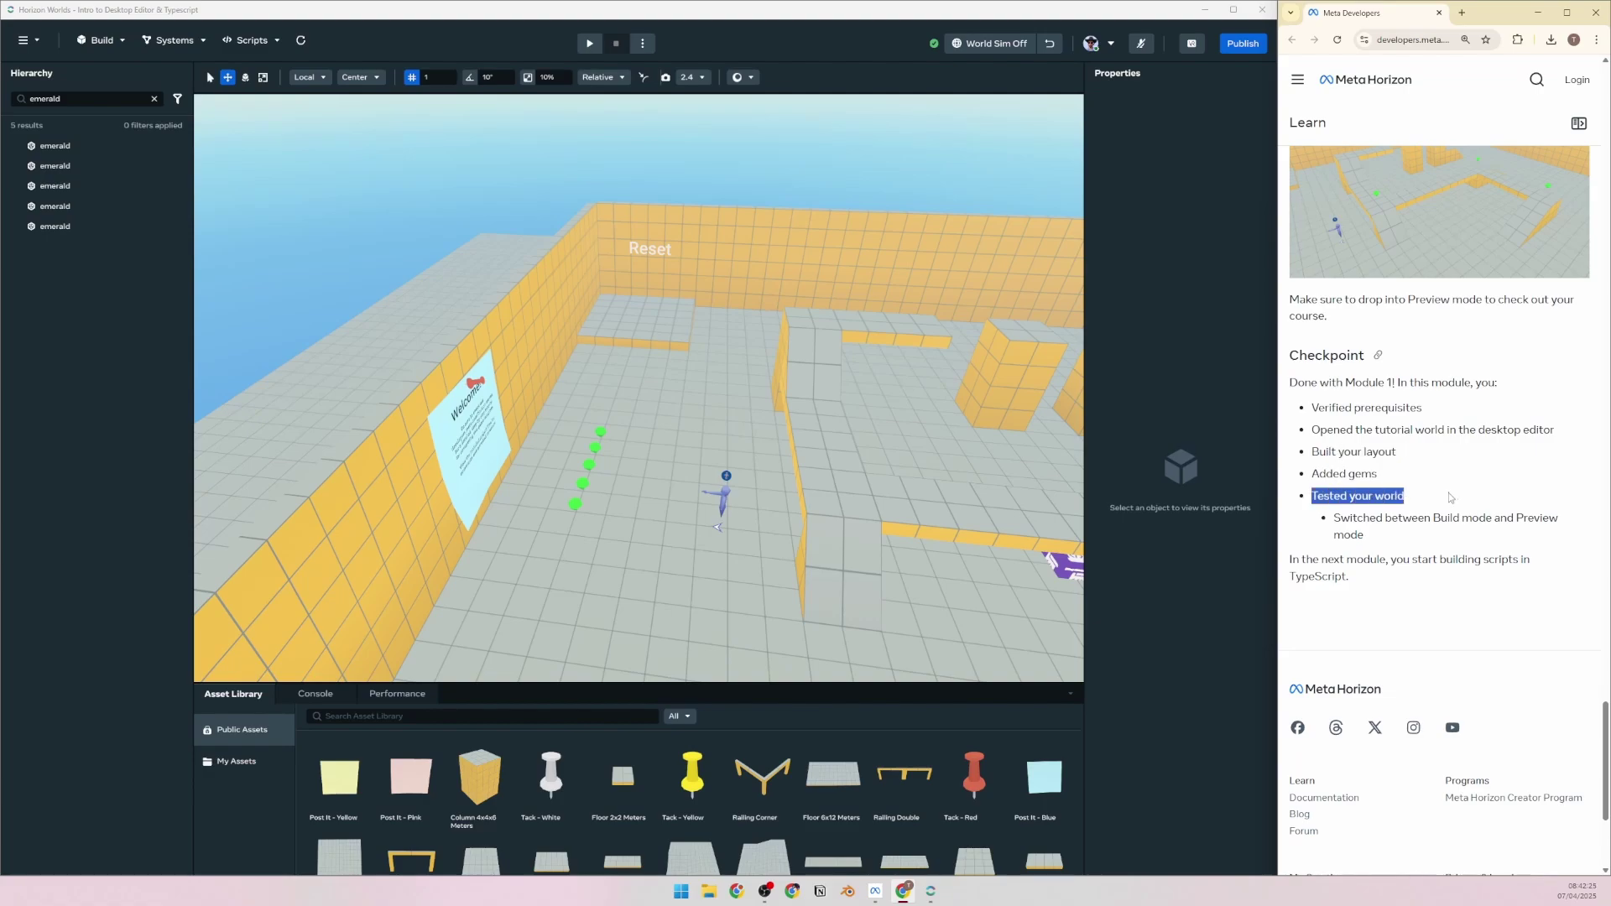
drag(1348, 519, 1540, 536)
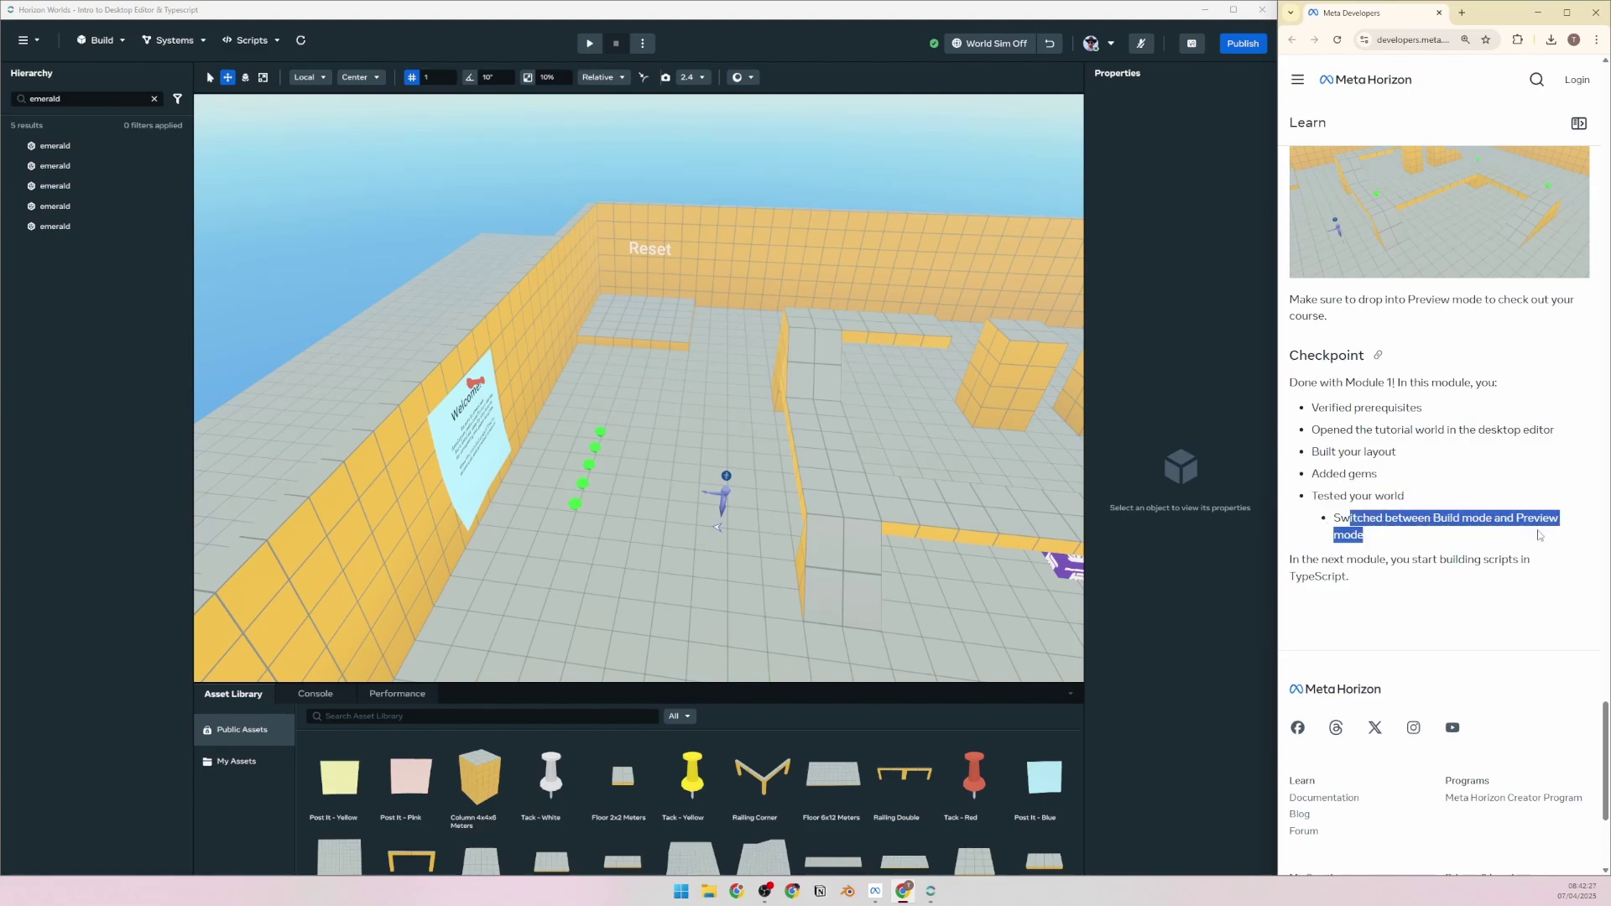
click(1295, 557)
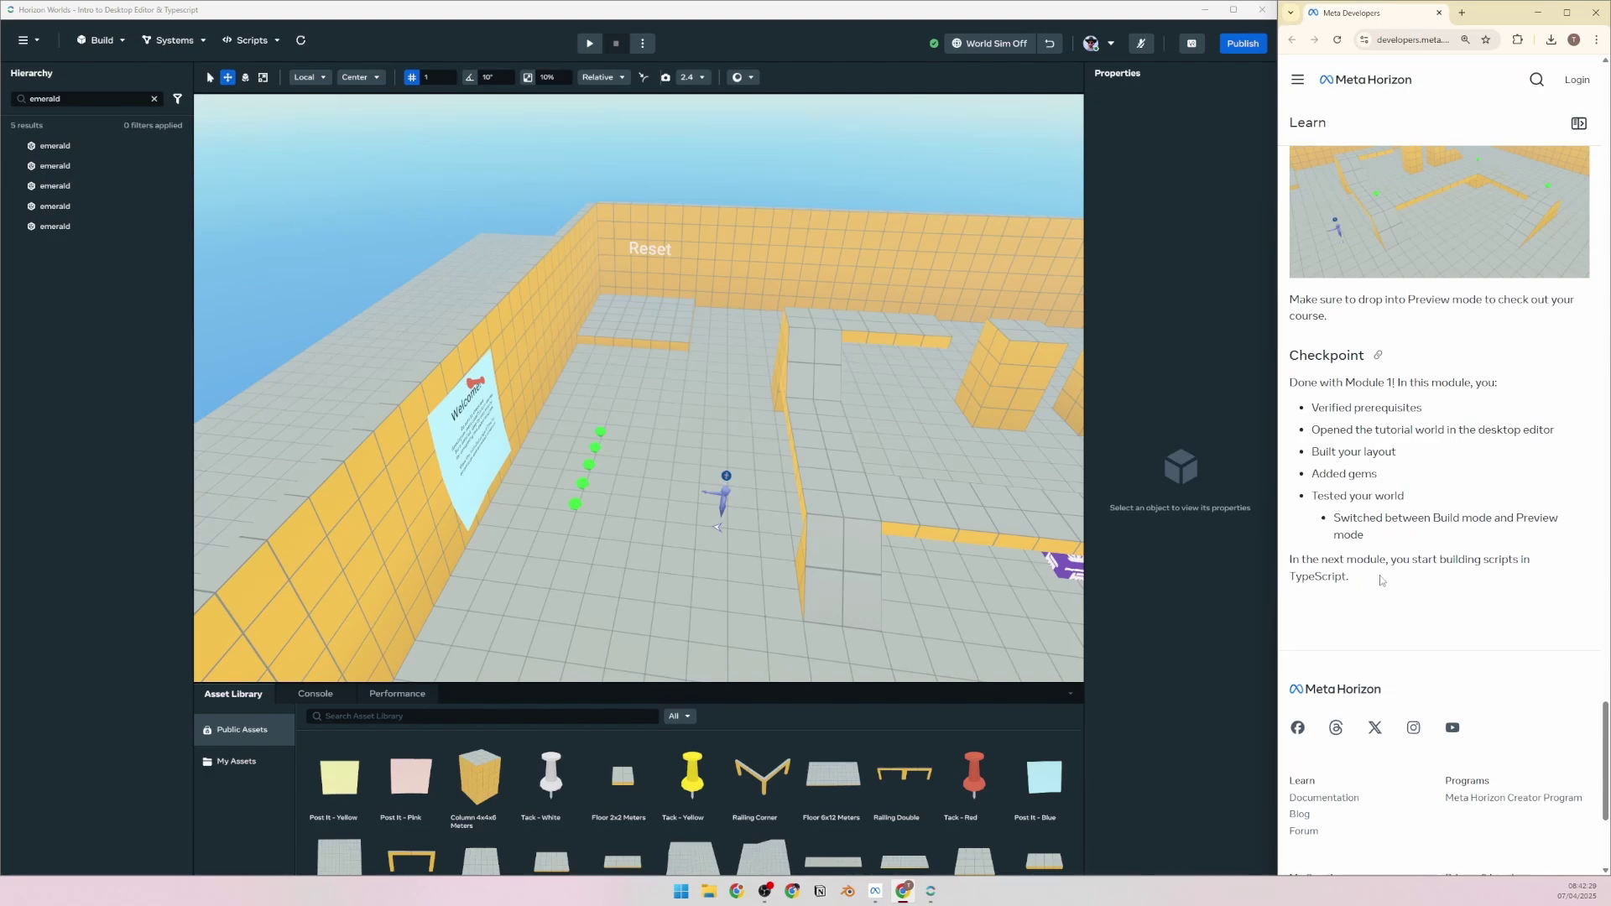